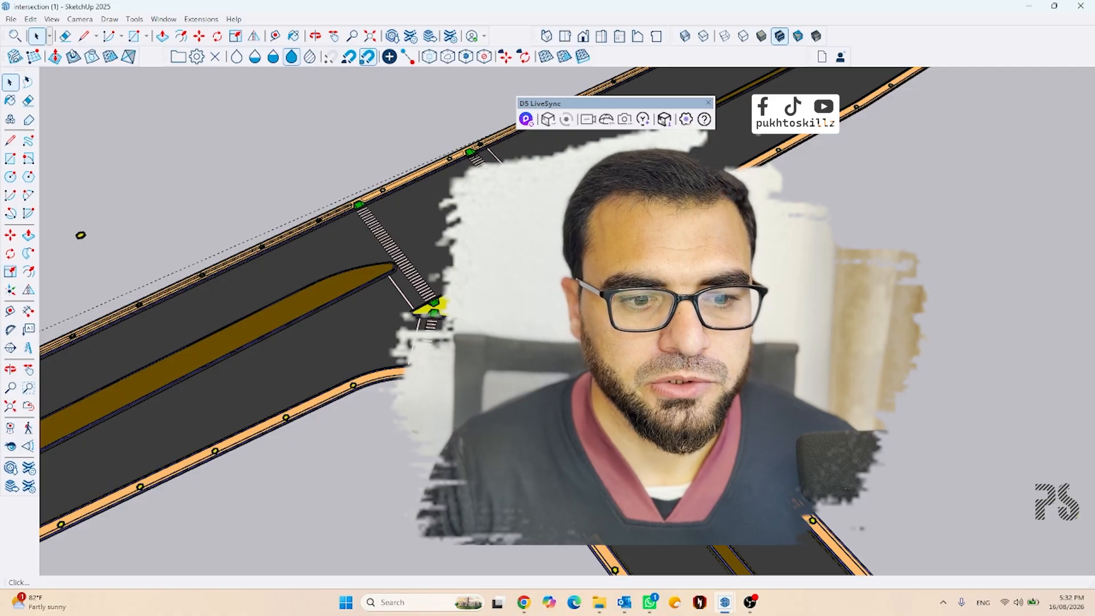
Step: Examine the crosswalks, triangular islands and green curb ramps in the finished intersection model
scroll(383, 248, up, 3)
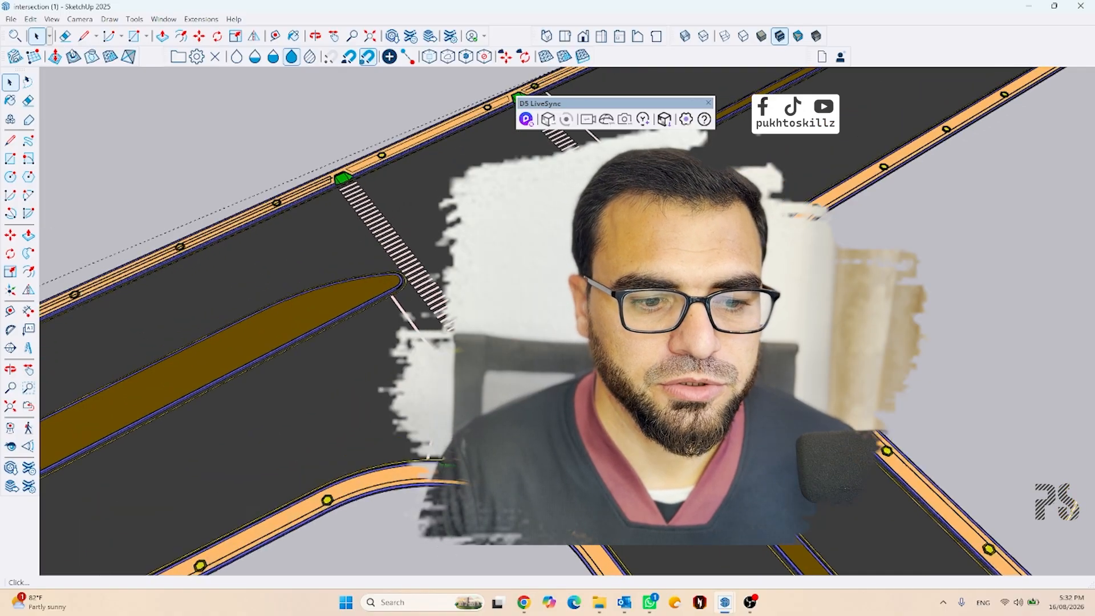
scroll(436, 322, up, 4)
middle_drag(408, 333, 434, 251)
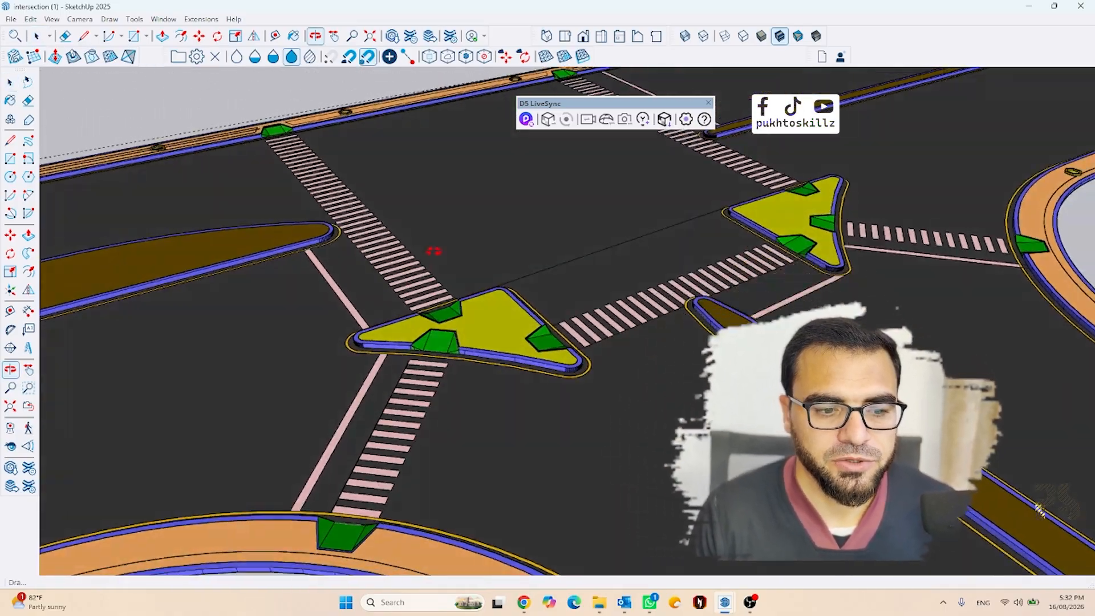
scroll(426, 345, up, 5)
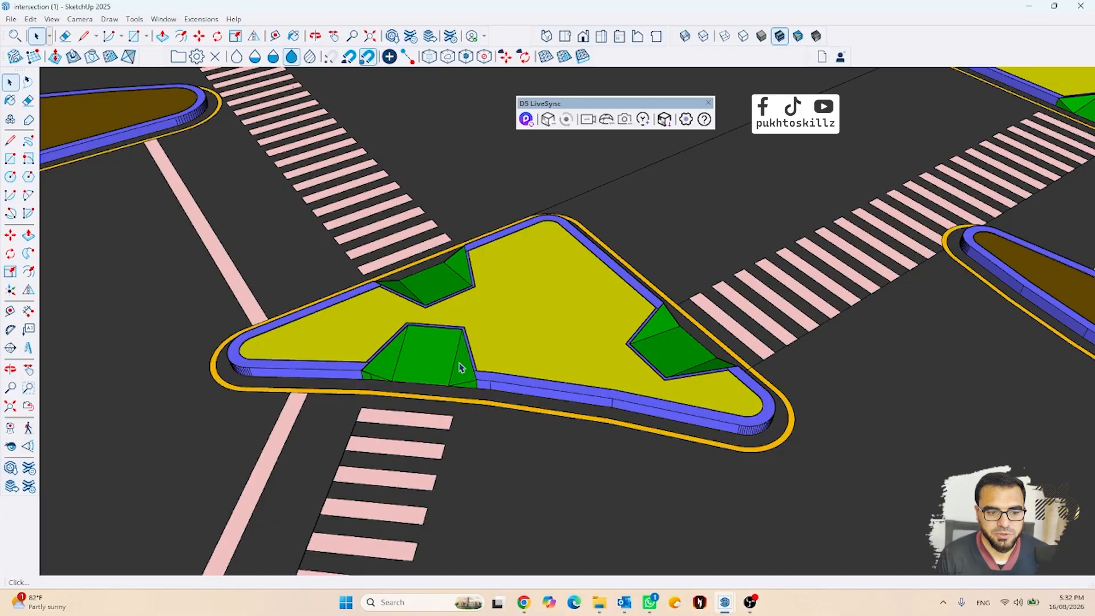
scroll(461, 367, down, 3)
scroll(328, 172, down, 4)
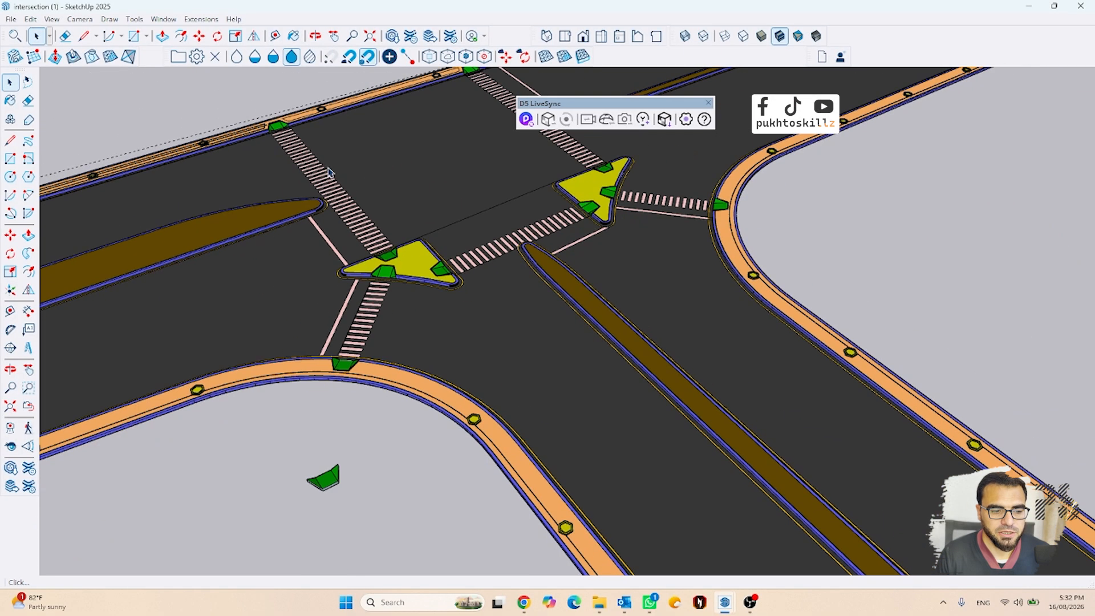
scroll(357, 379, up, 3)
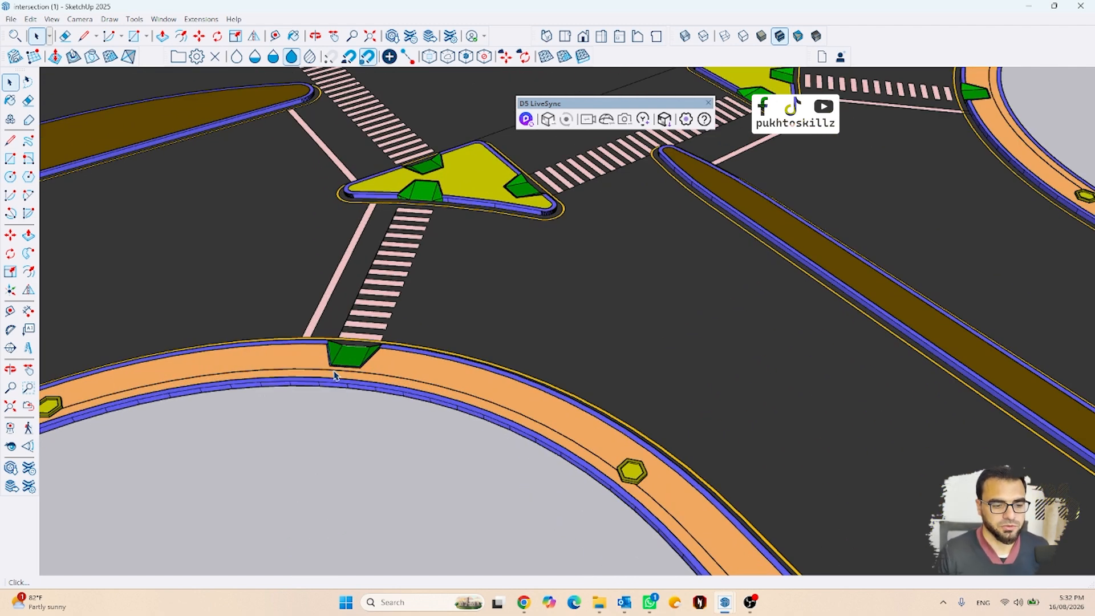
scroll(419, 370, down, 2)
mouse_move(419, 371)
middle_down()
mouse_move(515, 411)
mouse_move(589, 418)
mouse_move(611, 404)
middle_up()
scroll(611, 404, down, 2)
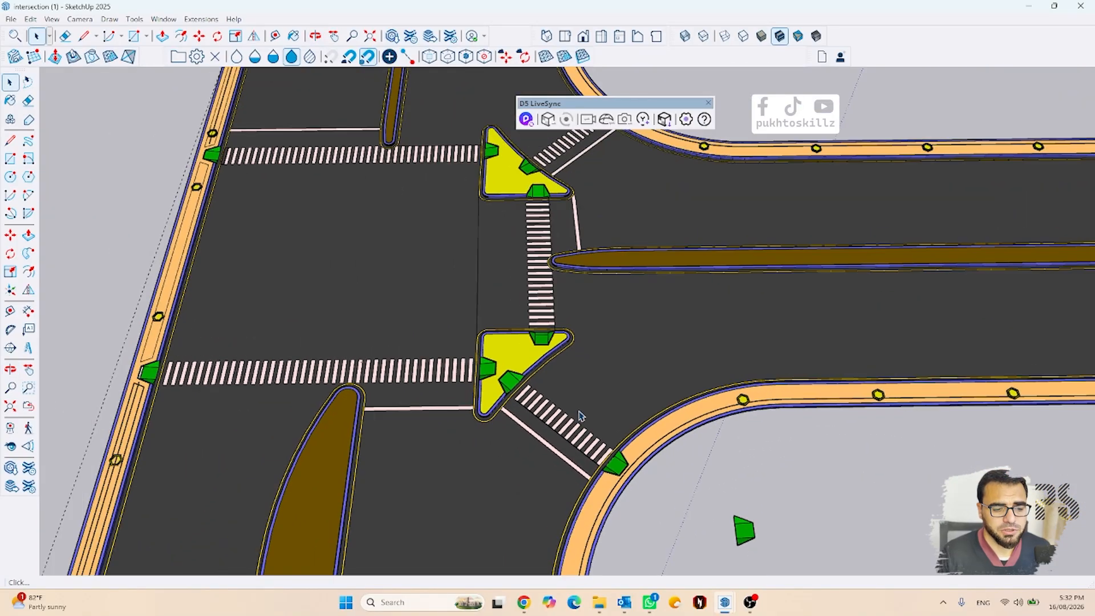
scroll(541, 281, down, 1)
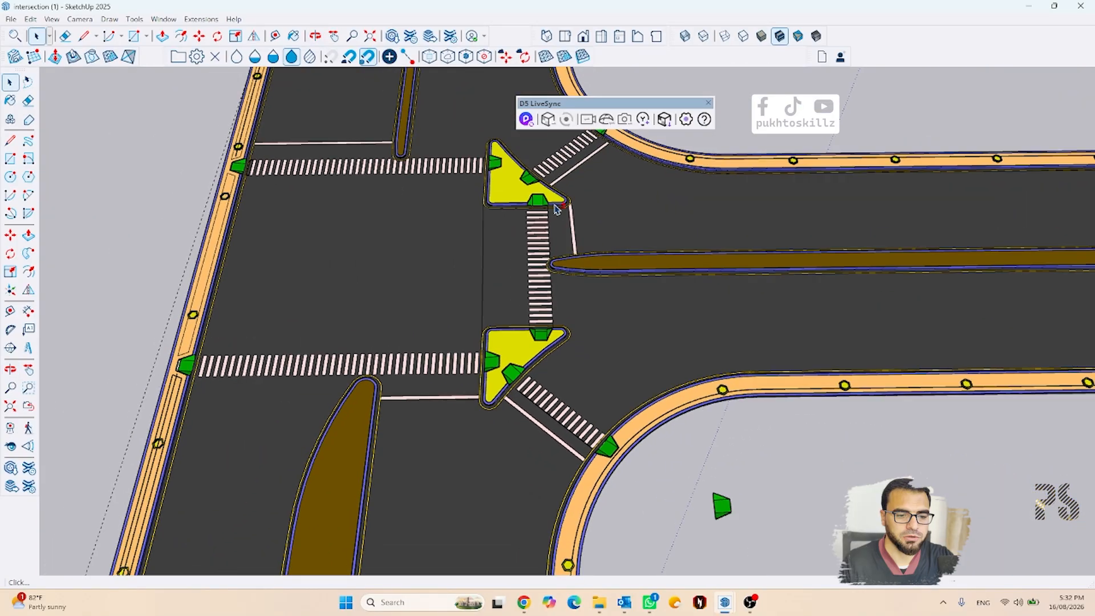
shift+middle_drag(556, 207, 557, 292)
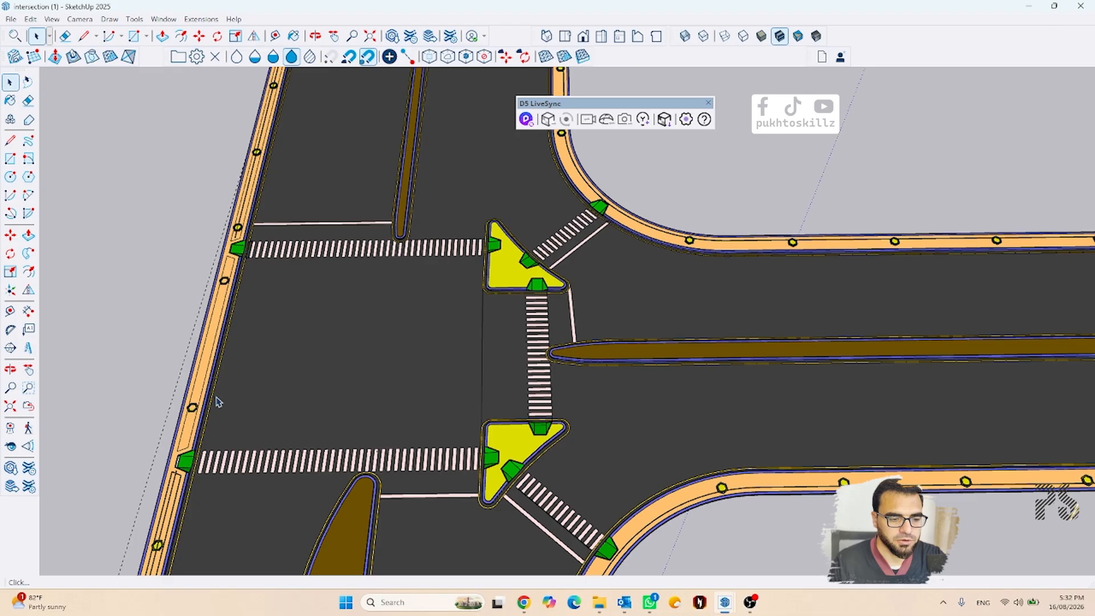
shift+middle_drag(335, 406, 379, 298)
scroll(626, 394, up, 4)
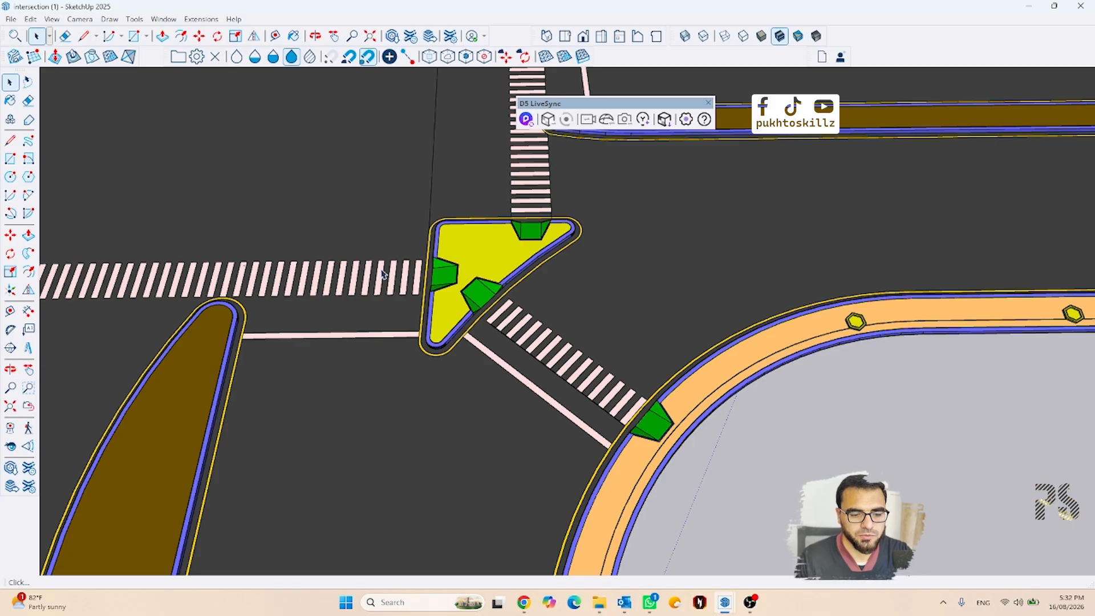
scroll(415, 305, down, 3)
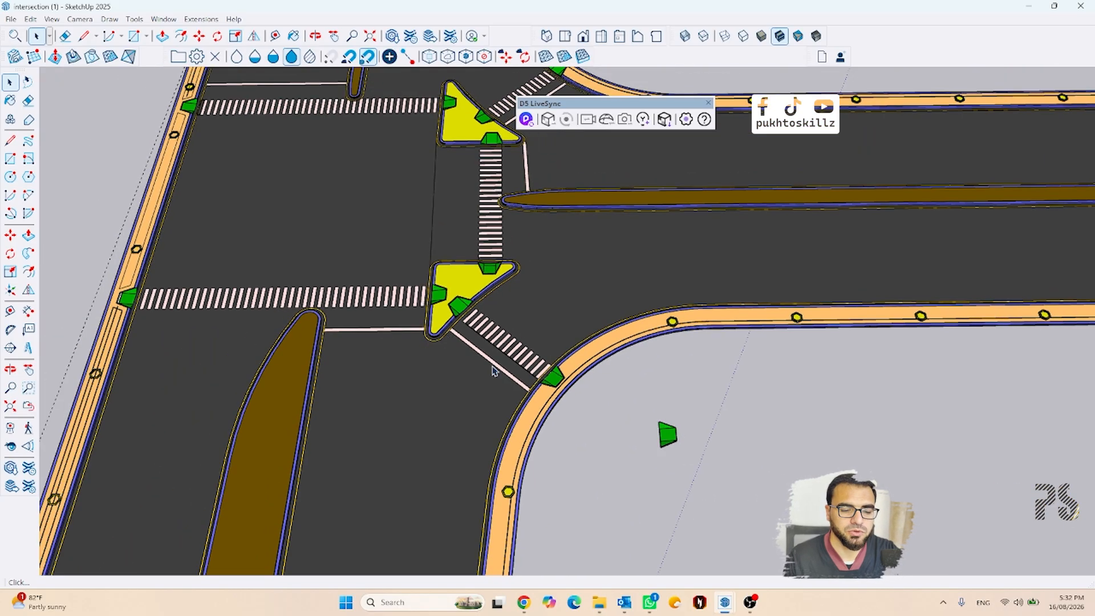
Step: Switch to the other open intersection model without crosswalks and delete the small stray object beside the road
mouse_move(725, 604)
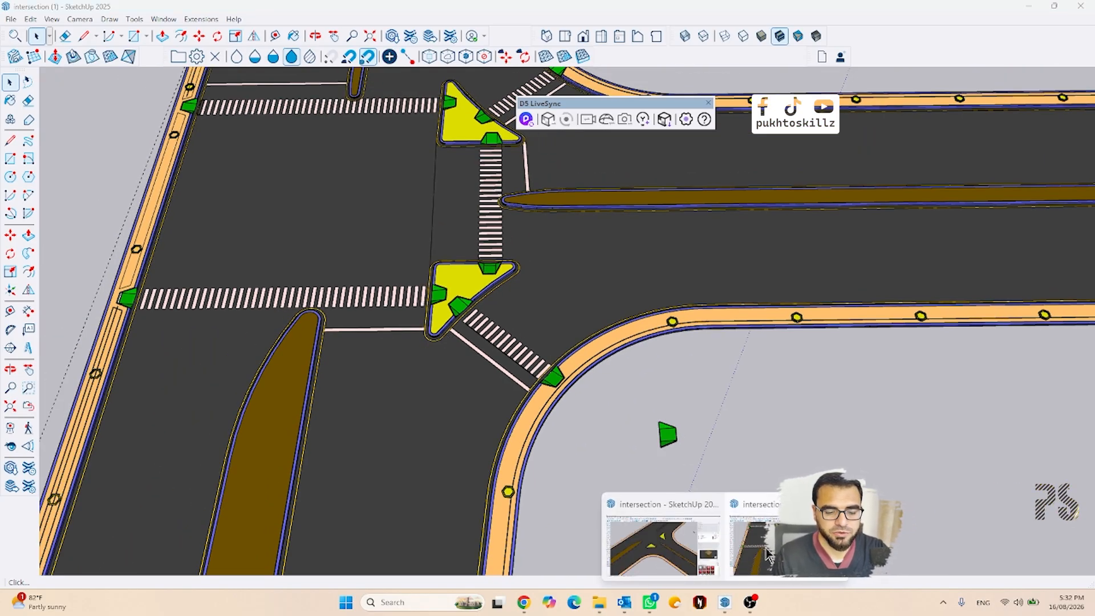
click(661, 545)
scroll(465, 271, down, 3)
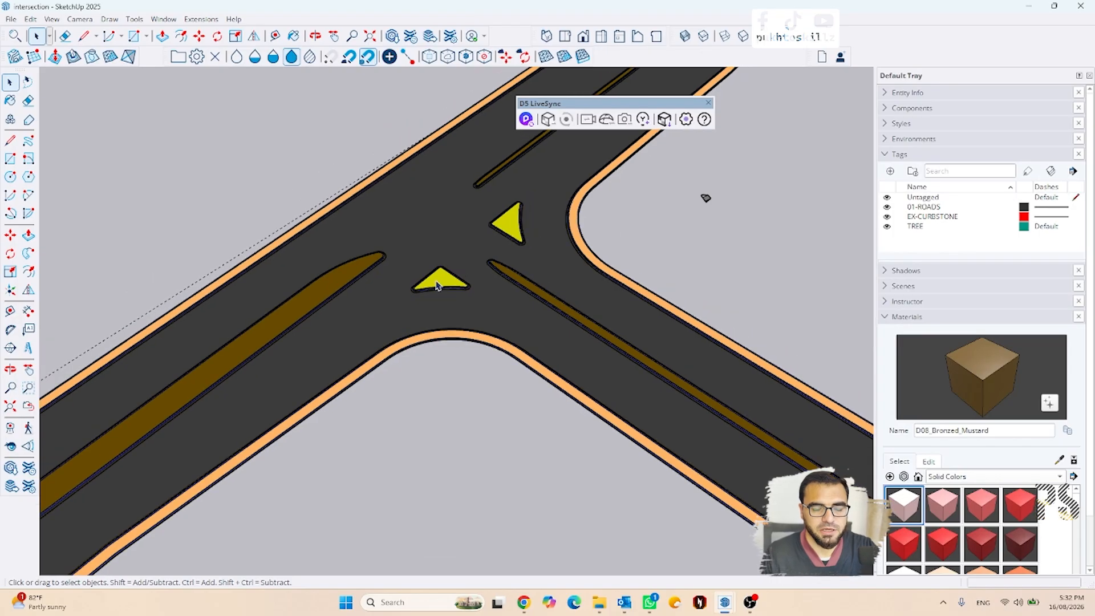
middle_drag(427, 289, 515, 296)
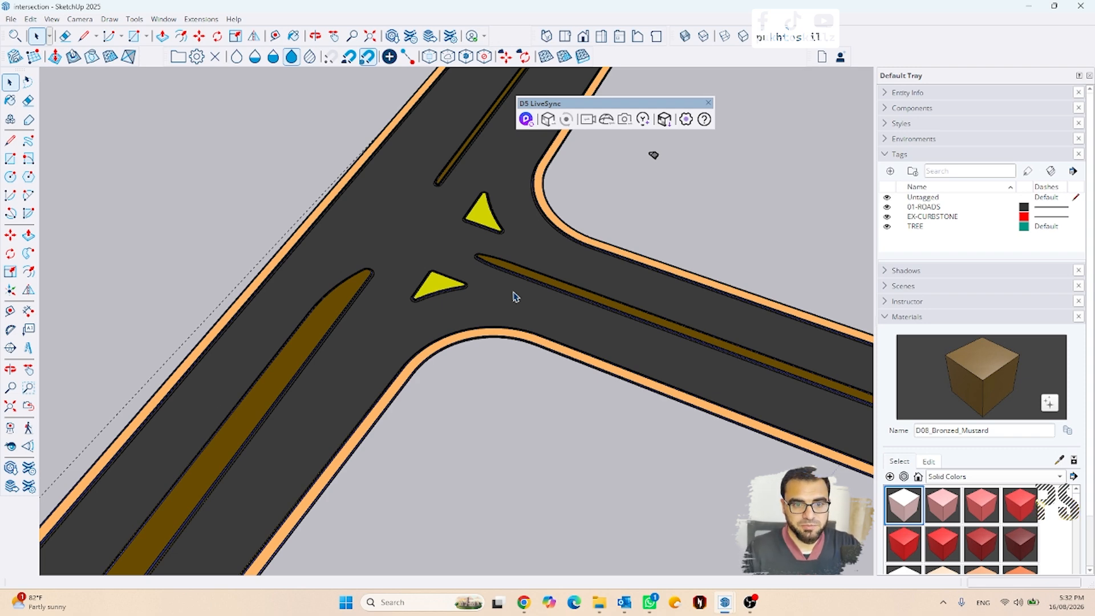
middle_drag(515, 297, 457, 320)
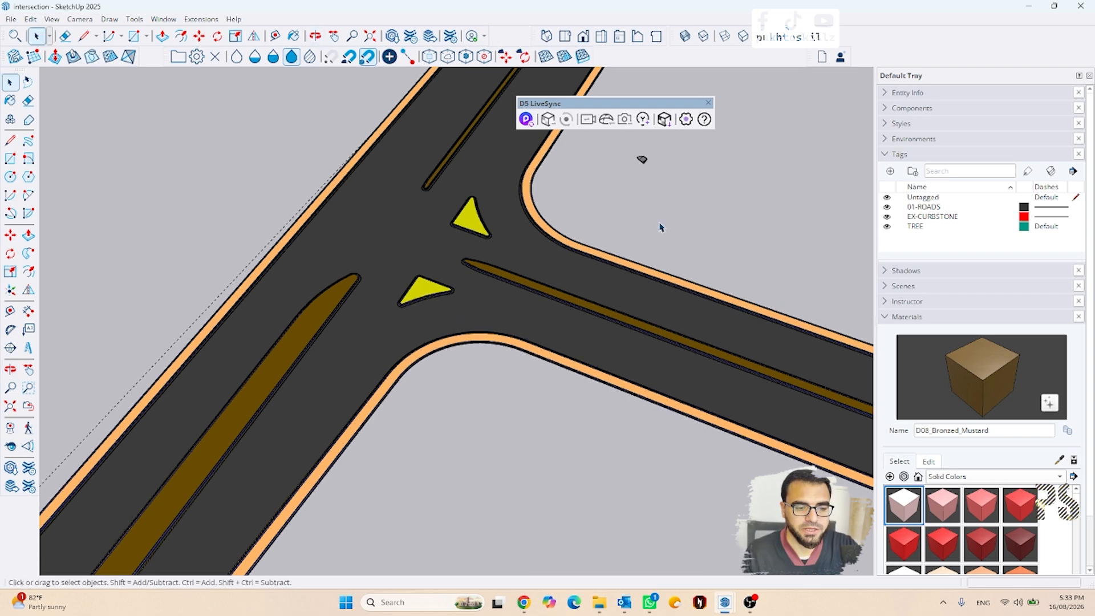
key(Delete)
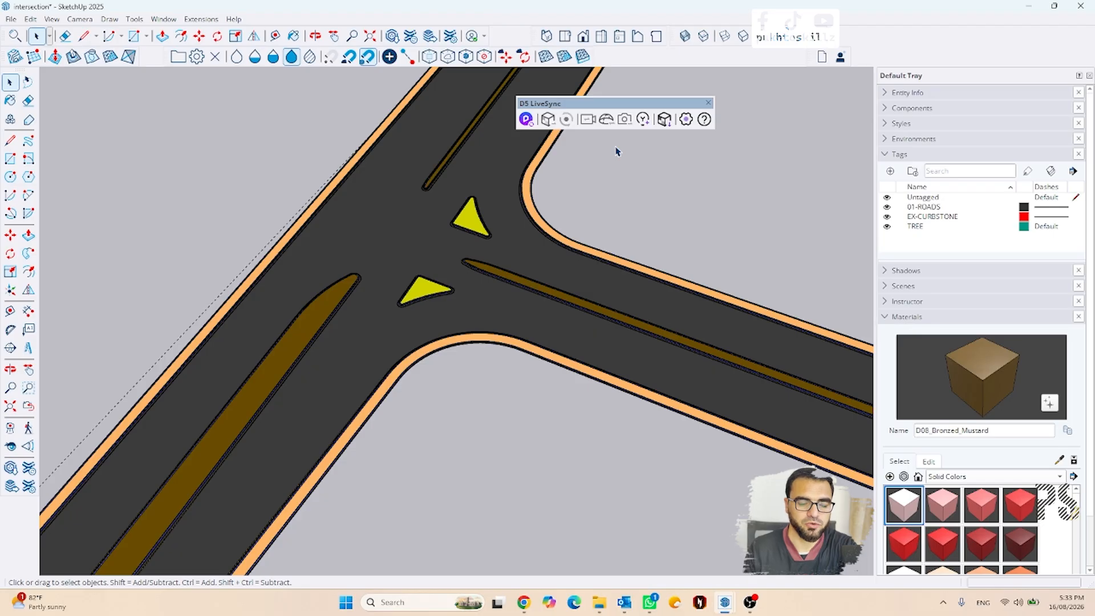
Step: Draw a 1 m line along the green axis on the empty ground inside the curved sidewalk corner
middle_drag(397, 422, 590, 429)
scroll(511, 433, up, 4)
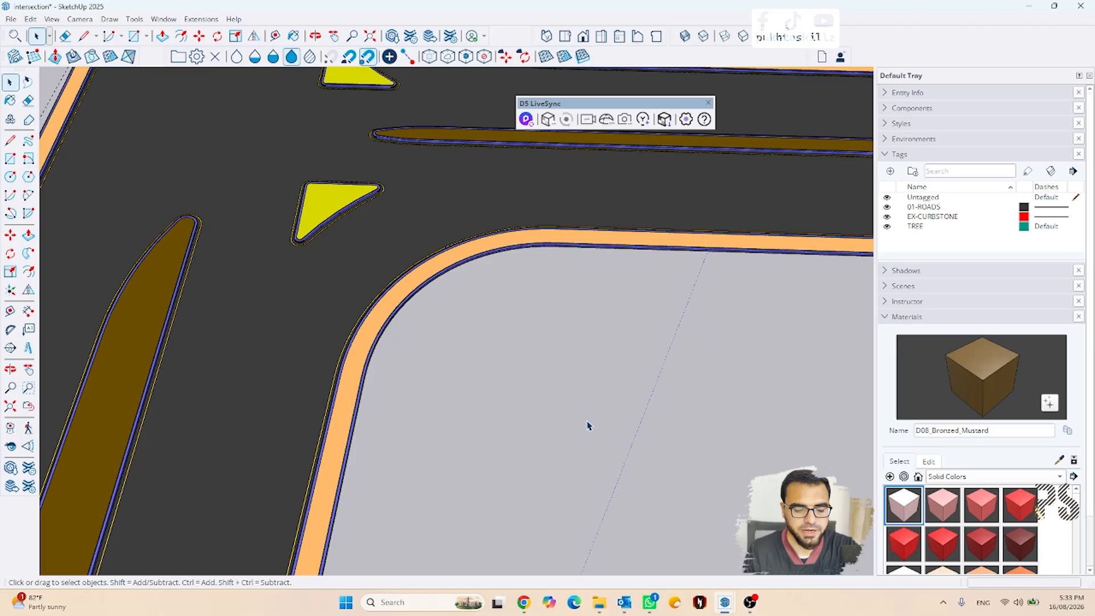
key(l)
scroll(617, 369, up, 5)
click(606, 351)
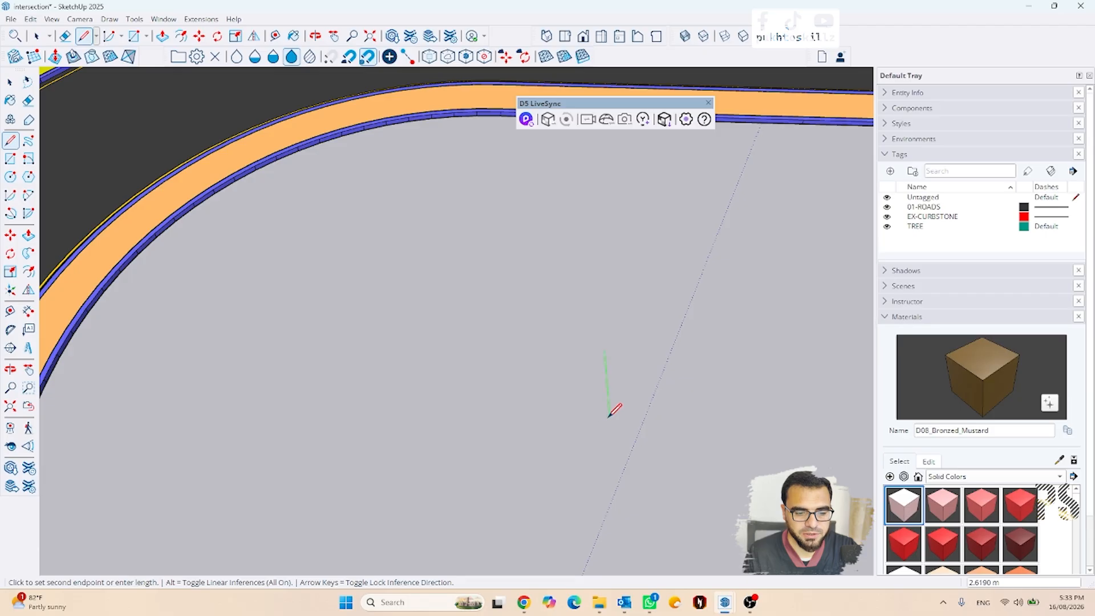
text(1)
key(Return)
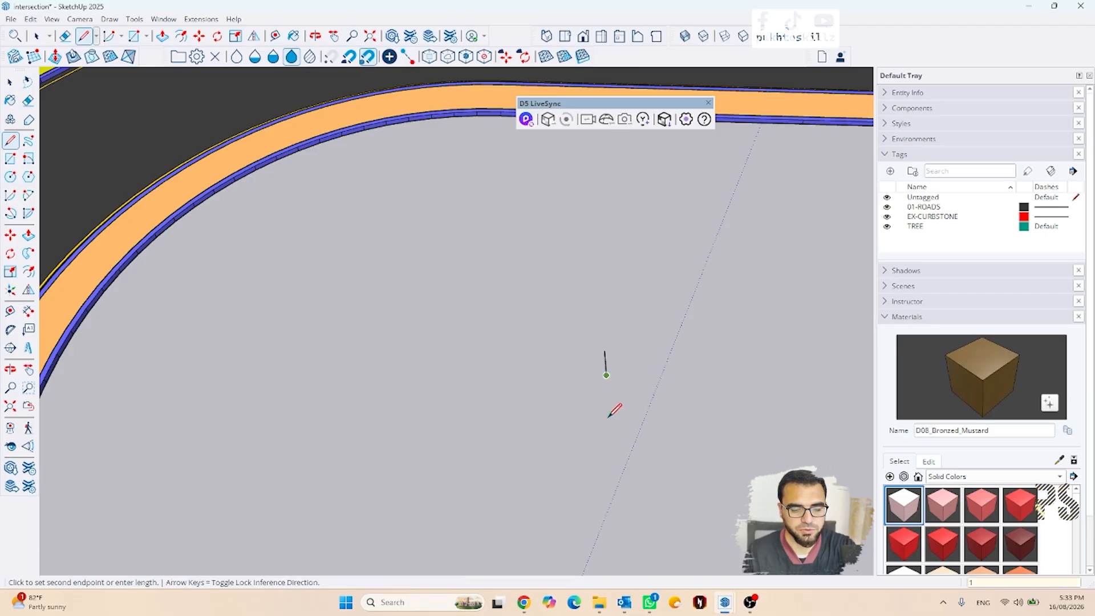
scroll(565, 384, up, 2)
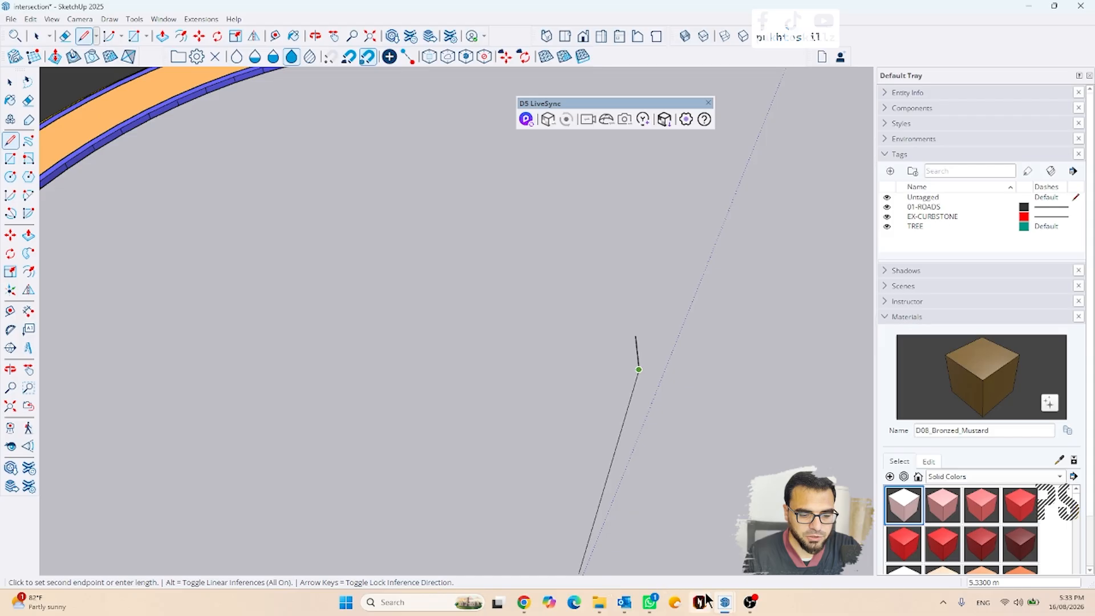
key(Escape)
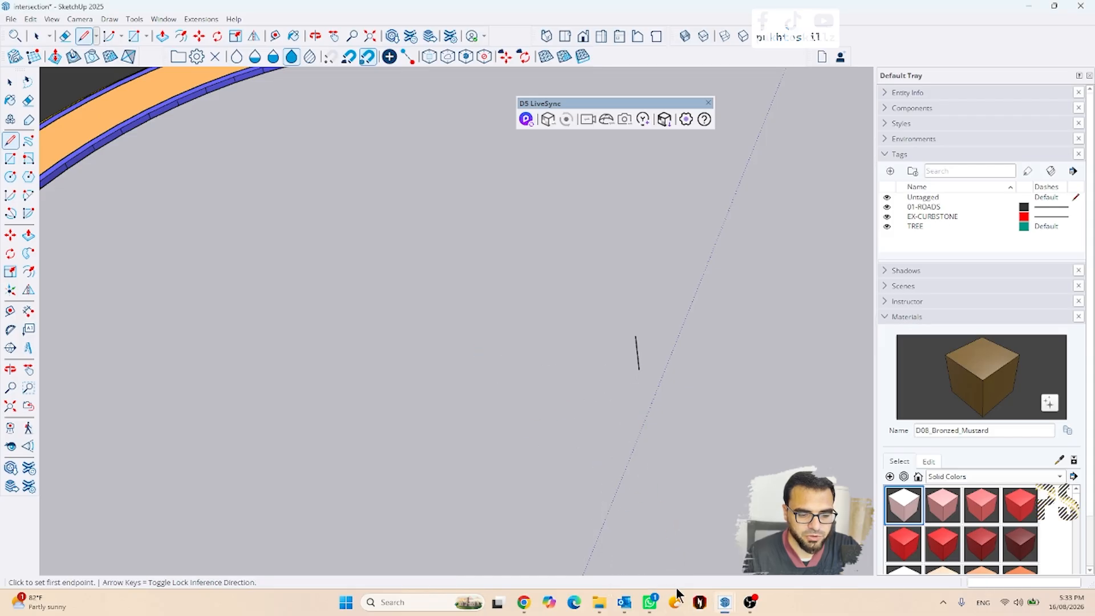
Step: Switch to the finished intersection model and measure the central slope of the loose green ramp beside the road
mouse_move(724, 602)
click(744, 536)
scroll(664, 433, up, 6)
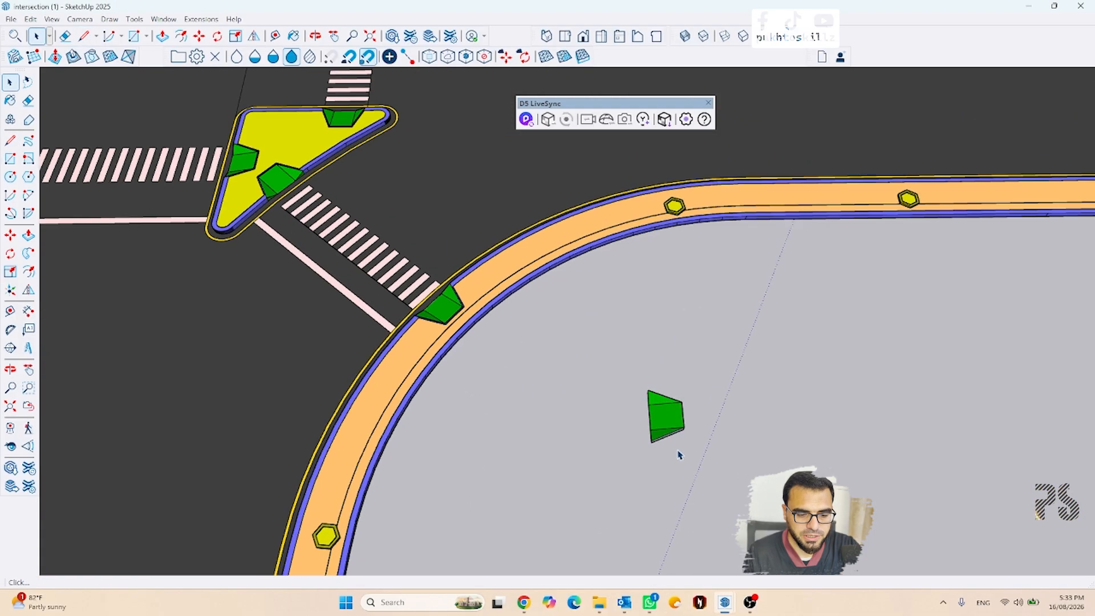
key(t)
scroll(676, 414, up, 3)
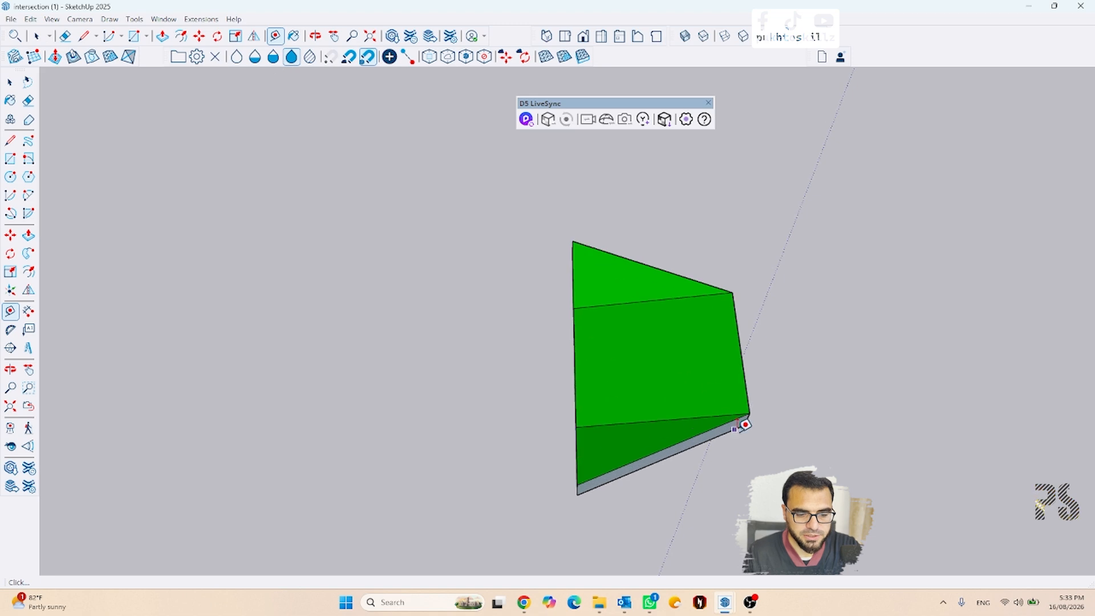
click(749, 414)
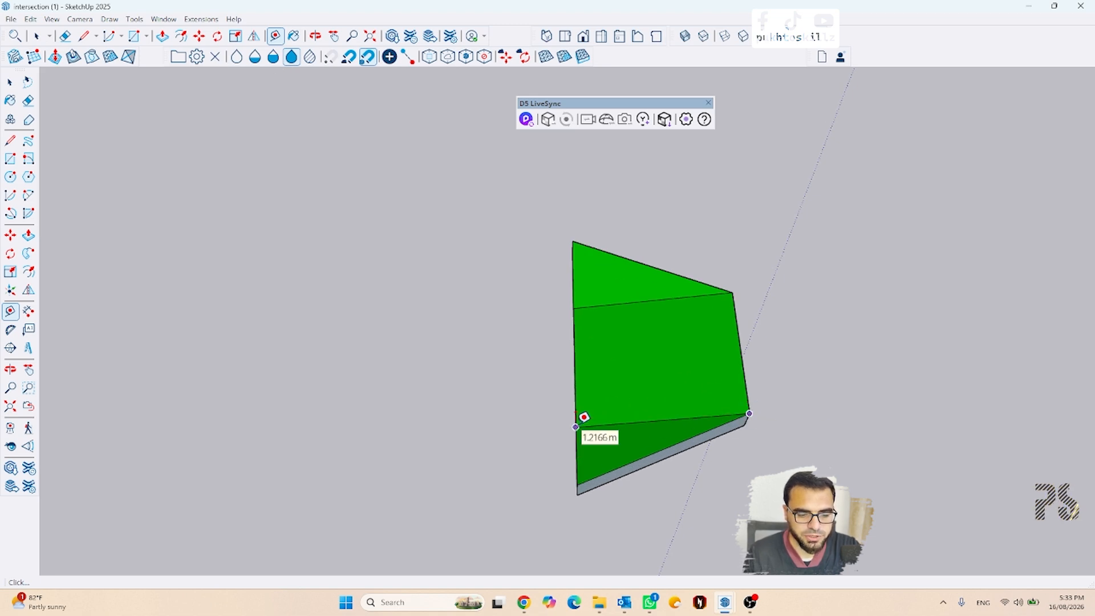
key(Escape)
middle_drag(470, 417, 823, 373)
scroll(638, 383, up, 3)
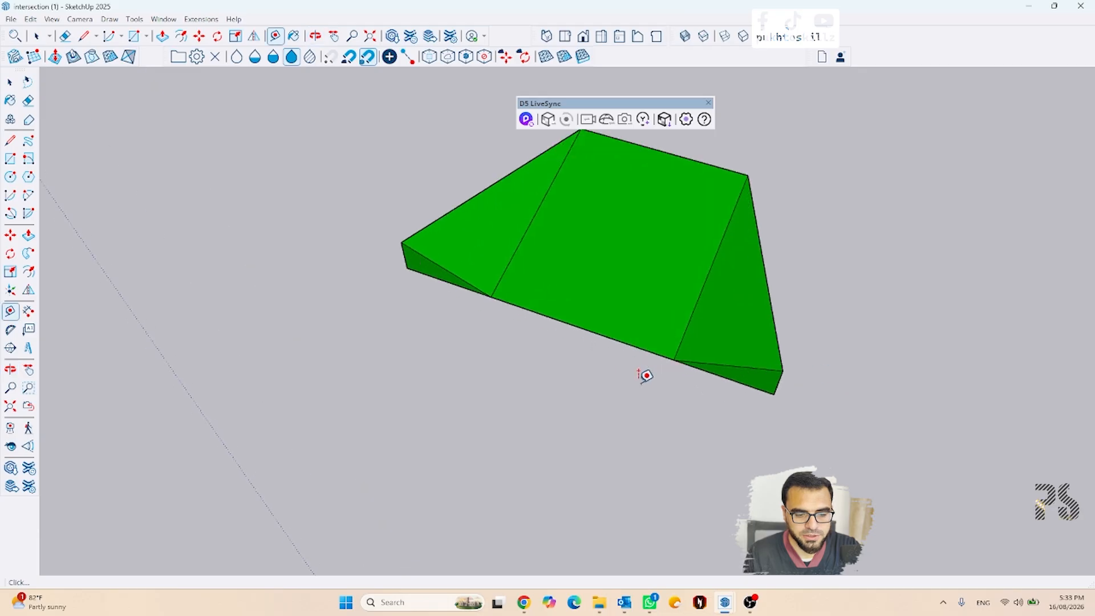
scroll(645, 375, up, 1)
click(682, 355)
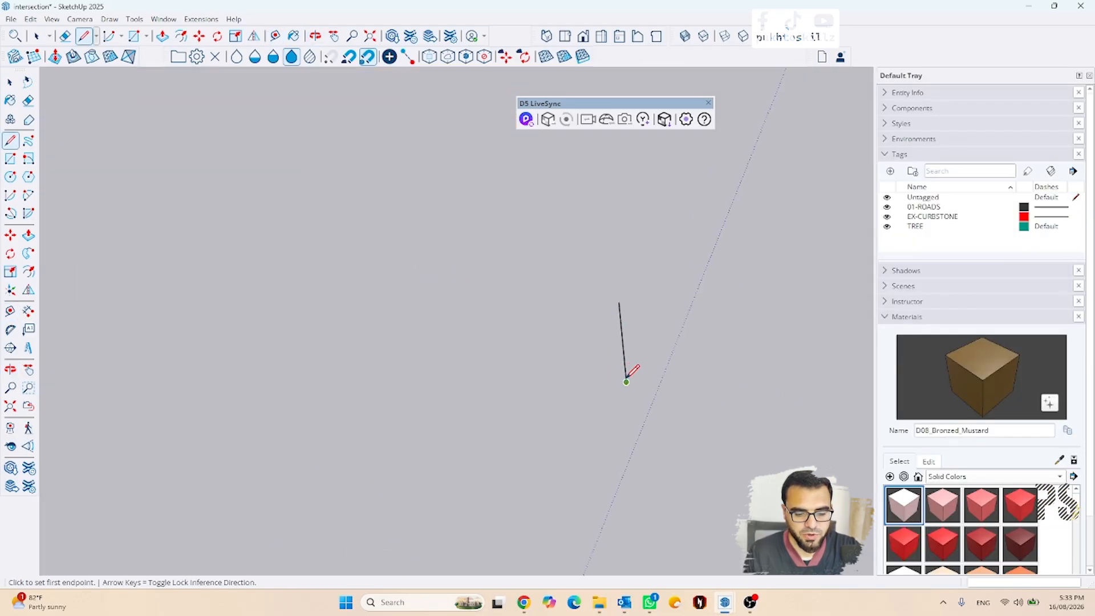
Step: Back in the working model, complete a 1.2 m by 1 m rectangular face starting from the end of the 1 m line
click(626, 382)
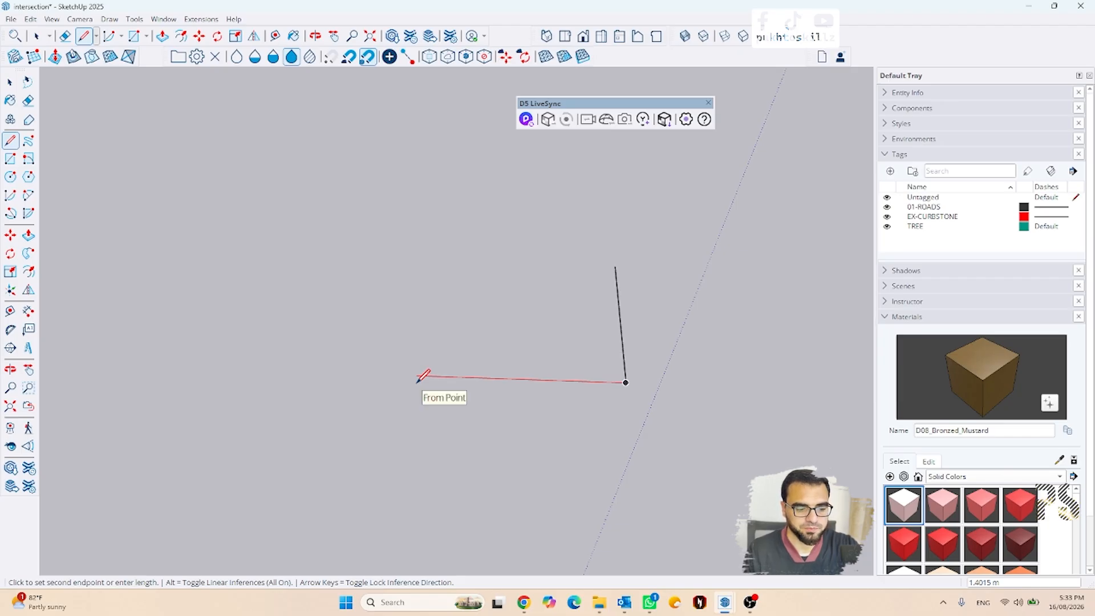
text(1)
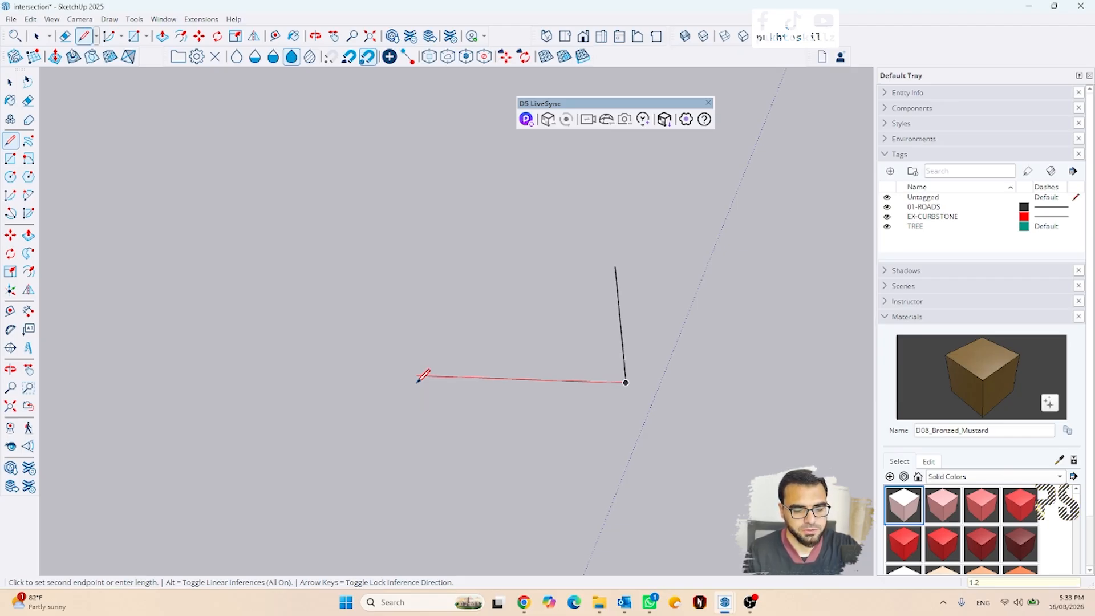
text(.2)
key(Return)
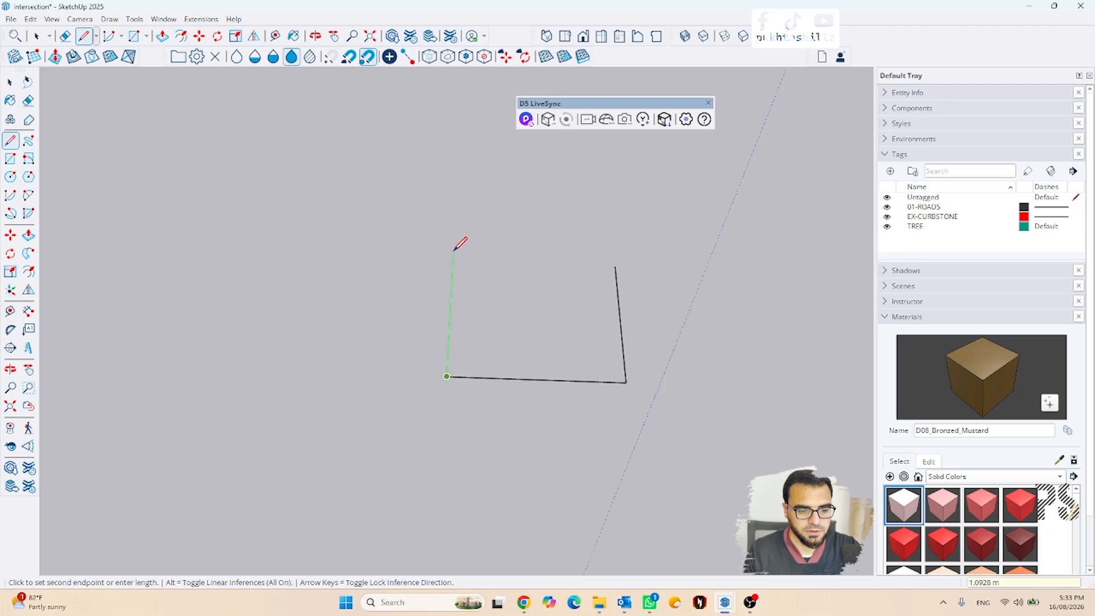
text(1.2)
key(Return)
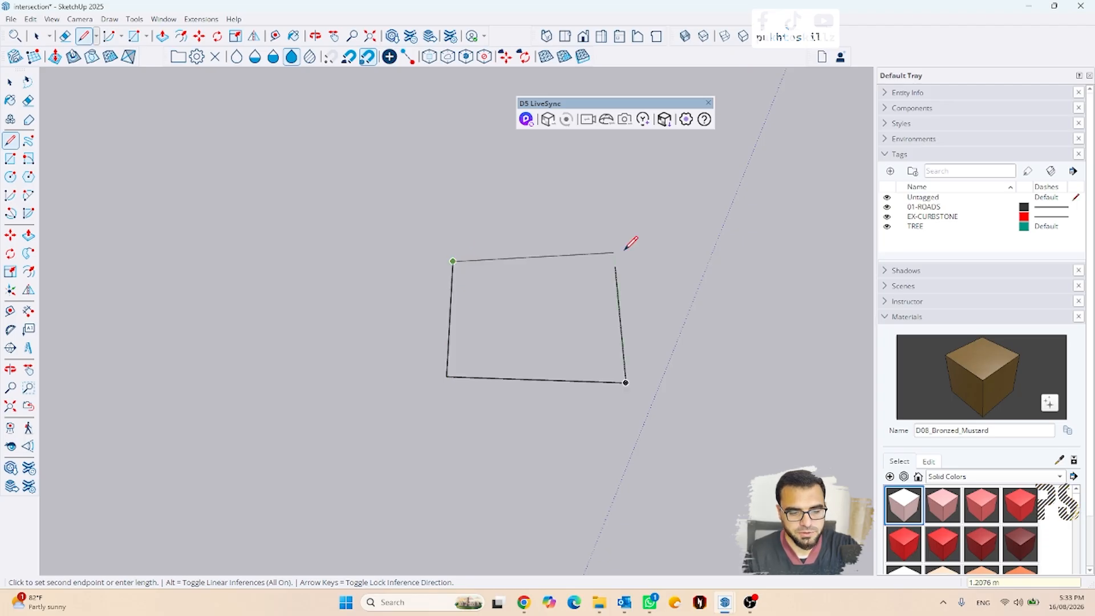
click(615, 266)
middle_drag(400, 369, 485, 376)
key(space)
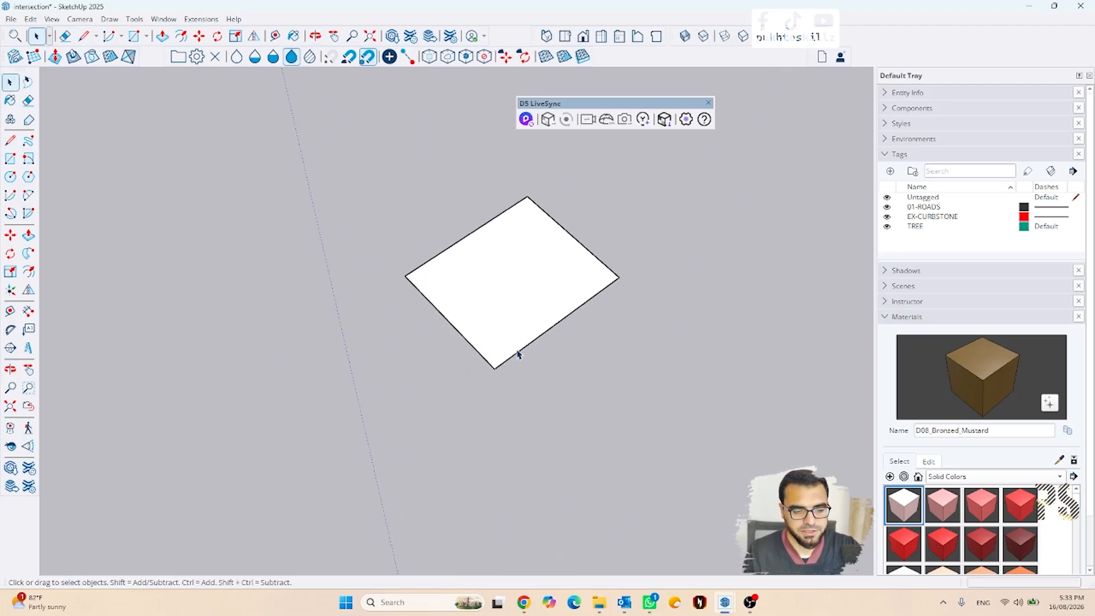
Step: Copy one 1.2 m edge of the rectangle 0.5 m outward along the green axis
click(518, 354)
click(518, 354)
key(m)
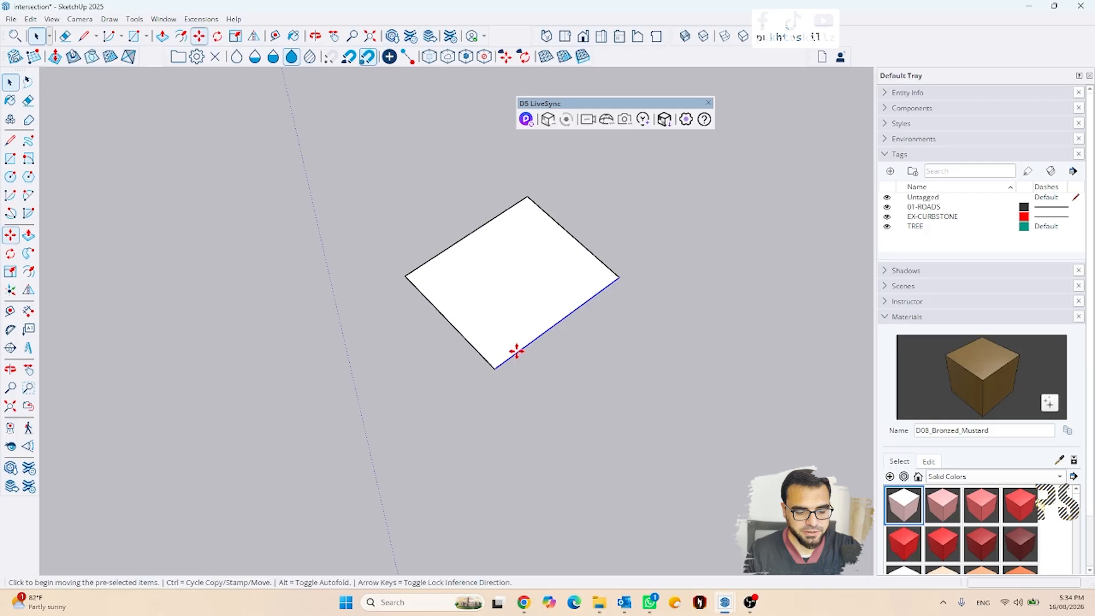
key(ctrl)
click(517, 354)
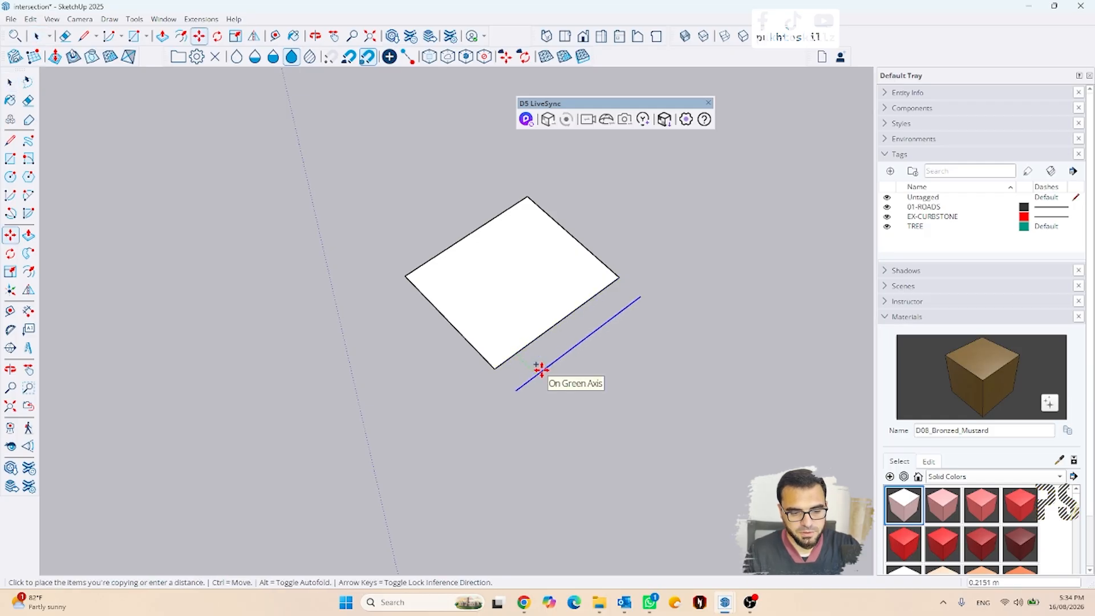
text(.5)
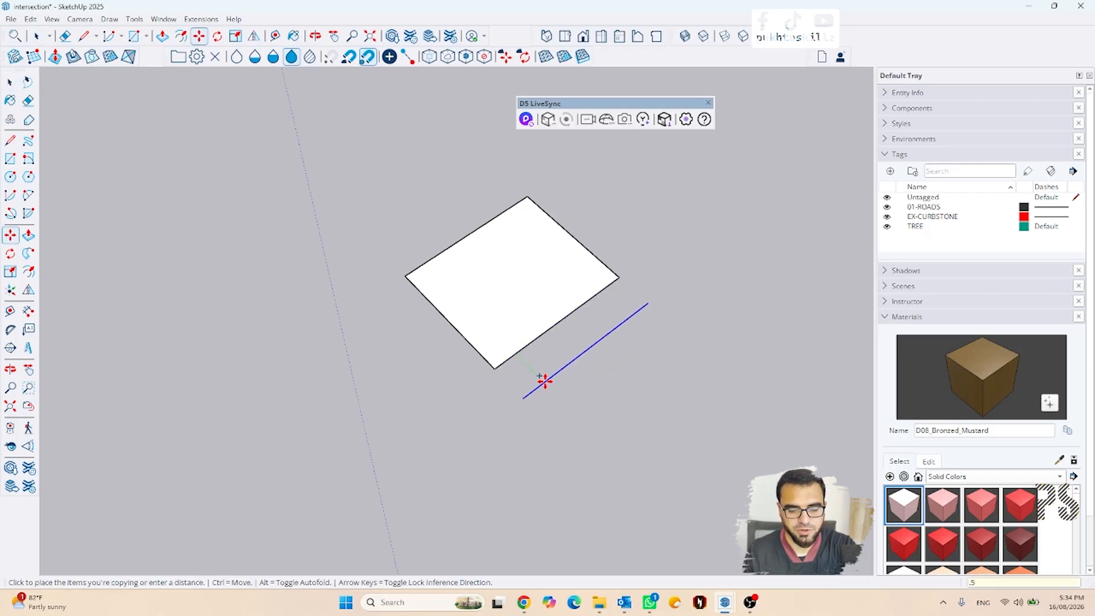
key(Return)
key(space)
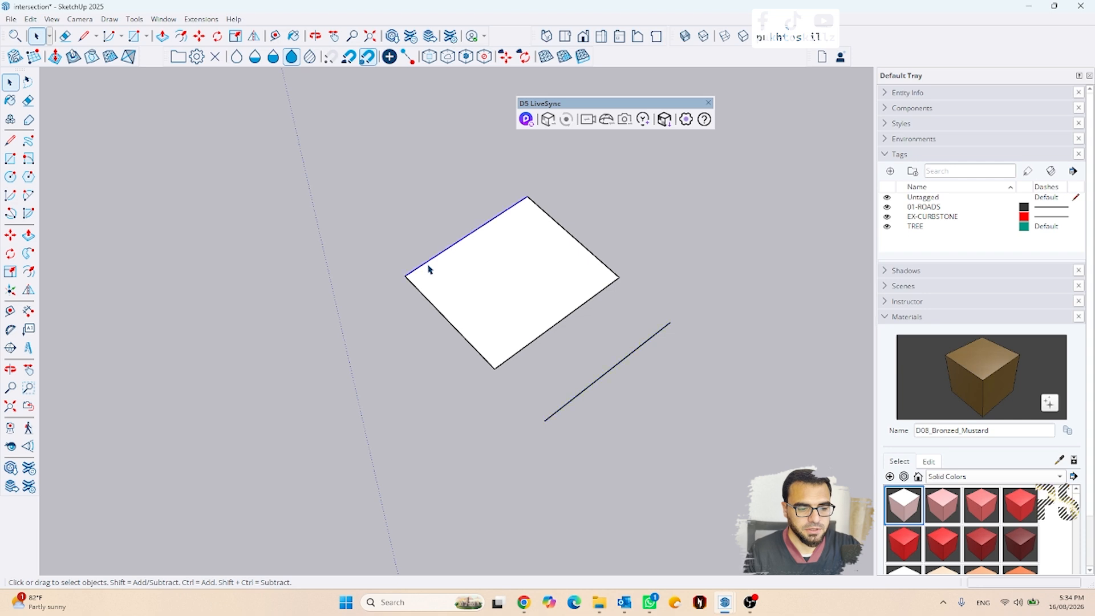
Step: Copy the rectangle's opposite 1.2 m edge 0.5 m outward along the green axis
key(m)
click(419, 263)
key(ctrl)
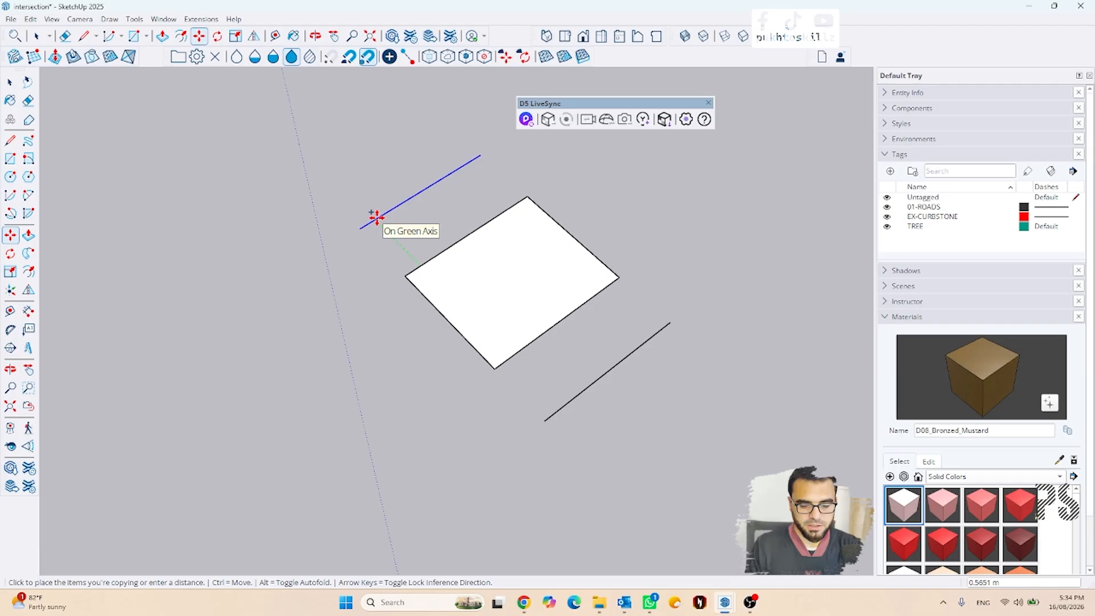
text(.)
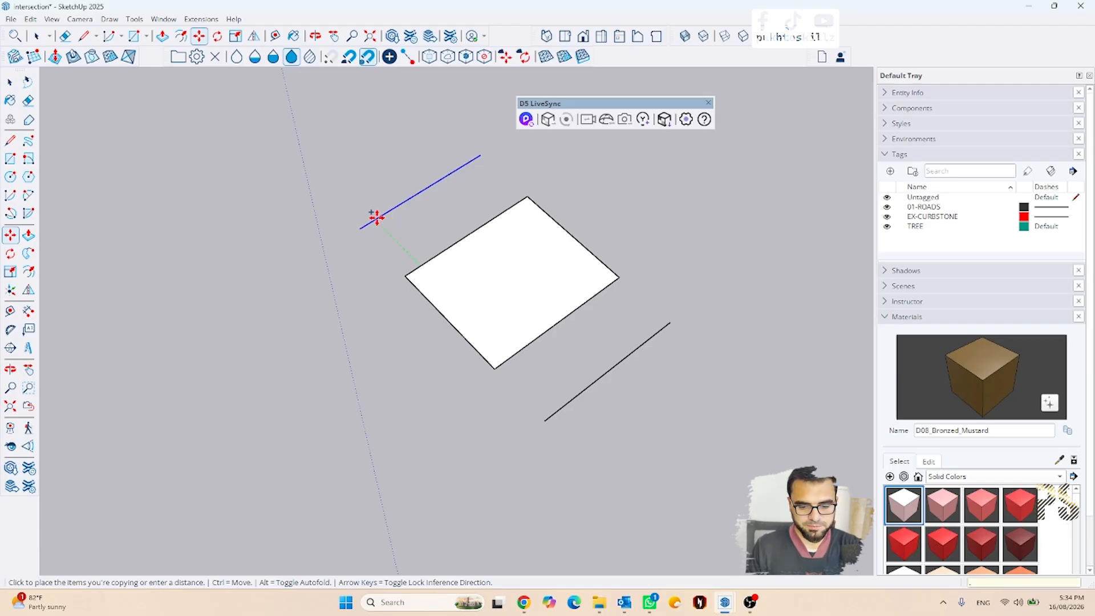
text(5)
key(Return)
key(space)
Step: Draw lines from the near ends of both copied edges to the rectangle's corners, forming a triangular flare on each side
key(l)
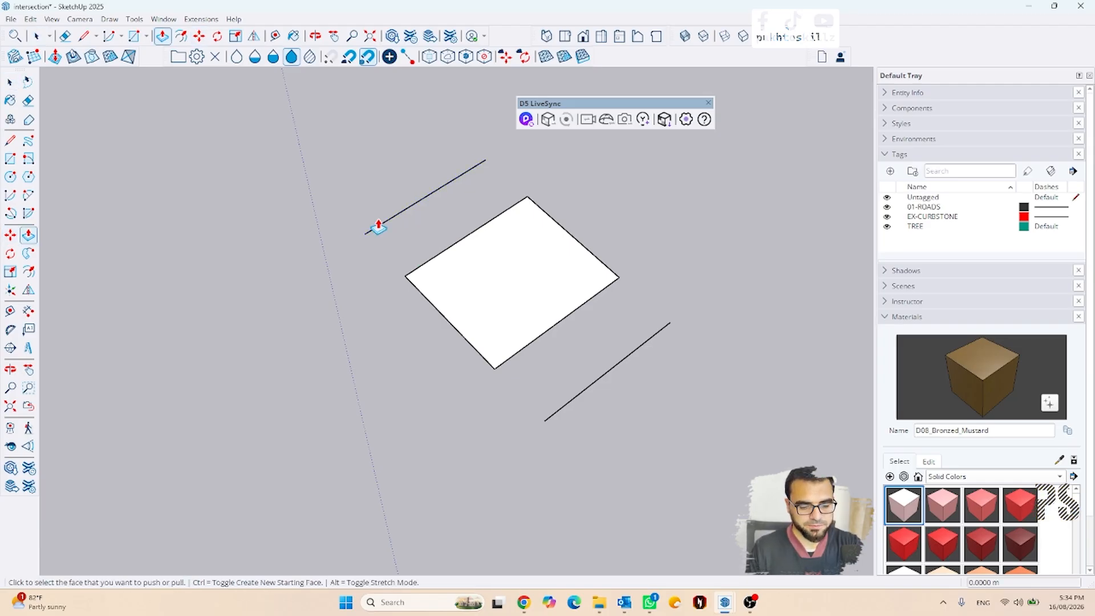
click(365, 233)
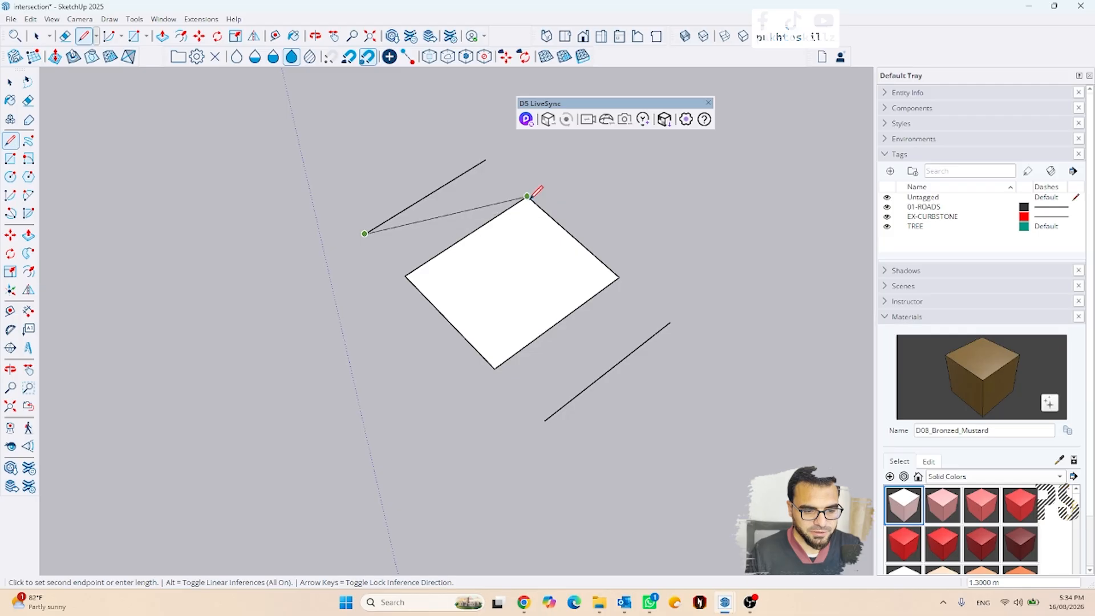
click(526, 197)
key(Escape)
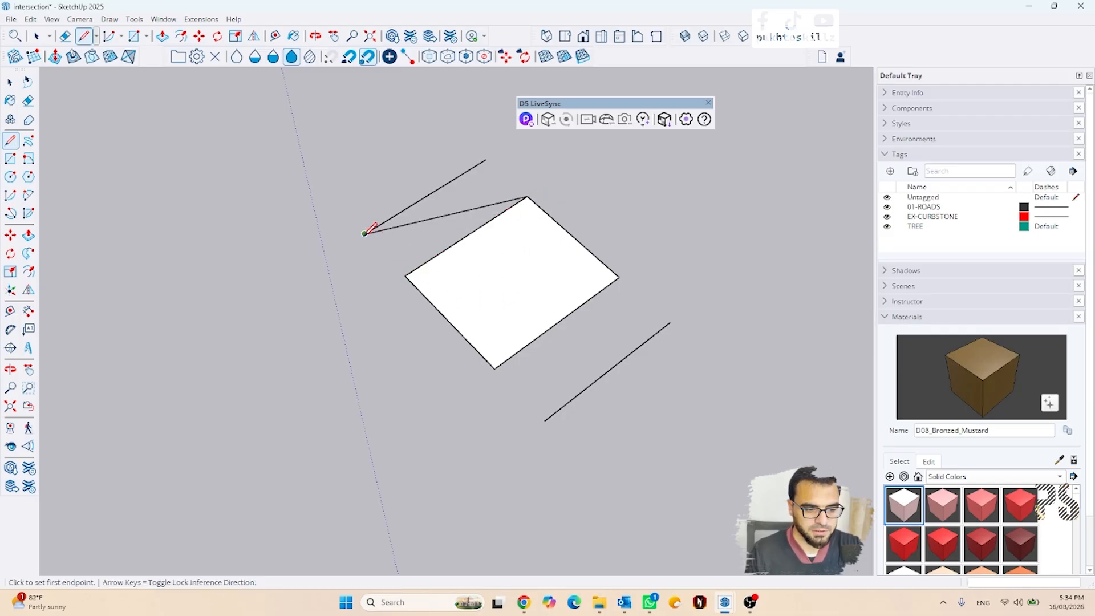
click(365, 233)
click(405, 277)
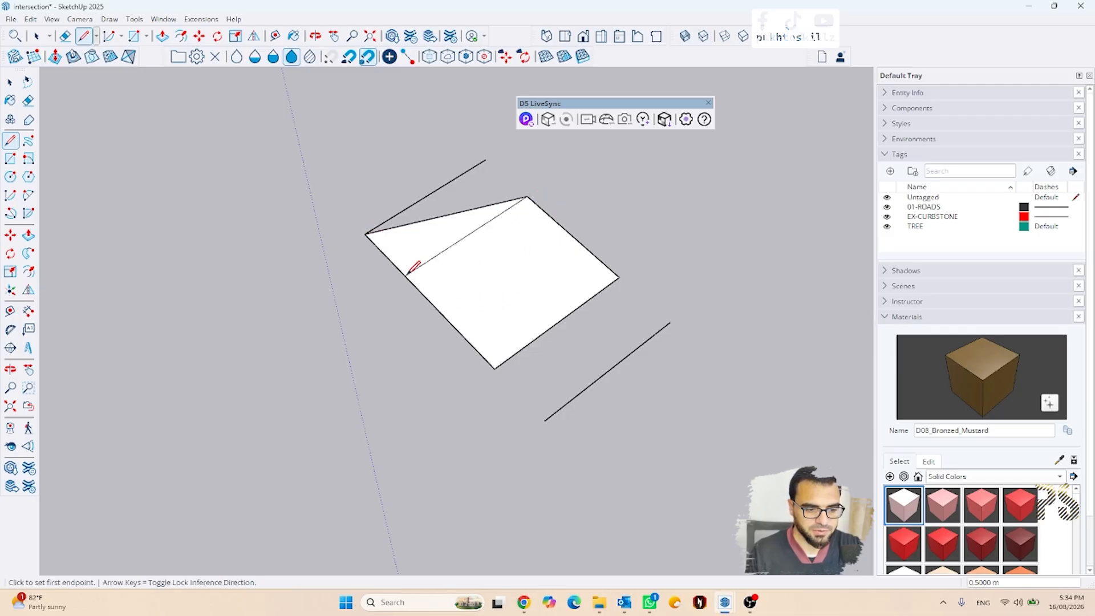
click(494, 368)
click(544, 421)
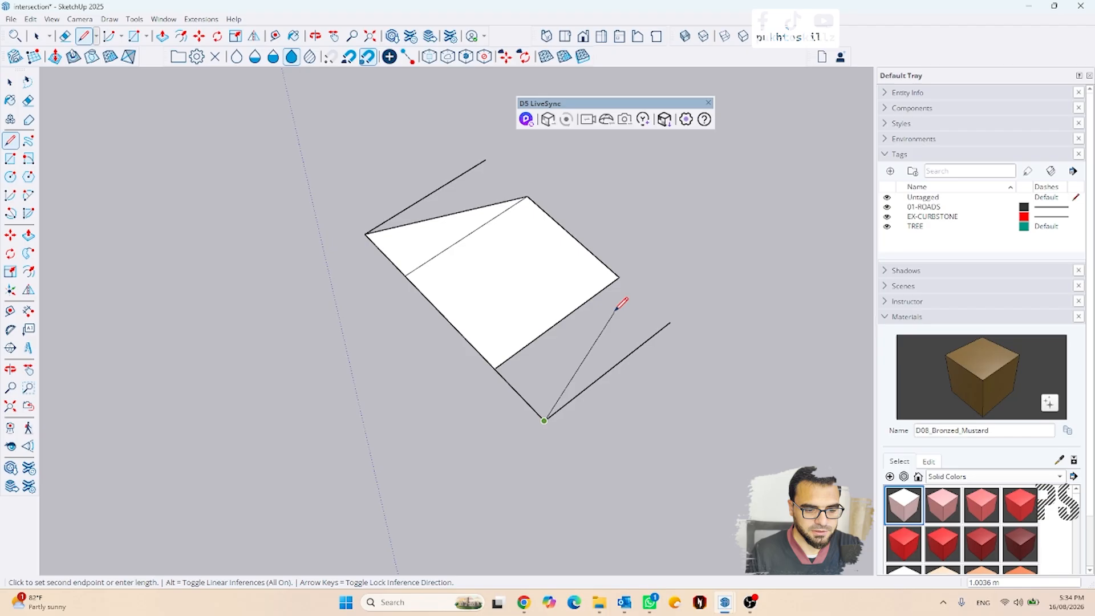
click(619, 277)
Step: Erase the two copied construction edges outside the flares
key(e)
click(628, 359)
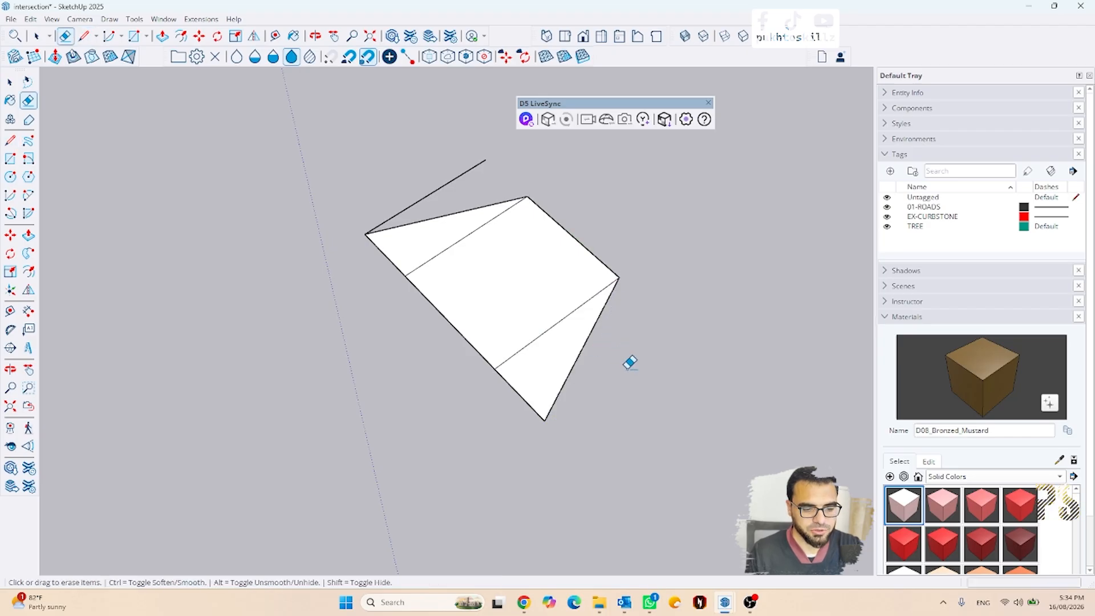
click(483, 161)
mouse_move(361, 349)
middle_down()
mouse_move(490, 260)
mouse_move(398, 220)
mouse_move(308, 290)
middle_up()
key(space)
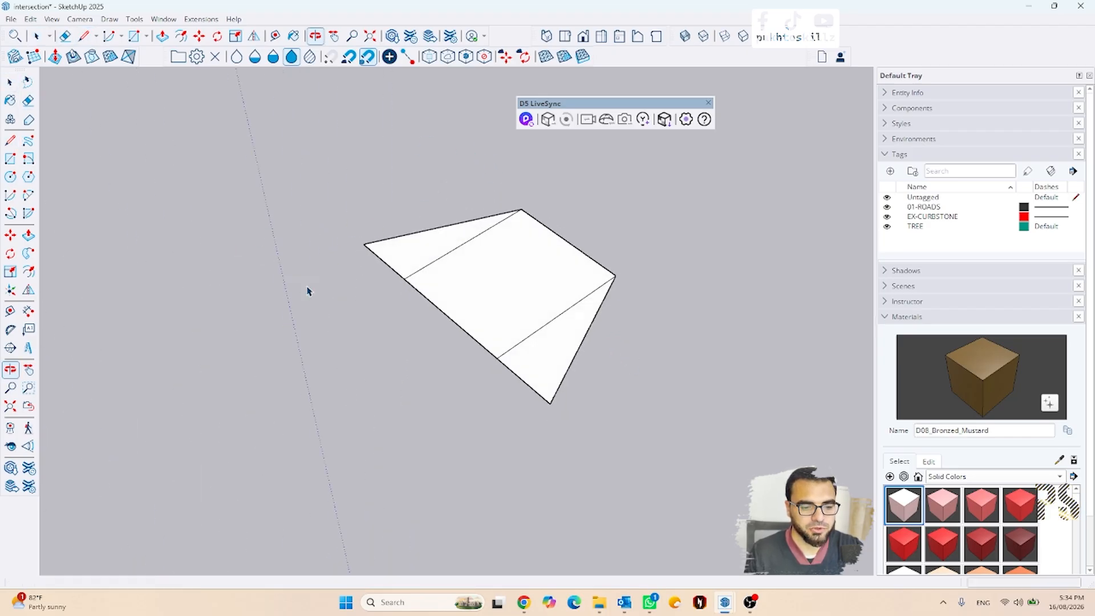
scroll(531, 315, up, 2)
scroll(530, 317, up, 1)
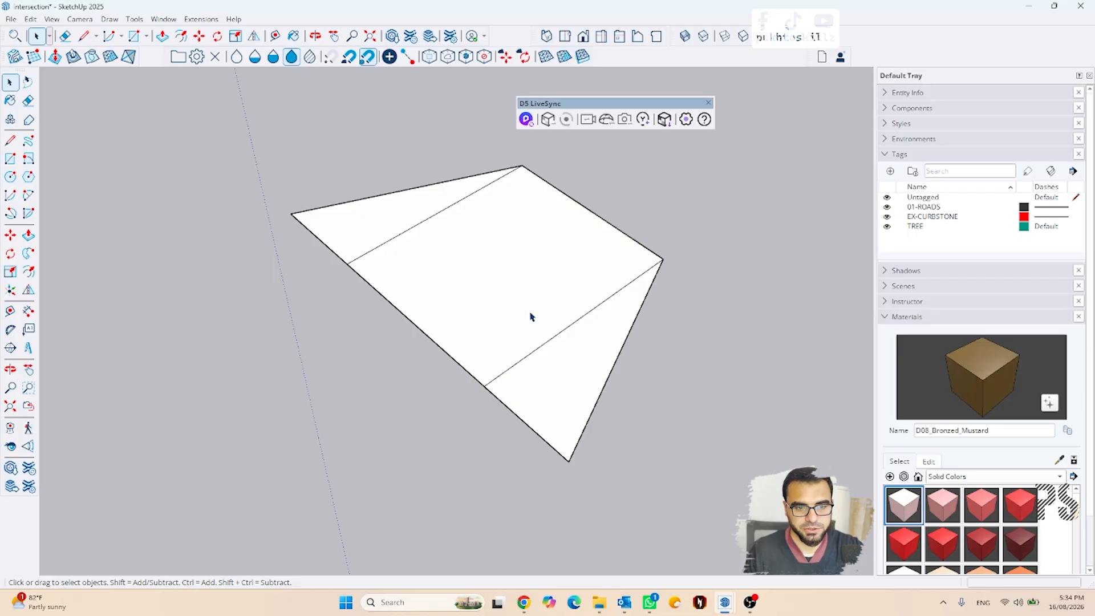
Step: Start a line at the rectangle's back corner and try the red and green axis locks before locking it to the blue axis
key(l)
click(662, 259)
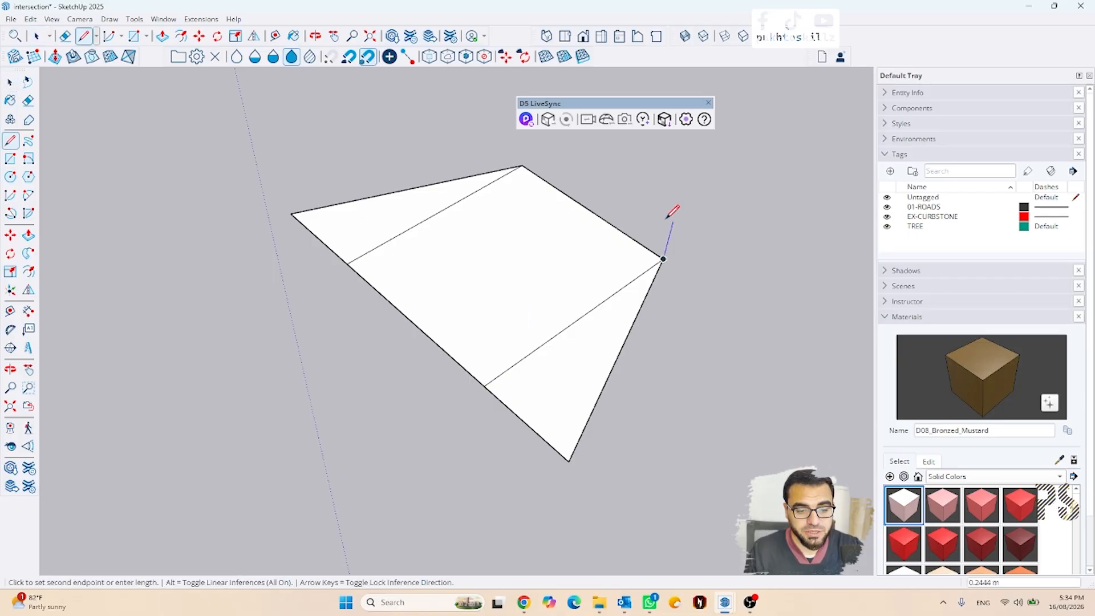
scroll(682, 236, down, 2)
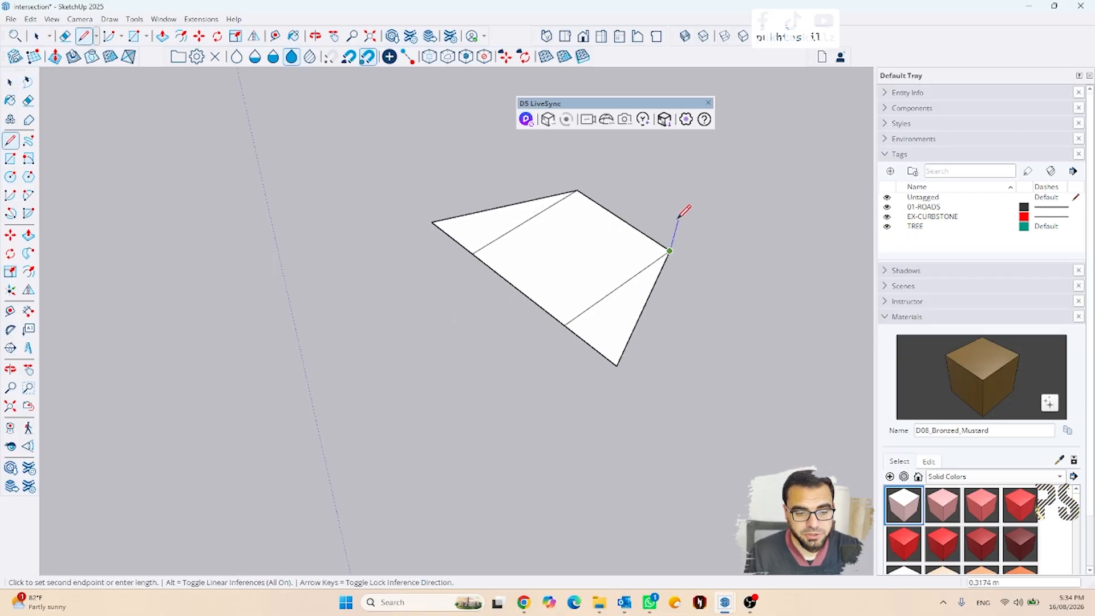
scroll(678, 221, up, 2)
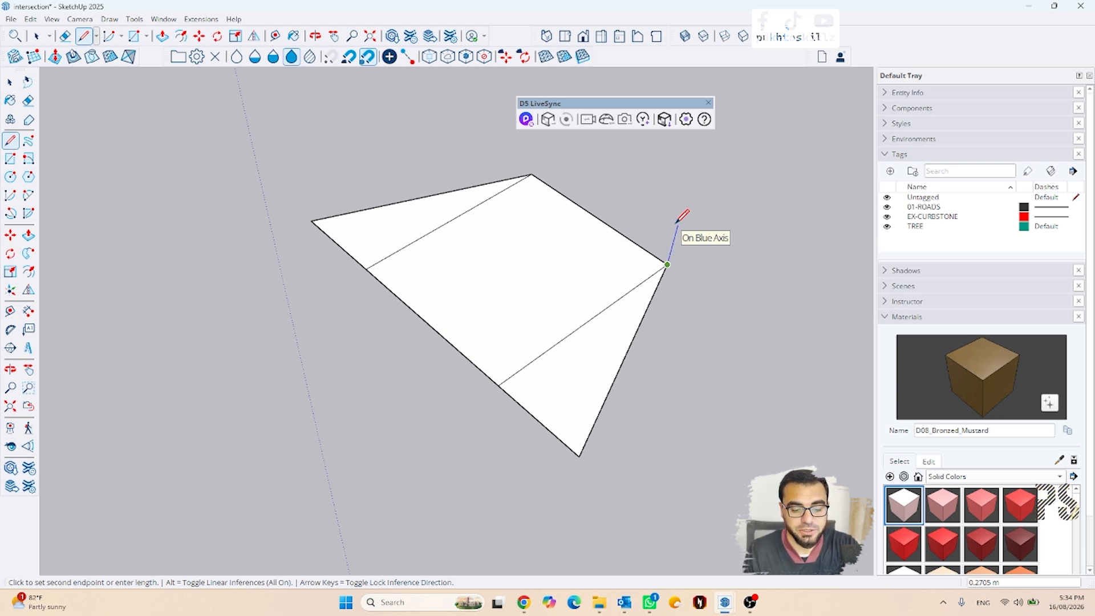
key(Up)
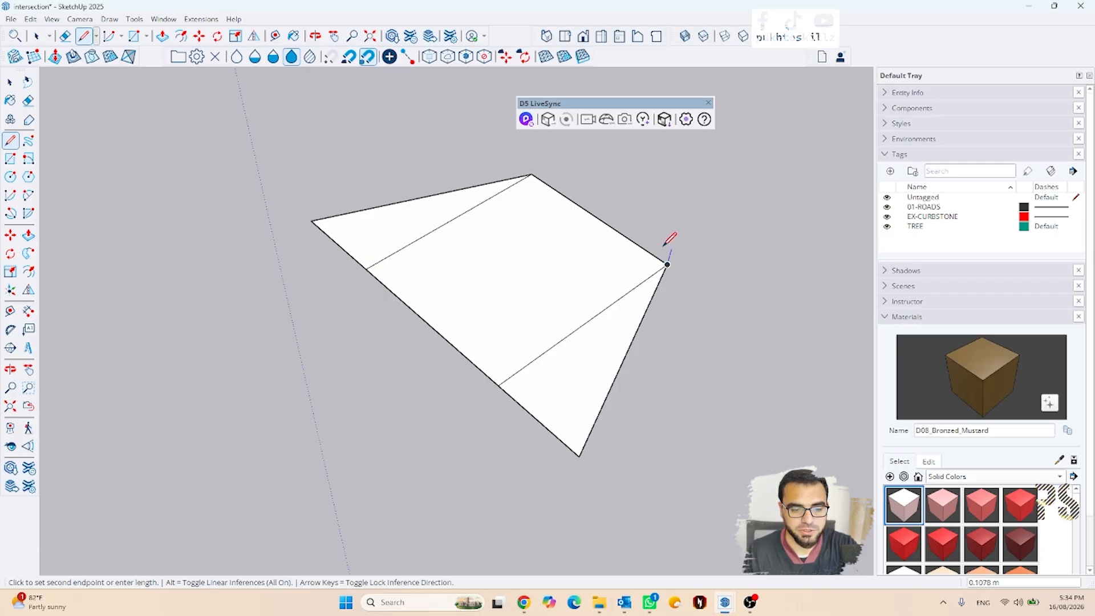
key(Up)
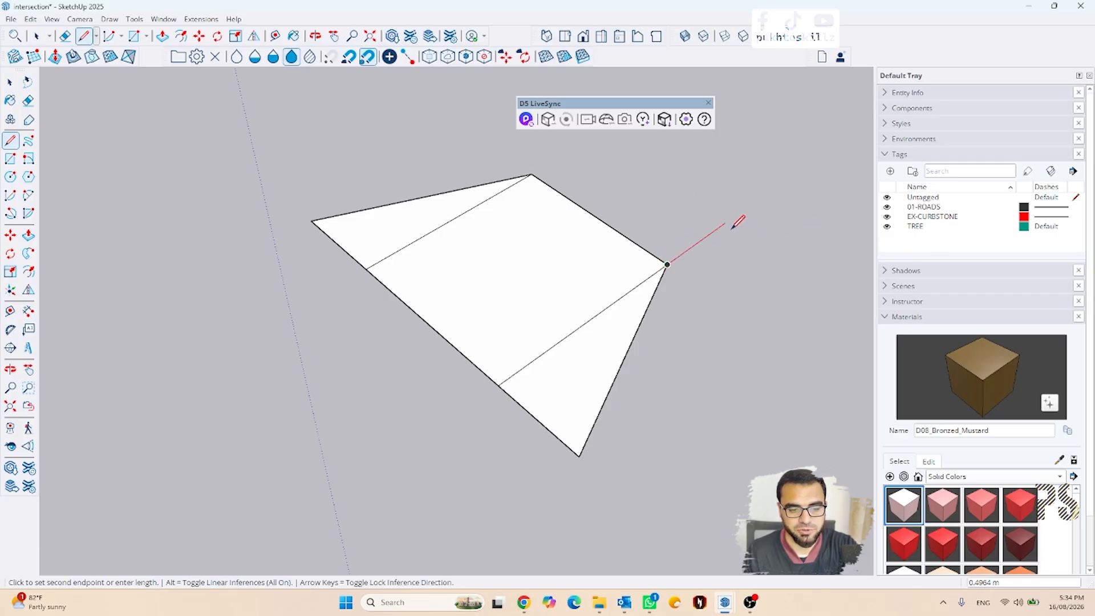
key(Right)
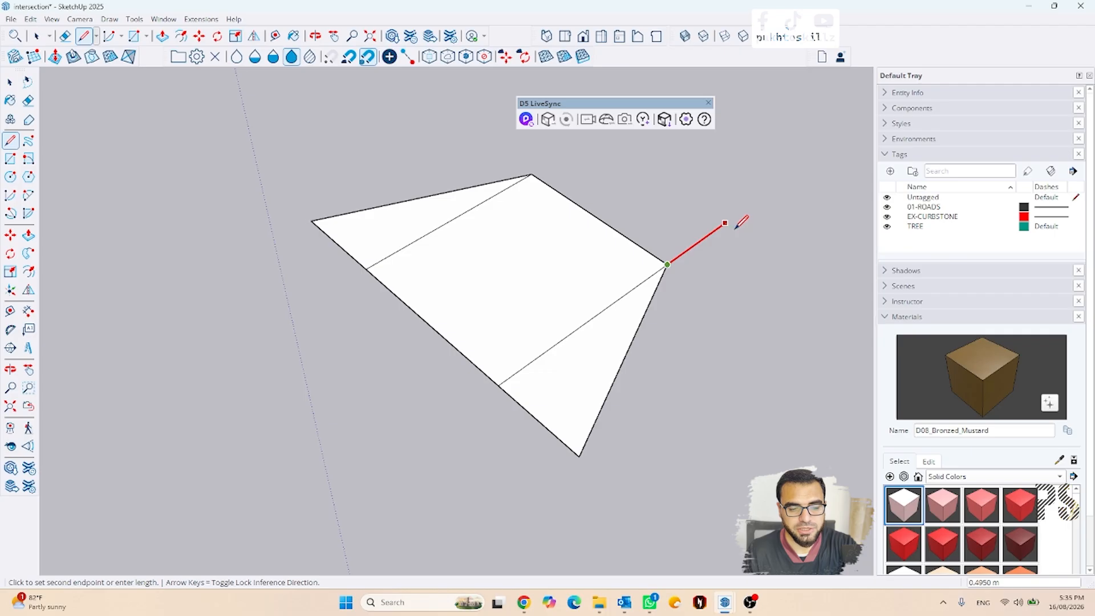
key(Left)
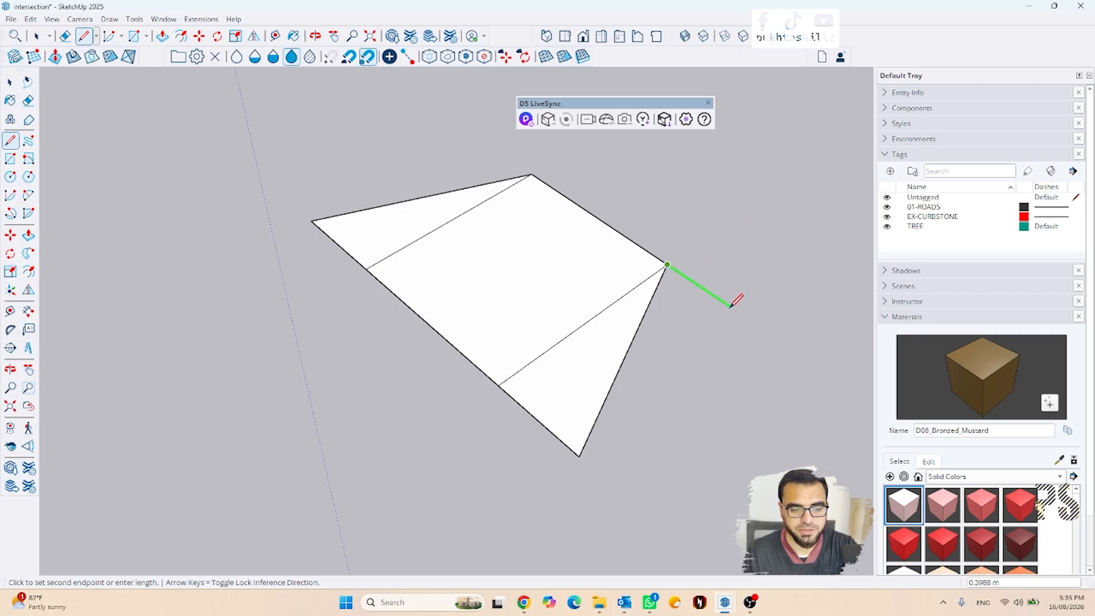
key(Up)
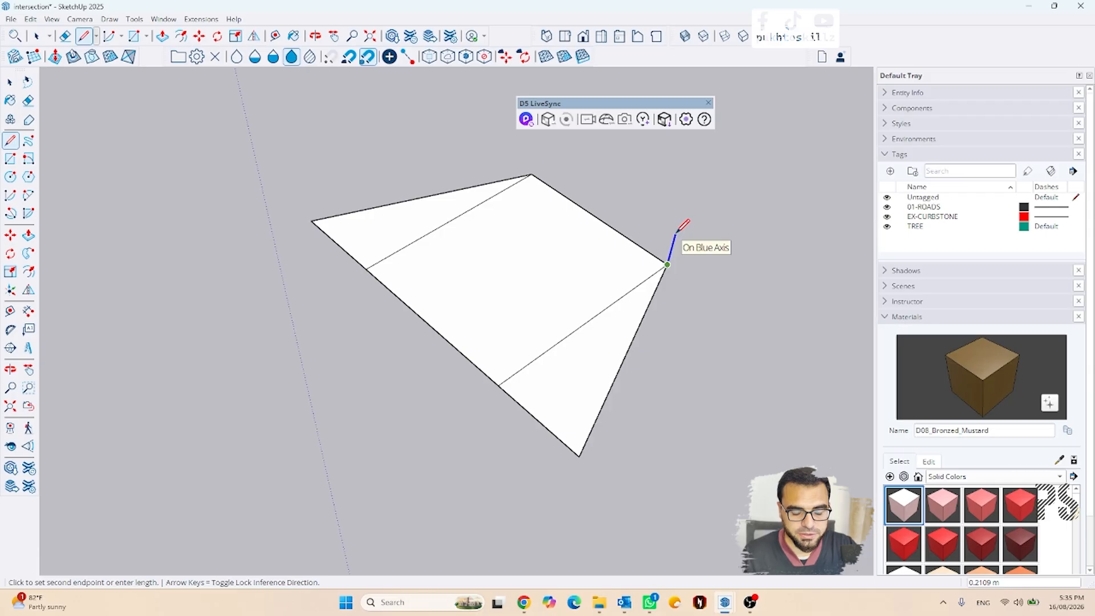
Step: Compare the vertical line with the sidewalk's height and finish it at 0.2 m
scroll(679, 230, down, 5)
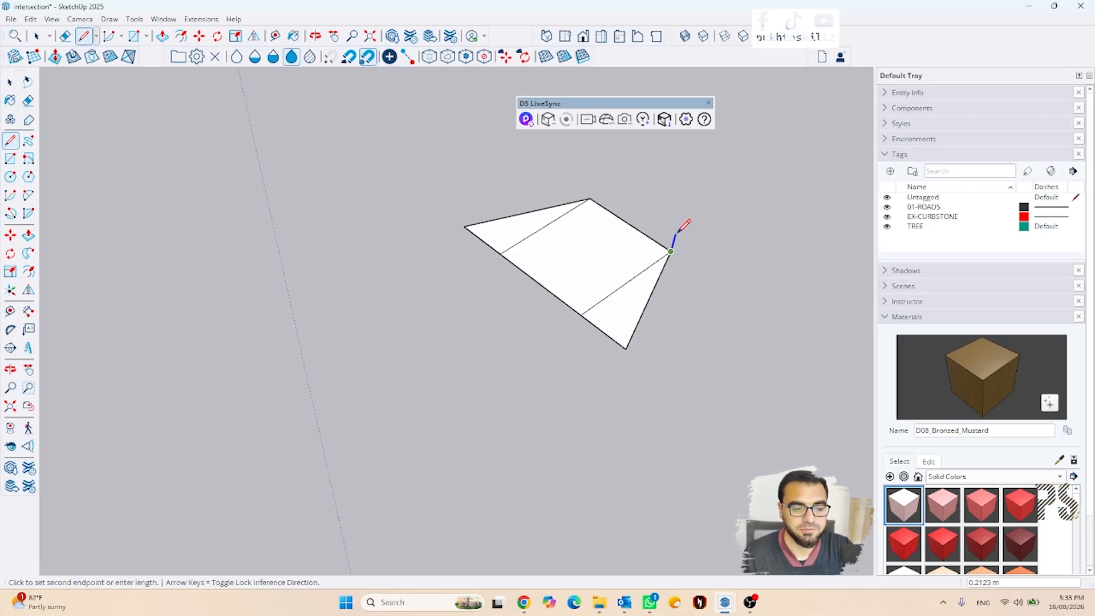
scroll(677, 233, down, 3)
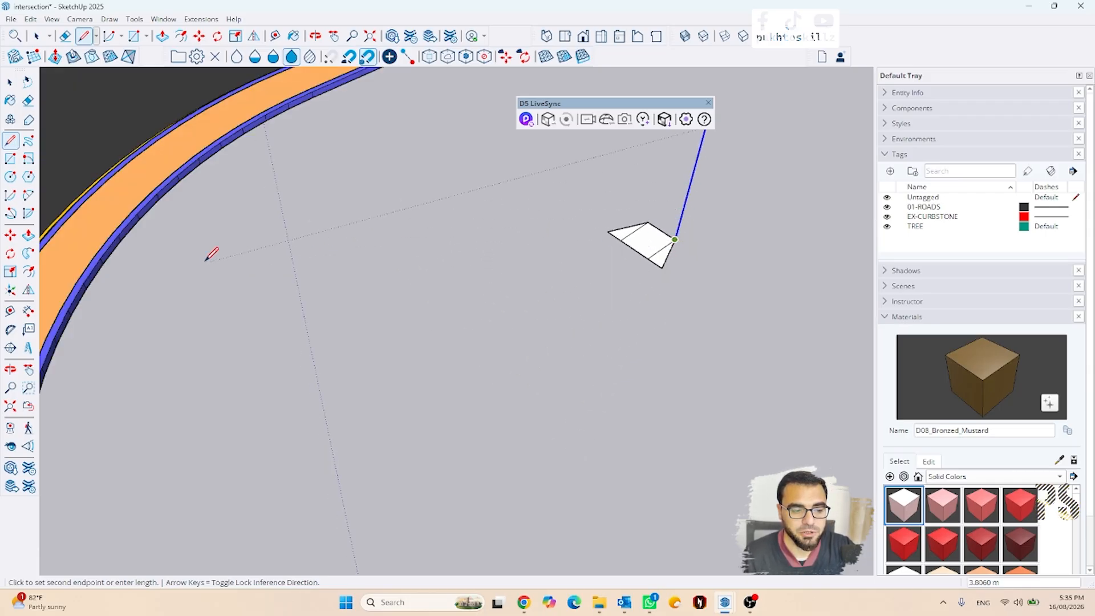
scroll(366, 245, down, 3)
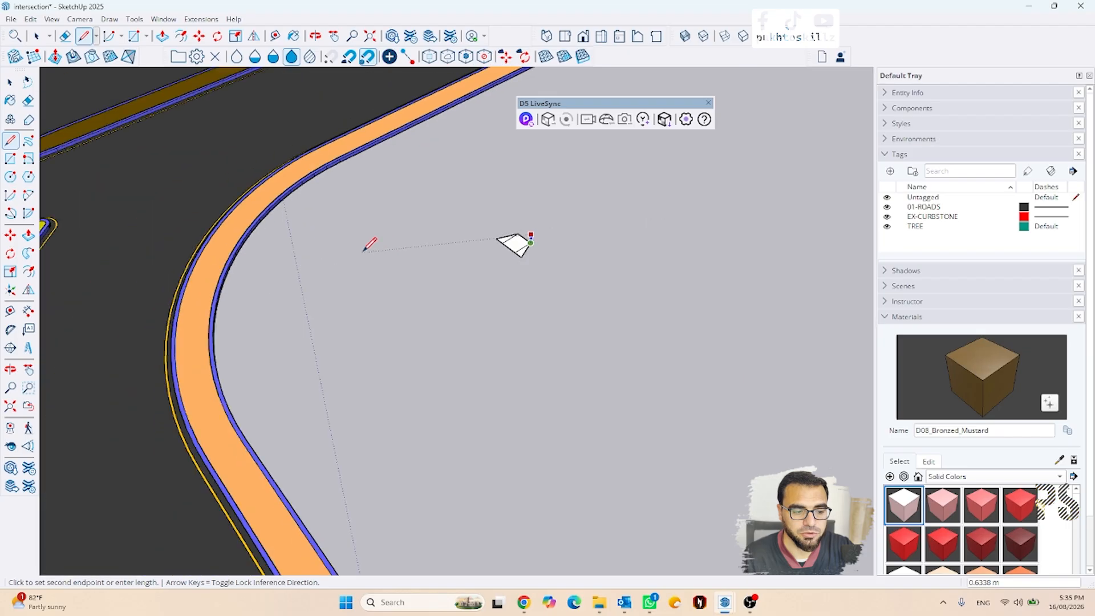
scroll(217, 313, up, 3)
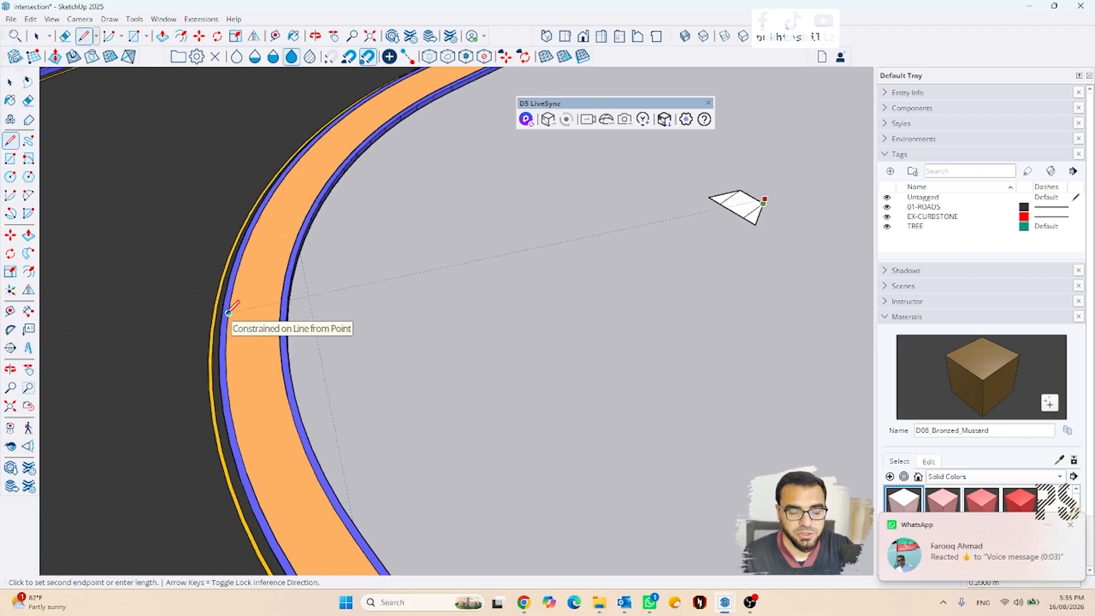
scroll(228, 313, down, 3)
scroll(565, 274, up, 6)
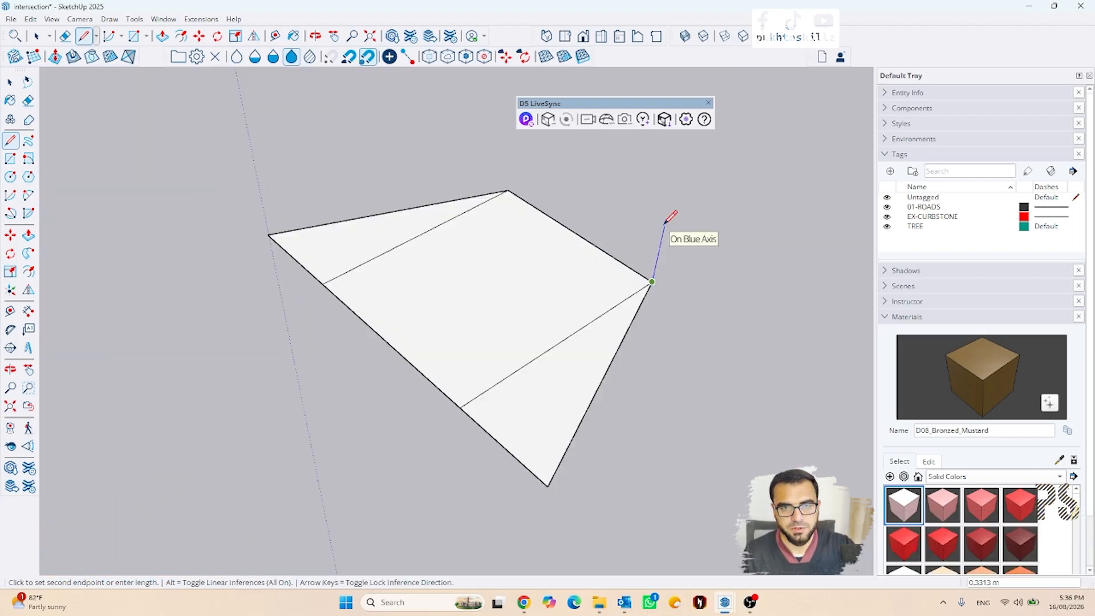
text(2)
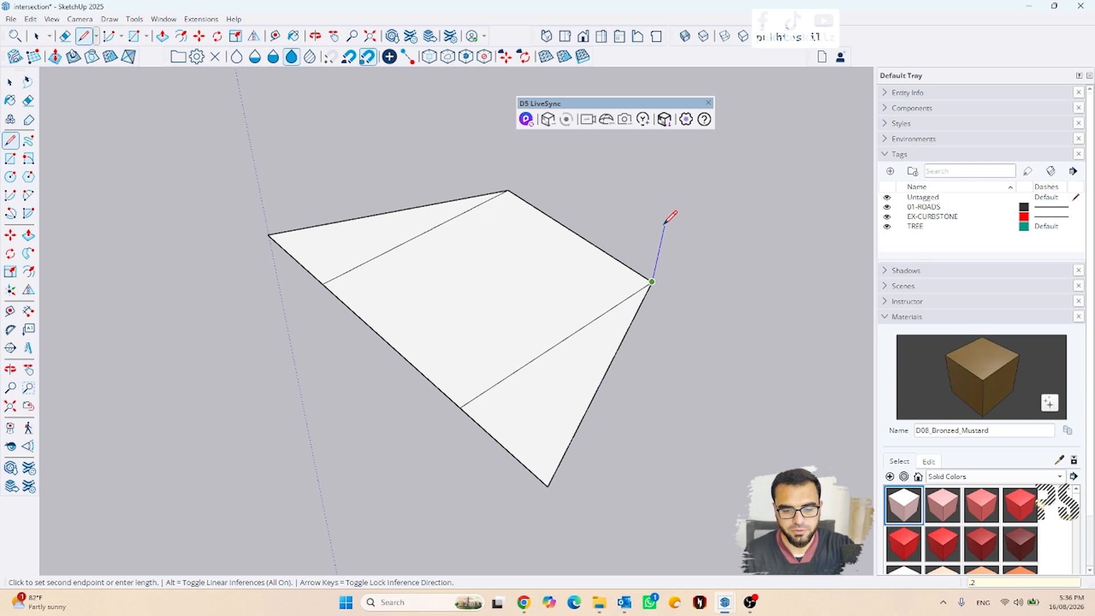
key(Return)
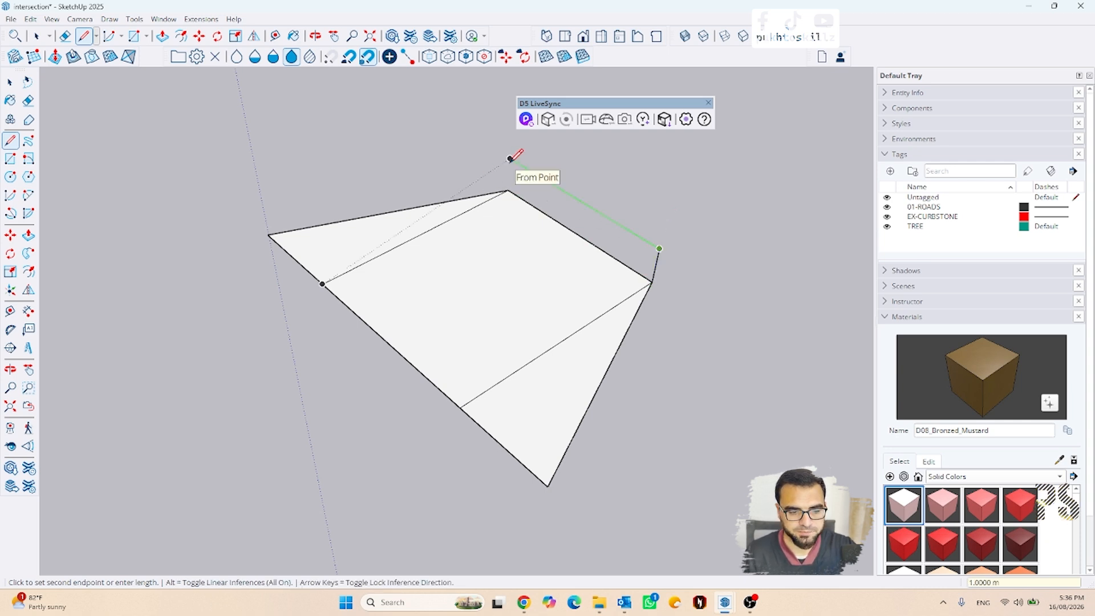
Step: Close a 0.2 m high vertical face along the rectangle's back edge and remove the overhanging piece of its top line
click(462, 129)
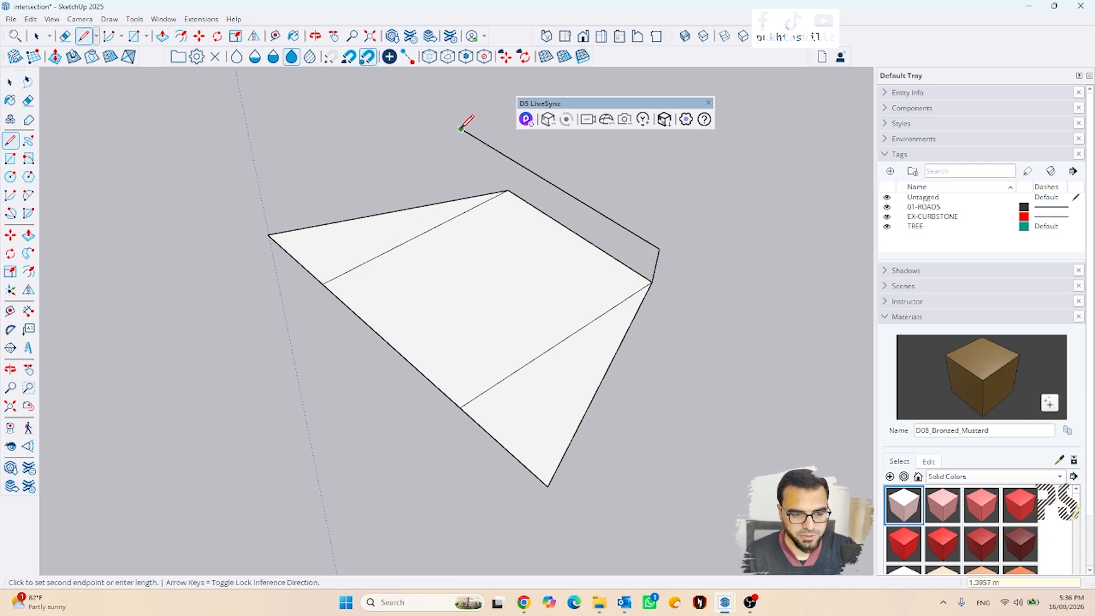
key(space)
key(l)
click(508, 190)
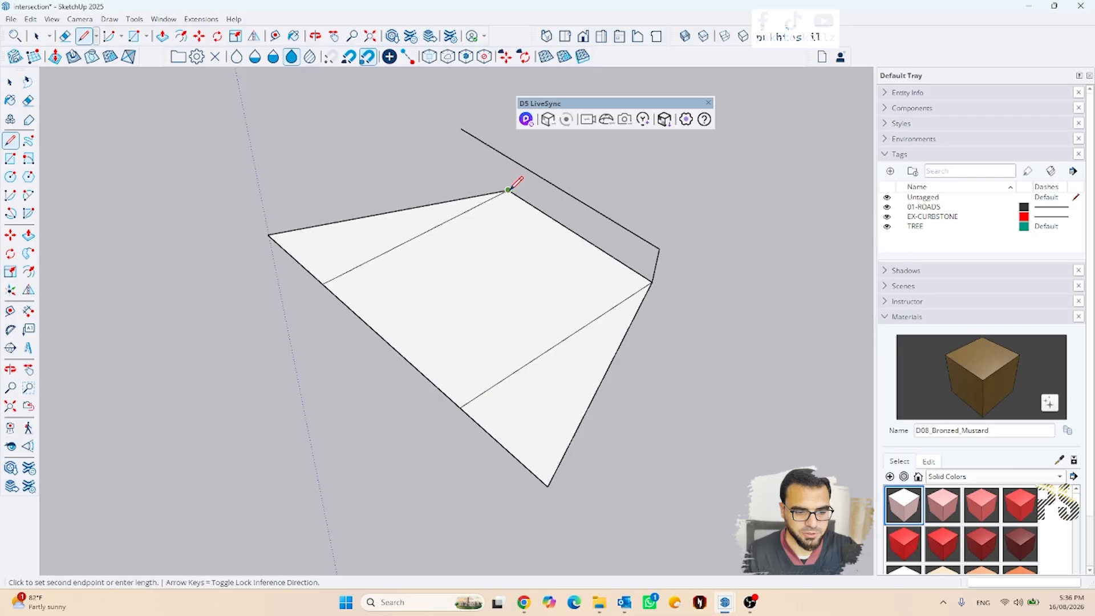
click(511, 158)
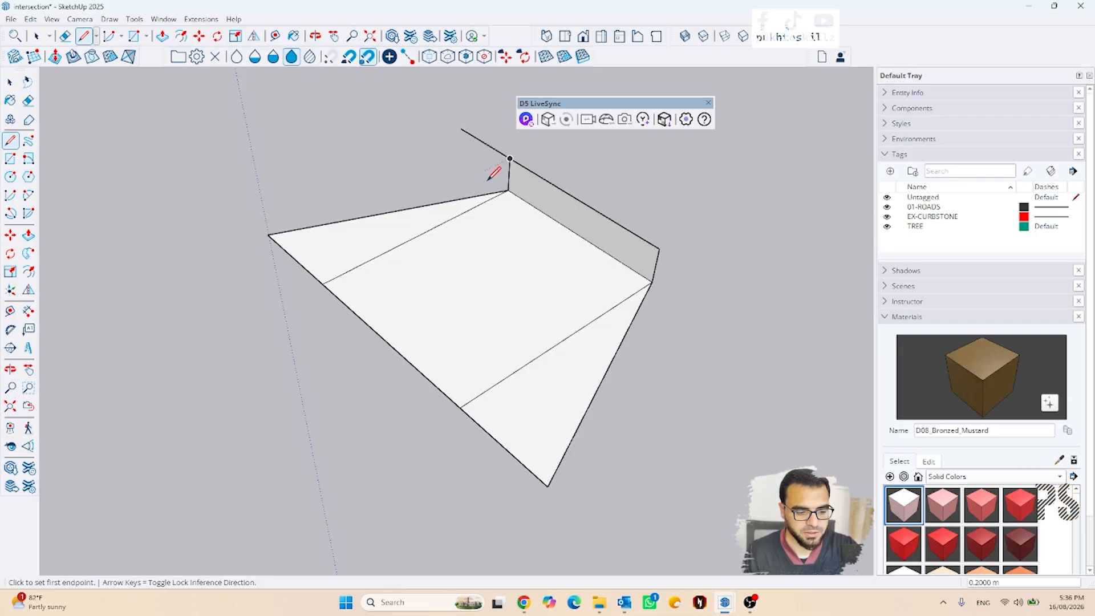
key(space)
middle_drag(455, 159, 414, 183)
Step: Draw a 0.2 m vertical line at the outer tip of each triangular flare
key(l)
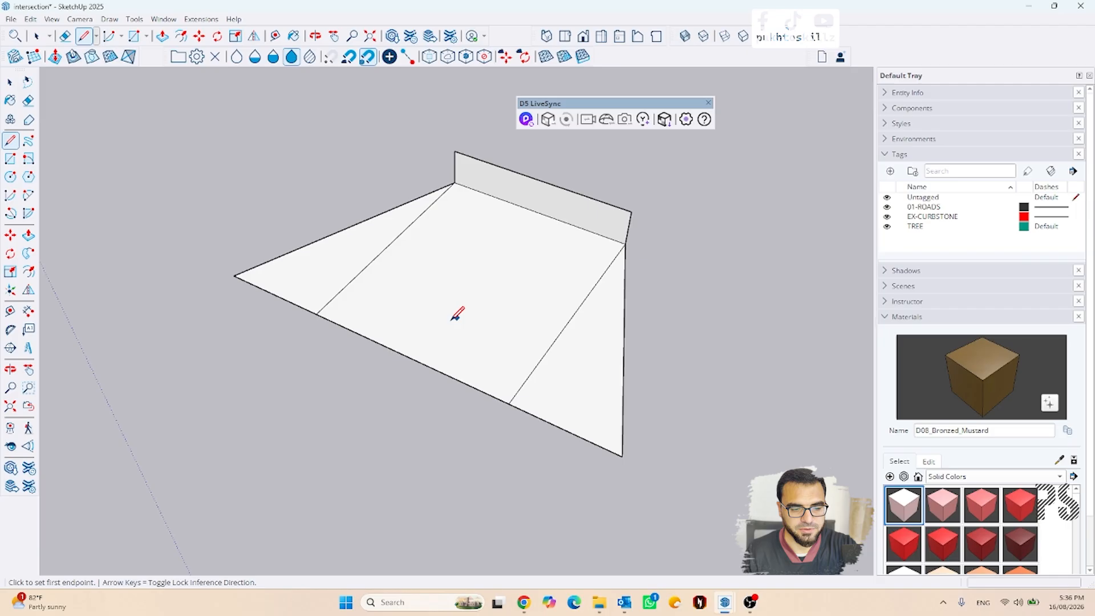
click(235, 275)
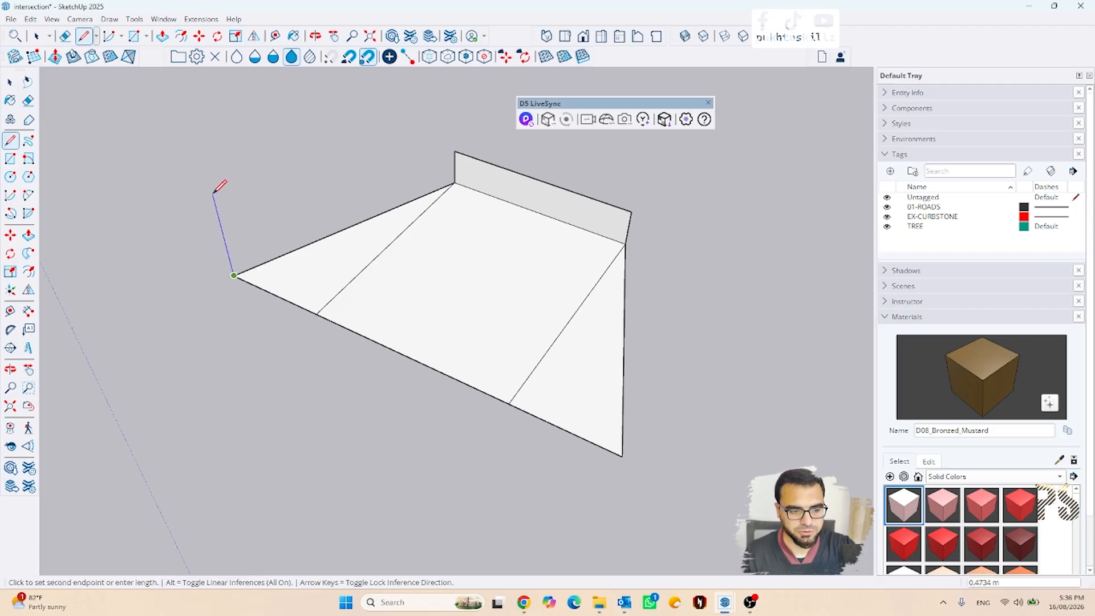
click(227, 245)
key(Escape)
click(622, 456)
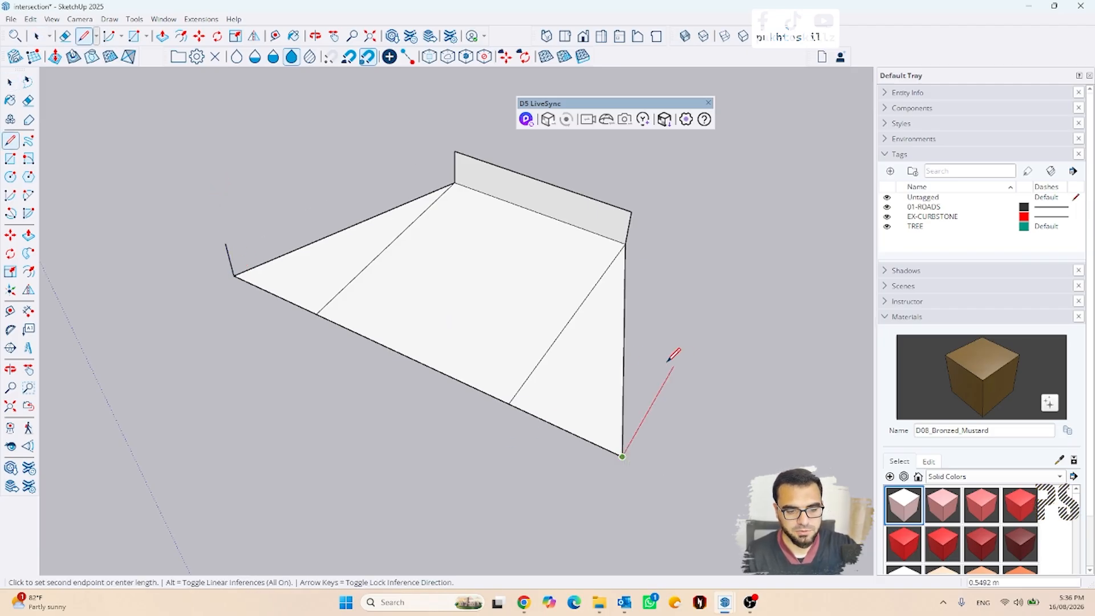
text(2)
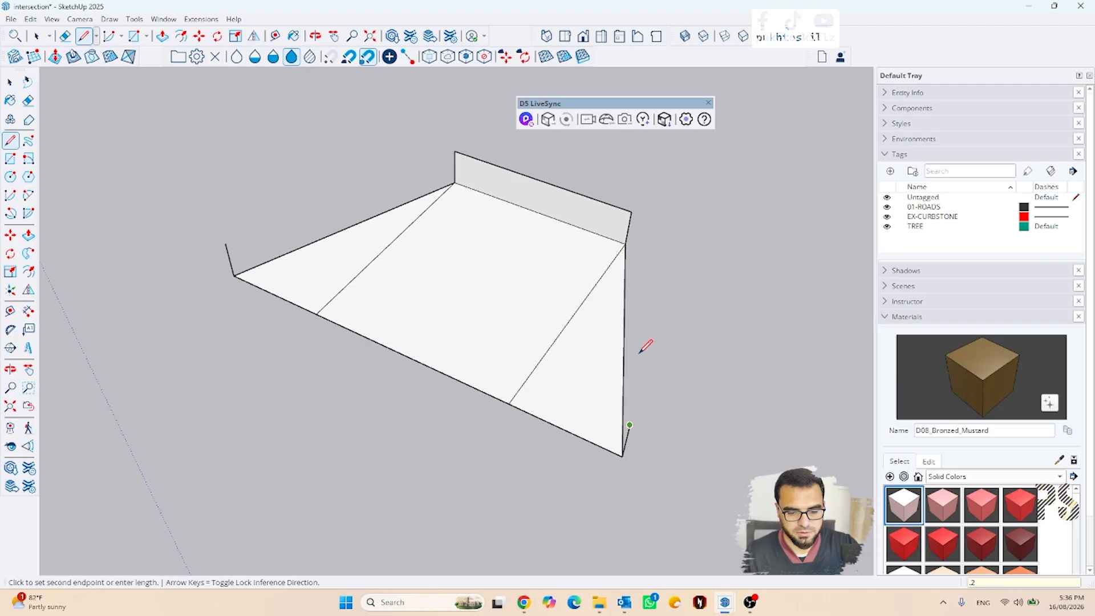
Step: Connect the tops of the outer vertical lines to the back face's top corners, closing both angled side walls
middle_drag(640, 353, 763, 352)
scroll(763, 353, up, 1)
click(506, 147)
shift+middle_drag(470, 200, 630, 294)
click(366, 479)
click(457, 254)
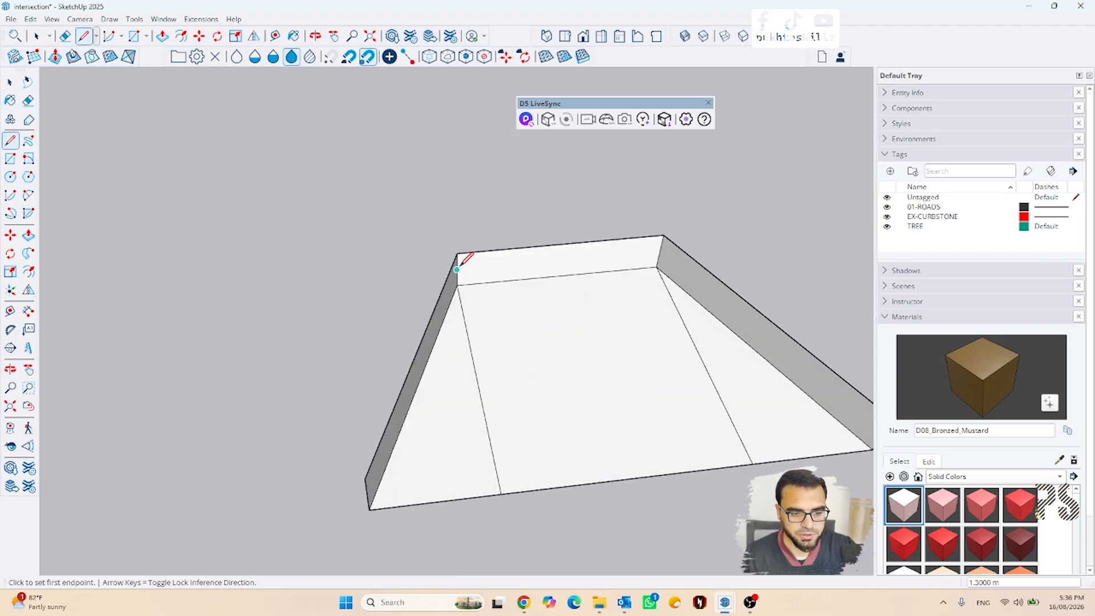
Step: Draw lines from one flare's outer top corner and its adjacent back top corner to the ramp's front base corner, closing that flare
scroll(460, 263, down, 3)
mouse_move(594, 325)
middle_down()
mouse_move(505, 356)
mouse_move(591, 337)
middle_up()
scroll(564, 371, up, 3)
click(620, 364)
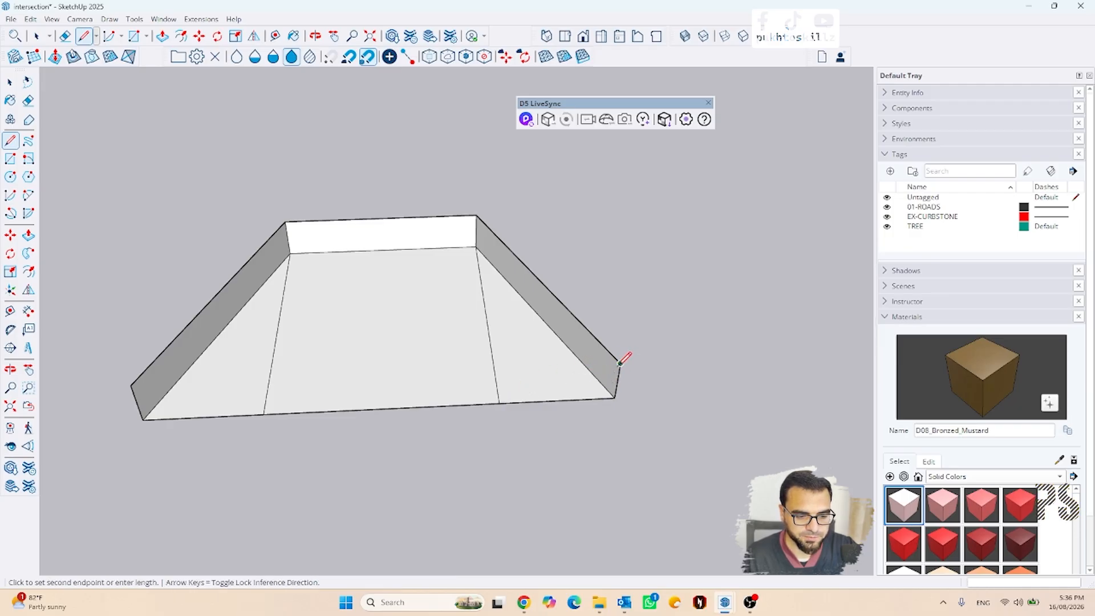
click(501, 402)
mouse_move(368, 411)
middle_down()
mouse_move(584, 381)
mouse_move(575, 376)
middle_up()
click(417, 219)
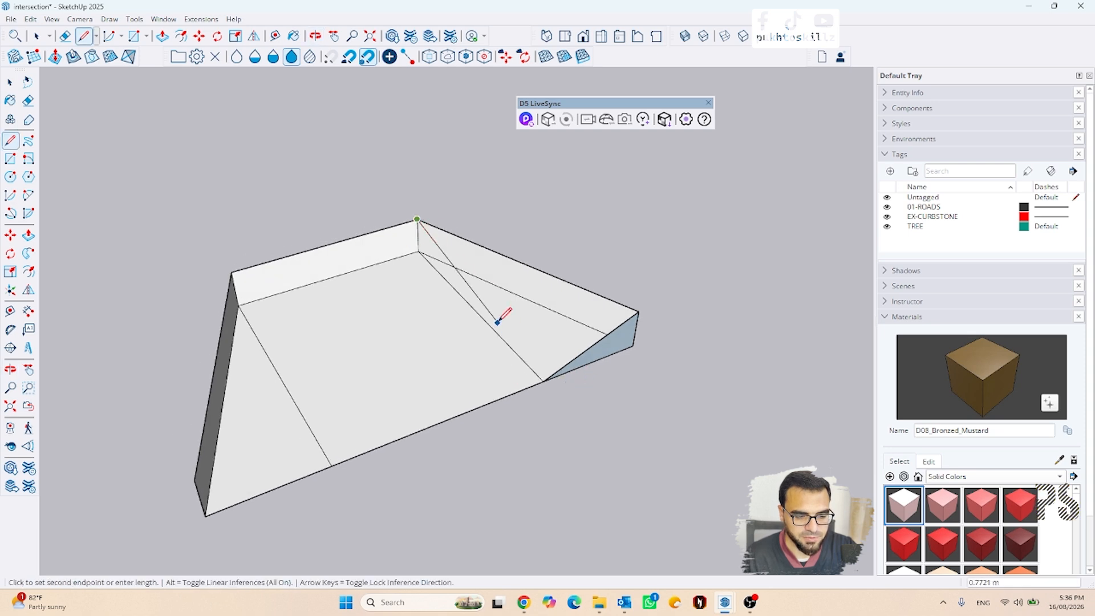
click(543, 380)
Step: Draw matching lines to the opposite front base corner from its back and outer top corners, closing the ramp slope and second flare
middle_drag(477, 383, 394, 348)
click(271, 398)
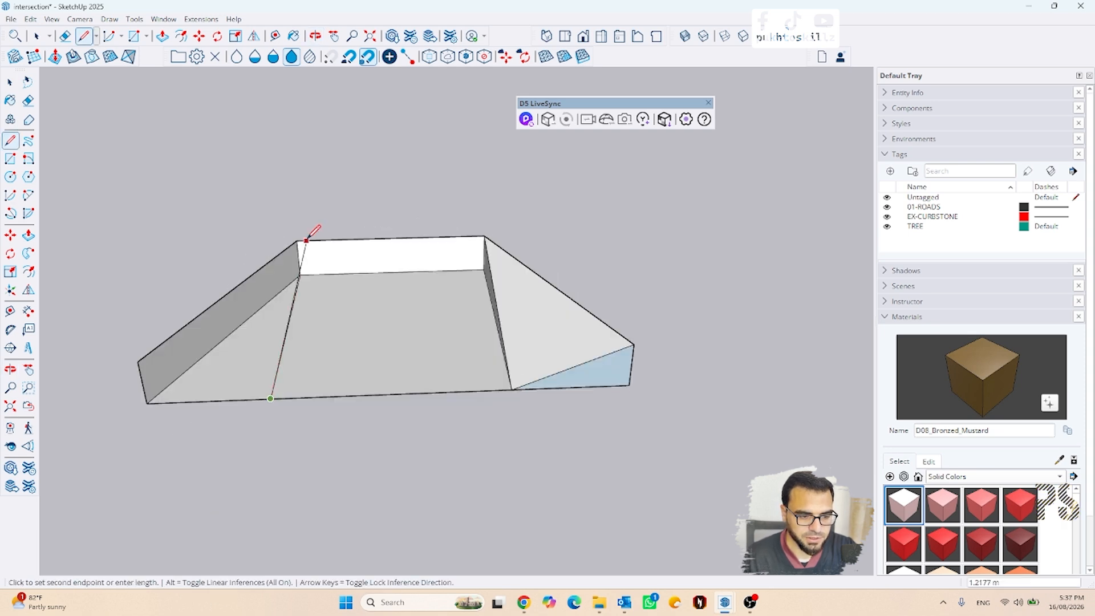
click(297, 240)
click(271, 399)
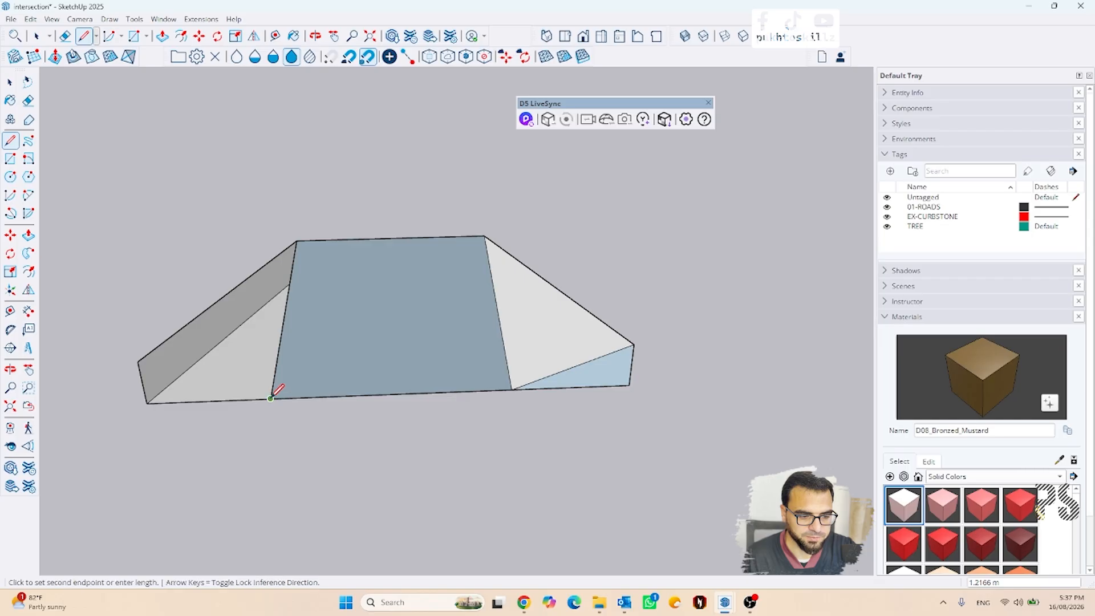
click(138, 361)
middle_drag(166, 383, 556, 365)
Step: Reverse the ramp's wrongly oriented faces, including the outer back and side walls, so their front sides point outward
key(space)
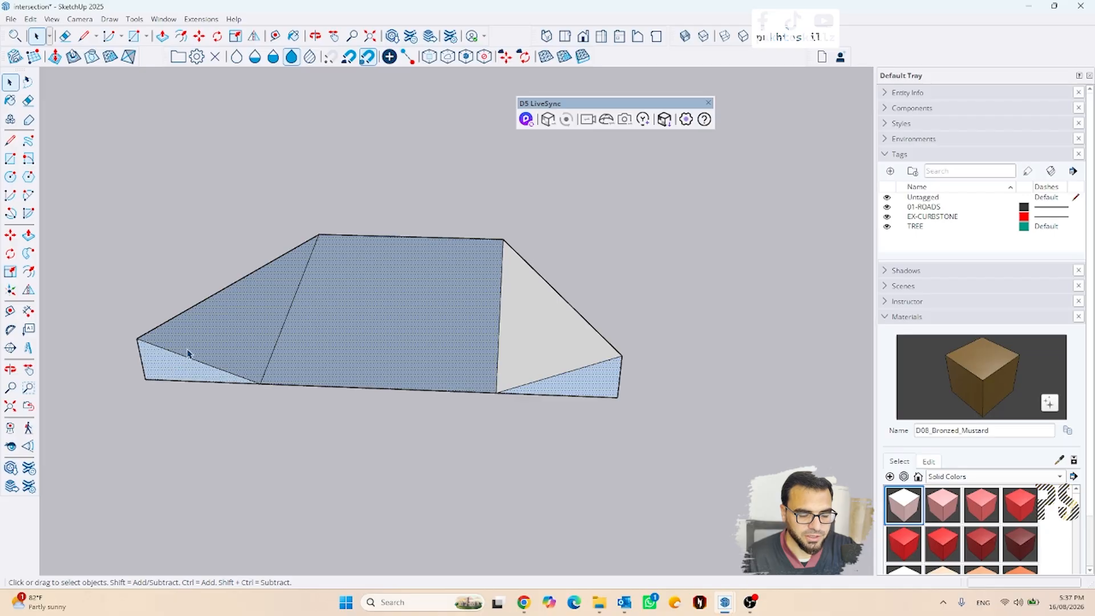
right_click(211, 338)
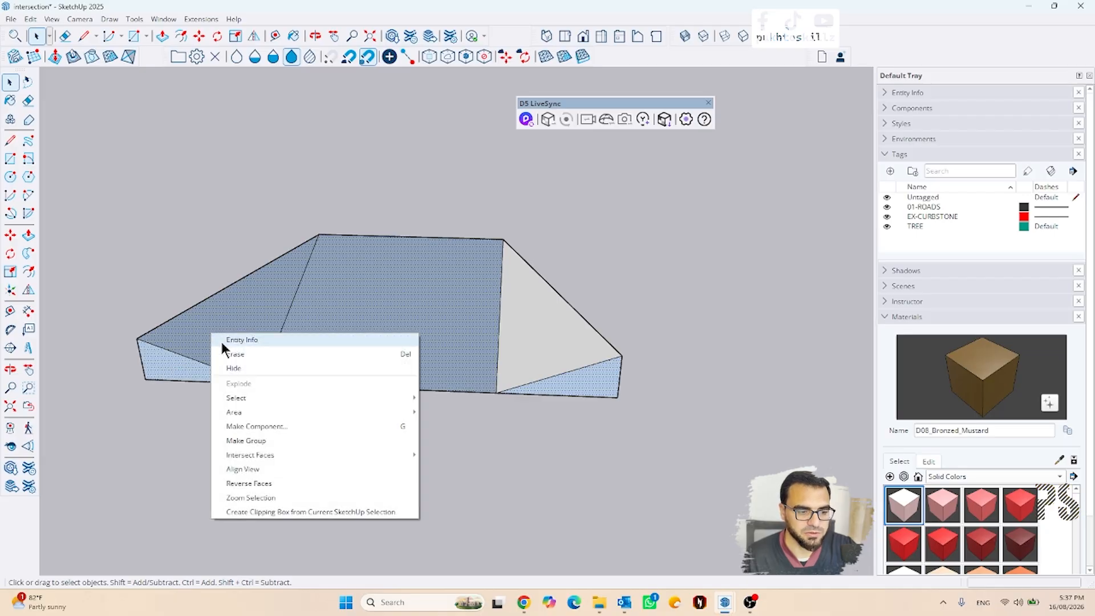
click(254, 483)
middle_drag(374, 391, 511, 348)
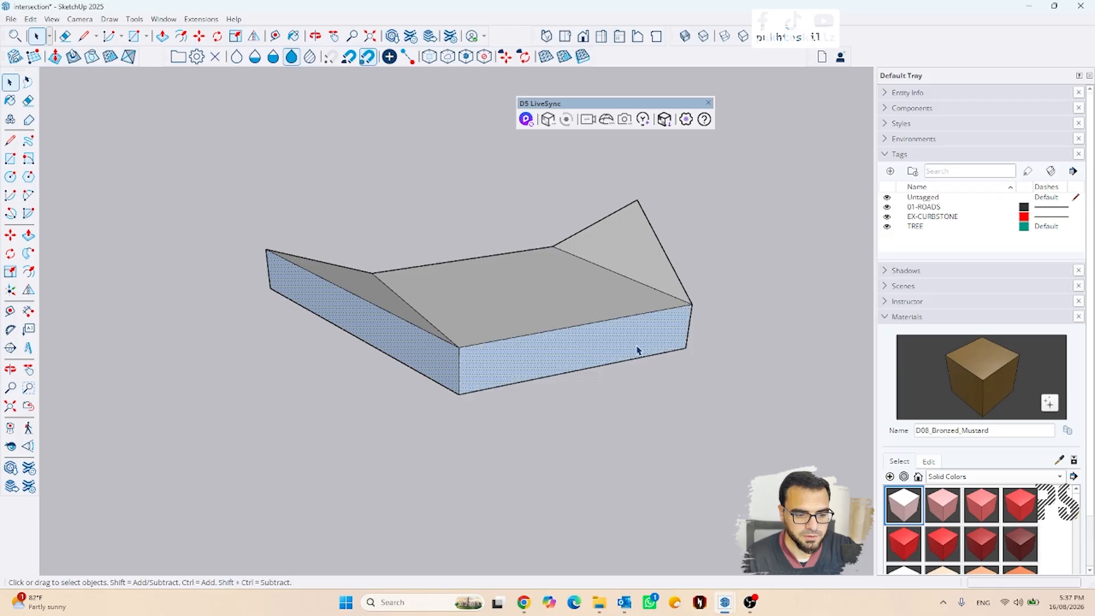
middle_drag(638, 350, 467, 381)
middle_drag(593, 386, 501, 386)
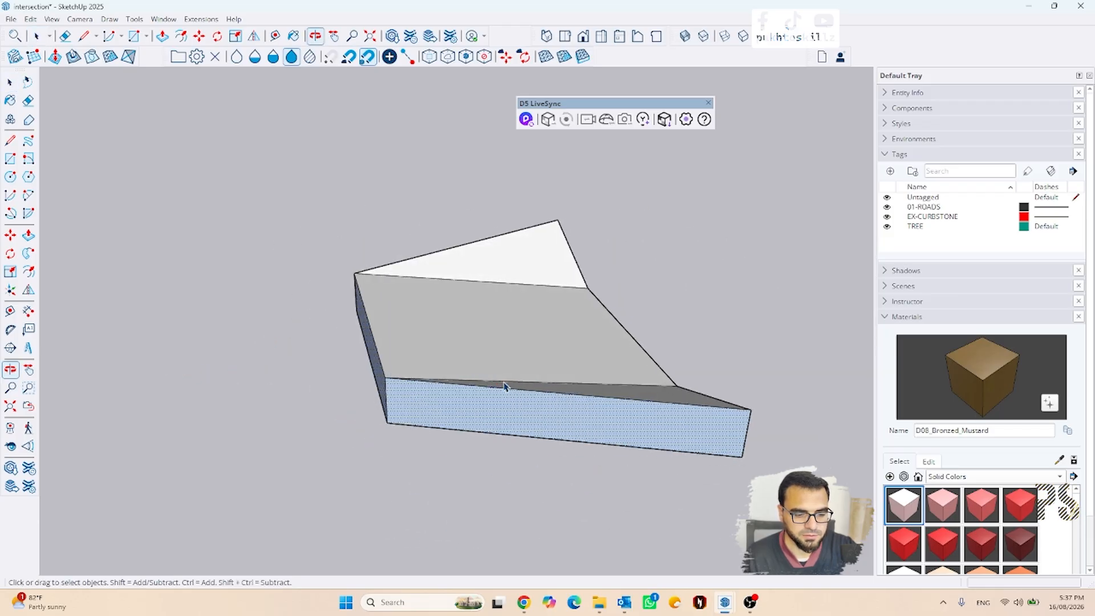
right_click(504, 406)
click(549, 554)
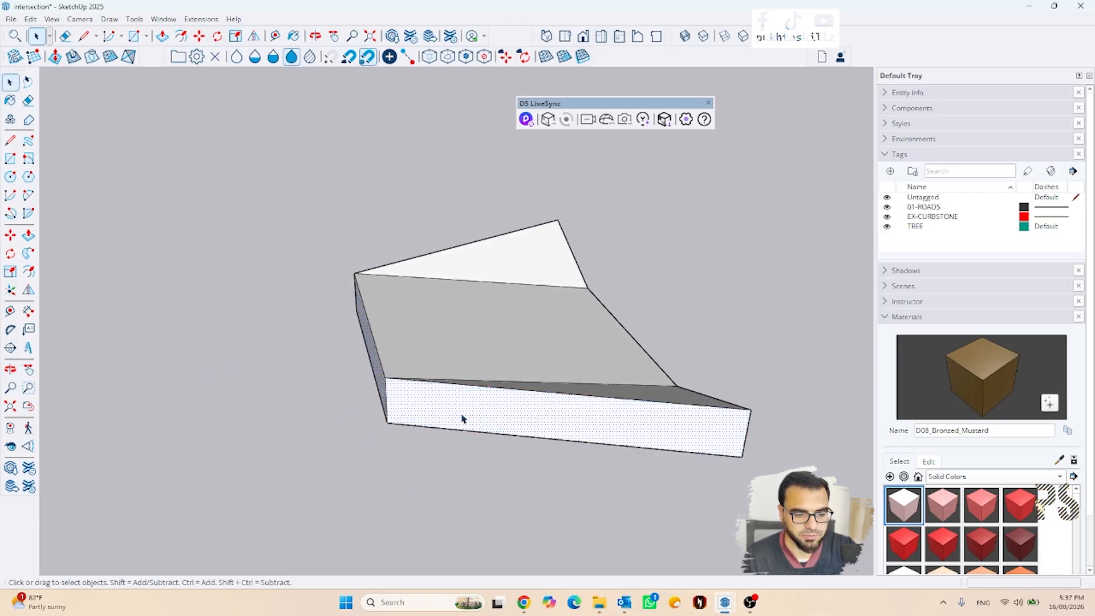
Step: Inspect the closed ramp's slope, flares and side walls from several angles
middle_drag(342, 305, 377, 363)
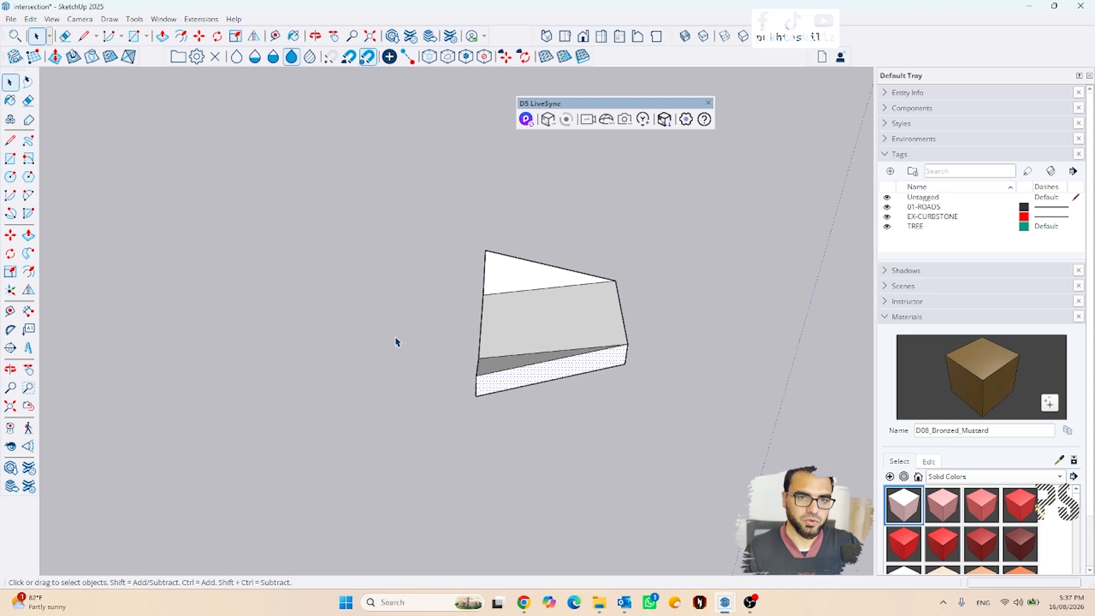
middle_drag(397, 342, 609, 357)
scroll(565, 345, up, 3)
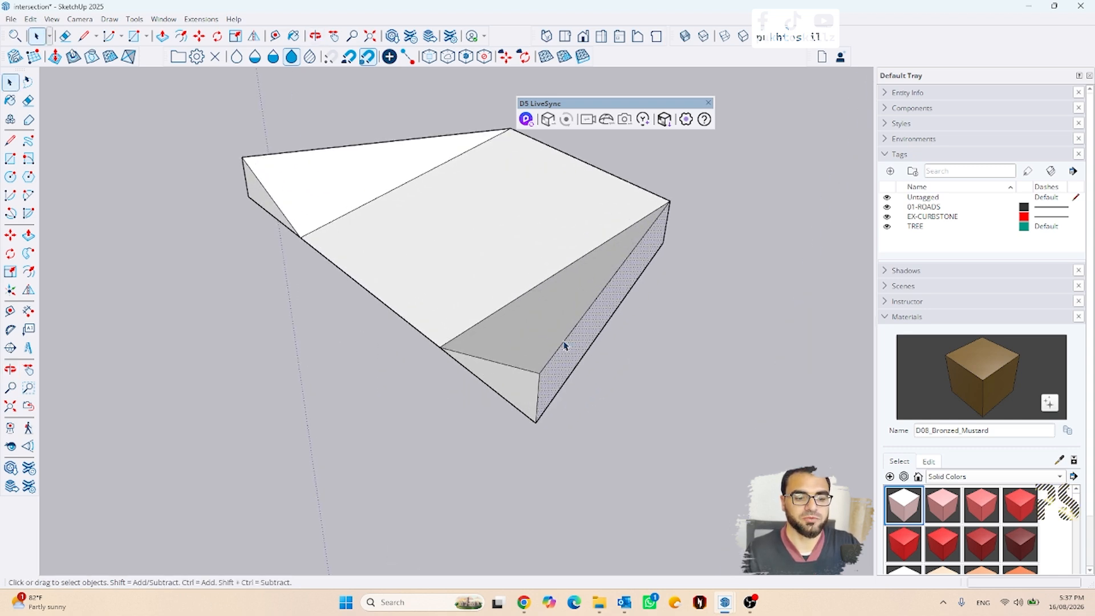
shift+middle_drag(487, 322, 502, 350)
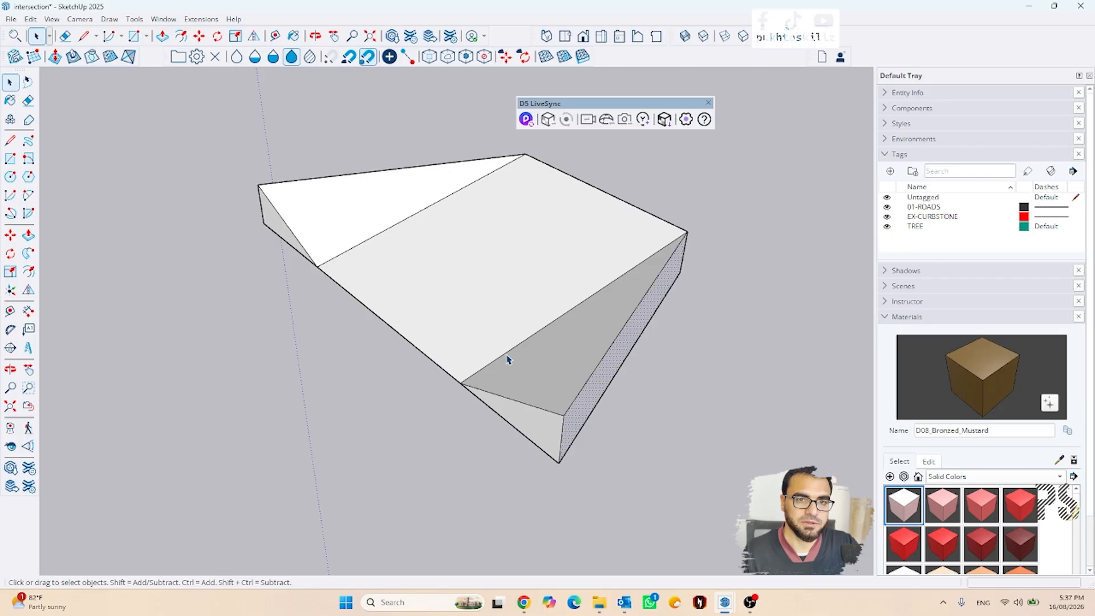
scroll(515, 378, down, 2)
shift+middle_drag(442, 330, 470, 374)
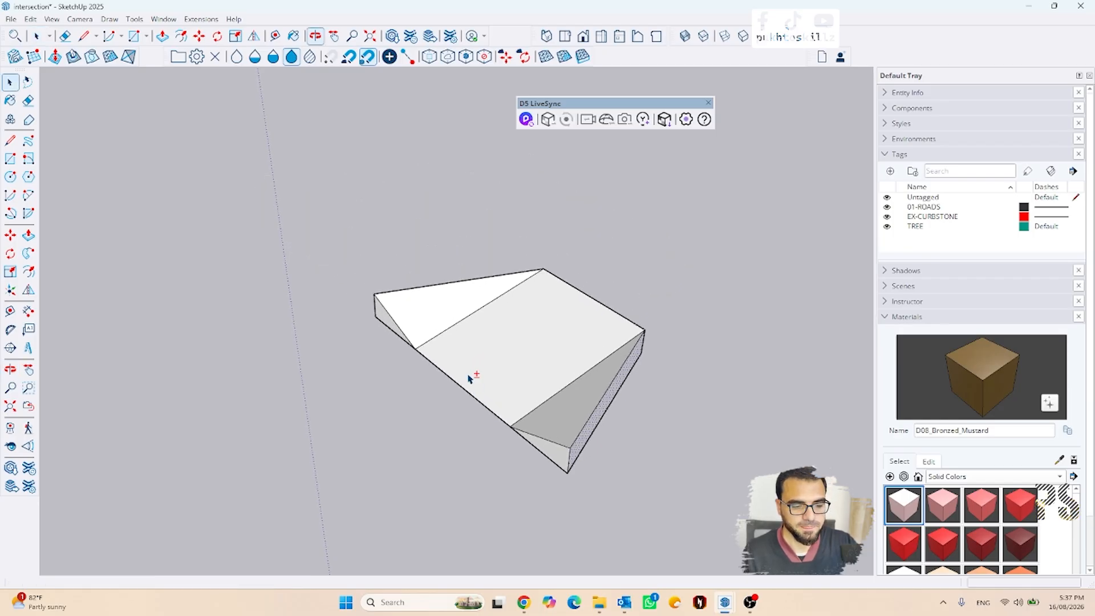
scroll(447, 368, up, 2)
scroll(451, 349, down, 6)
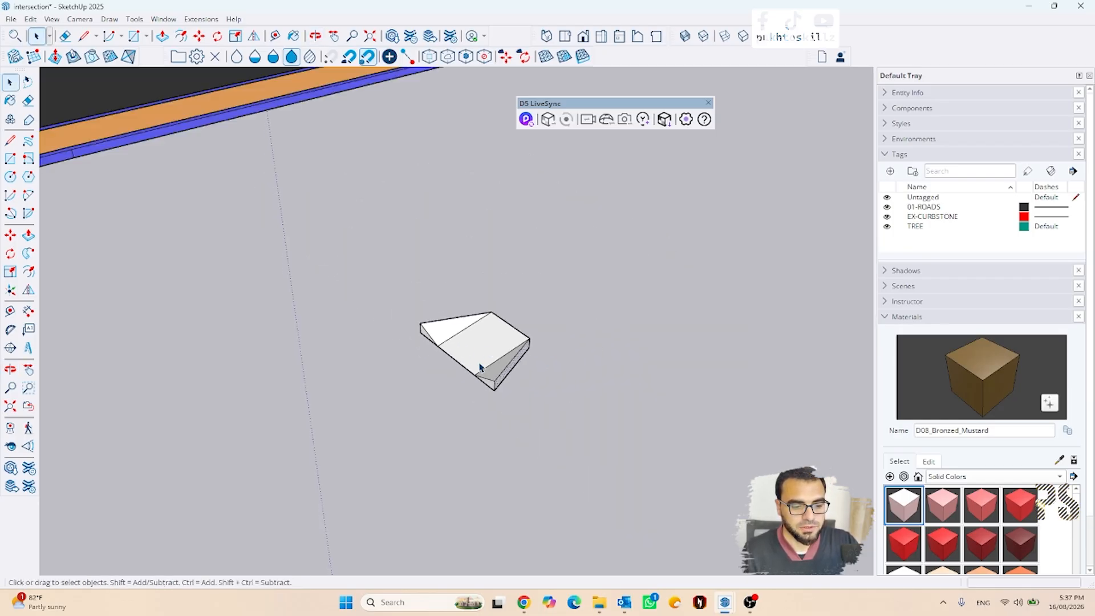
Step: Select all of the ramp's connected geometry and paint it with the F08_Forest_Shadow solid color
triple_click(480, 366)
scroll(1015, 541, down, 8)
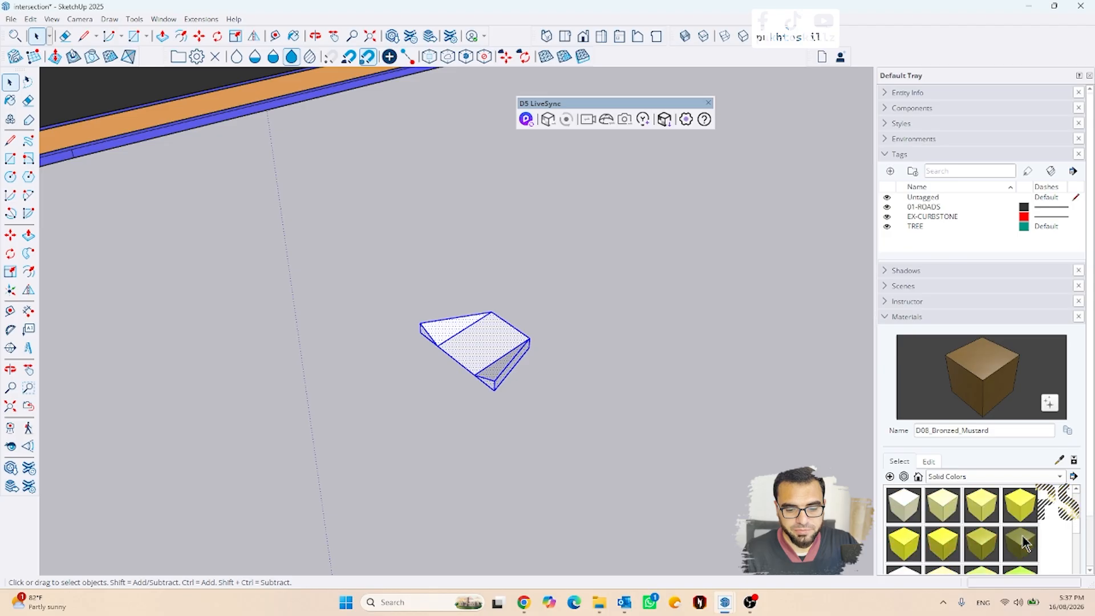
click(985, 503)
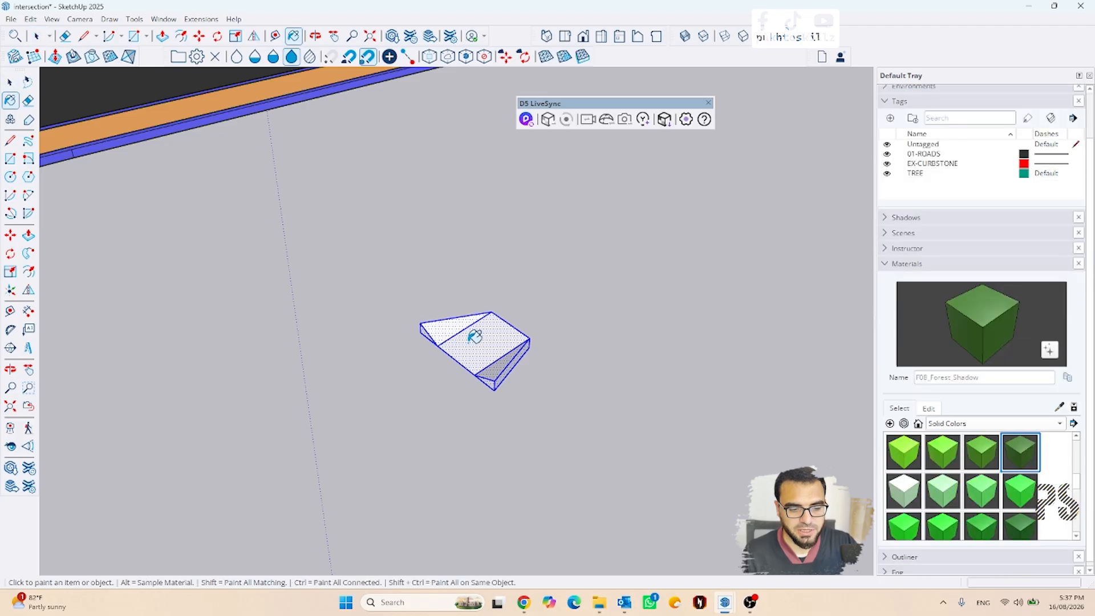
click(511, 357)
scroll(508, 339, up, 3)
key(space)
Step: Make the painted ramp geometry a group
middle_drag(530, 375, 447, 325)
right_click(447, 324)
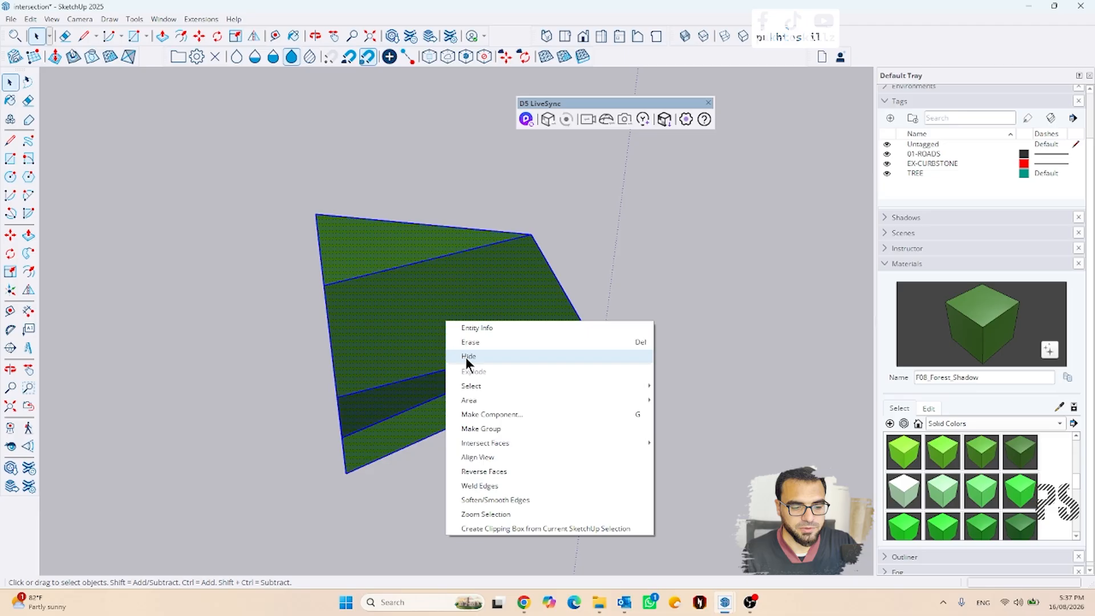
click(476, 428)
Step: Copy the ramp group from its front bottom corner to the base of the curbstone along the intersection's curved sidewalk corner
scroll(729, 354, down, 6)
scroll(729, 353, down, 2)
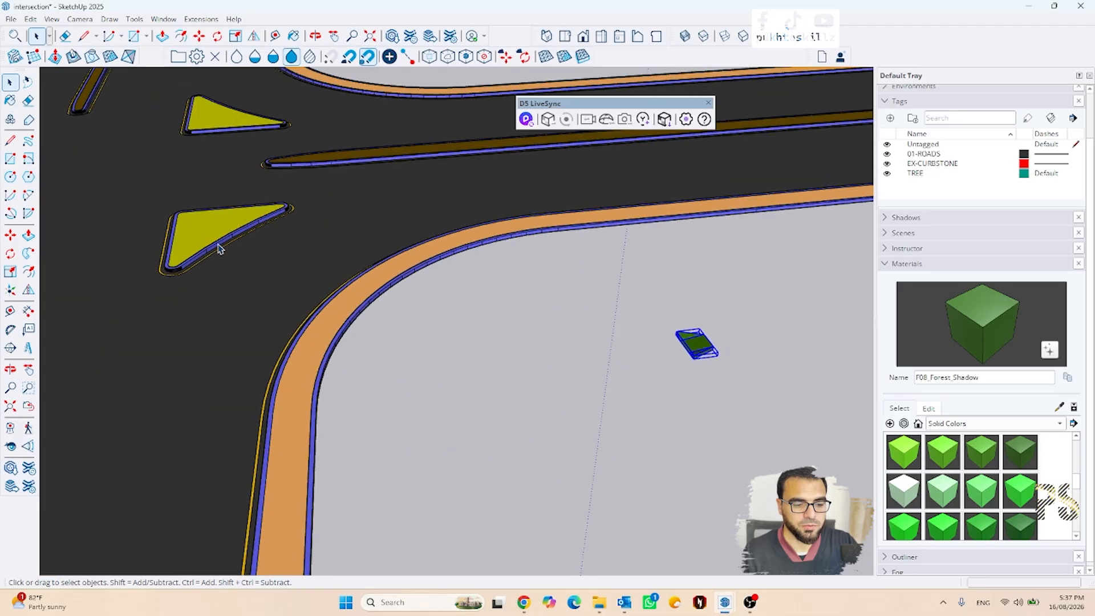
middle_drag(220, 247, 587, 318)
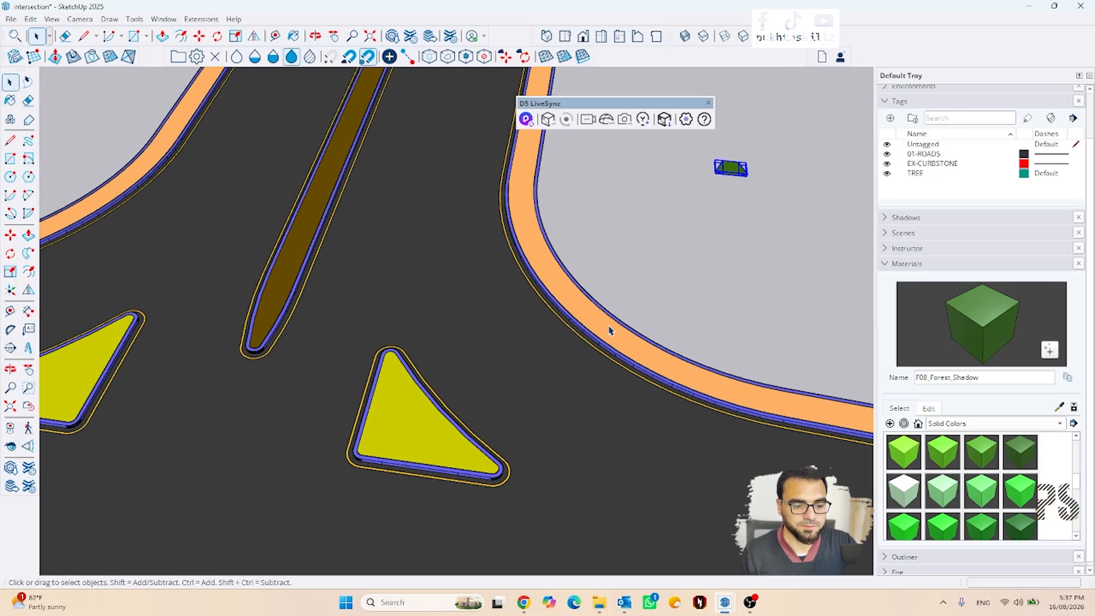
scroll(538, 325, up, 8)
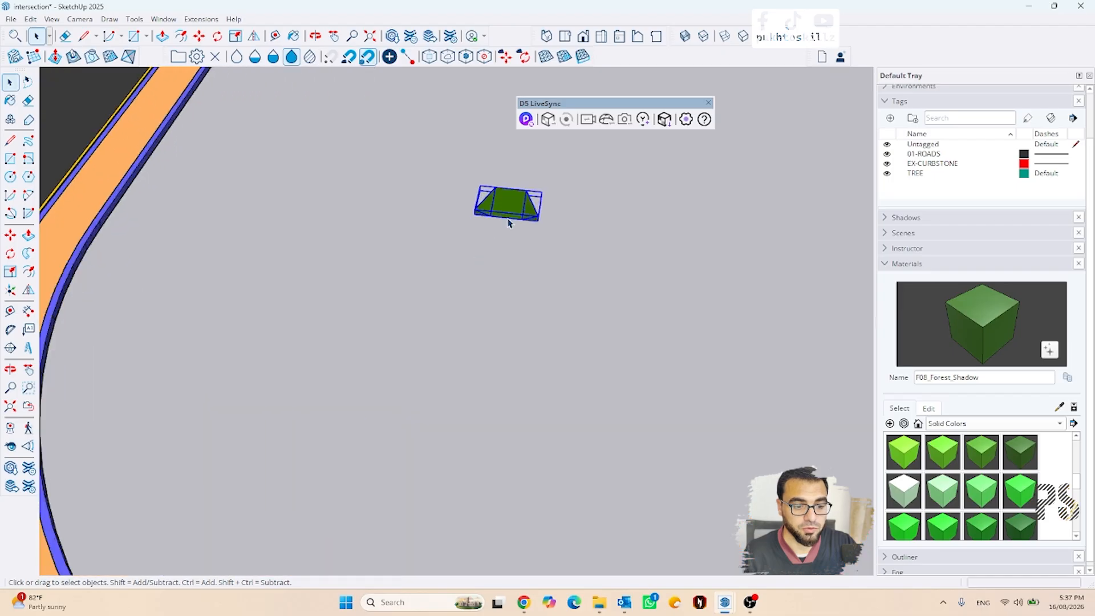
scroll(432, 239, up, 3)
key(m)
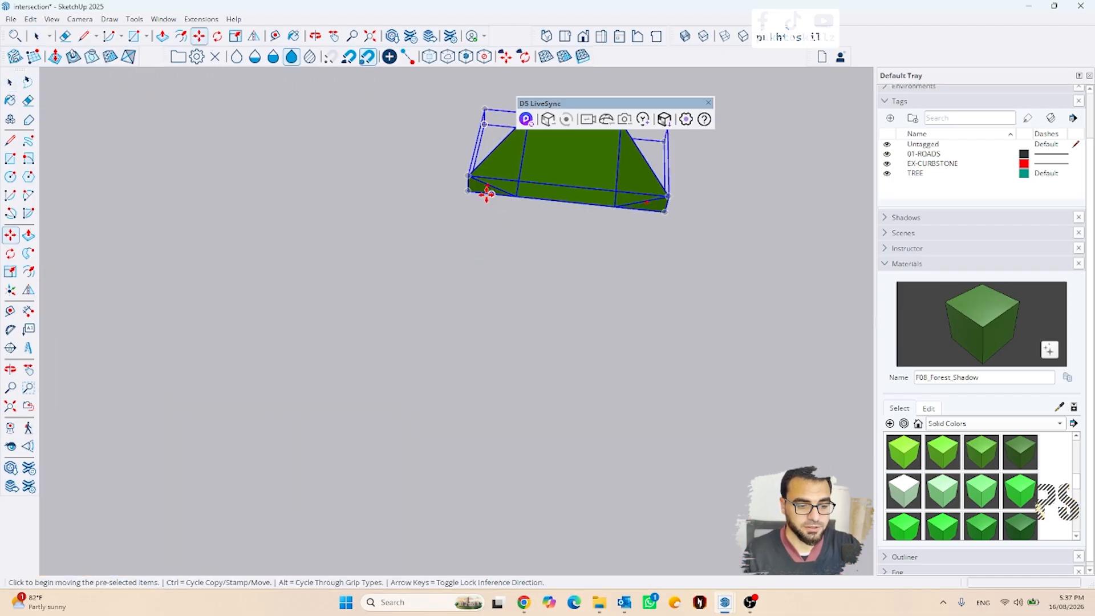
key(ctrl)
click(464, 190)
scroll(681, 212, down, 8)
scroll(661, 234, down, 4)
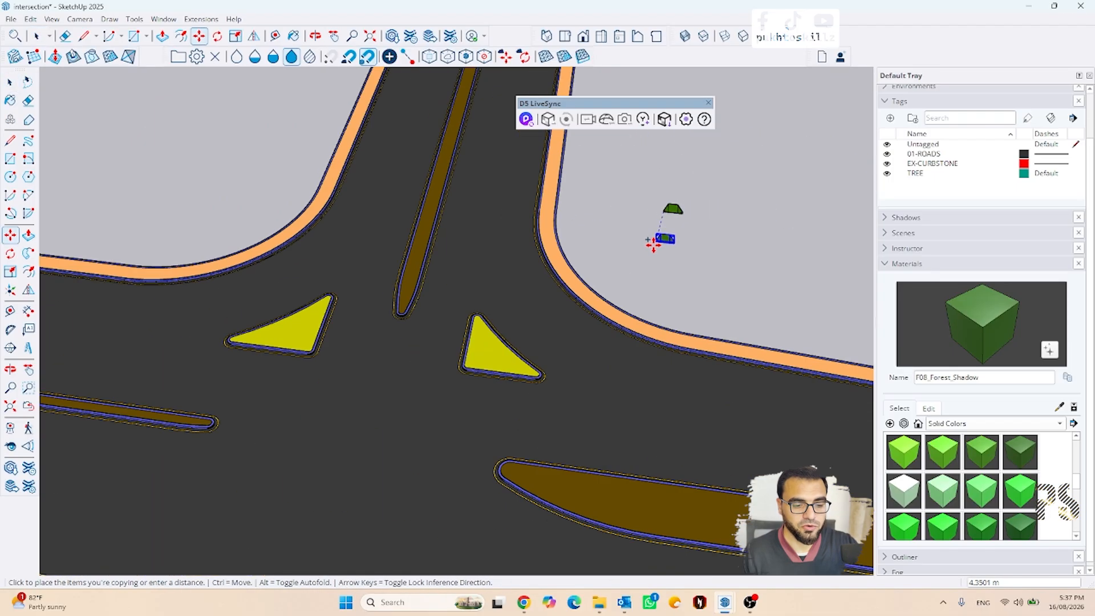
scroll(553, 313, up, 6)
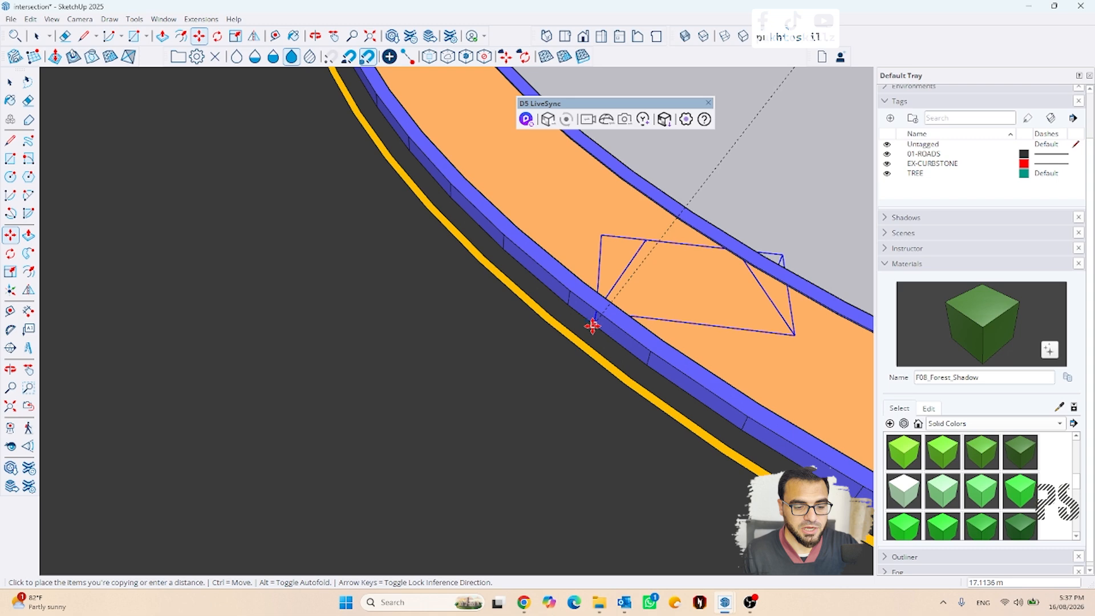
click(566, 305)
Step: Display back edges and rotate the ramp copy about 37° around its front bottom corner, aligning its front edge with the curb's base
scroll(591, 312, up, 3)
middle_drag(448, 313, 91, 315)
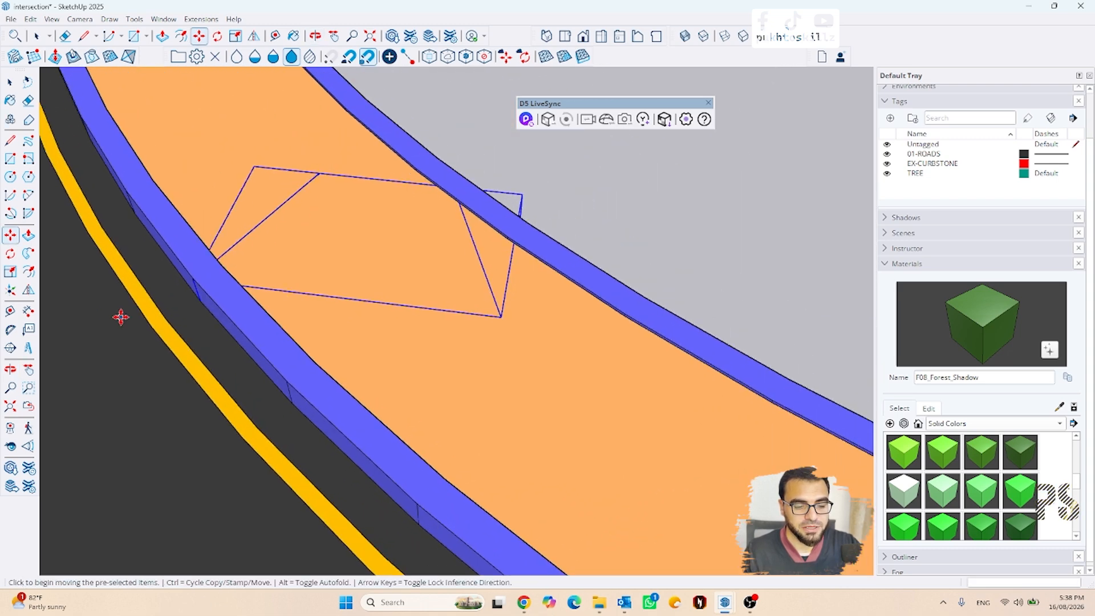
shift+middle_drag(145, 375, 407, 384)
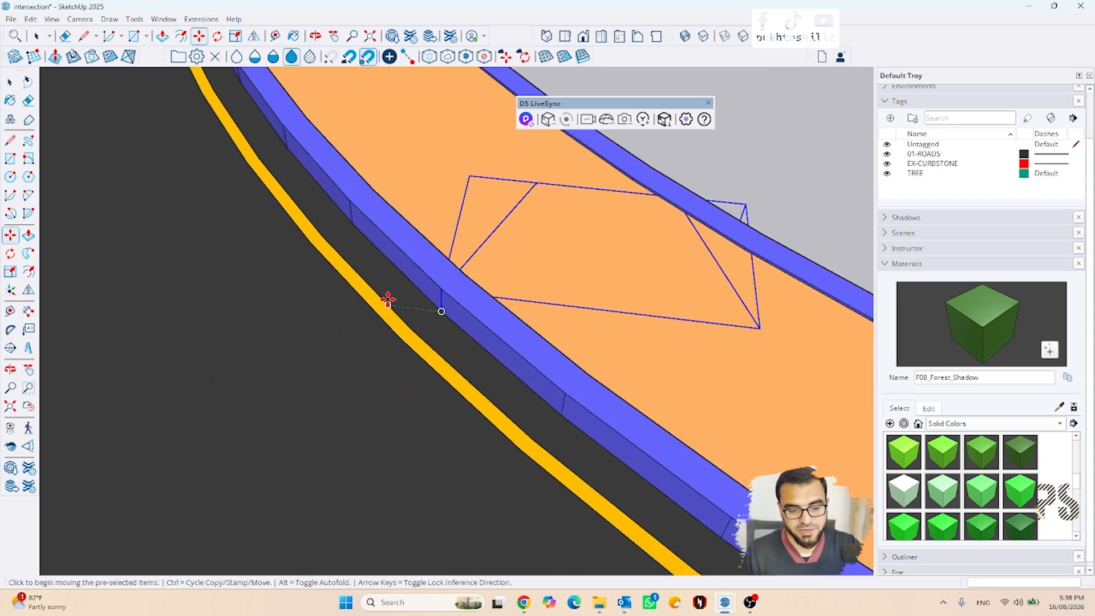
click(10, 253)
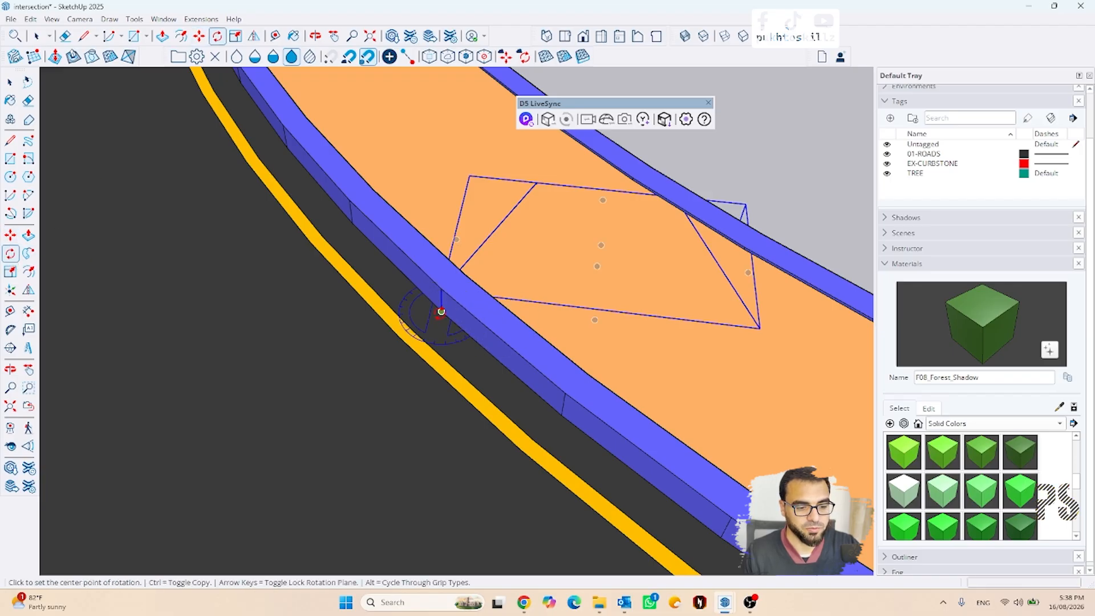
click(440, 311)
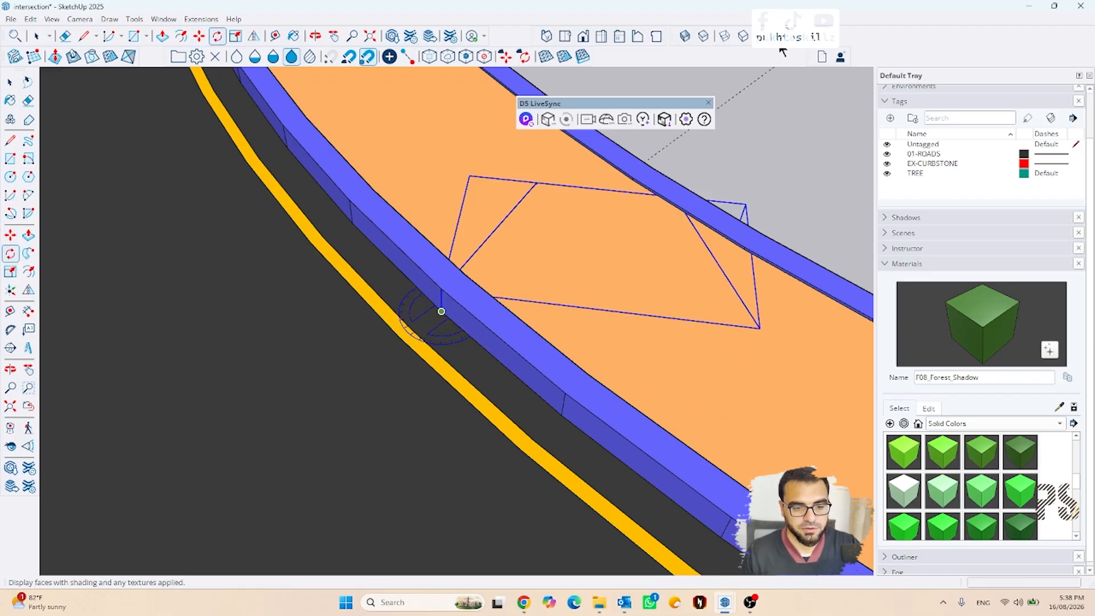
click(736, 34)
click(729, 33)
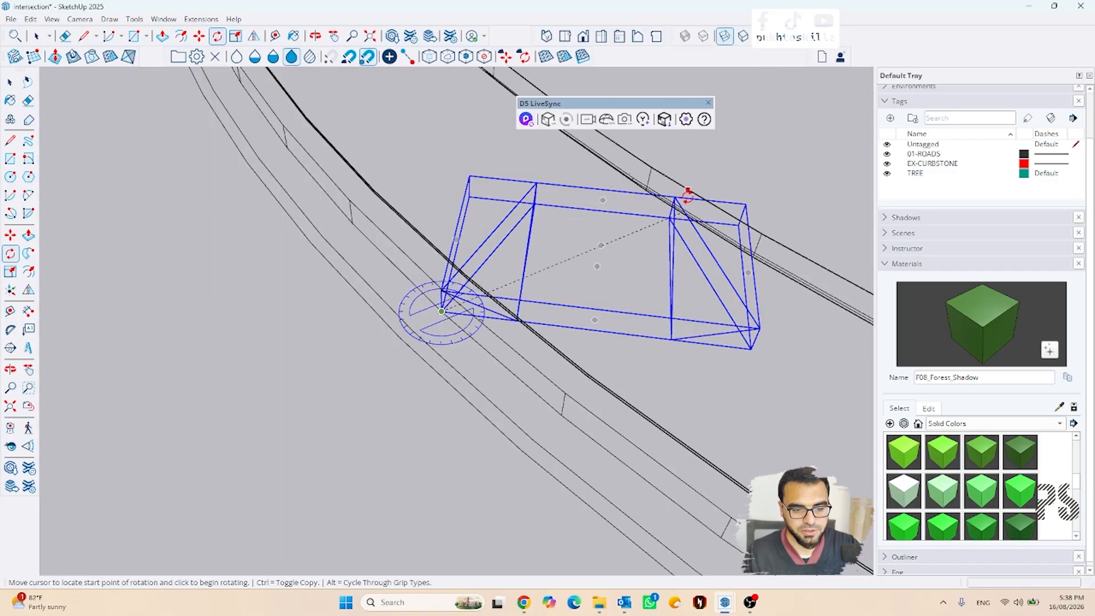
click(796, 36)
click(815, 36)
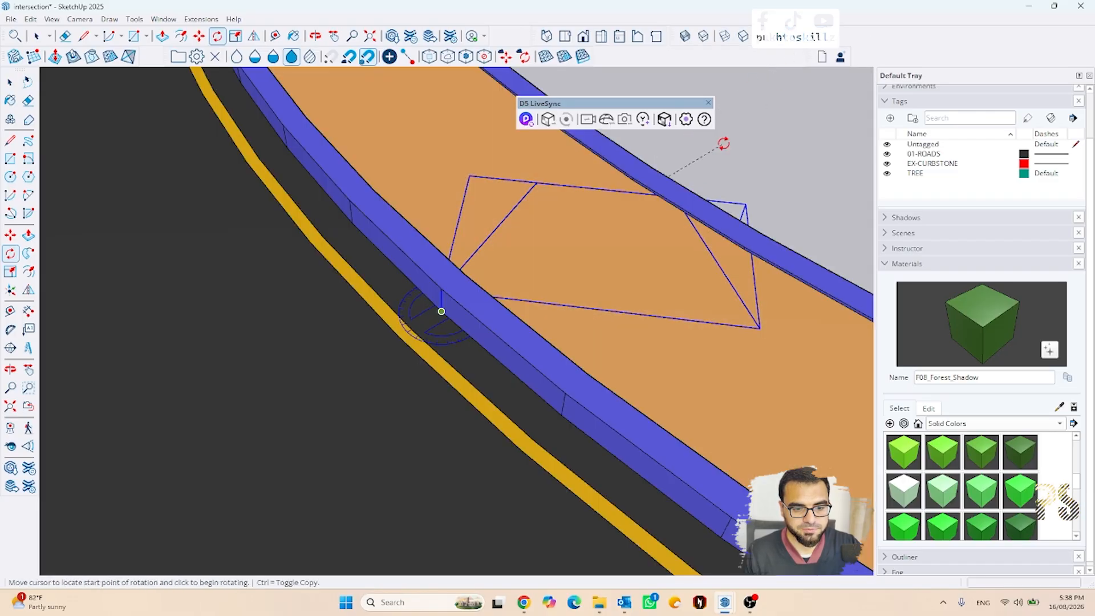
click(697, 35)
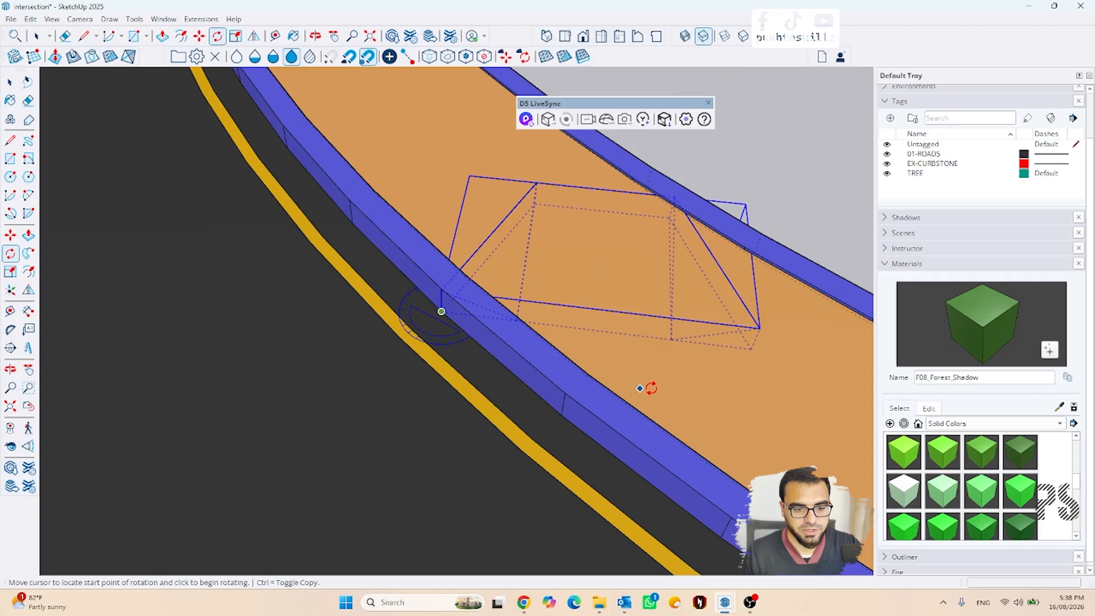
click(750, 346)
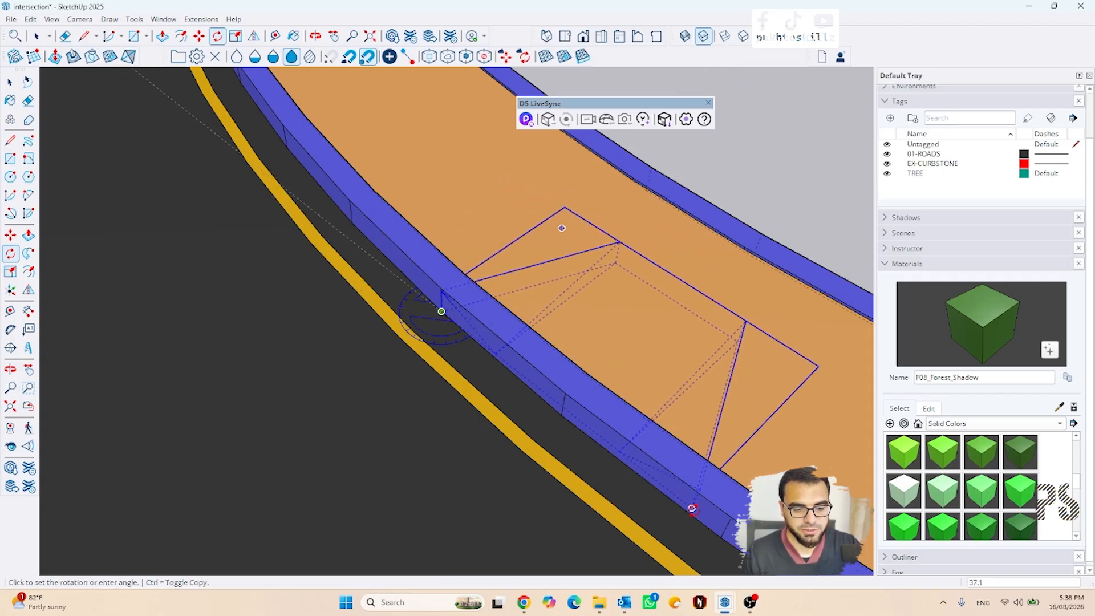
click(688, 510)
Step: Check the rotated ramp's fit against the curb and turn off the back edges display
scroll(462, 291, down, 3)
middle_drag(420, 308, 587, 298)
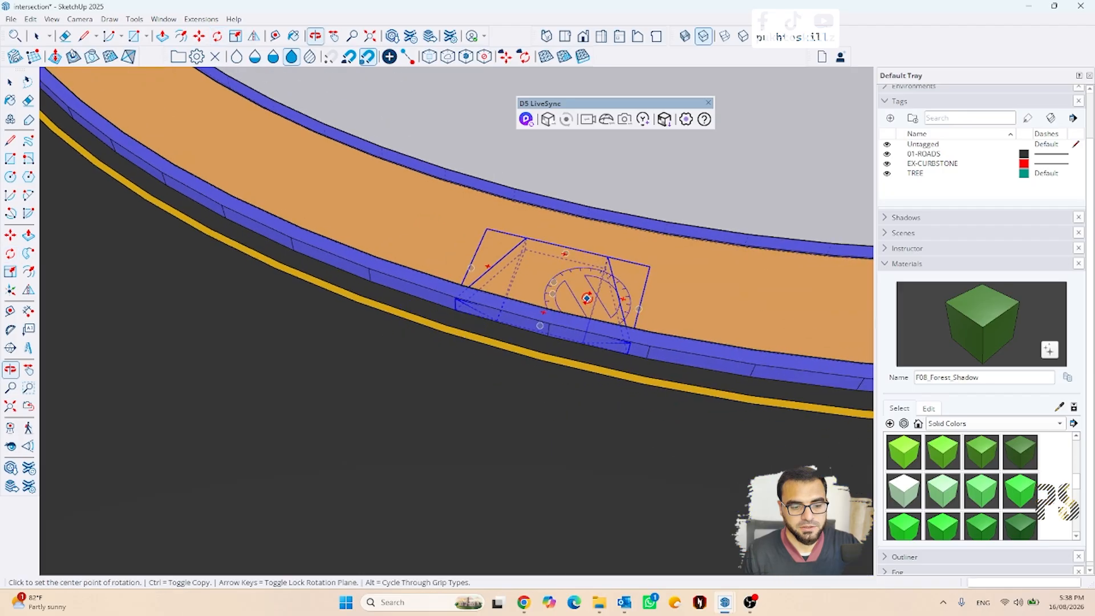
scroll(587, 298, up, 3)
key(space)
click(708, 35)
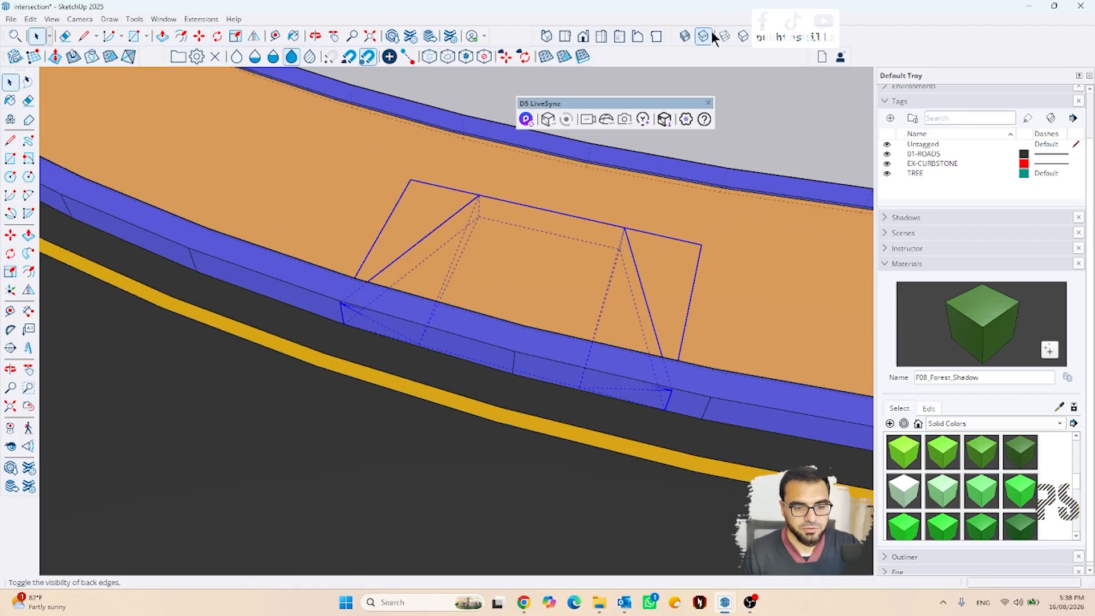
Step: Explode the rotated ramp group and delete the sidewalk faces covering the ramp's slope and side flares
mouse_move(609, 245)
middle_down()
mouse_move(488, 215)
mouse_move(501, 219)
middle_up()
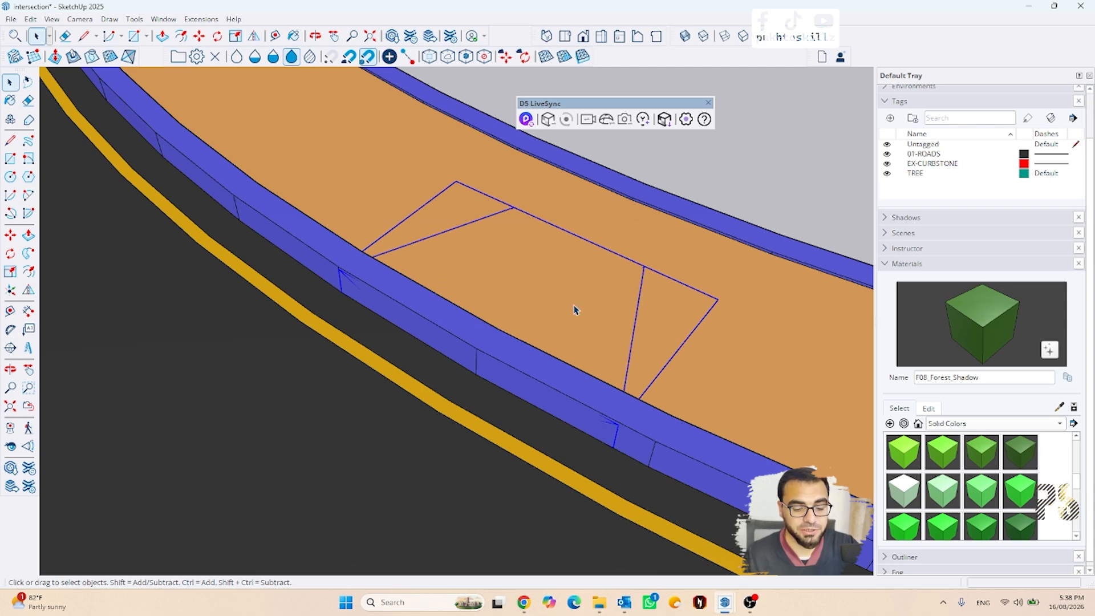
right_click(643, 280)
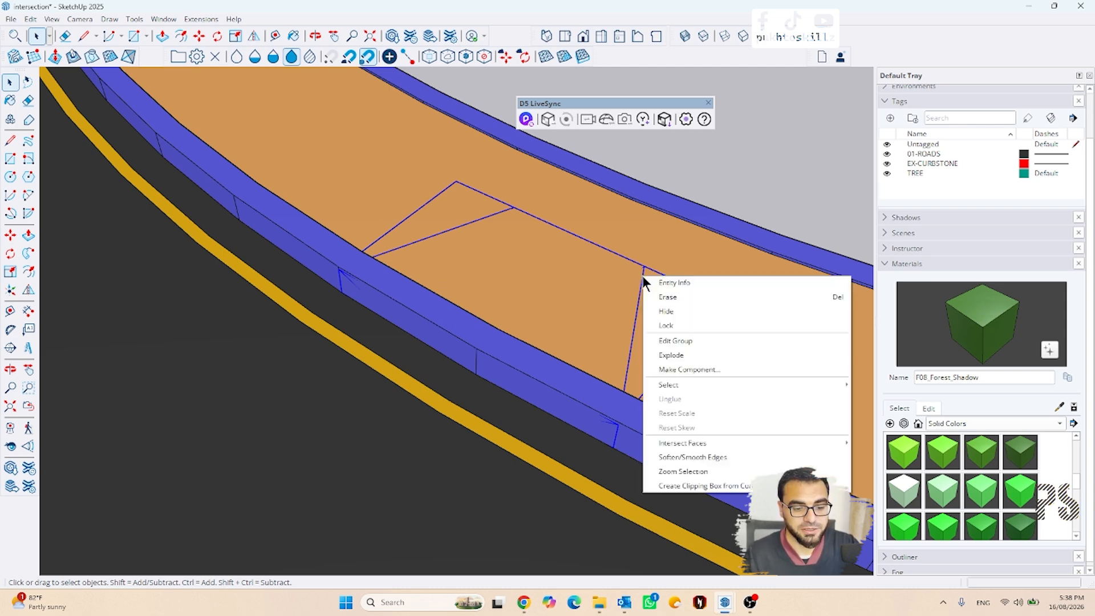
click(661, 357)
click(498, 266)
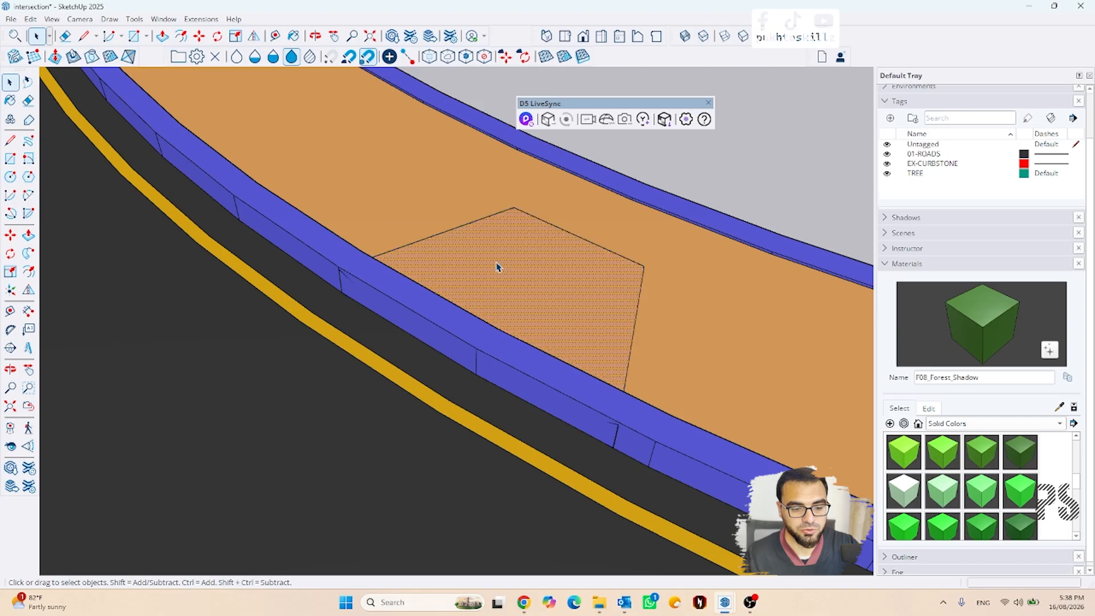
middle_drag(499, 267, 418, 260)
scroll(581, 295, up, 3)
key(Delete)
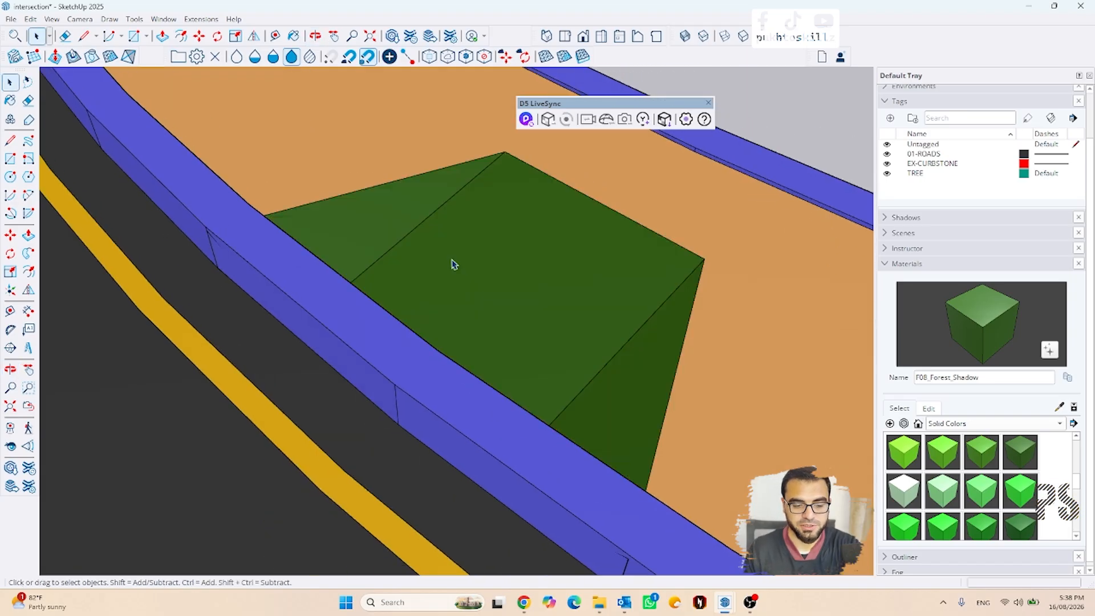
Step: Draw a 0.02 m vertical line on the curb's sidewalk side from the ramp flare's corner to the curb's top edge
middle_drag(541, 256, 216, 413)
middle_drag(371, 231, 156, 310)
scroll(276, 331, up, 3)
scroll(276, 330, up, 2)
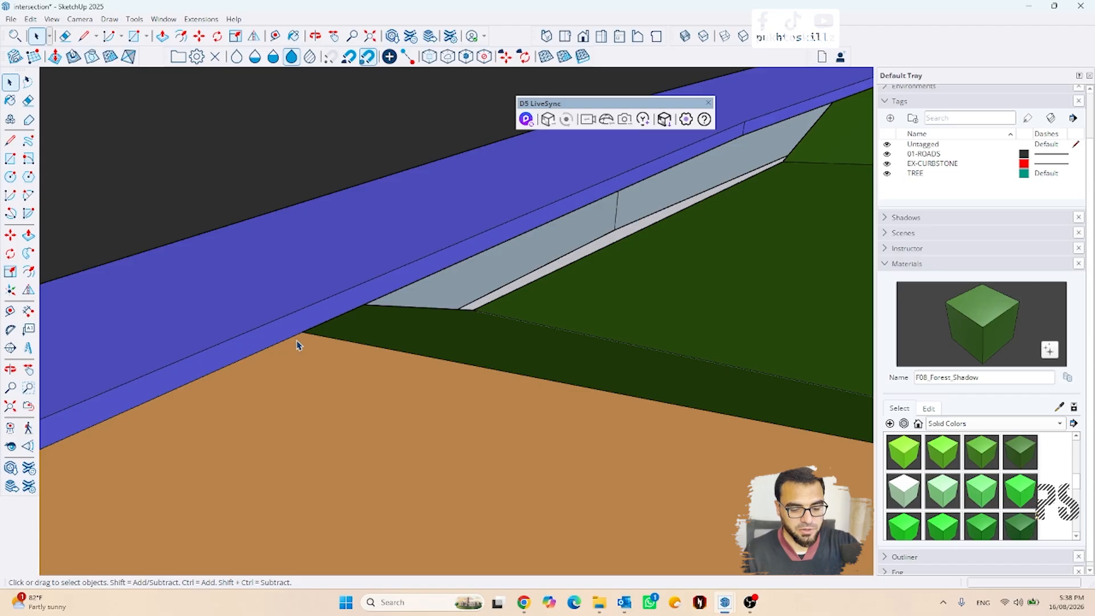
key(l)
click(302, 331)
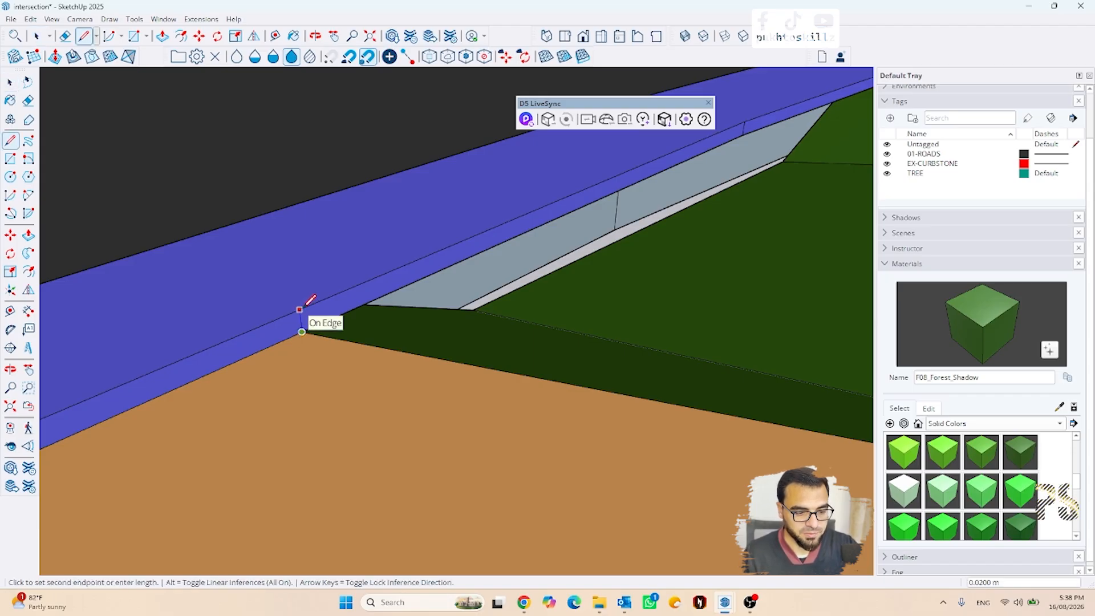
click(300, 309)
Step: Draw the ramp's end line up the curb's road-facing side from its base and about 0.21 m across the curb's top to the flare corner
middle_drag(131, 318, 671, 305)
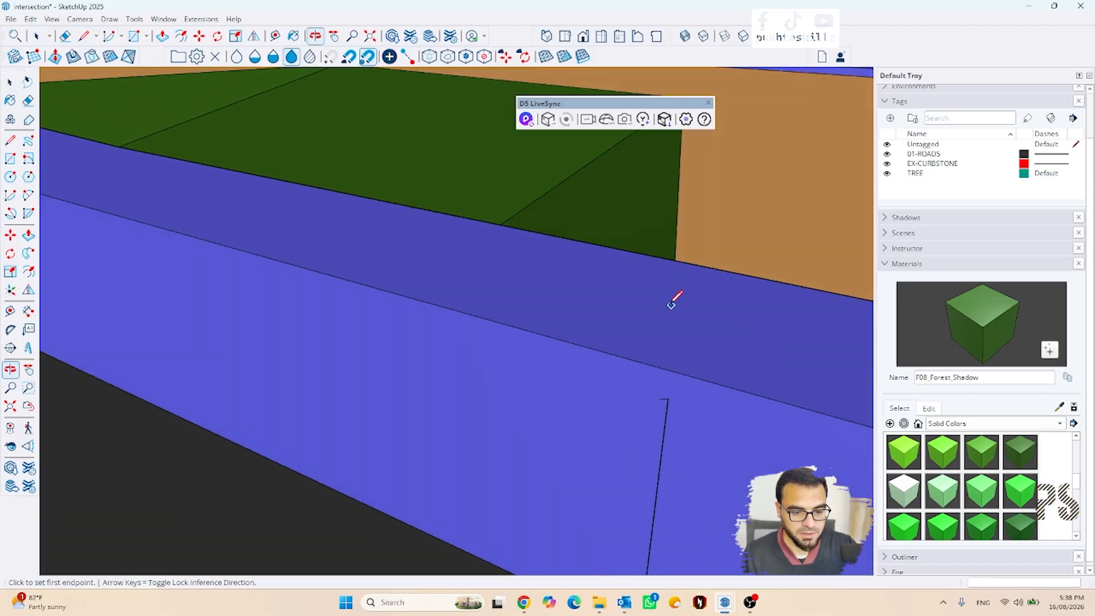
scroll(588, 312, down, 2)
scroll(627, 360, up, 3)
scroll(567, 304, down, 3)
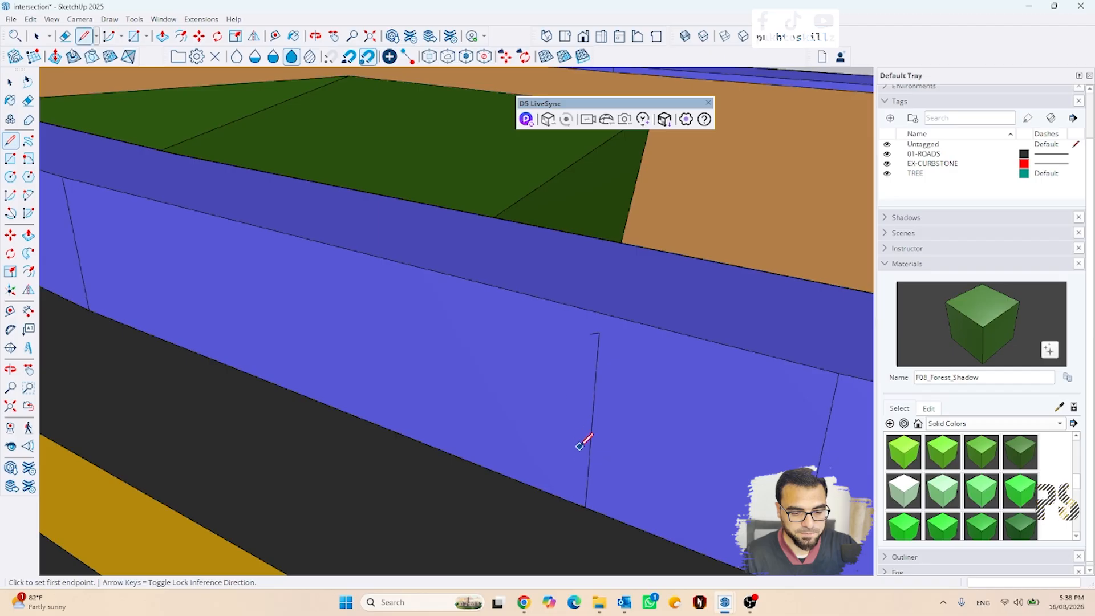
click(586, 507)
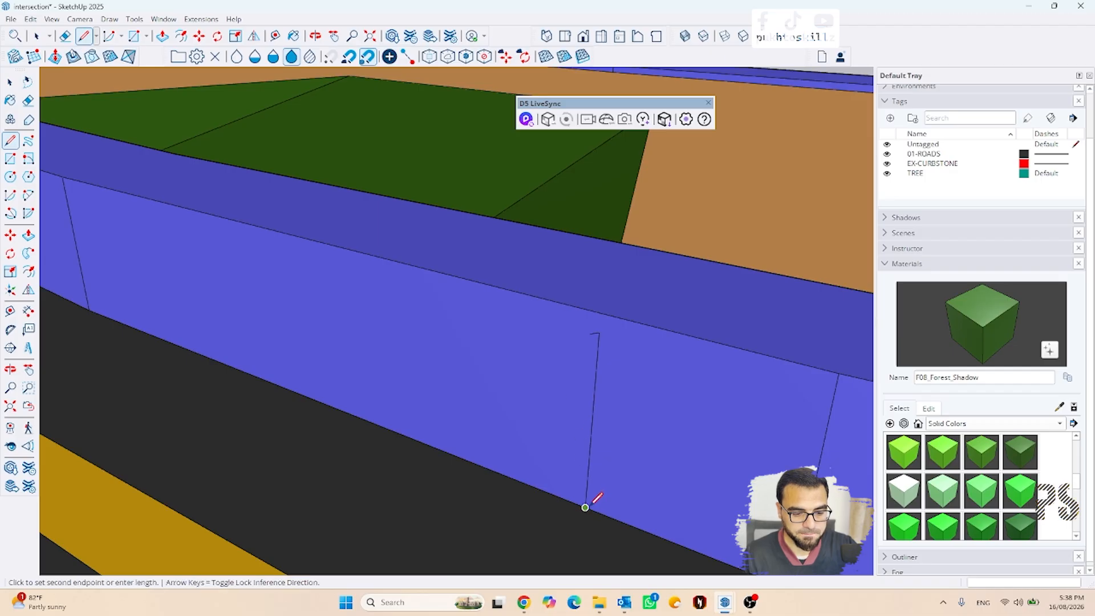
click(601, 313)
click(602, 312)
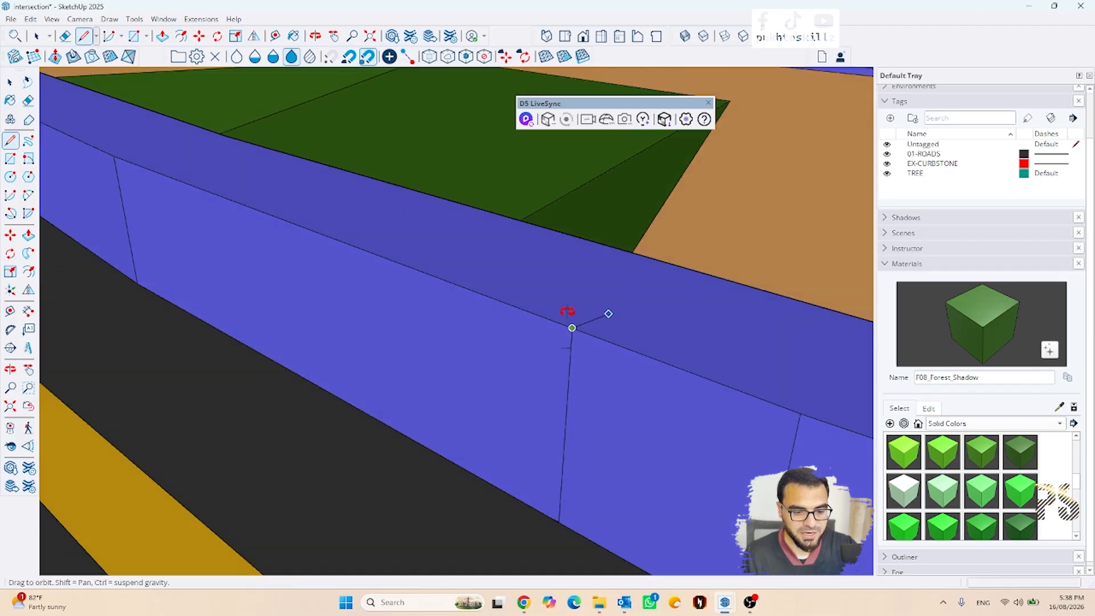
middle_drag(567, 311, 161, 308)
click(464, 317)
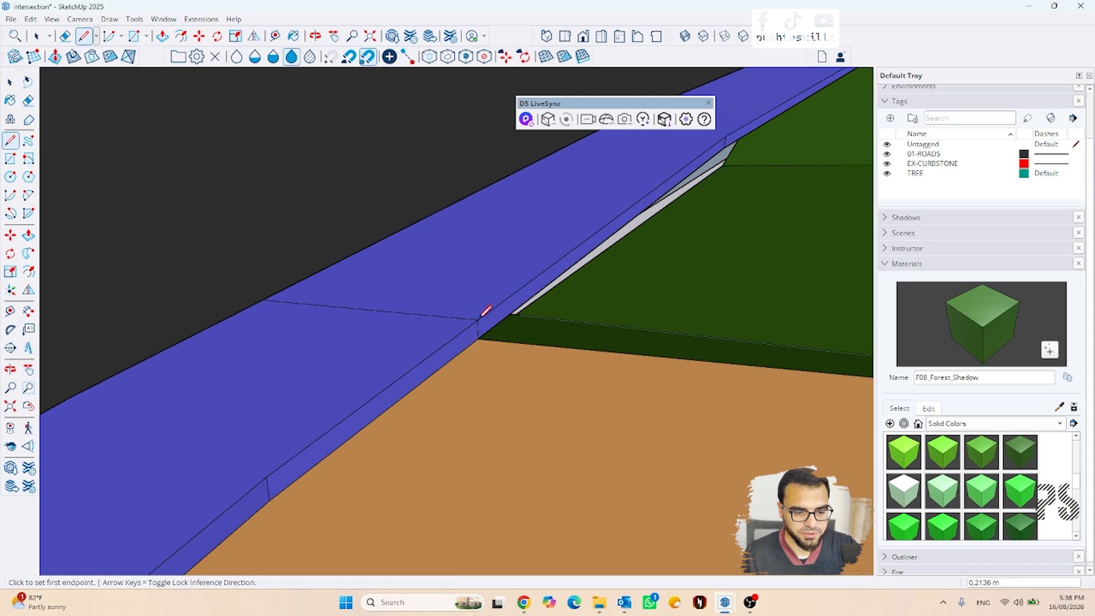
Step: Check whether the drawn lines separate the curb's top and road-facing faces at the ramp's end
key(space)
middle_drag(481, 313, 507, 375)
middle_drag(97, 340, 716, 299)
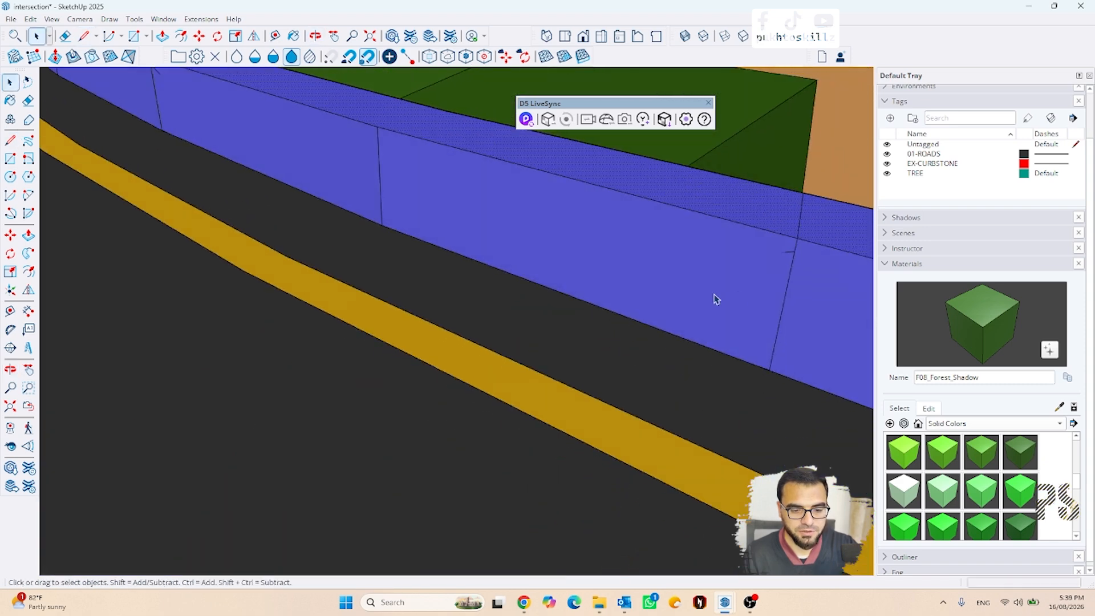
middle_drag(819, 310, 387, 358)
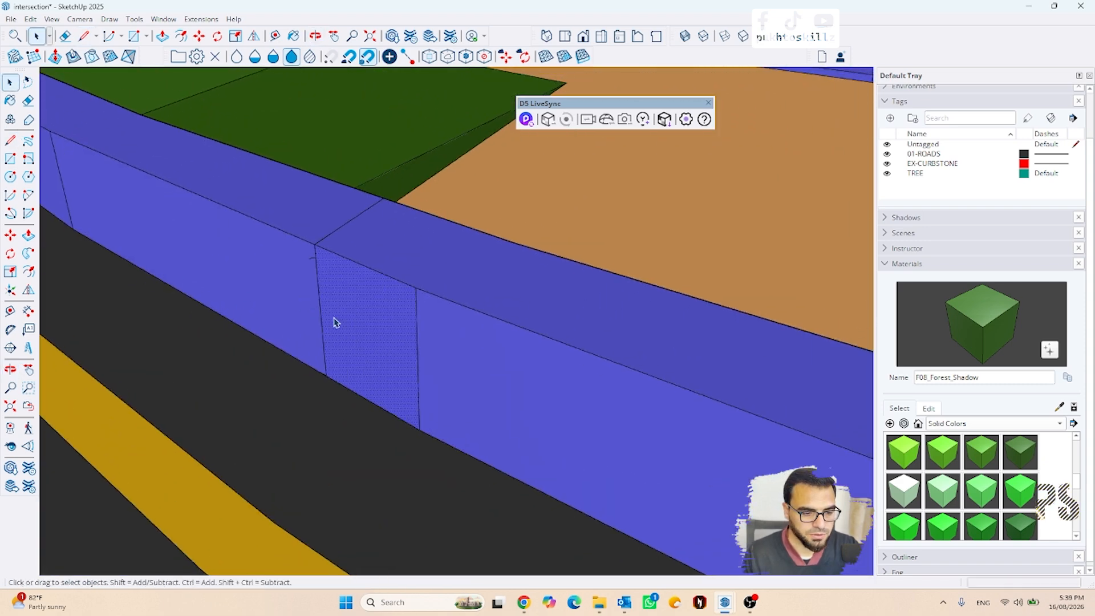
middle_drag(335, 323, 432, 335)
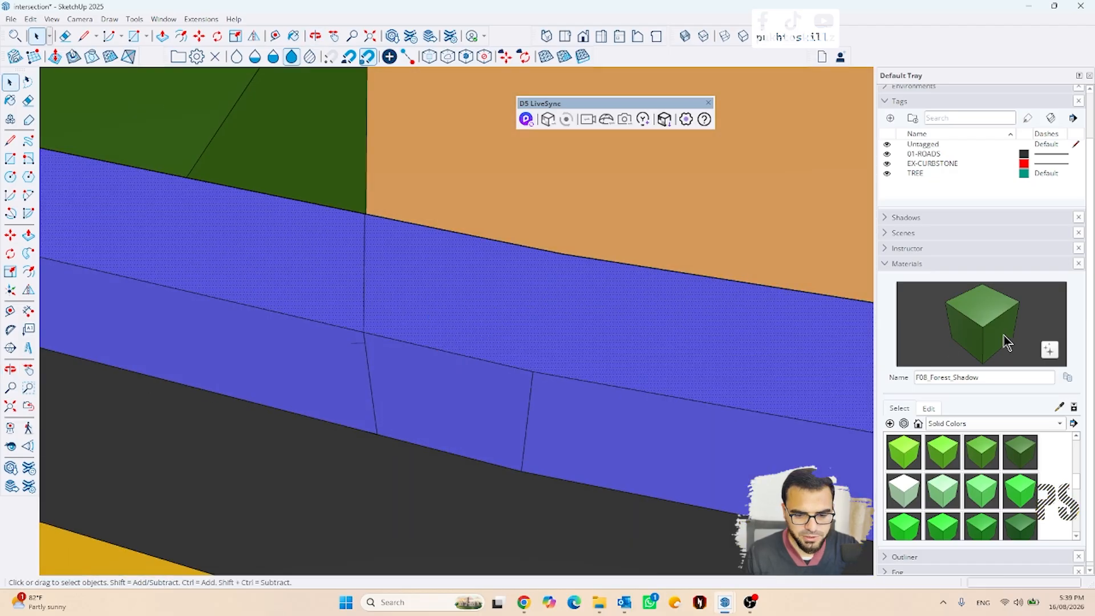
Step: Test the split by painting the curb's top face with F06_Grassy_Shade, and undo the paint
click(945, 448)
click(408, 259)
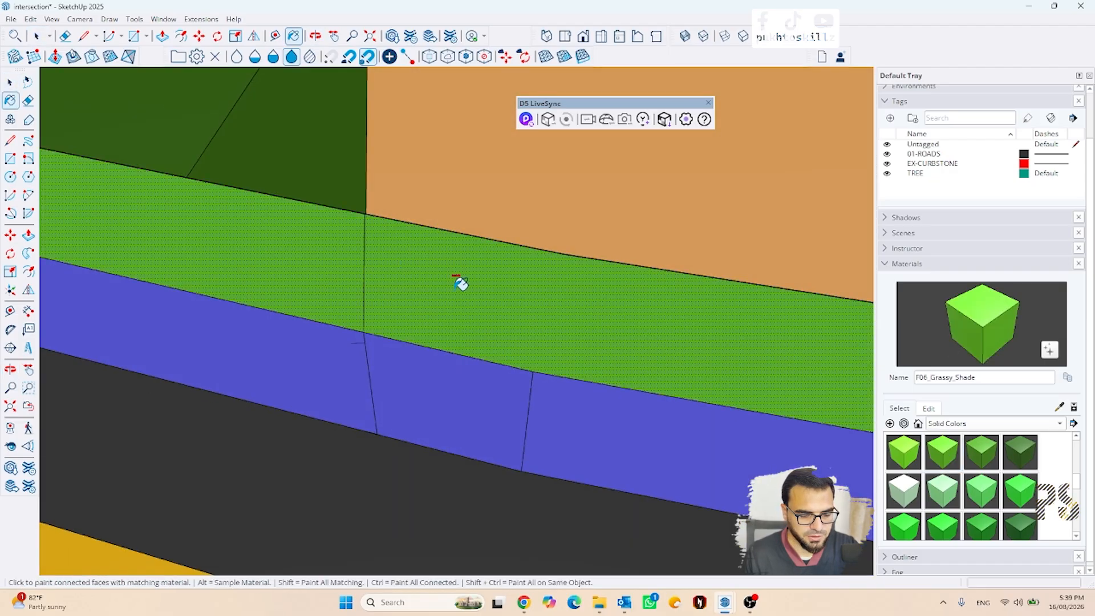
key(ctrl+z)
key(space)
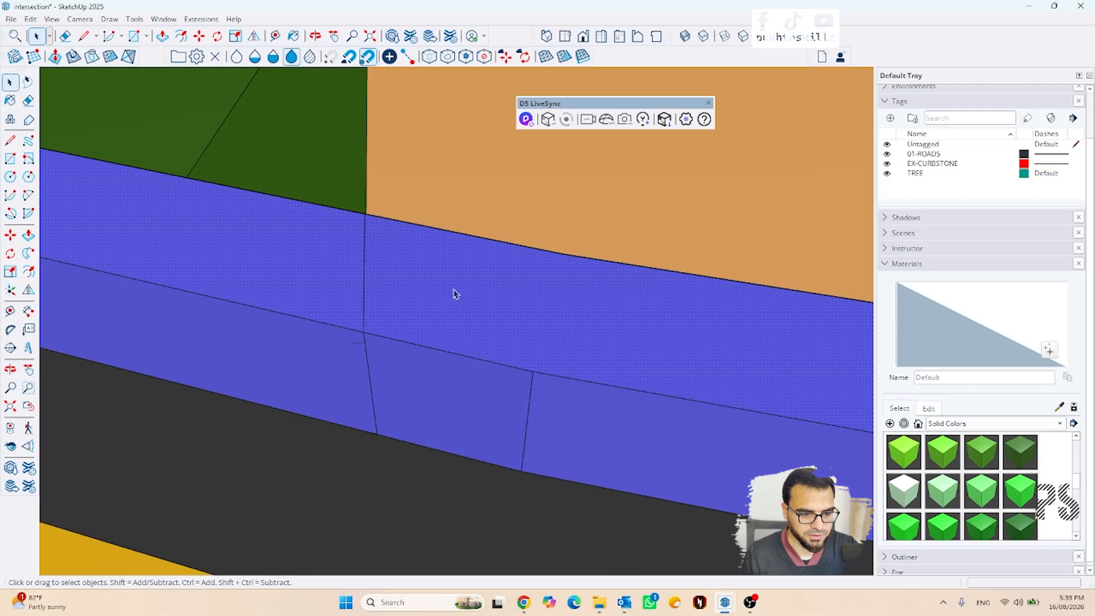
Step: Redraw the 0.22 m line on the curb's road-facing side from the base to the top edge at the ramp's end
middle_drag(454, 293, 440, 317)
scroll(439, 317, up, 3)
key(l)
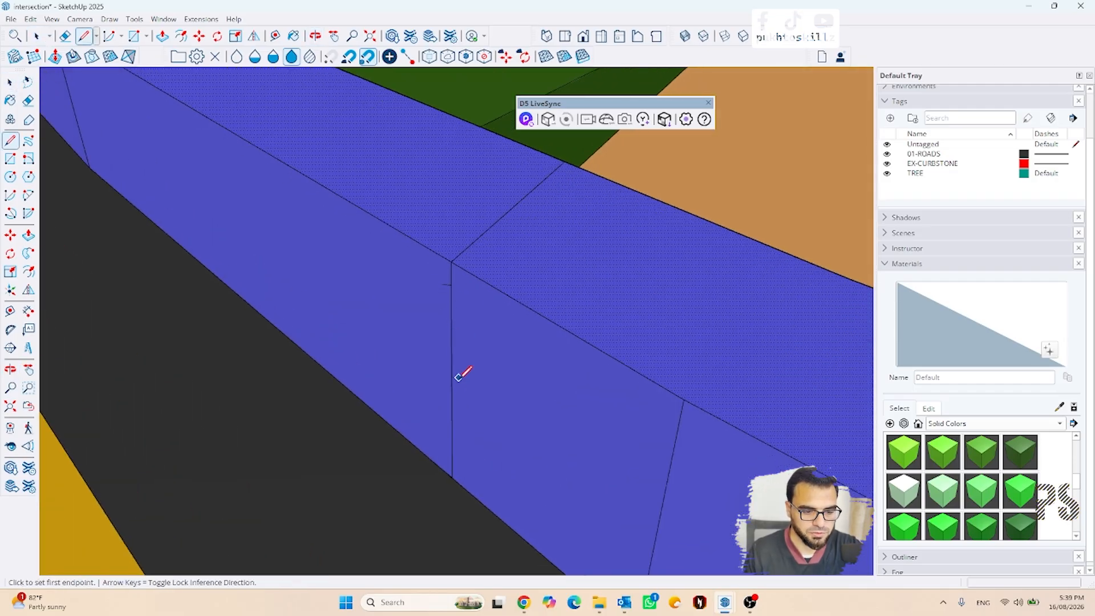
click(451, 478)
click(451, 262)
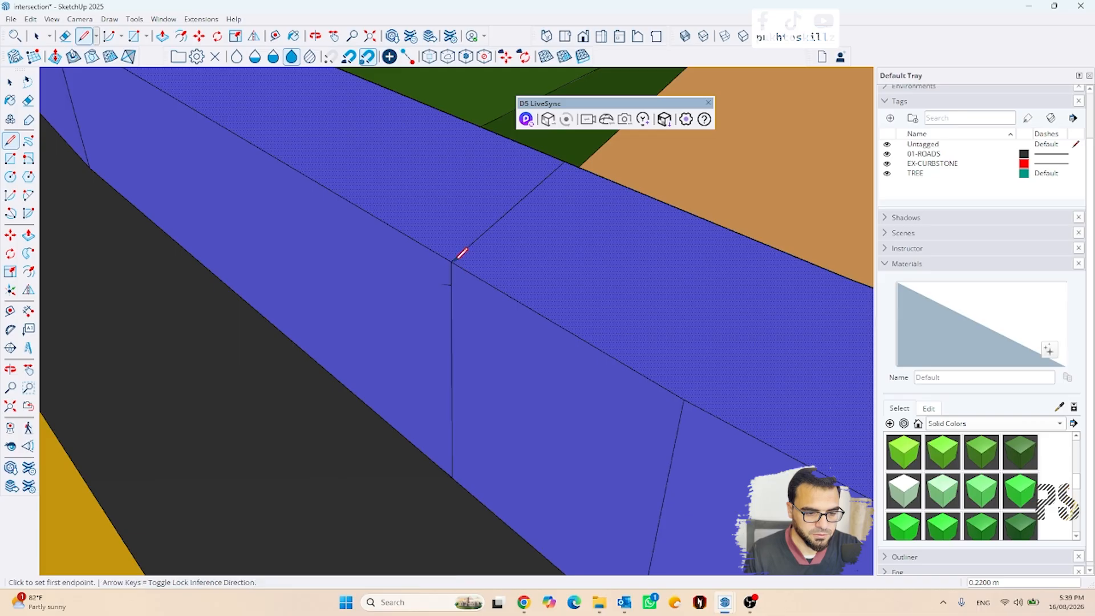
key(space)
Step: Delete the curb's road-facing face in front of the ramp, undoing the first attempt that includes its bounding edges
middle_drag(384, 295, 461, 290)
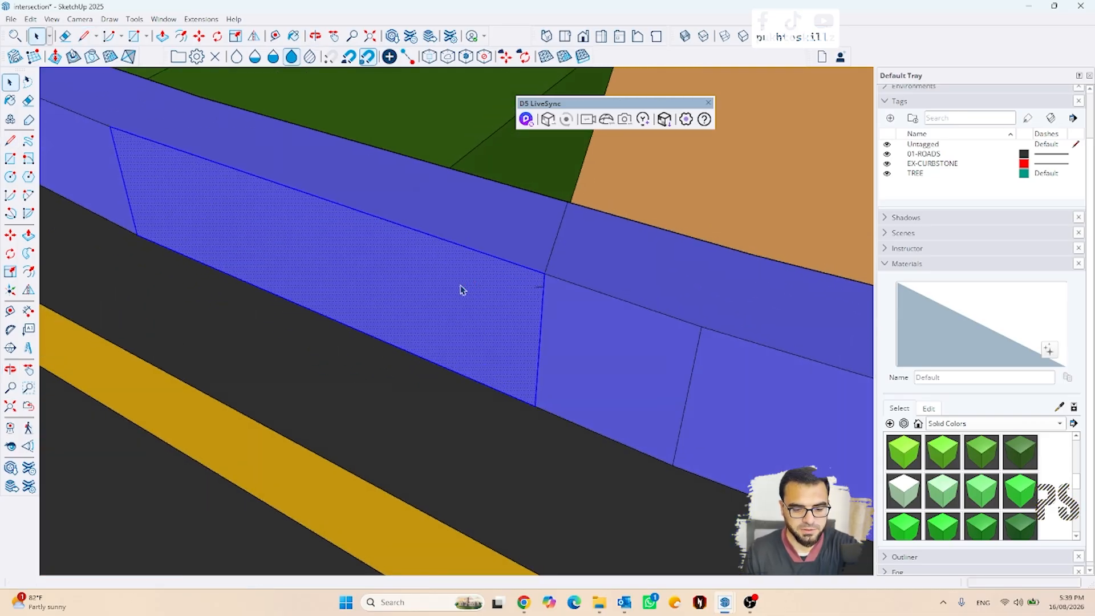
key(Delete)
key(ctrl+z)
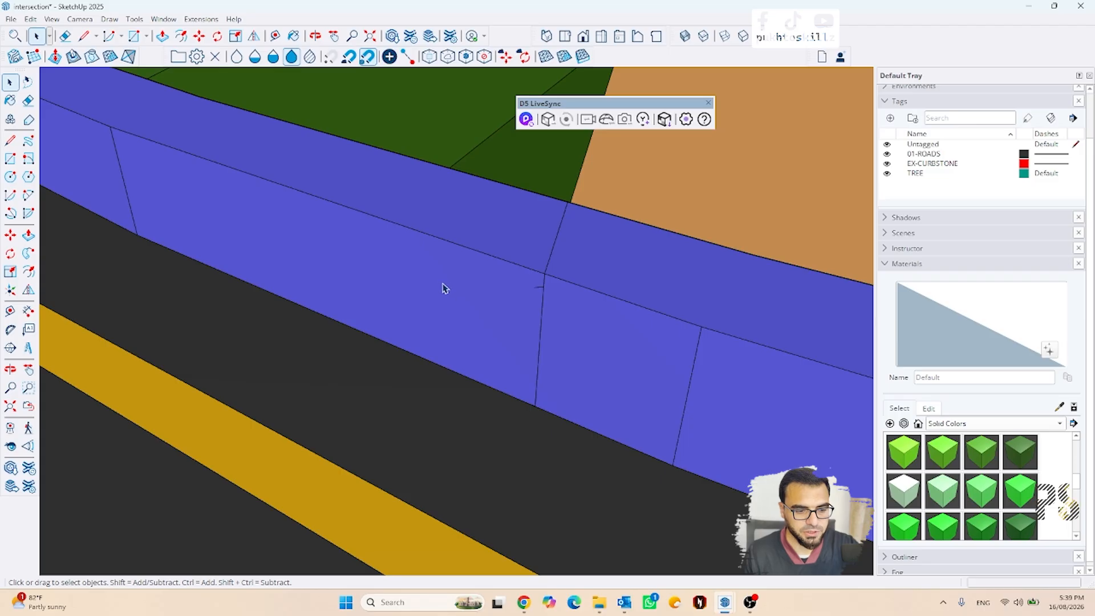
middle_drag(374, 297, 608, 256)
key(Delete)
Step: Draw a 0.02 m line from the ramp flare's upper front corner to the curb's top front edge
scroll(608, 257, up, 8)
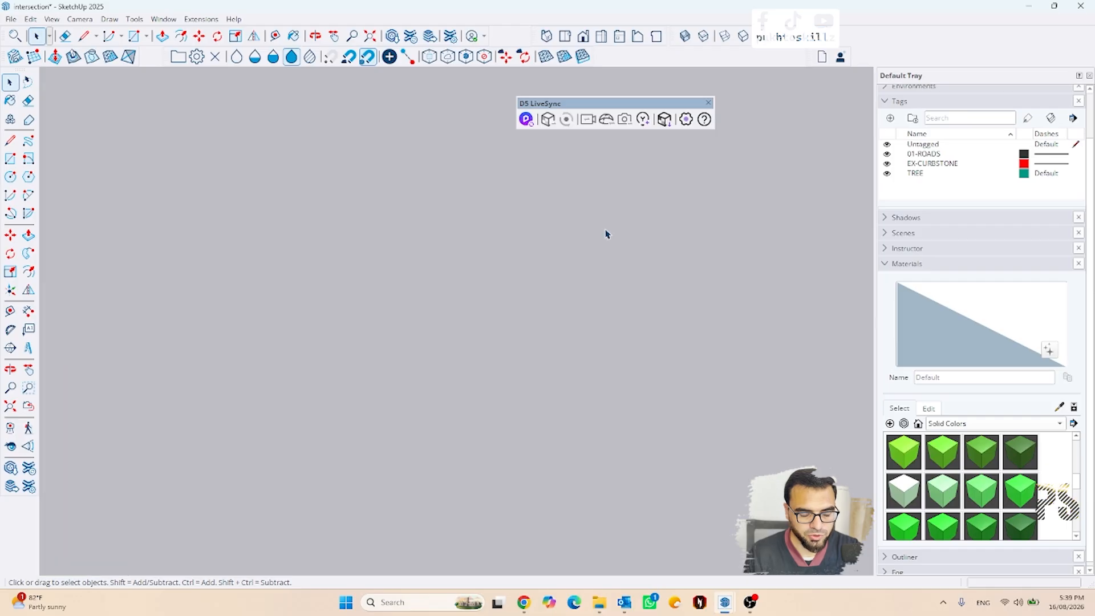
scroll(606, 232, down, 5)
key(l)
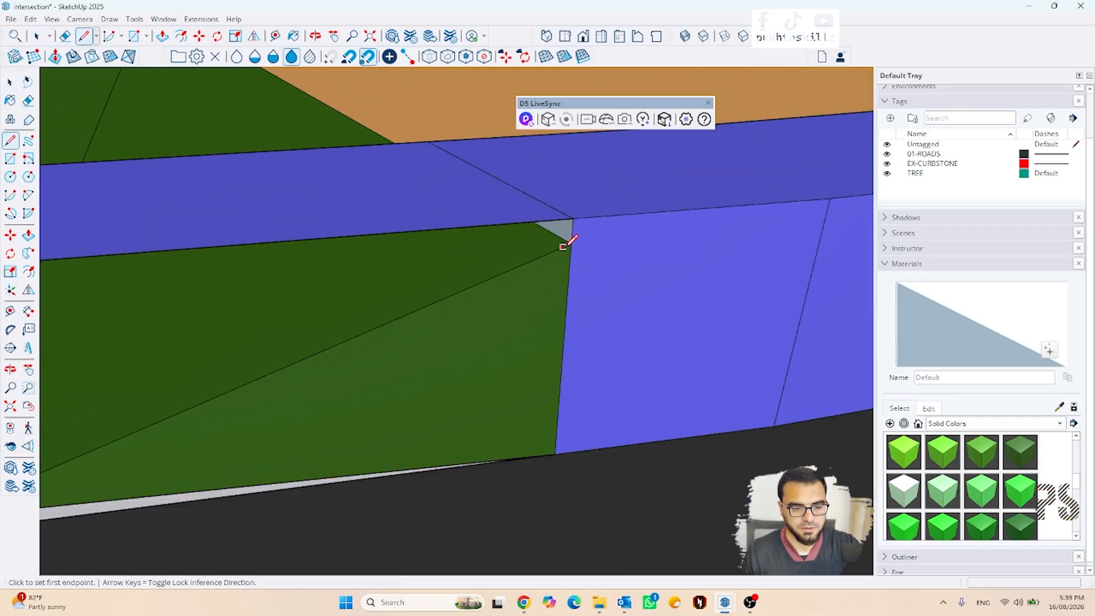
click(570, 249)
click(573, 219)
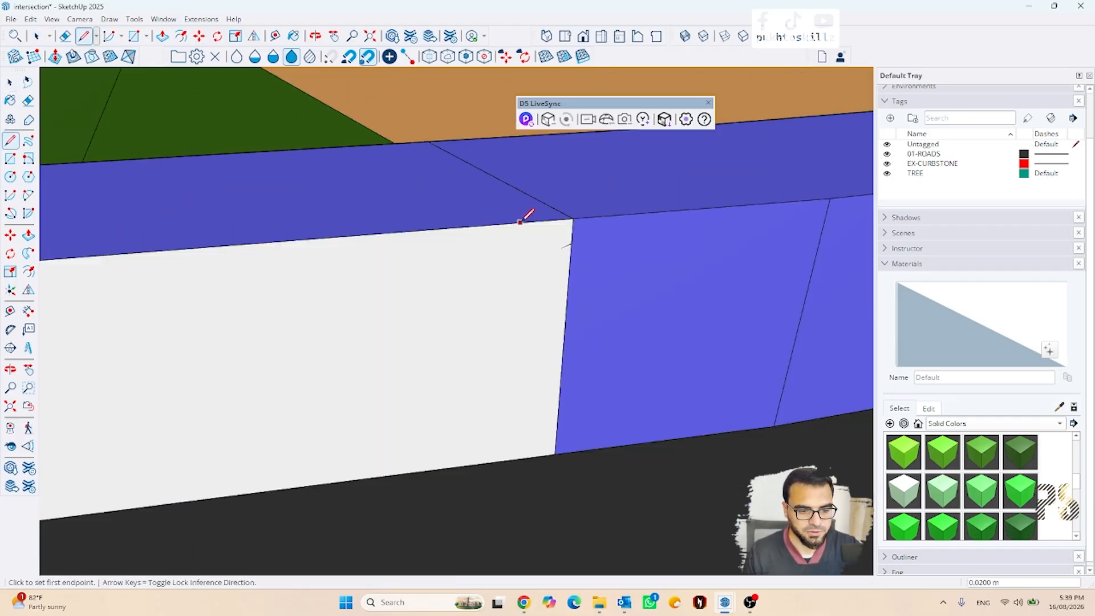
Step: Redraw the short vertical line on the curb's sidewalk side at the flare's corner up to its top edge
middle_drag(433, 214, 886, 274)
scroll(331, 225, up, 4)
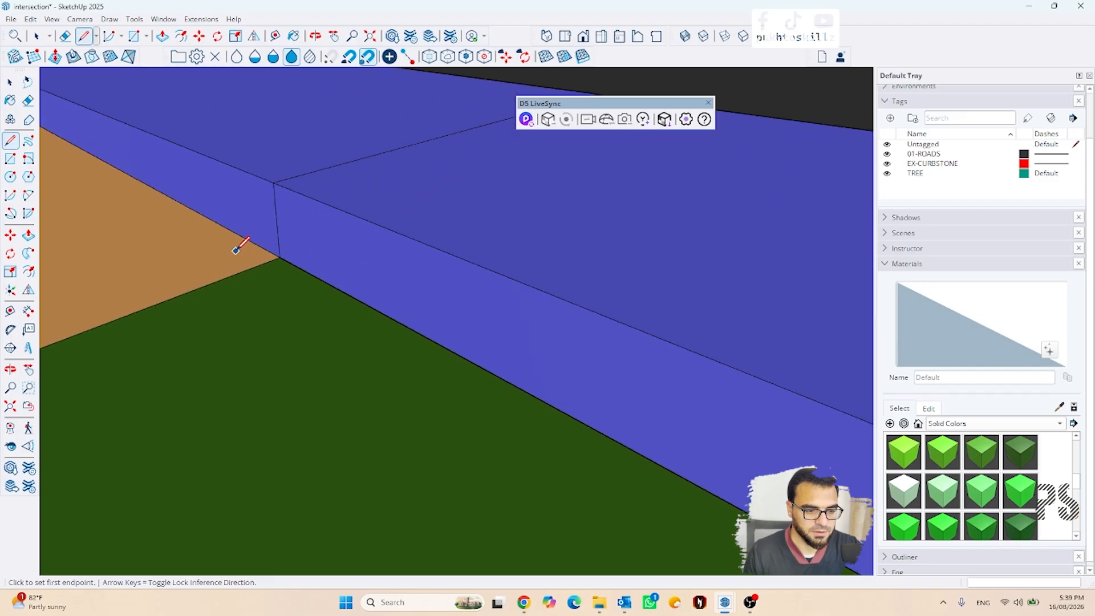
scroll(279, 248, up, 3)
click(325, 264)
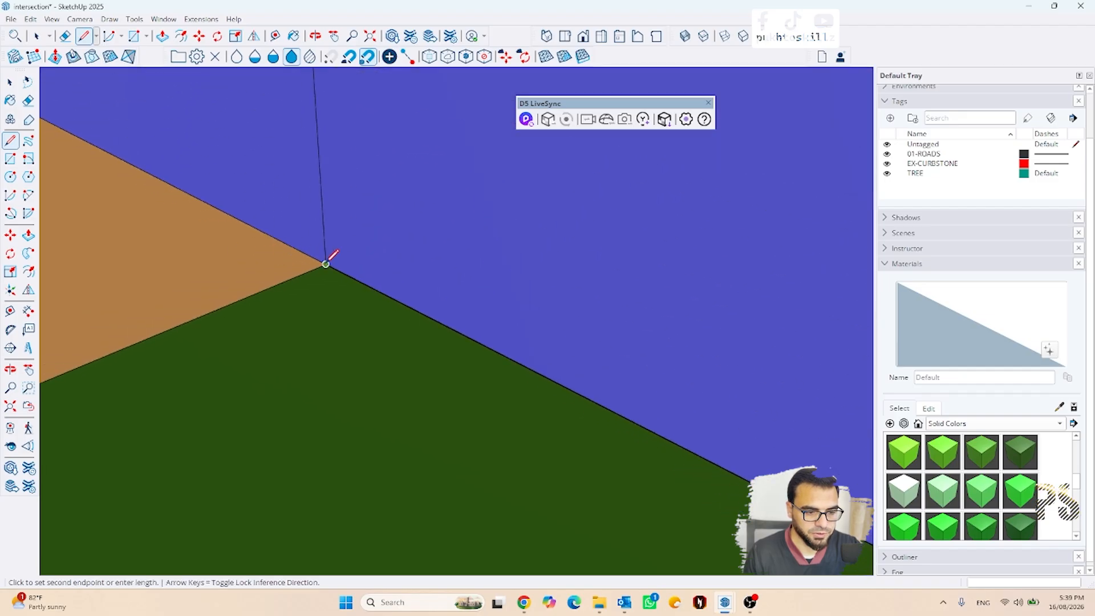
scroll(306, 285, down, 3)
scroll(290, 213, down, 3)
click(296, 164)
scroll(228, 309, down, 4)
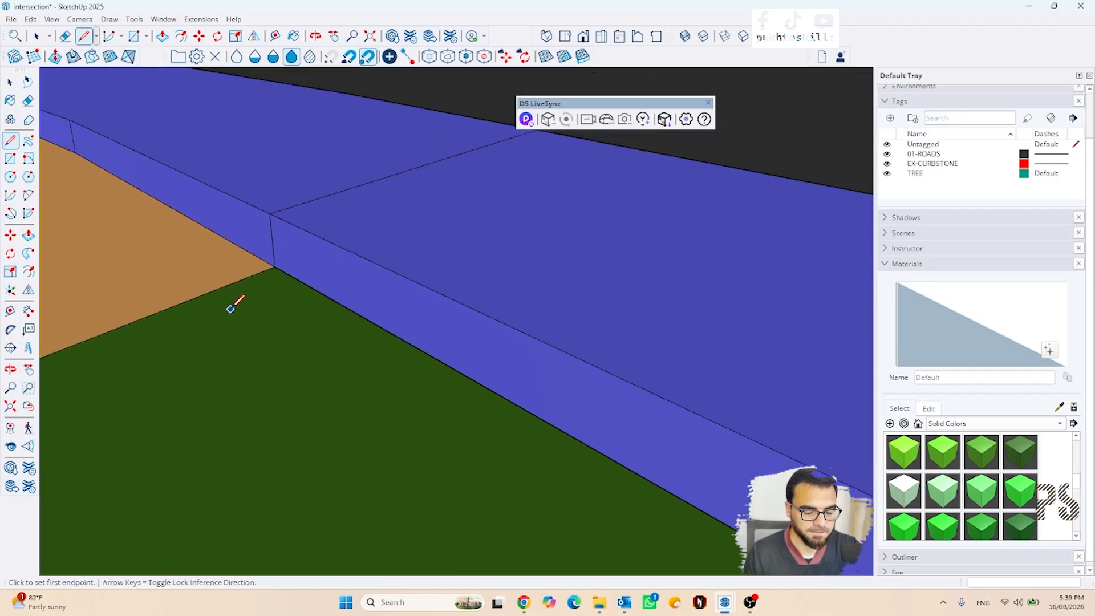
Step: Redraw the split line about 0.21 m across the curb's top at the ramp's end
key(space)
middle_drag(435, 237, 428, 277)
key(l)
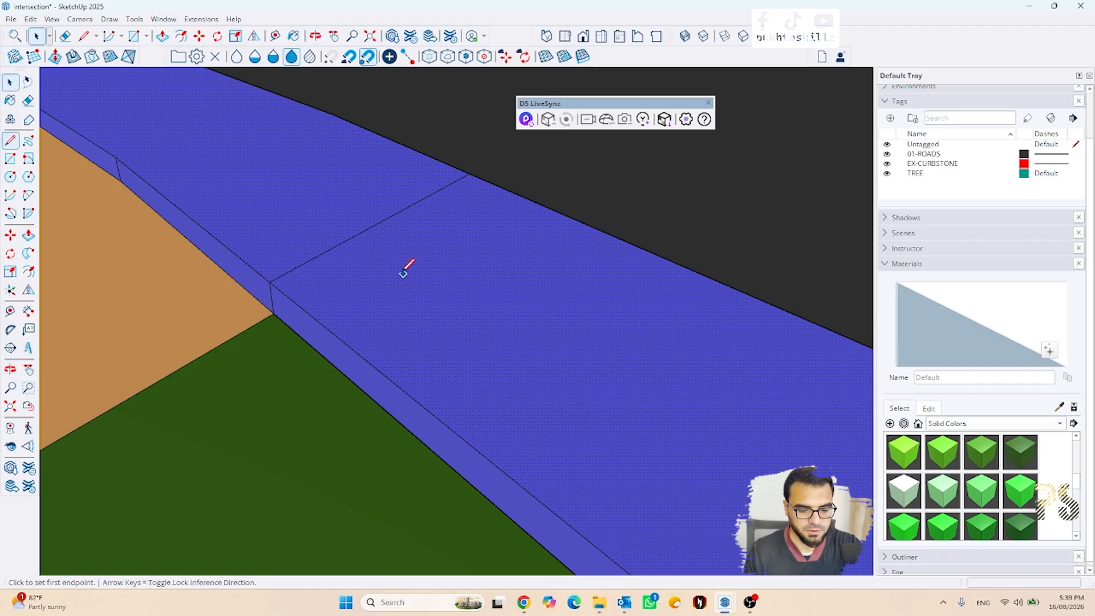
click(269, 282)
middle_drag(489, 188, 246, 346)
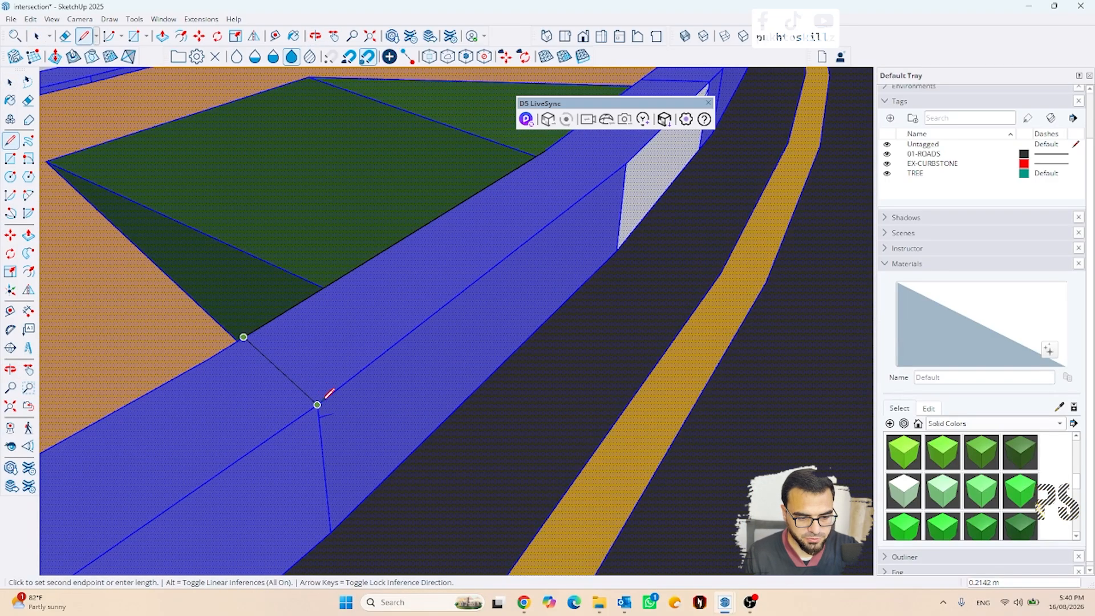
click(317, 405)
Step: Delete the curb's top face over the ramp and the white road-facing face in front of it
key(space)
scroll(292, 399, down, 2)
click(302, 392)
click(331, 369)
middle_drag(485, 356, 614, 298)
scroll(284, 457, up, 5)
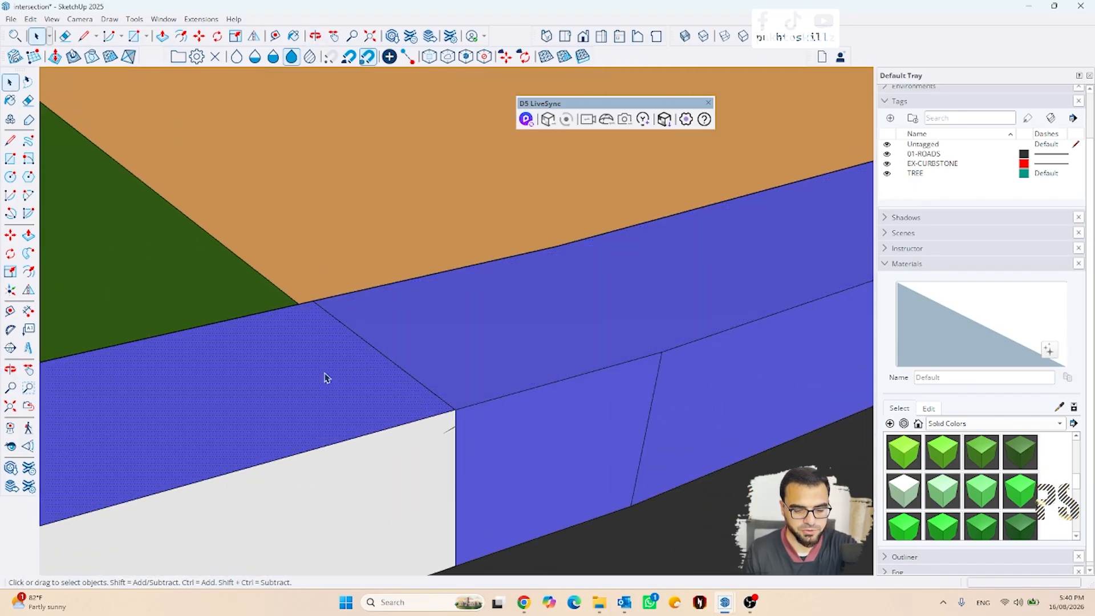
key(Delete)
middle_drag(325, 373, 297, 423)
key(Delete)
scroll(605, 369, down, 3)
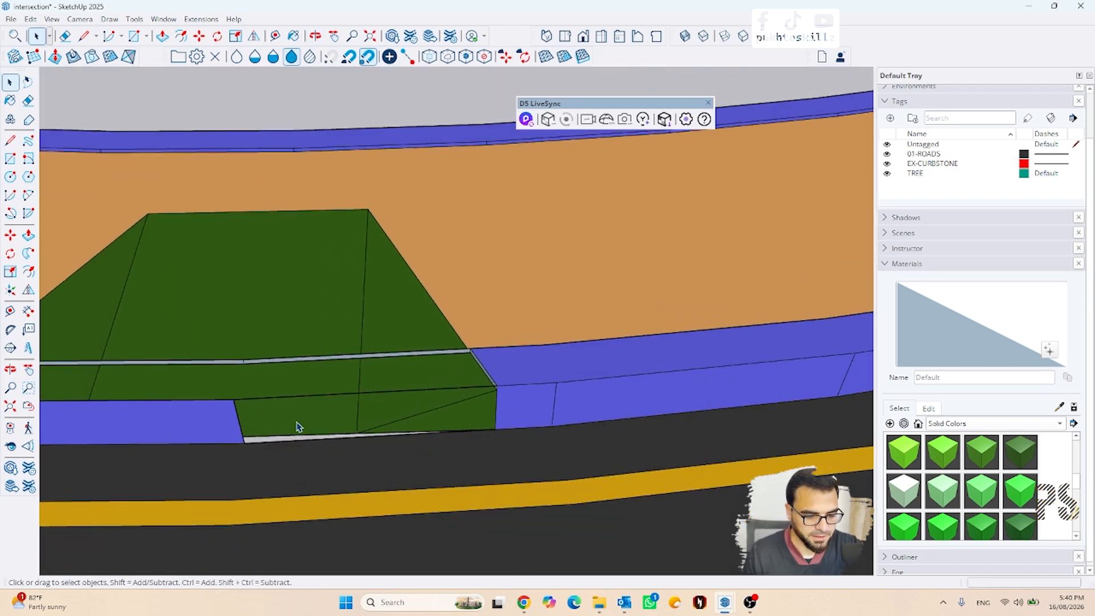
Step: Erase the leftover curb edges crossing the ramp, together with the remaining curb pieces in front of it
key(e)
drag(306, 337, 284, 399)
middle_drag(313, 372, 681, 361)
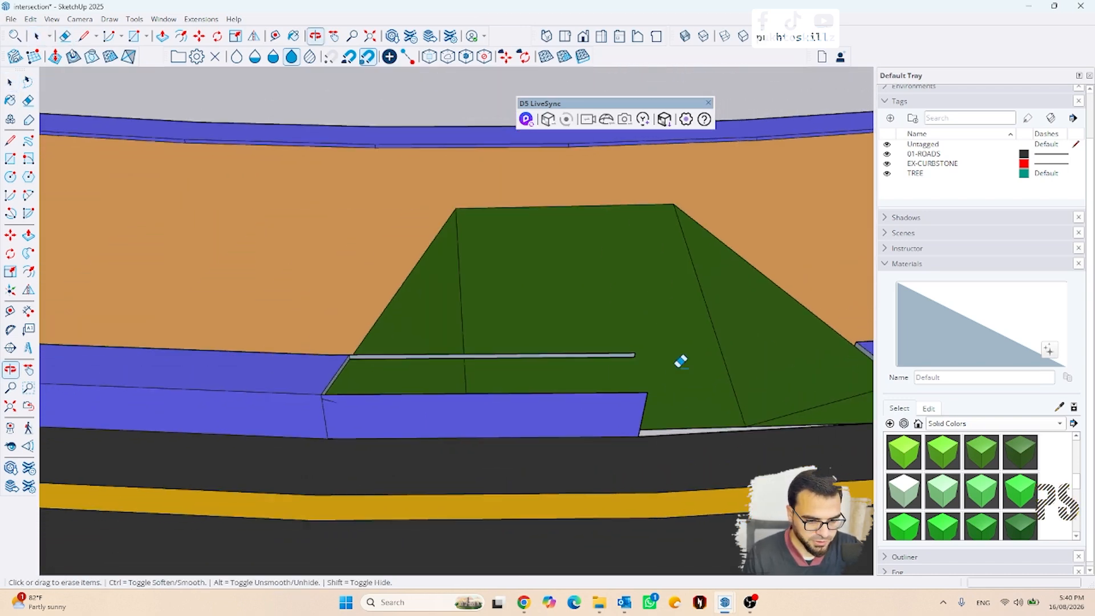
click(569, 394)
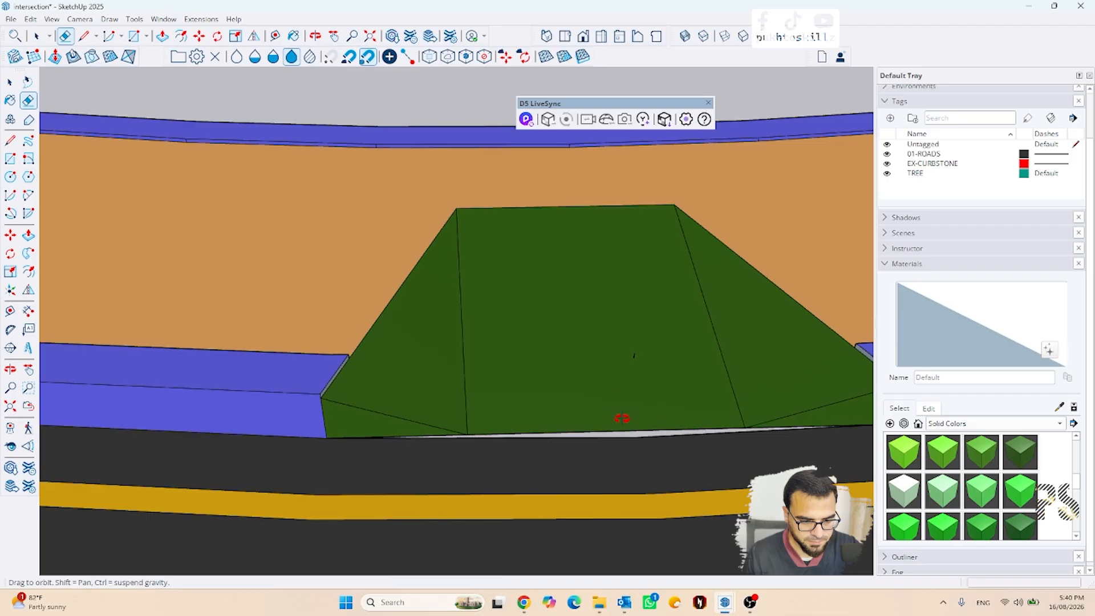
mouse_move(618, 416)
middle_down()
mouse_move(281, 386)
mouse_move(288, 349)
middle_up()
key(space)
scroll(504, 489, up, 2)
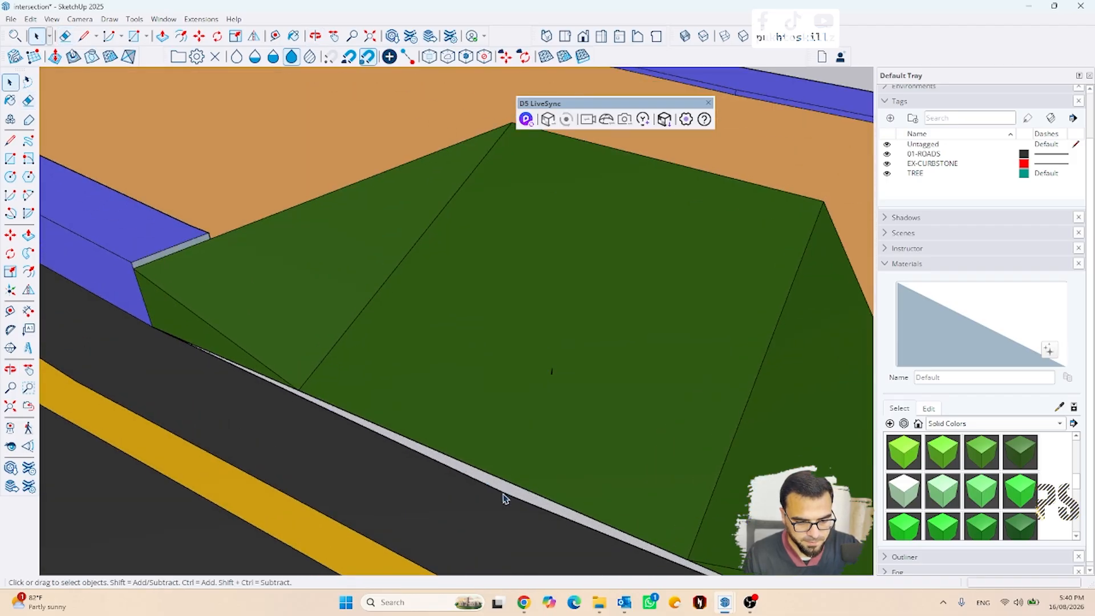
key(l)
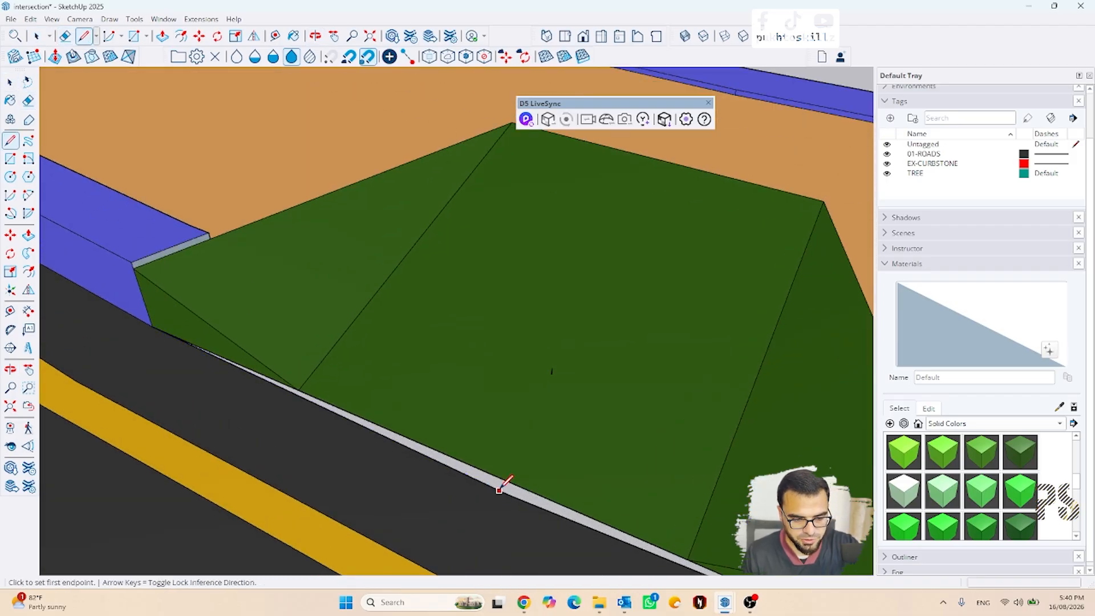
key(space)
scroll(430, 456, down, 3)
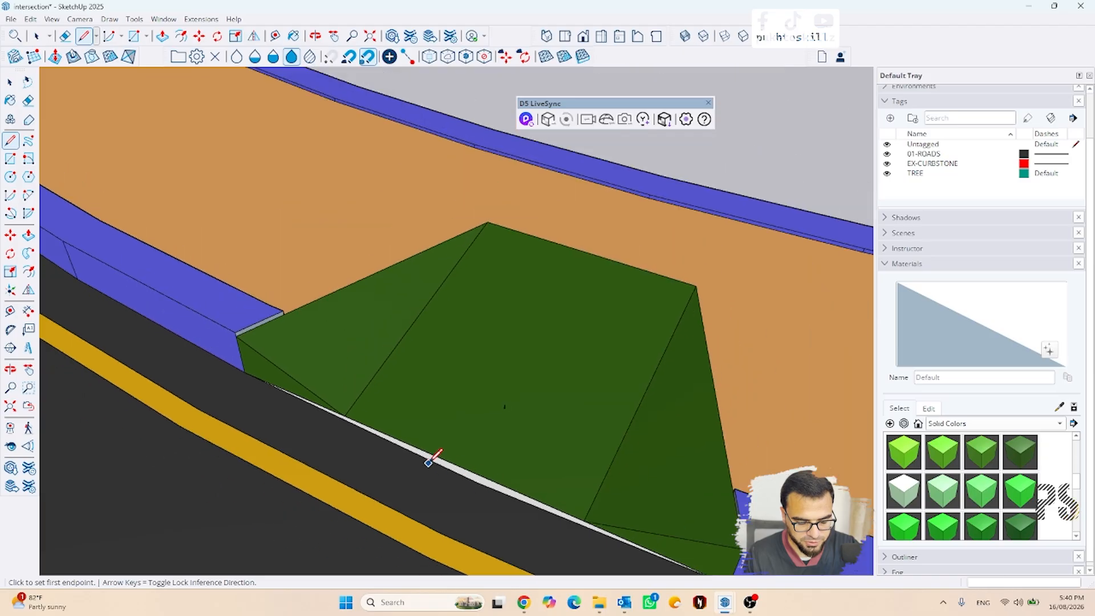
Step: Try to erase the ramp's road-side edge above the white gap strip, and undo the erasure
scroll(462, 470, up, 3)
key(e)
click(463, 464)
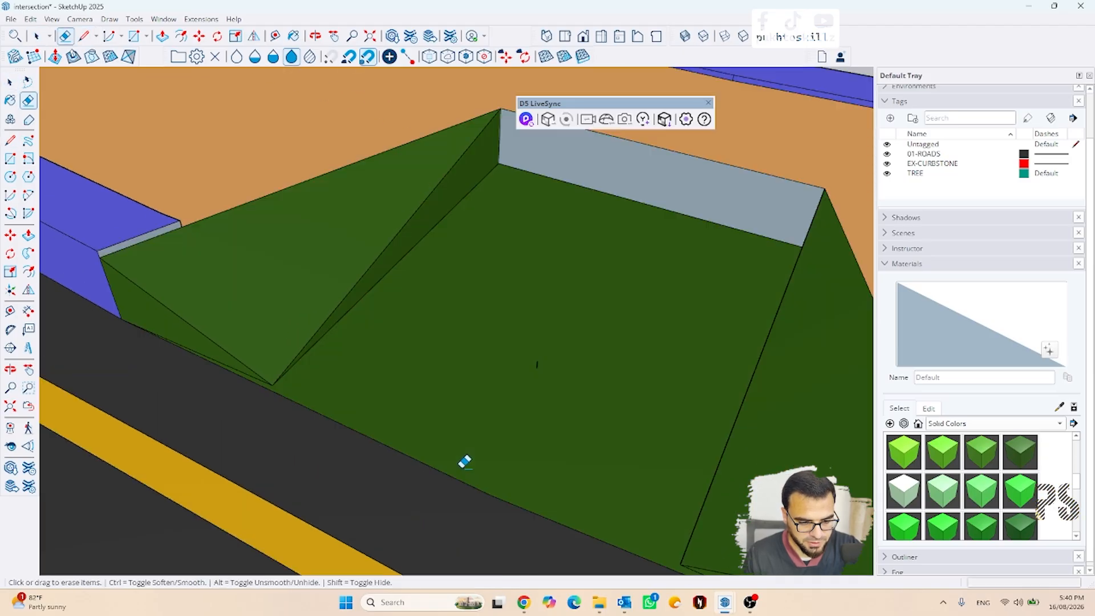
key(ctrl+z)
key(space)
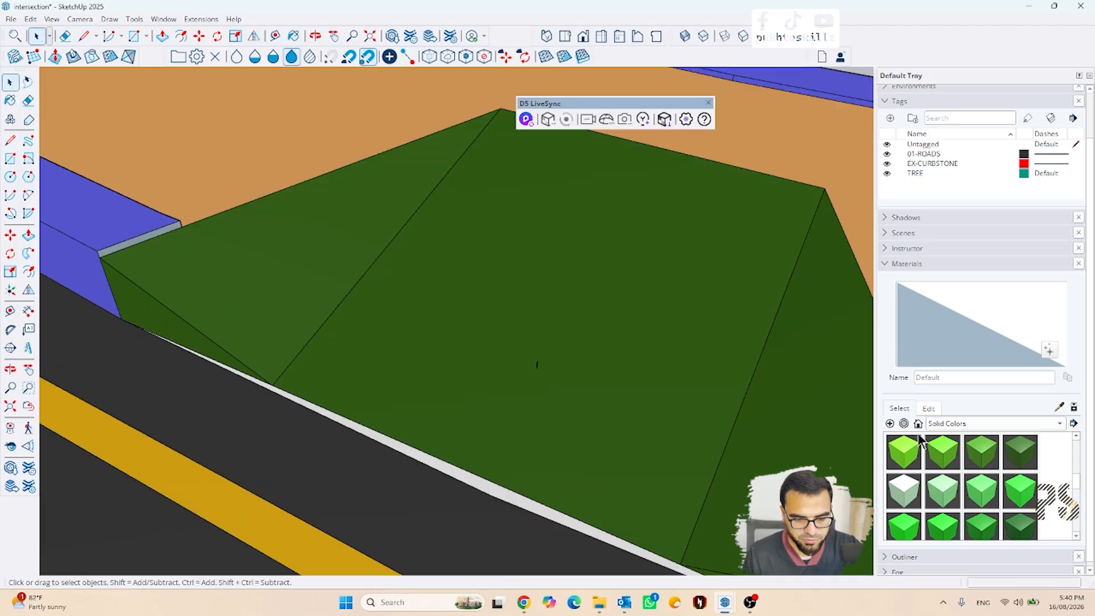
Step: Paint the thin white strip along the ramp's road edge with the ramp's own dark green material
click(1030, 452)
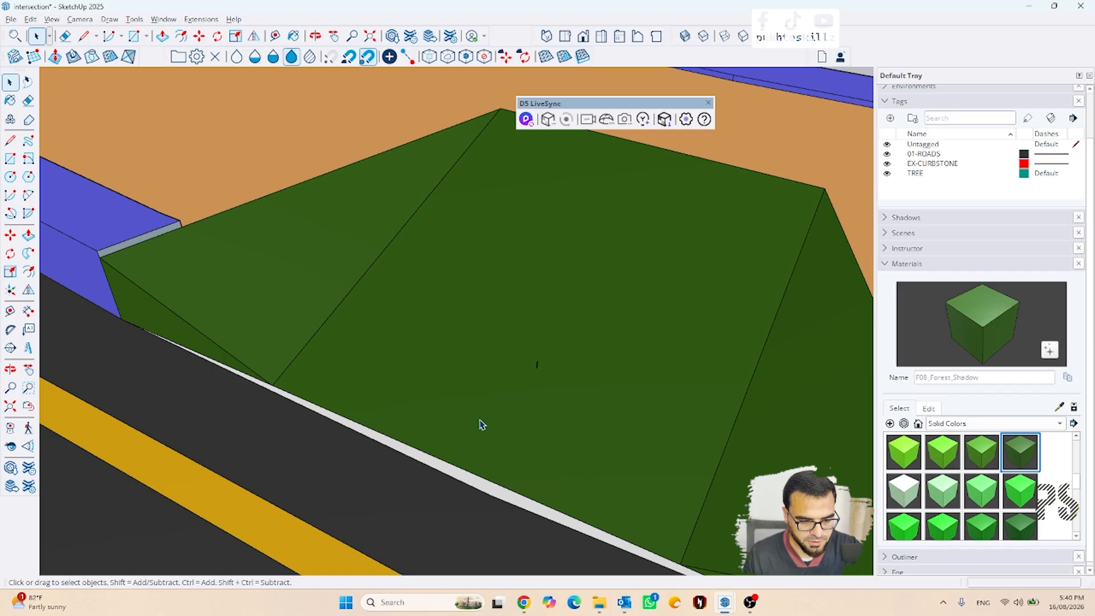
click(1033, 453)
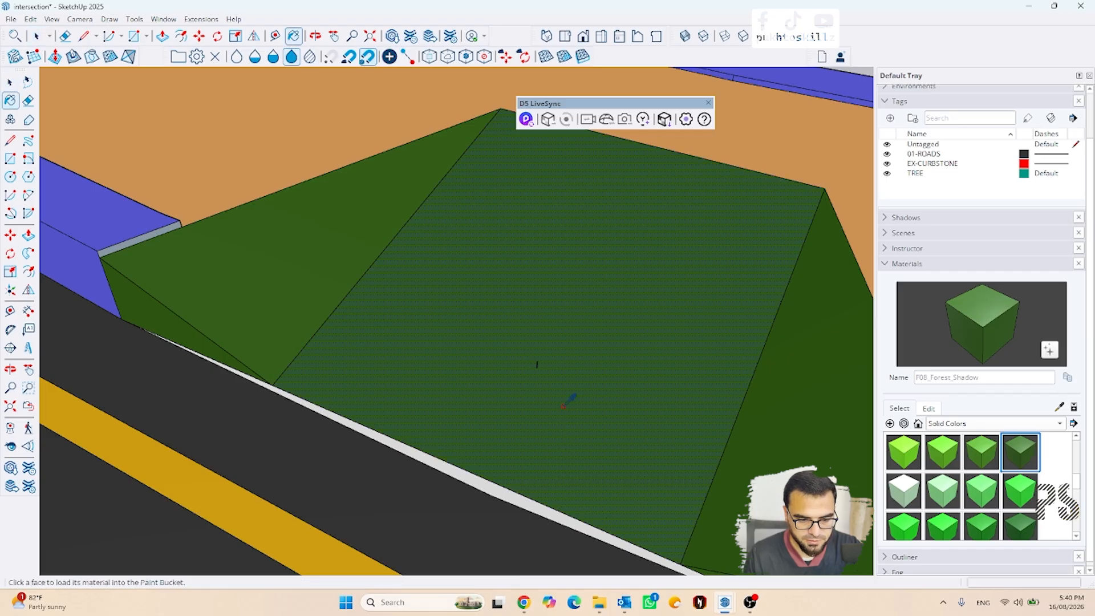
click(435, 452)
key(space)
scroll(456, 442, down, 3)
middle_drag(551, 425, 413, 438)
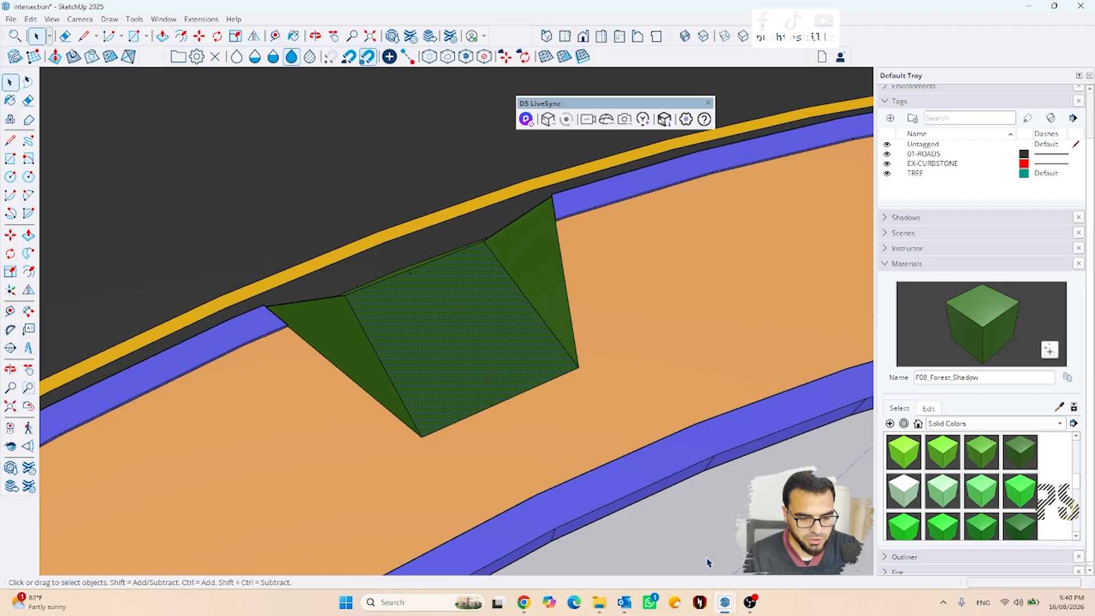
Step: Switch to the reference model "intersection (1)" and examine the curb border around its ramp
click(722, 606)
click(656, 542)
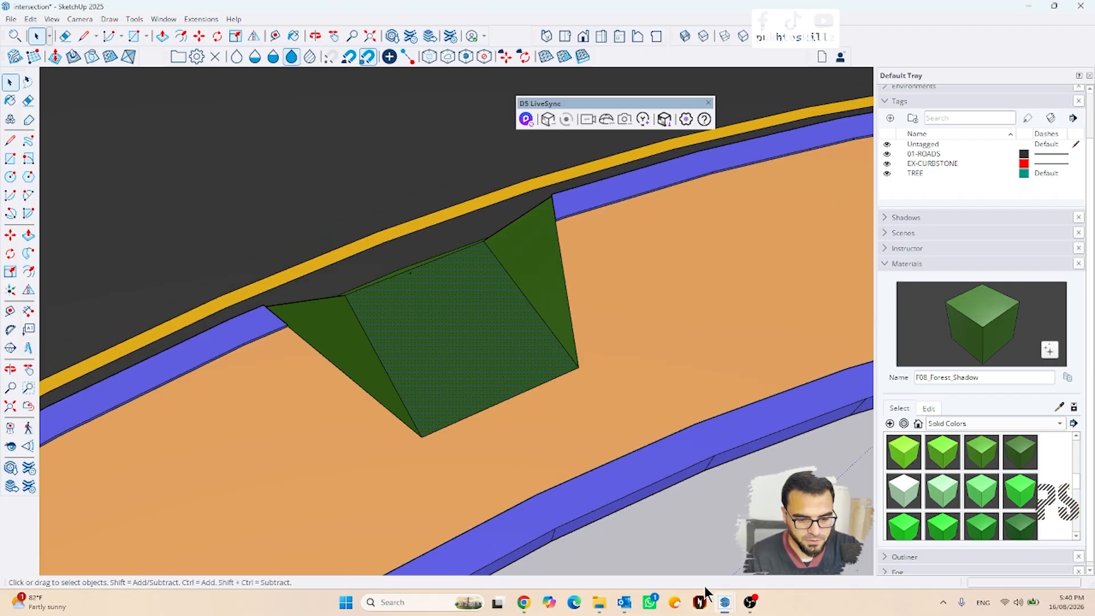
mouse_move(722, 602)
click(713, 547)
scroll(713, 403, down, 5)
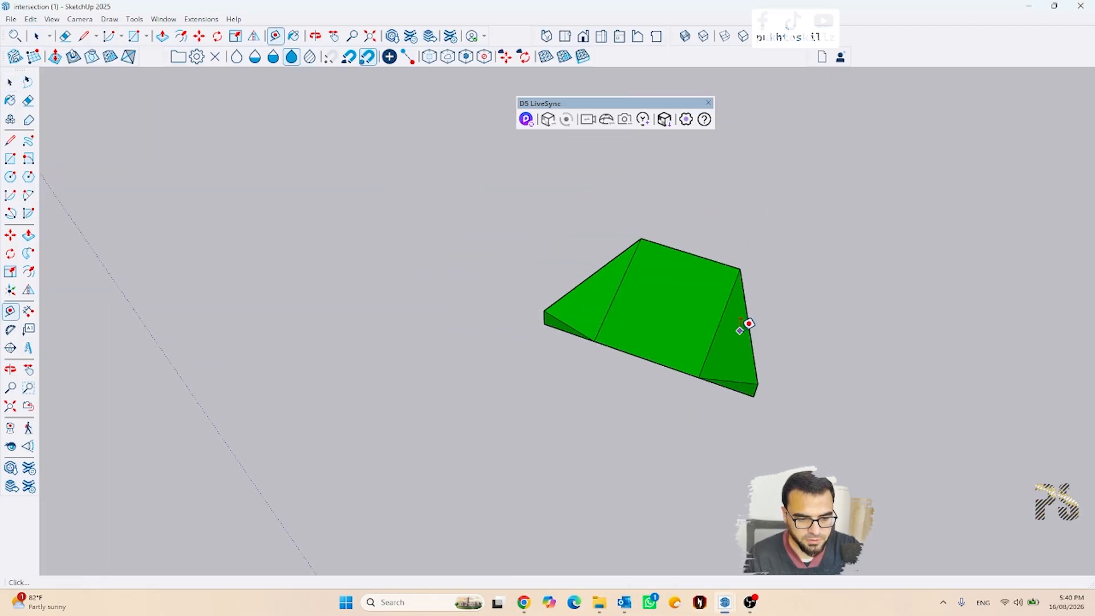
scroll(744, 324, down, 5)
scroll(384, 518, up, 1)
scroll(543, 485, up, 3)
scroll(607, 456, up, 3)
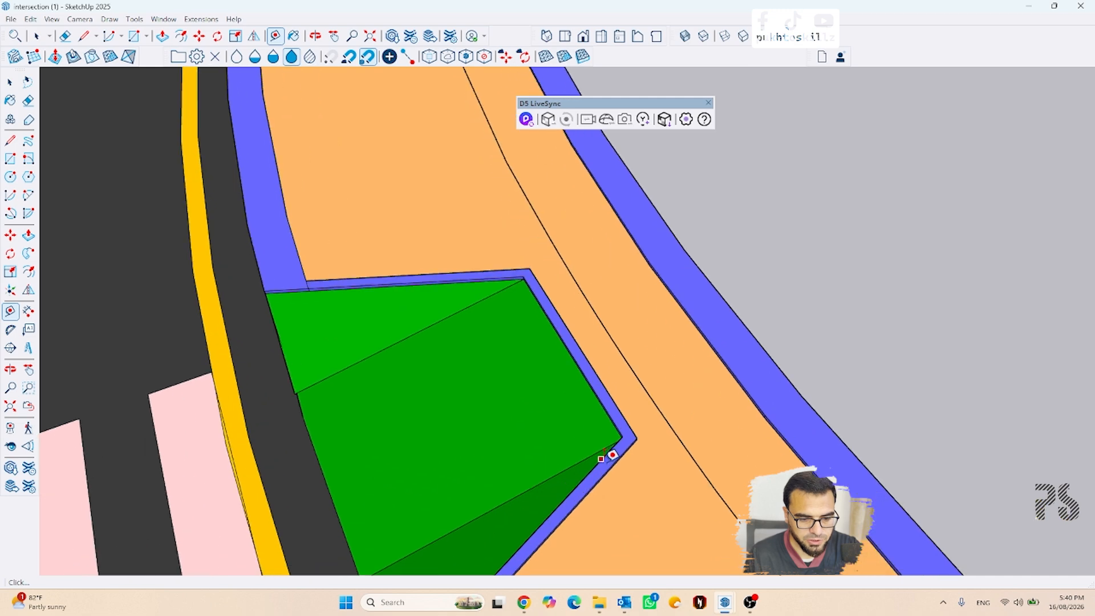
scroll(622, 449, up, 2)
key(space)
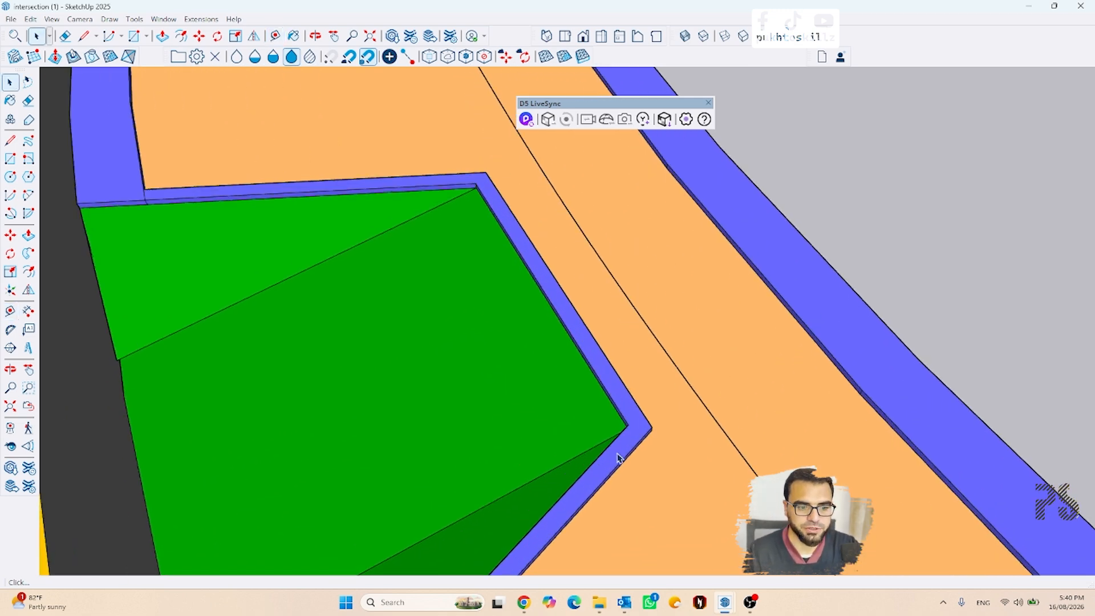
scroll(617, 456, down, 3)
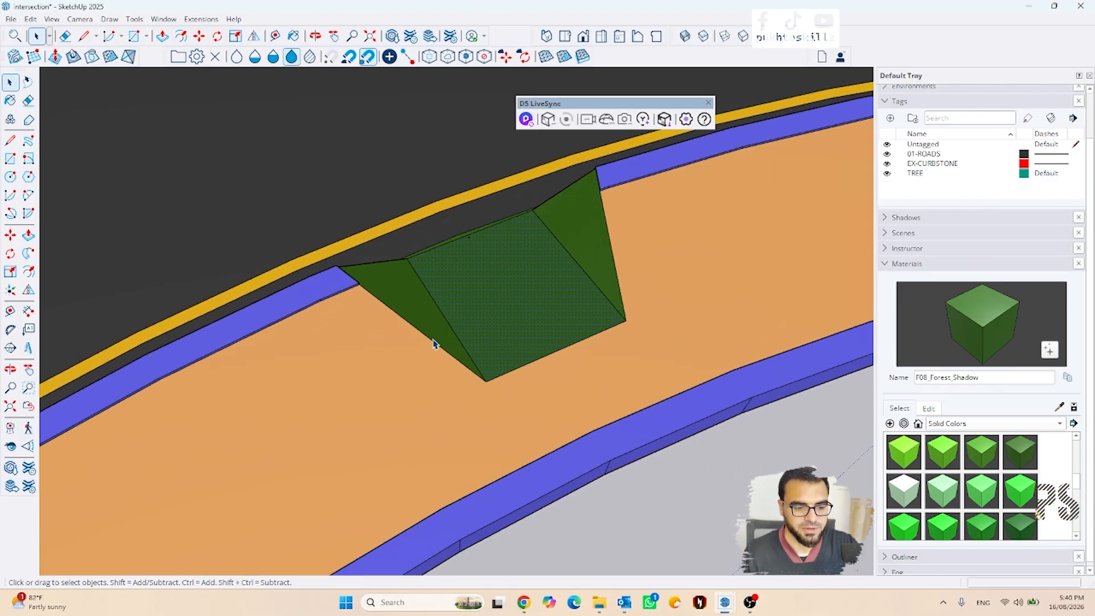
Step: Offset the ramp's three sidewalk-side edges outward by 0.05 m onto the sidewalk
scroll(478, 368, up, 2)
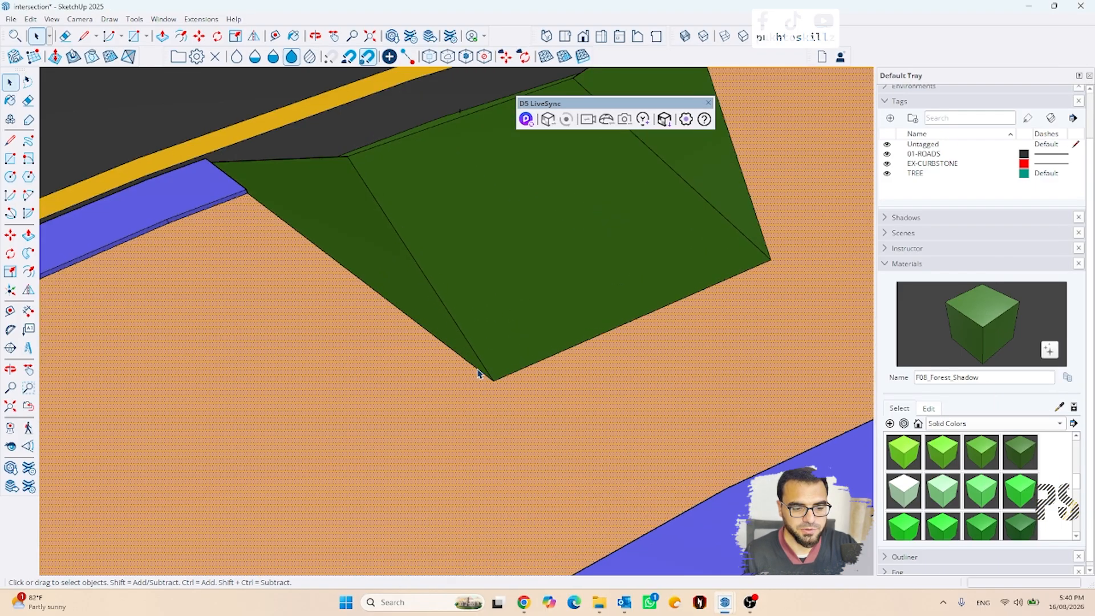
click(473, 370)
ctrl+click(612, 334)
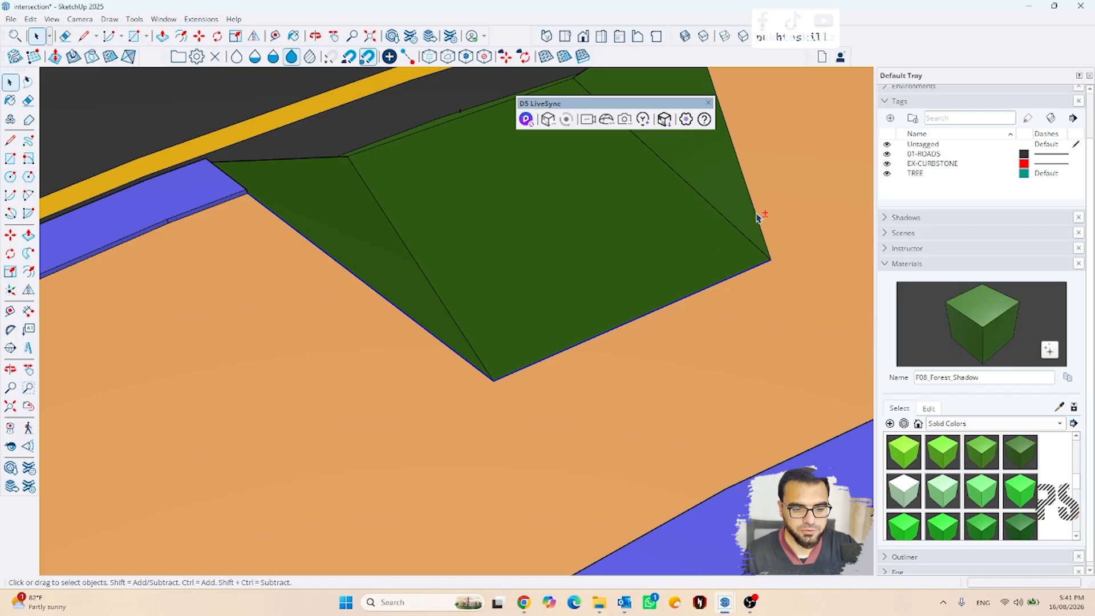
key(f)
click(702, 293)
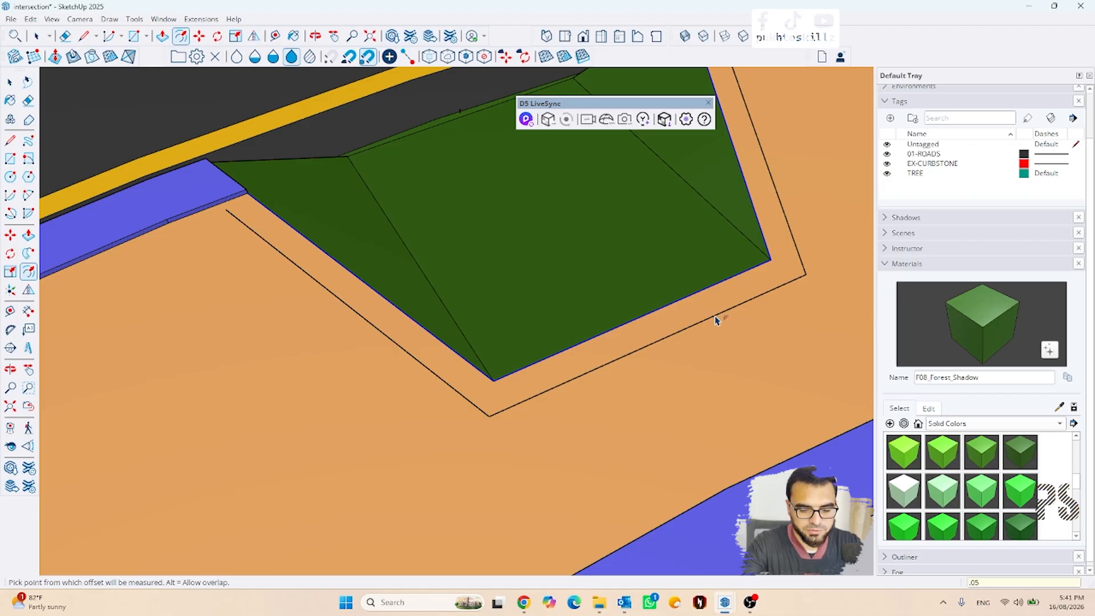
key(Return)
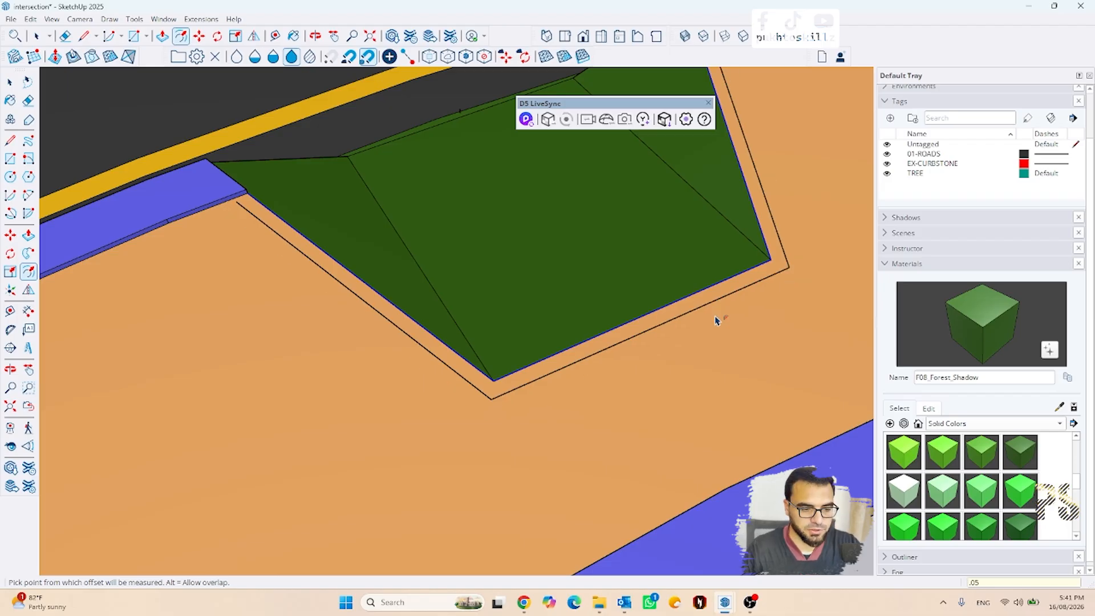
Step: Draw short lines extending both ends of the offset outline to the curb, closing the border strip around the ramp
key(l)
scroll(248, 196, up, 4)
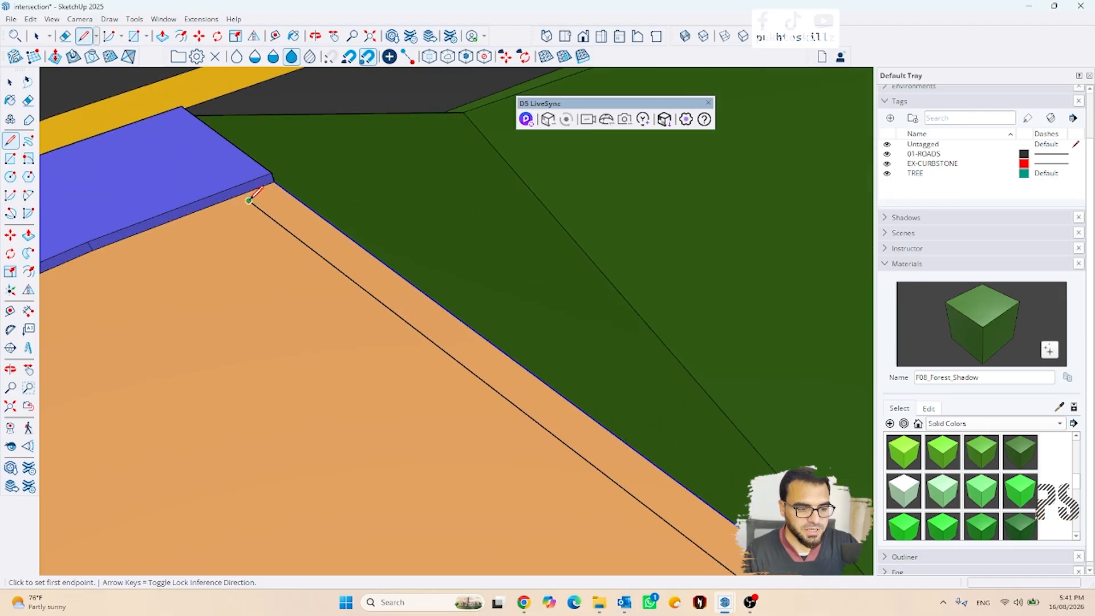
click(249, 200)
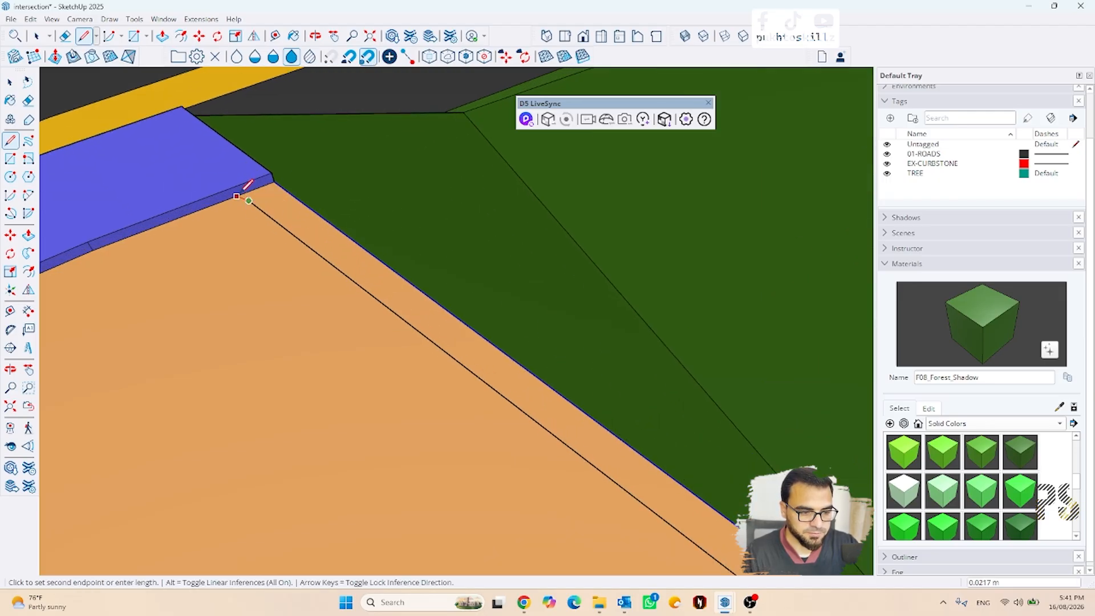
scroll(237, 196, up, 2)
click(246, 195)
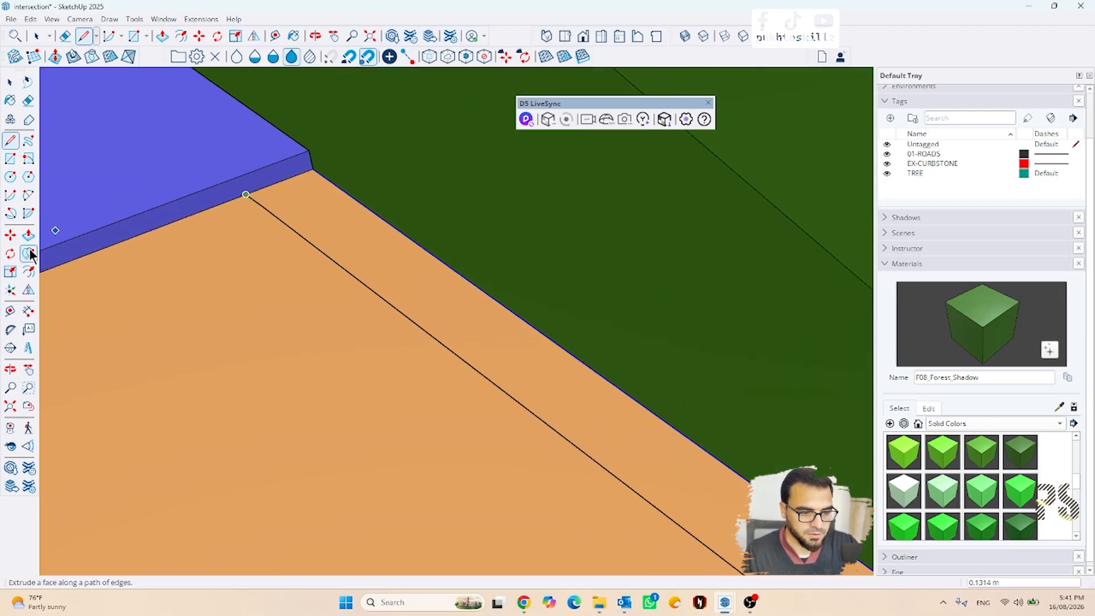
scroll(142, 257, down, 5)
scroll(276, 371, up, 6)
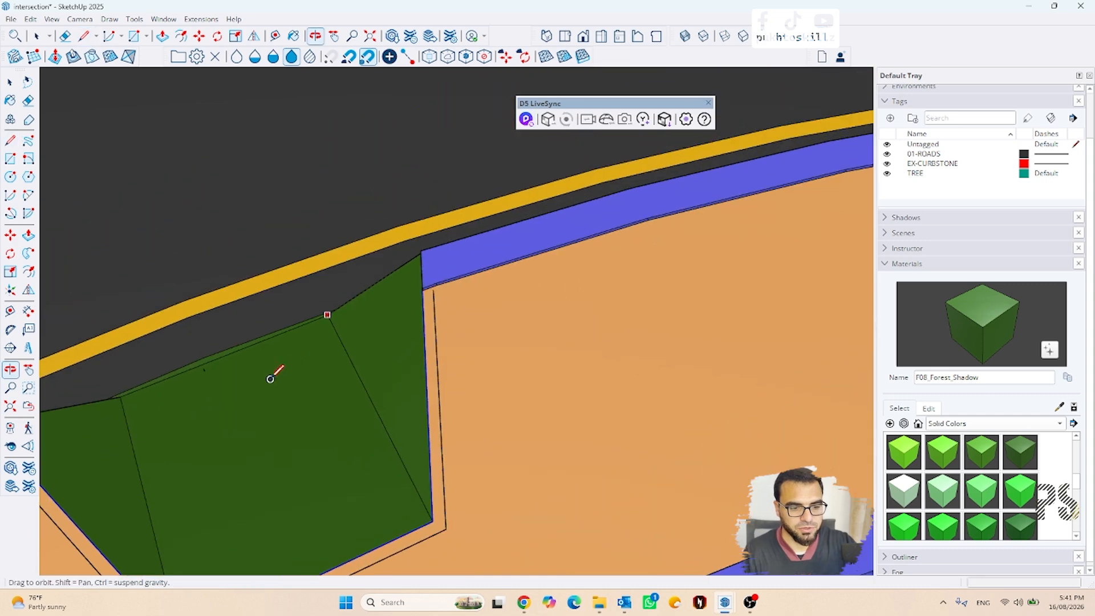
click(461, 296)
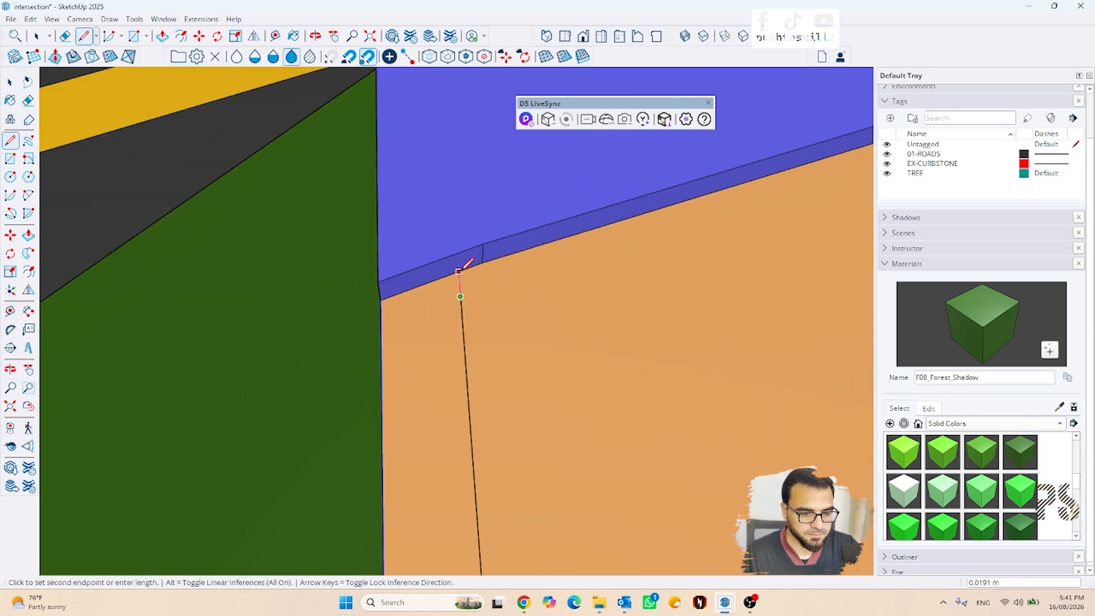
click(466, 266)
key(space)
Step: Sample the curb's I03_Bluebell_Mist material and paint the border strip around the ramp with it
scroll(577, 251, down, 4)
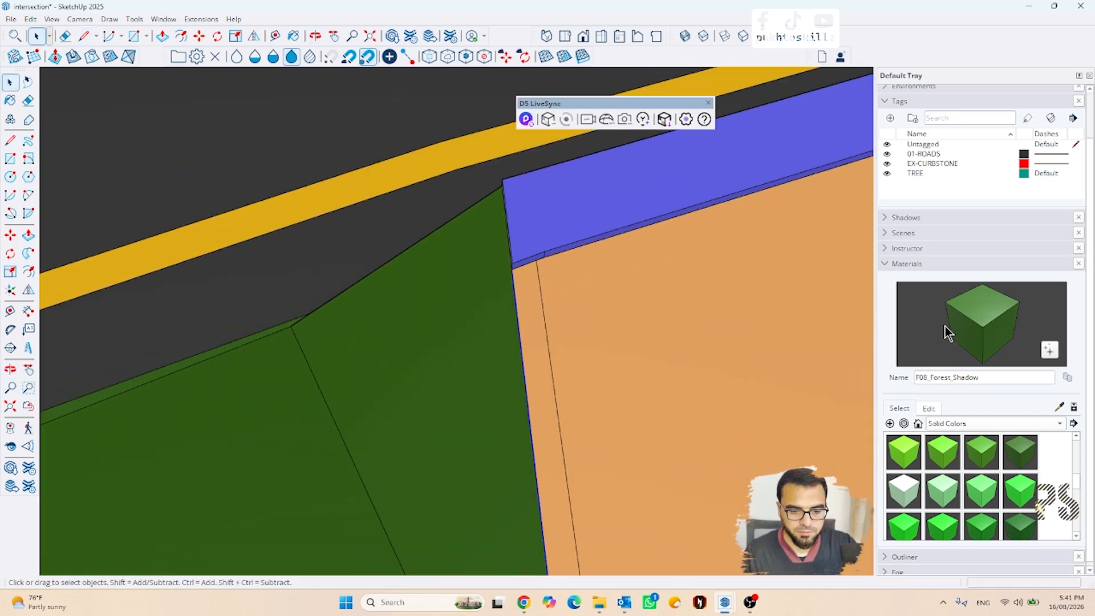
key(b)
alt+click(567, 193)
click(530, 275)
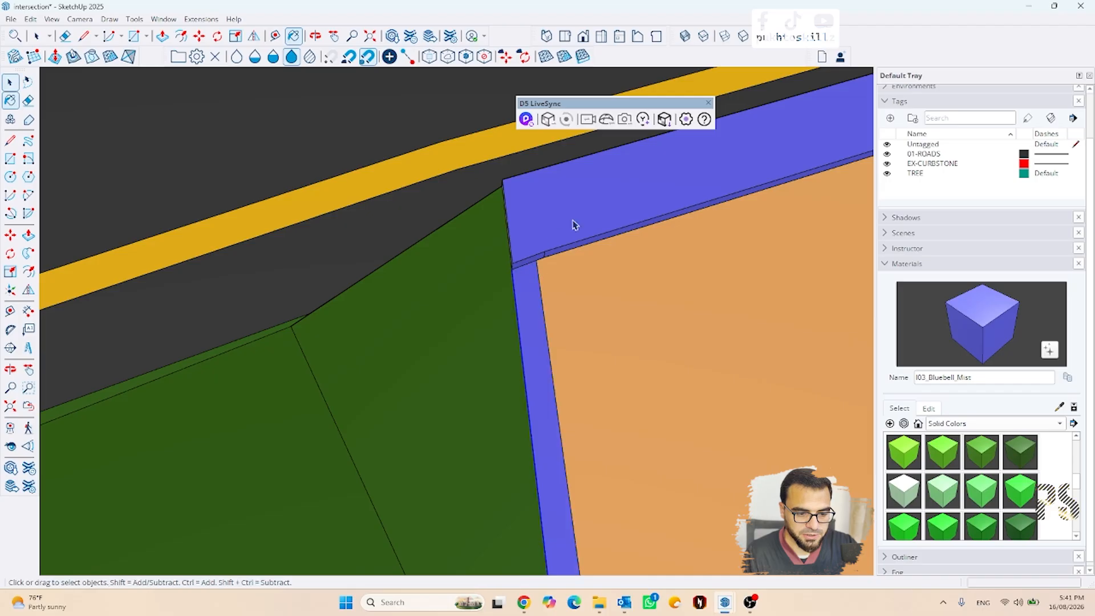
key(space)
Step: Raise the border strip around the ramp by 0.02 m, level with the top of the curb
scroll(577, 224, down, 5)
scroll(290, 355, up, 5)
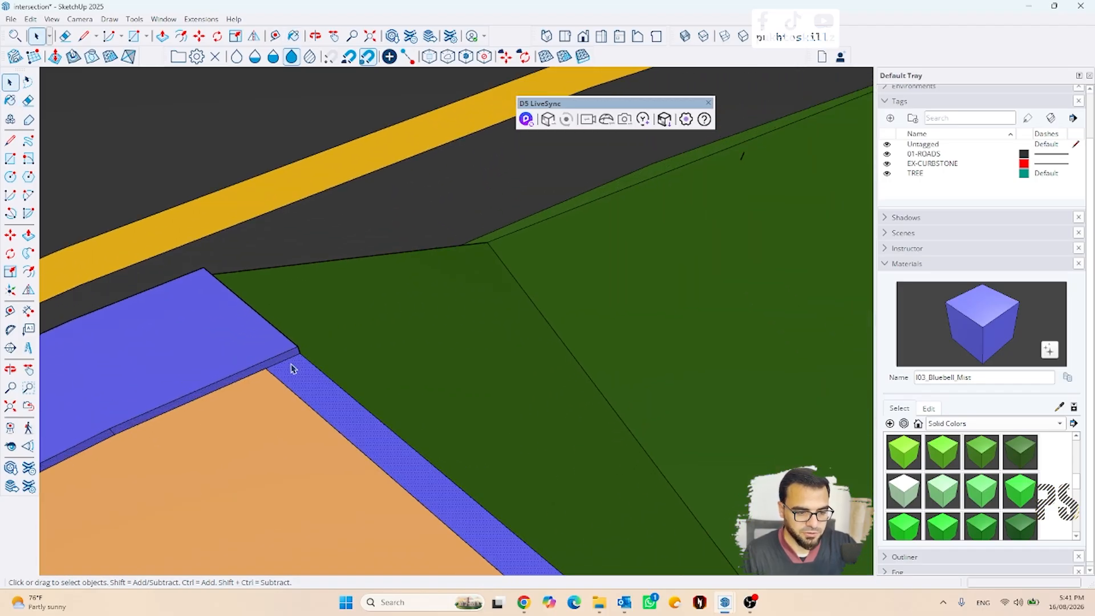
key(p)
click(289, 370)
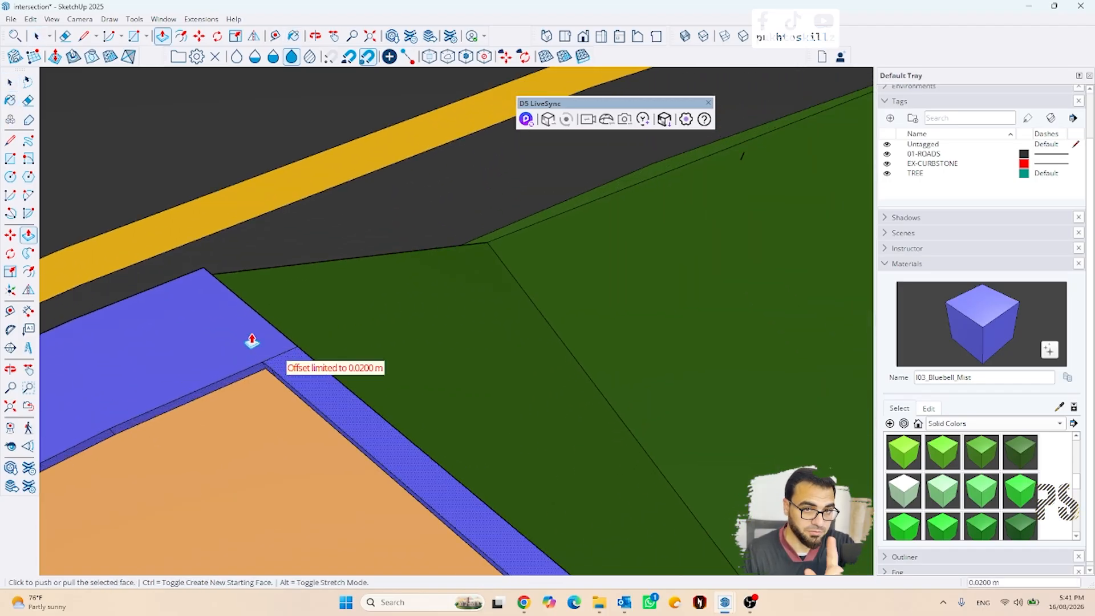
click(240, 331)
scroll(242, 332, down, 6)
middle_drag(257, 331, 737, 270)
key(space)
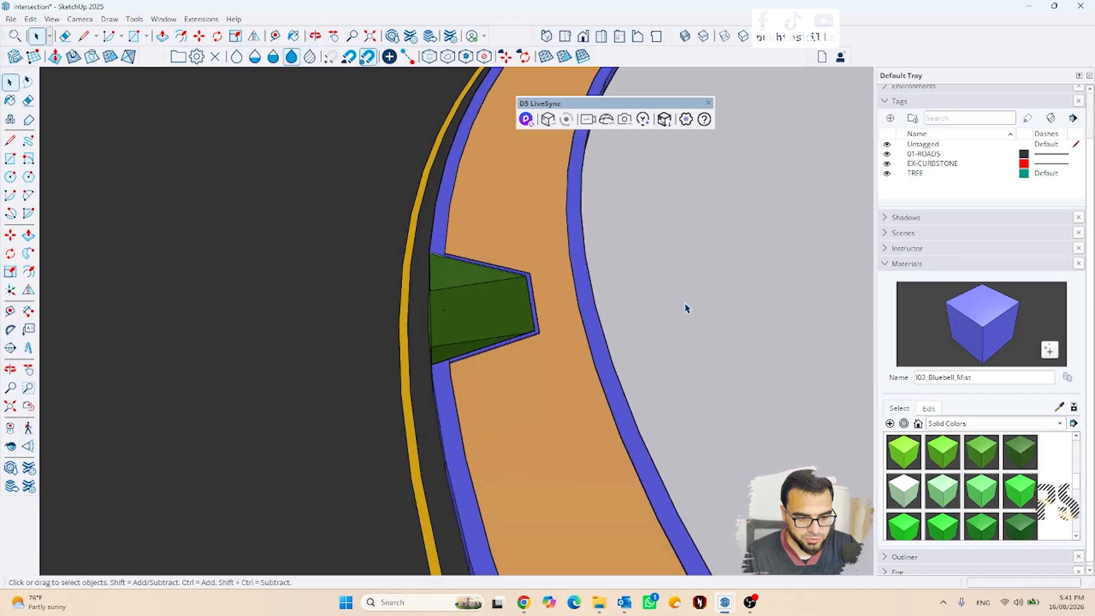
Step: Examine the ramp's placement on the curved sidewalk relative to the triangular traffic island and the rest of the intersection
scroll(652, 338, down, 3)
scroll(651, 338, down, 2)
scroll(609, 330, up, 6)
scroll(760, 322, down, 6)
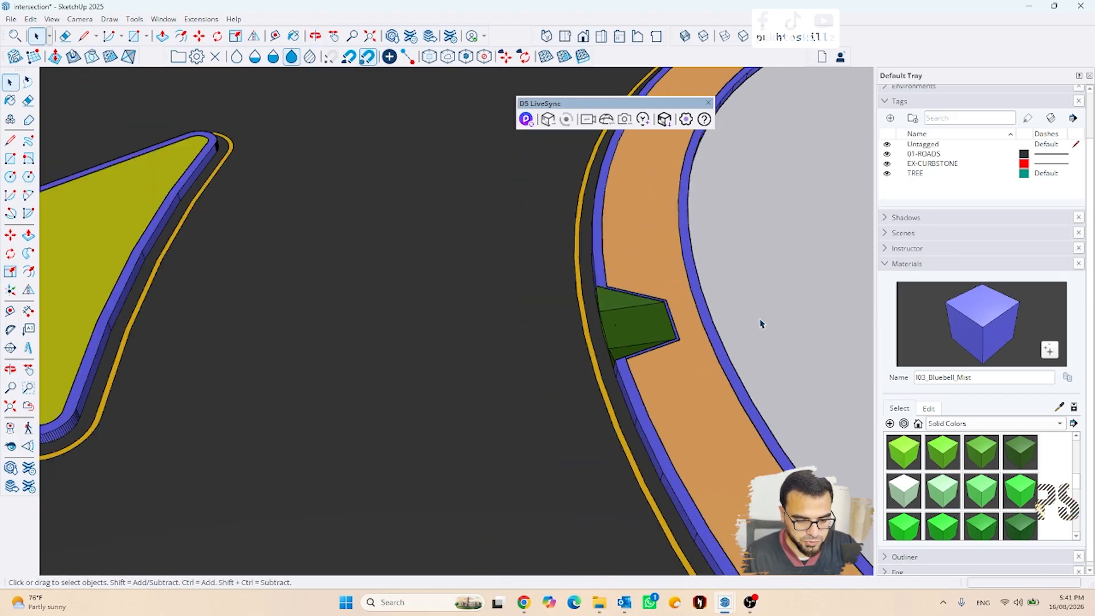
middle_drag(741, 322, 322, 308)
scroll(491, 339, up, 4)
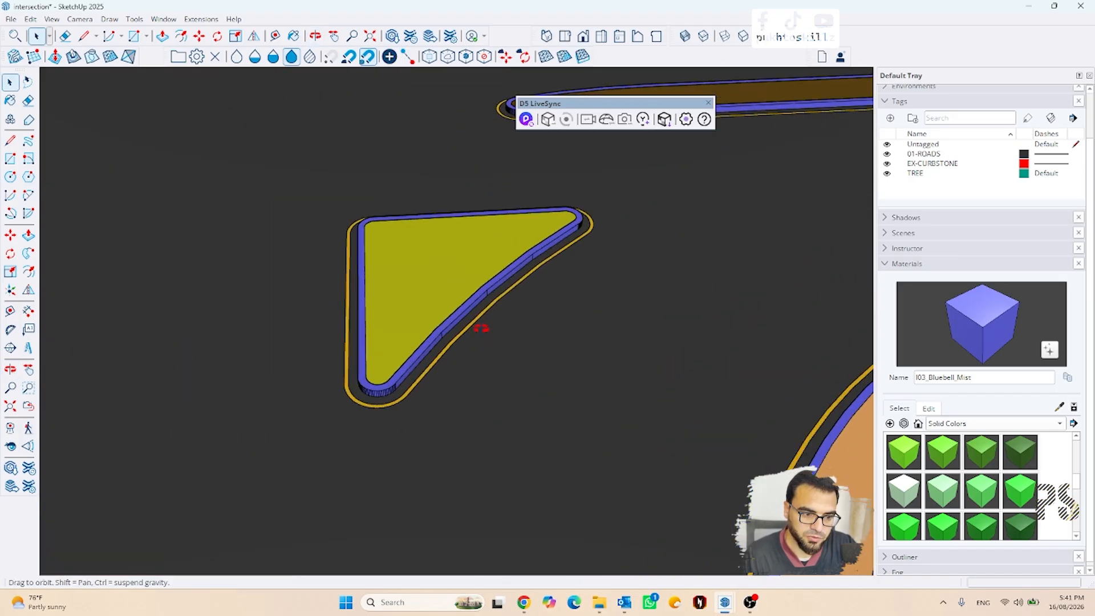
middle_drag(481, 322, 228, 338)
middle_drag(371, 321, 809, 395)
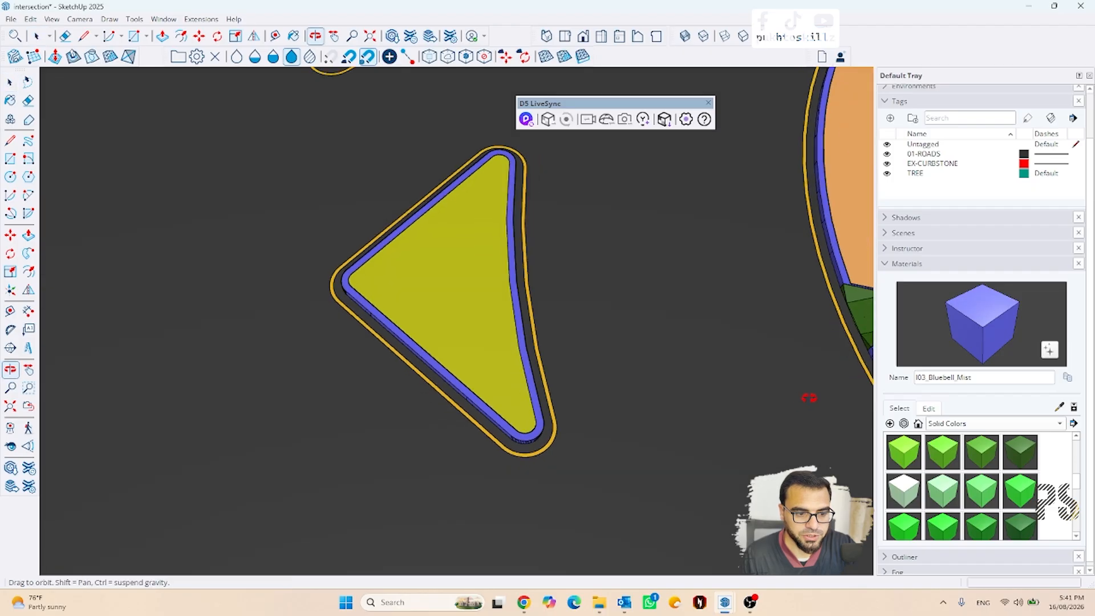
scroll(527, 366, up, 3)
scroll(254, 336, down, 1)
scroll(108, 260, down, 4)
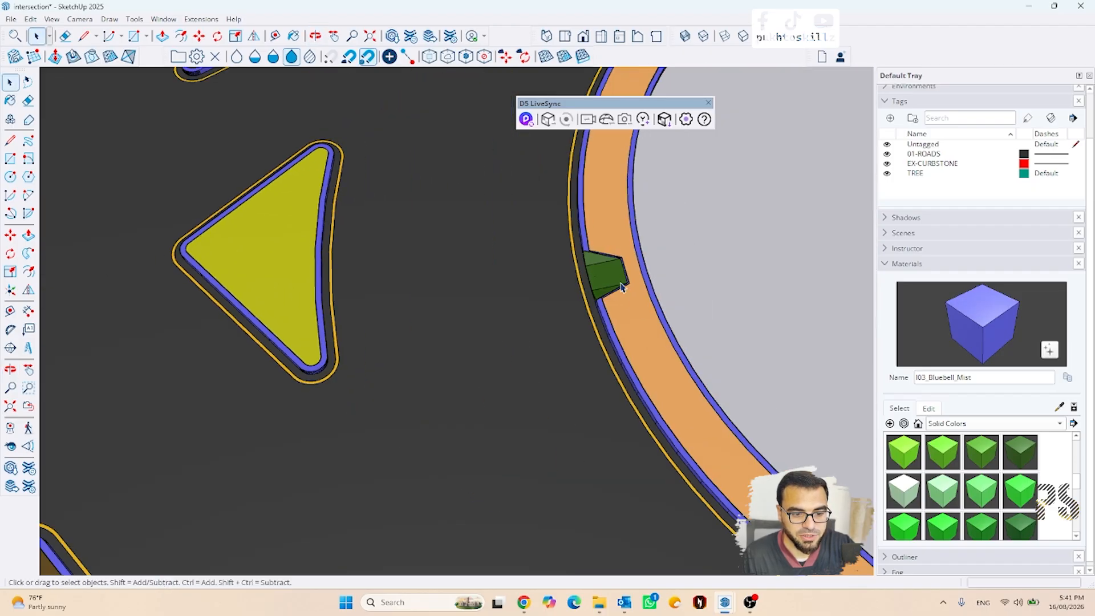
scroll(637, 273, up, 3)
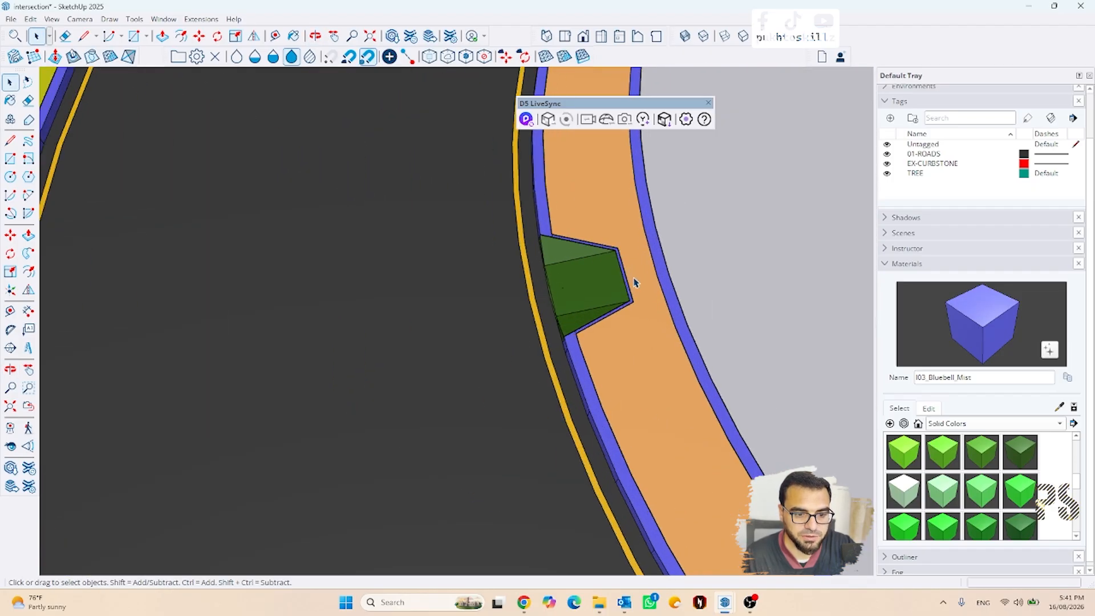
scroll(627, 280, down, 3)
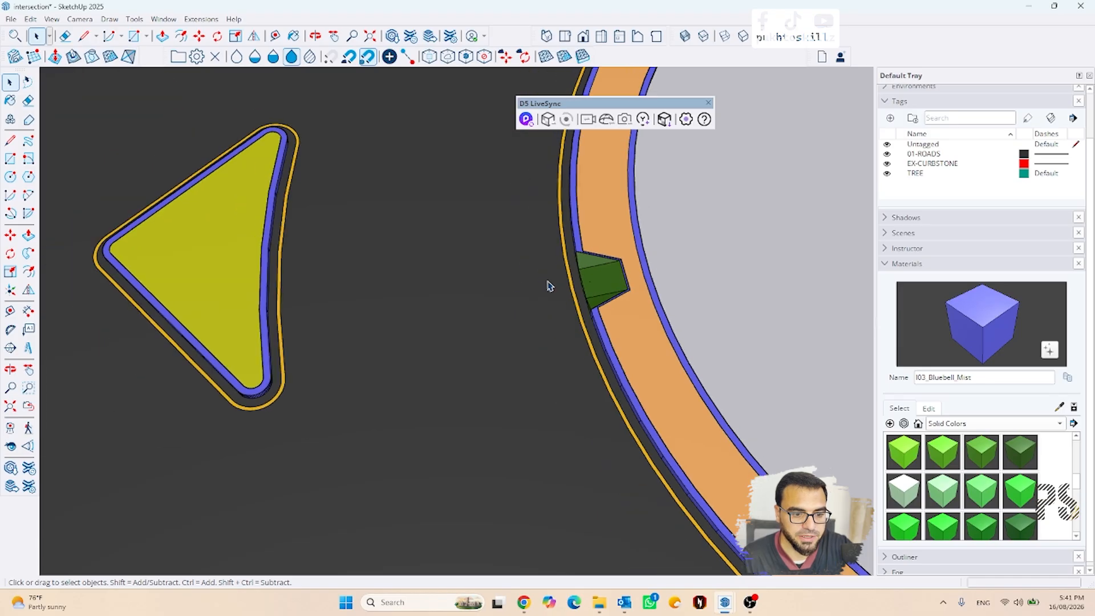
shift+middle_drag(235, 282, 665, 269)
scroll(623, 291, up, 3)
middle_drag(599, 308, 452, 325)
scroll(490, 325, down, 5)
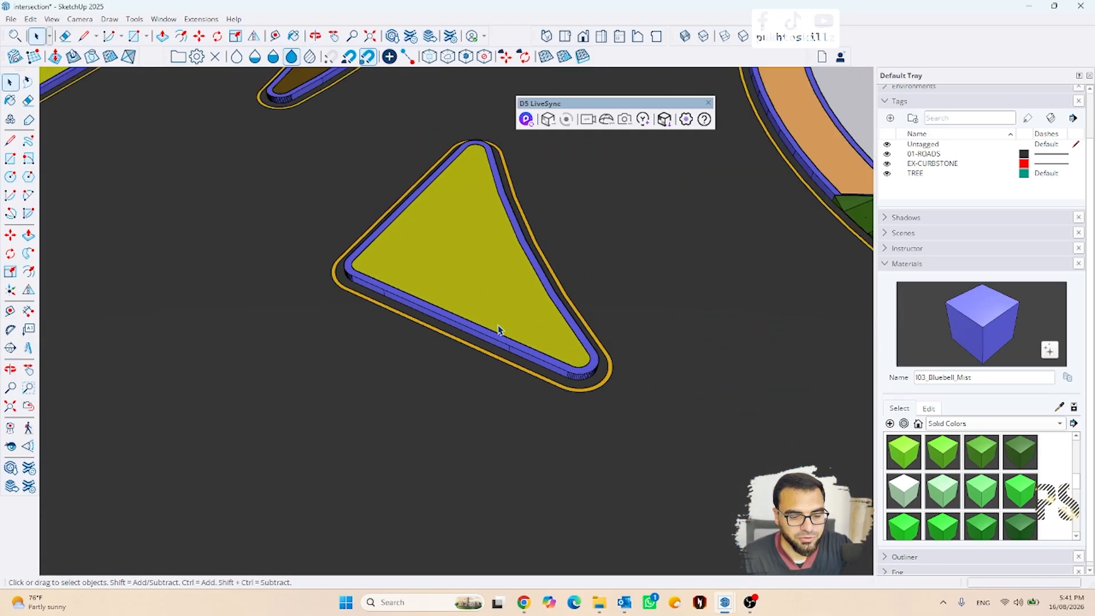
scroll(320, 335, down, 6)
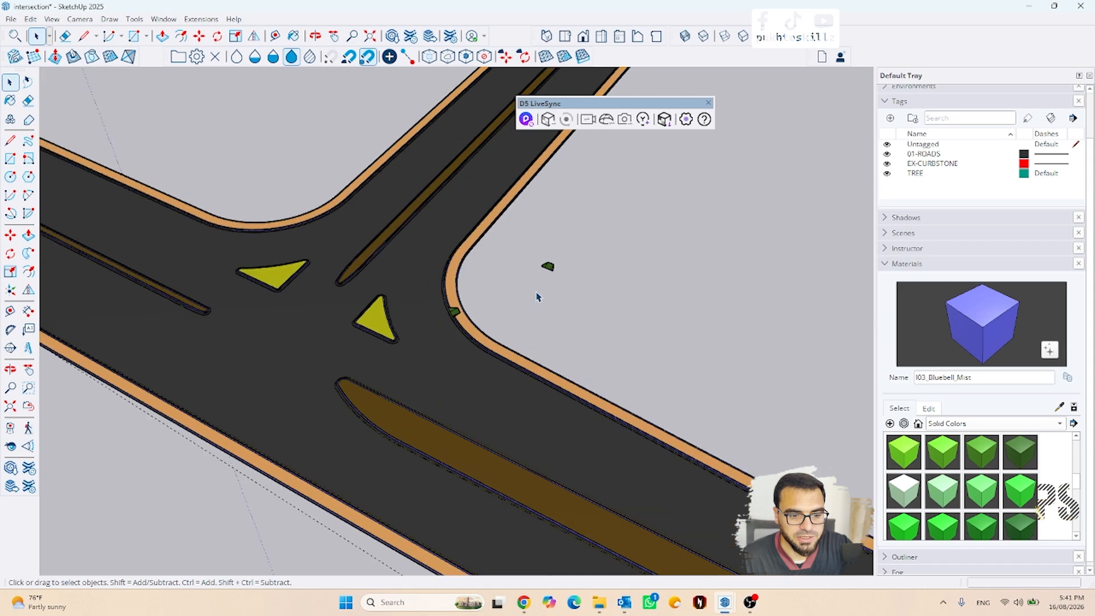
Step: Copy the spare ramp group onto the edge of the triangular traffic island, aligning its front with the outer face of the curb
scroll(545, 260, up, 10)
click(547, 263)
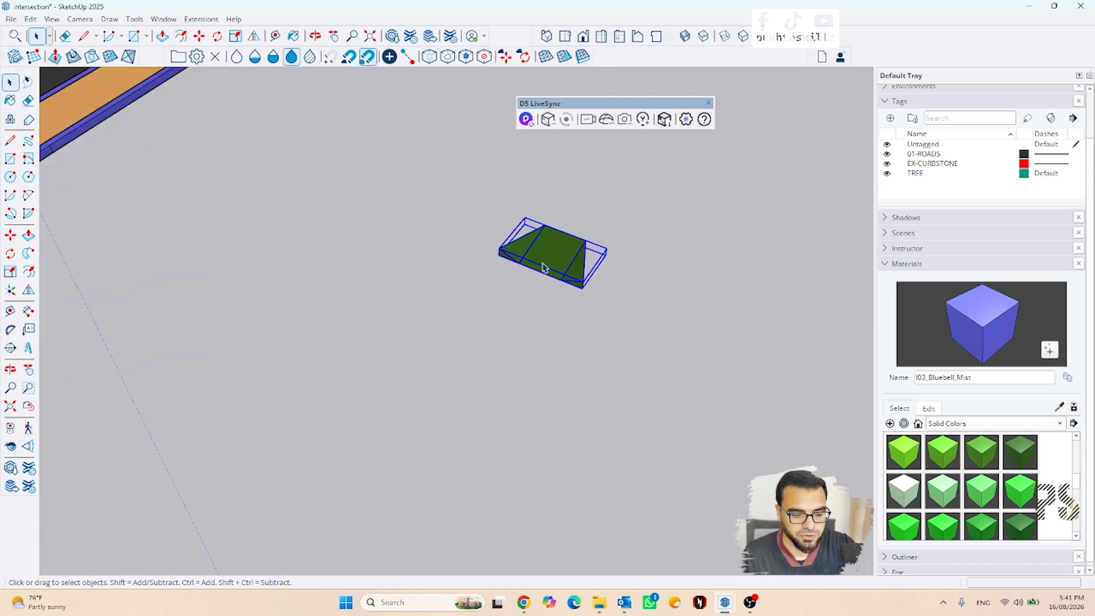
key(m)
scroll(544, 268, up, 3)
click(541, 274)
key(ctrl)
scroll(730, 239, down, 8)
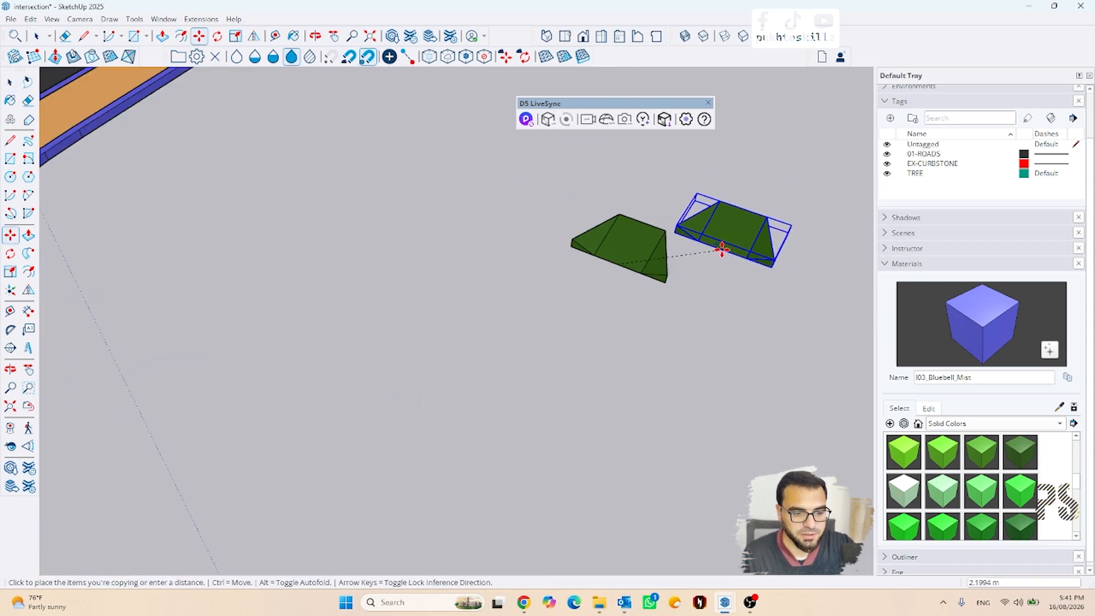
scroll(508, 341, up, 5)
scroll(508, 341, up, 5)
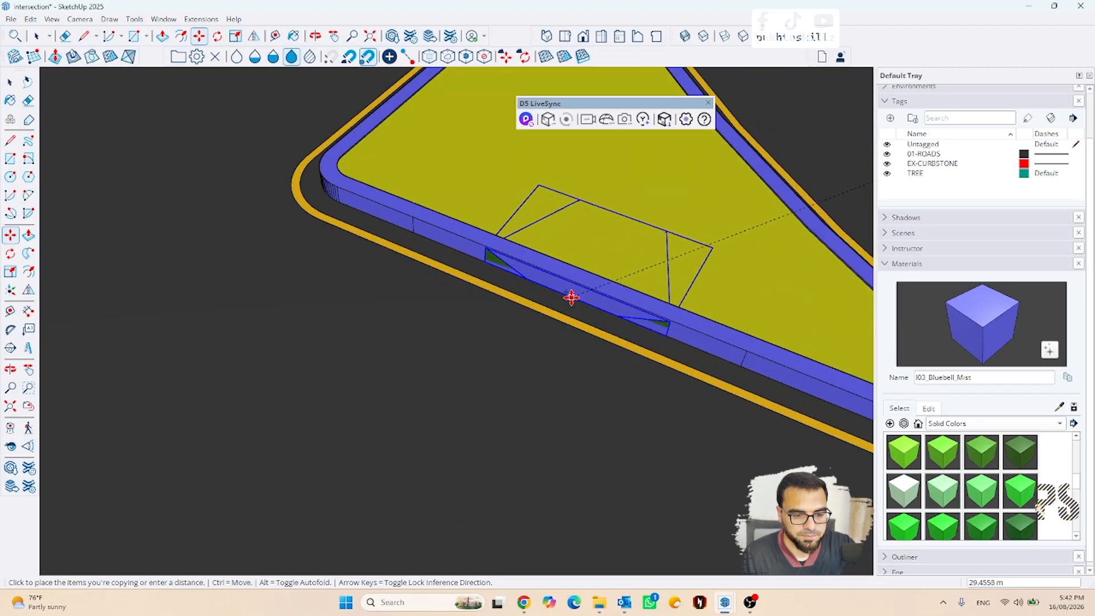
Step: Explode the copied ramp on the triangular island and delete the yellow island face that covers it
key(space)
right_click(655, 247)
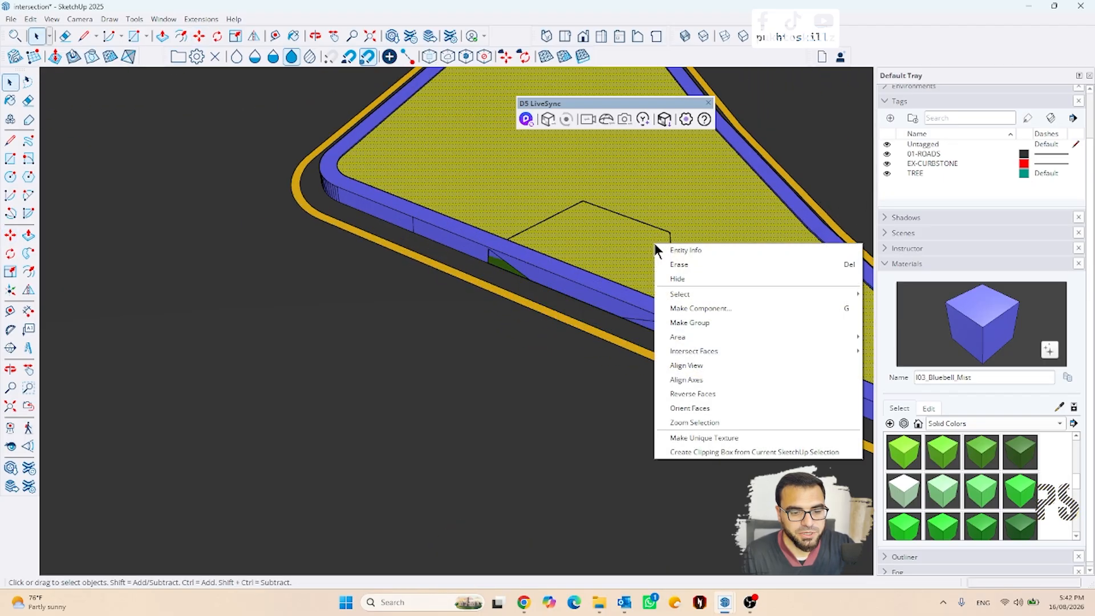
click(586, 205)
right_click(584, 201)
click(599, 281)
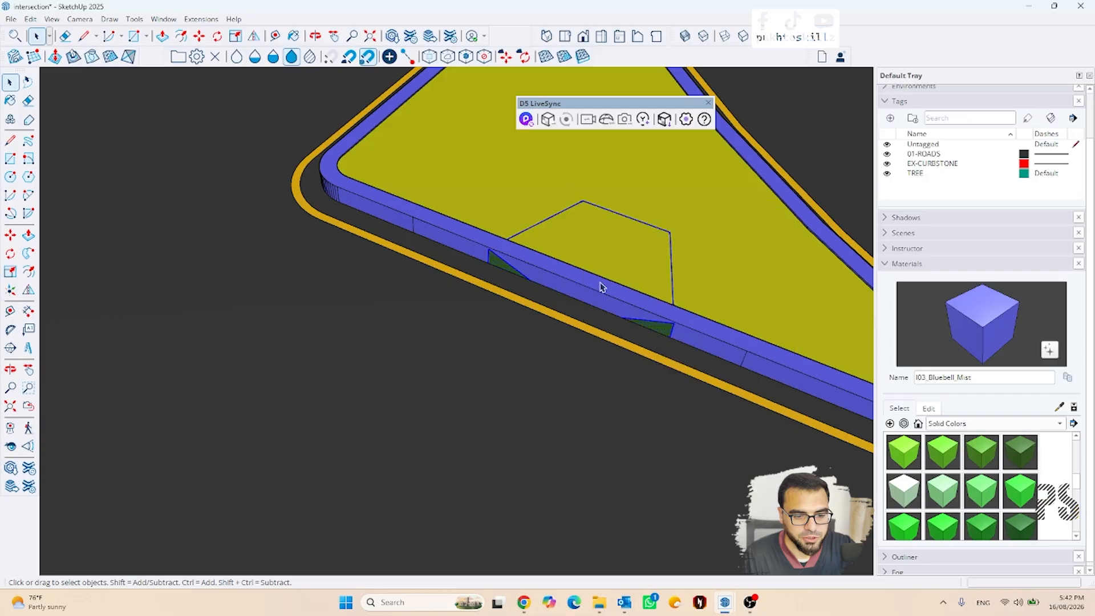
scroll(642, 294, up, 2)
click(611, 260)
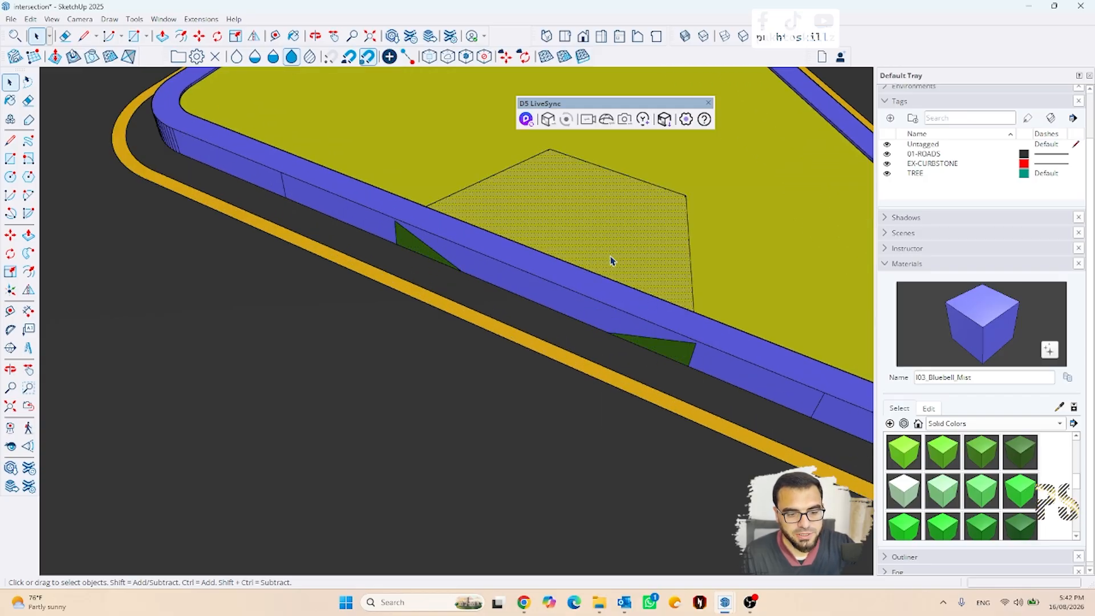
key(Delete)
Step: Draw cut lines about 0.02 m long from one end of the island ramp up to the top of the curb
scroll(627, 377, up, 5)
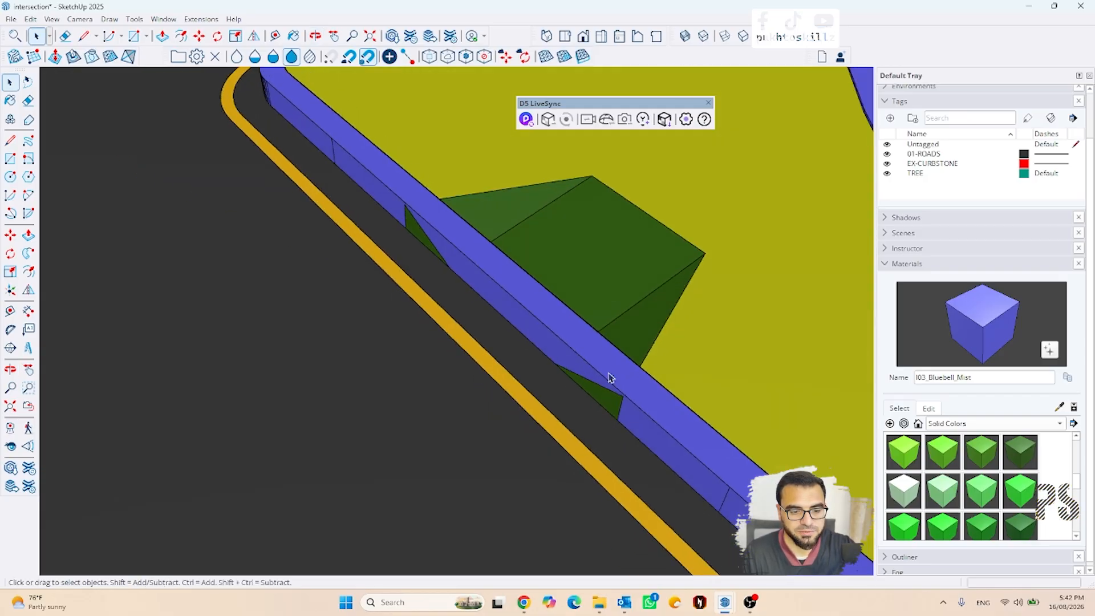
middle_drag(628, 379, 686, 370)
key(l)
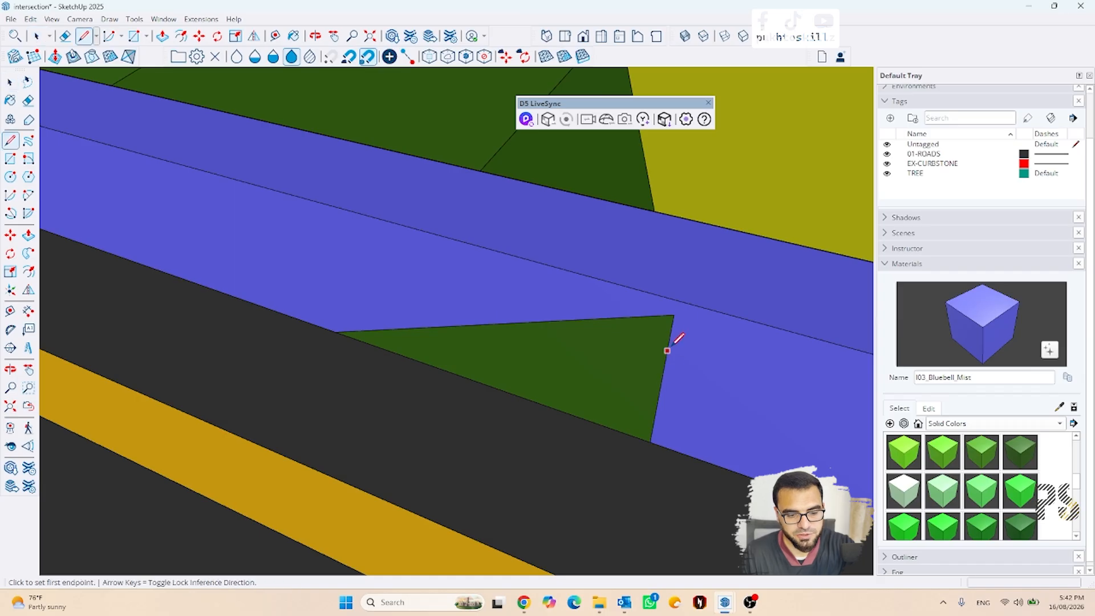
mouse_move(758, 264)
middle_down()
mouse_move(112, 288)
mouse_move(388, 361)
middle_up()
click(416, 349)
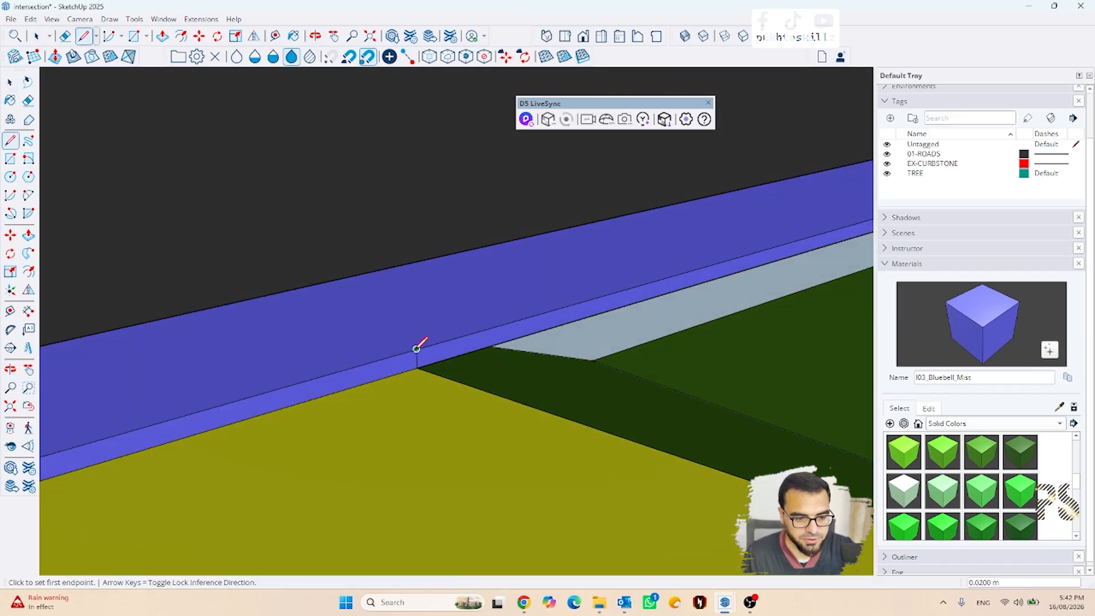
Step: Draw matching cut lines at the ramp's other end, up the curb faces and across the curb top
mouse_move(228, 349)
middle_down()
mouse_move(636, 379)
mouse_move(503, 365)
mouse_move(782, 433)
mouse_move(288, 276)
mouse_move(629, 453)
middle_up()
click(506, 372)
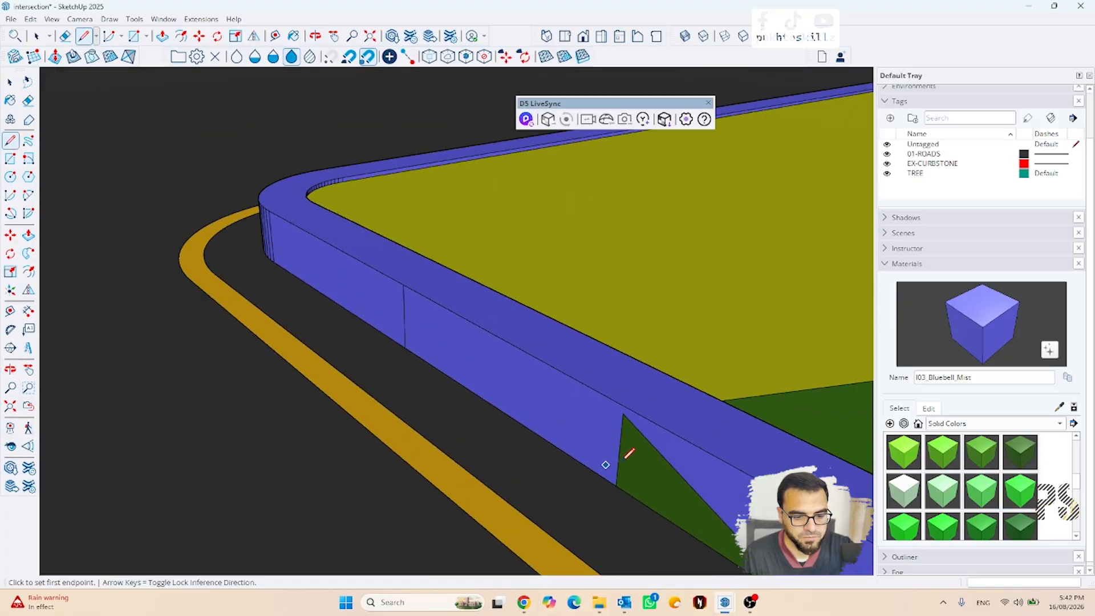
scroll(627, 453, up, 5)
click(614, 388)
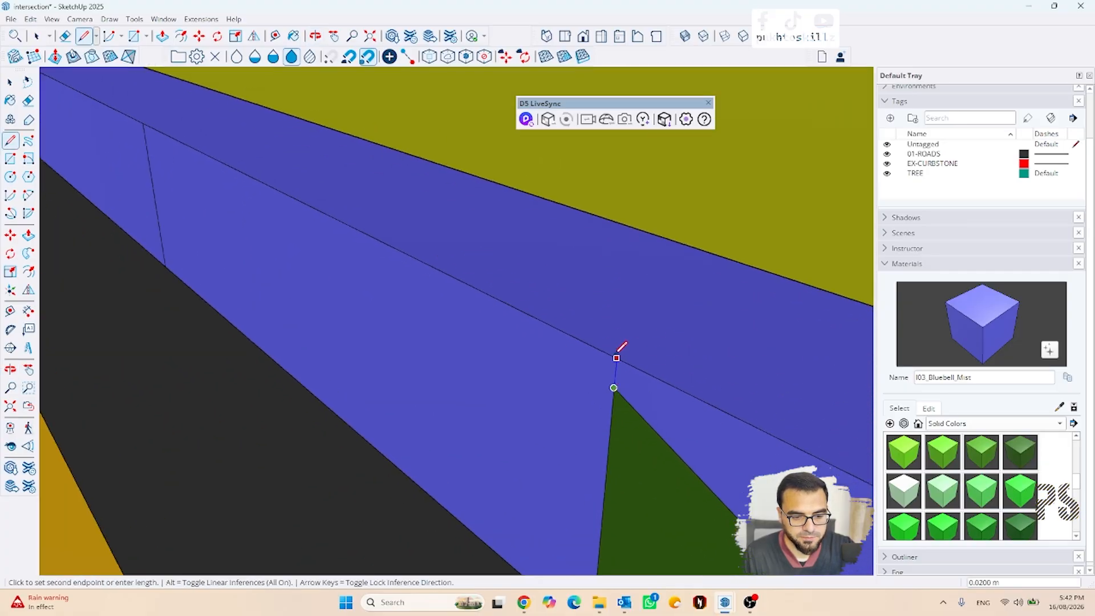
middle_drag(622, 358, 795, 397)
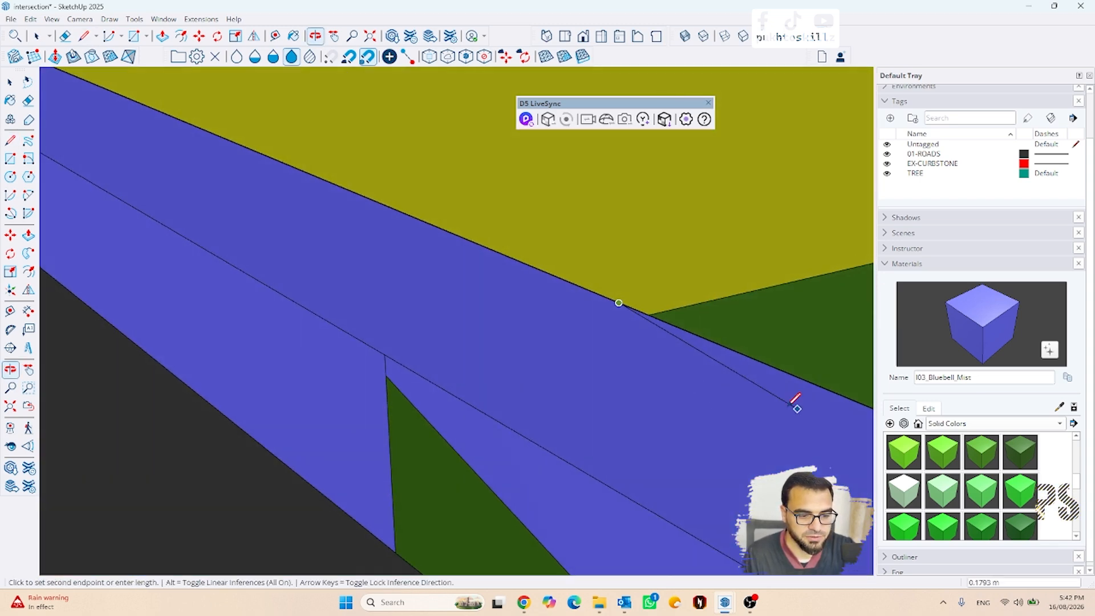
click(385, 356)
key(space)
scroll(337, 361, down, 5)
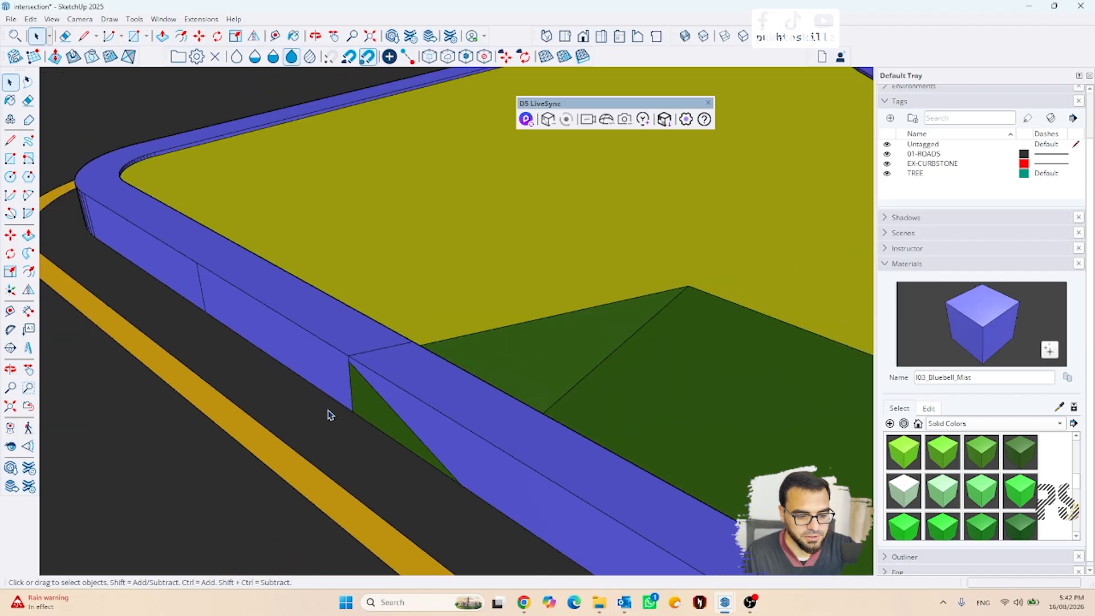
Step: Erase the curb section and leftover edges that cross the ramp opening between the two cuts
middle_drag(329, 414, 684, 349)
key(e)
scroll(690, 342, down, 5)
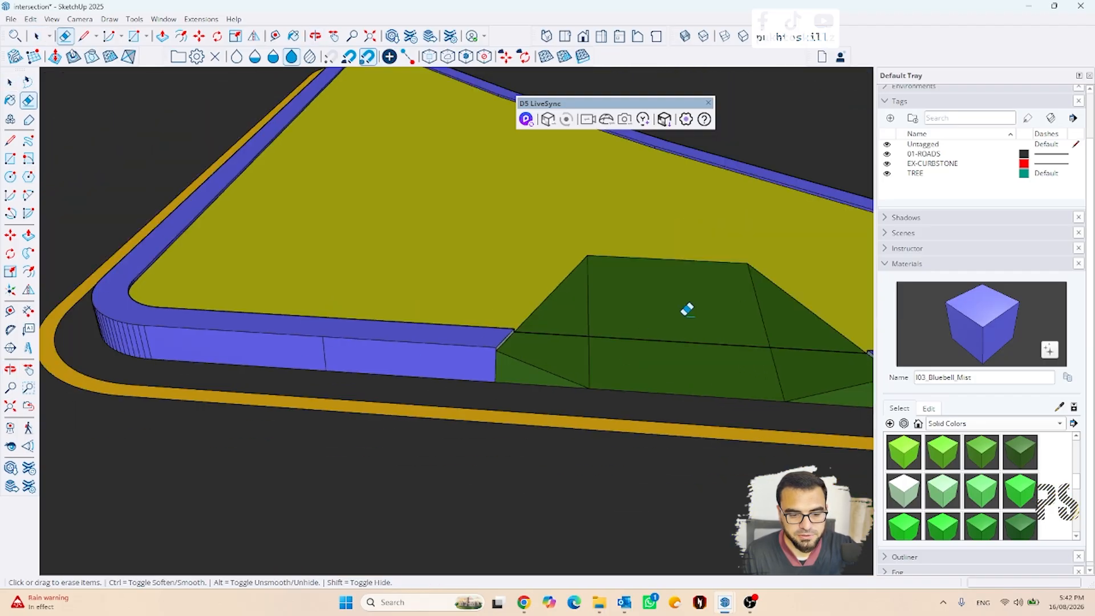
key(space)
Step: Offset the ramp's three edges that meet the island surface outward by 0.05 m
middle_drag(705, 301, 237, 384)
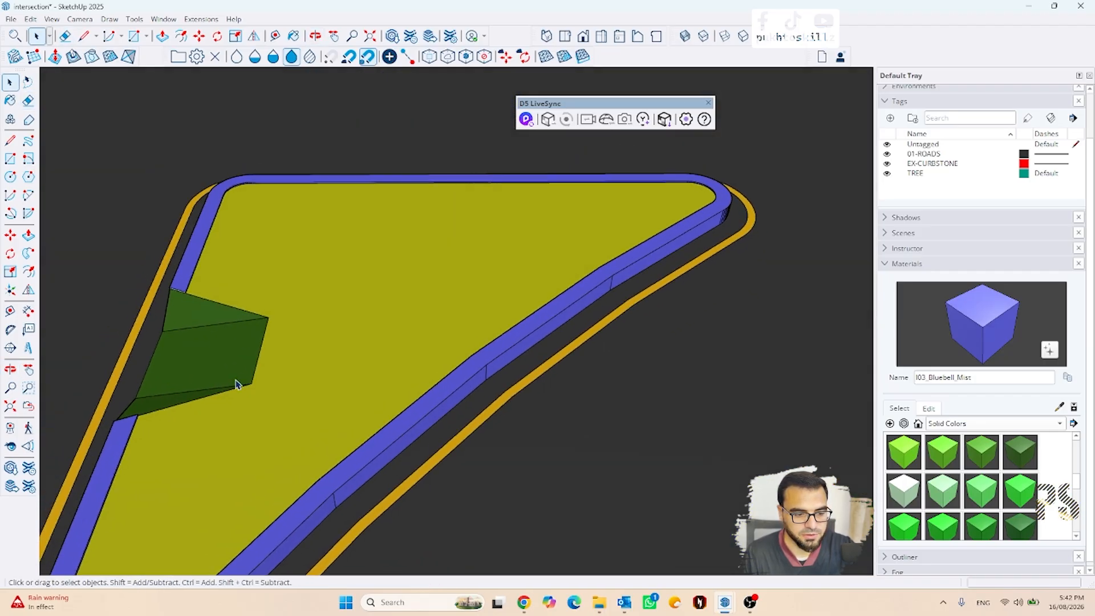
scroll(549, 330, up, 5)
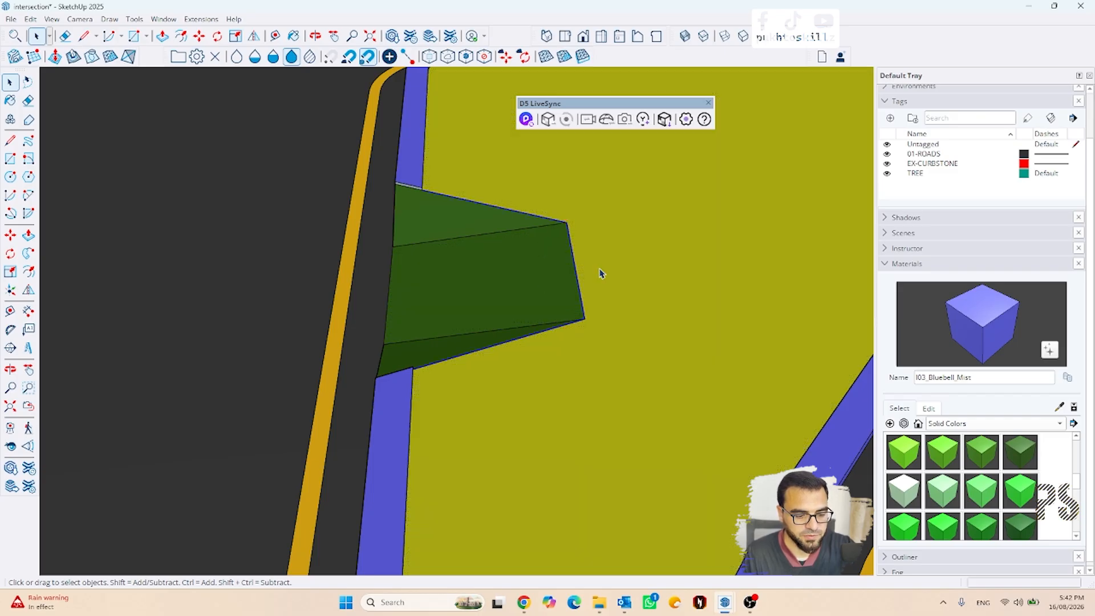
key(f)
click(574, 267)
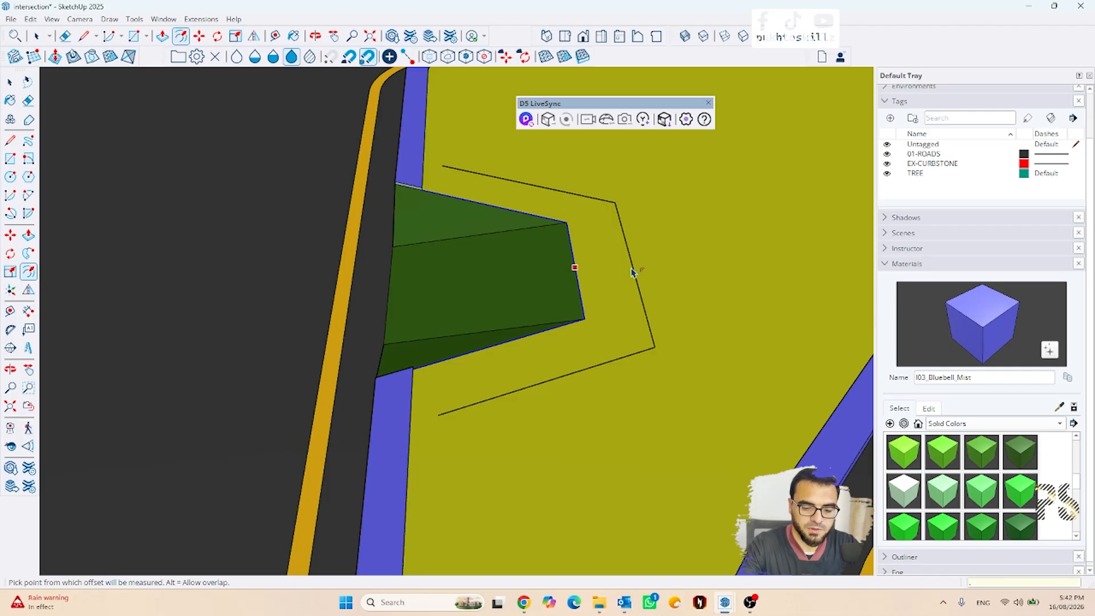
text(.05)
key(Return)
key(space)
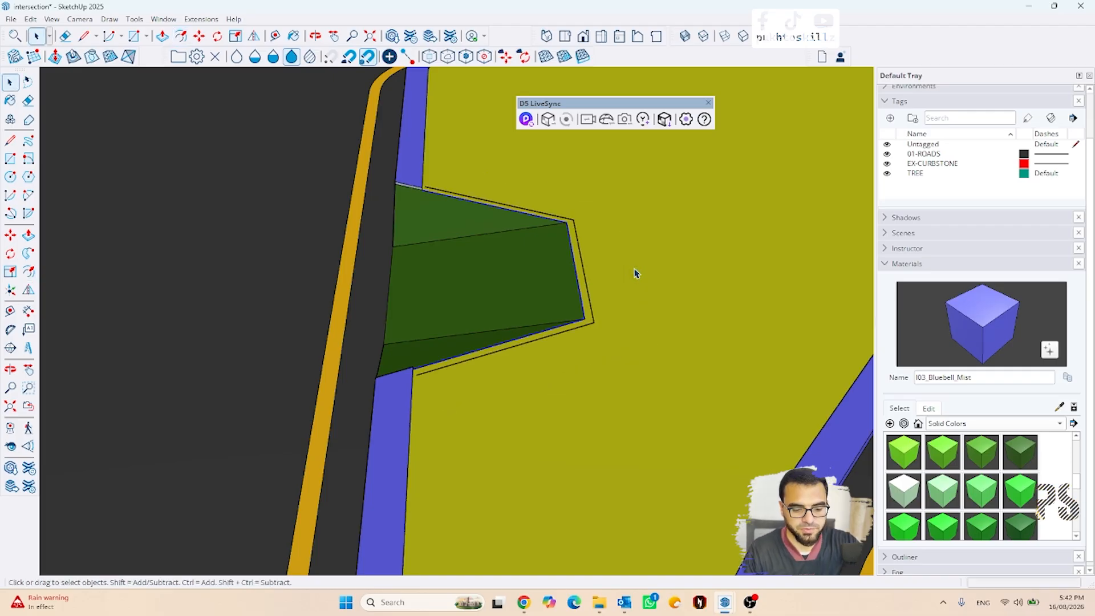
Step: Draw short lines extending both ends of the offset outline to the island curb, closing the border strip
middle_drag(477, 298, 223, 411)
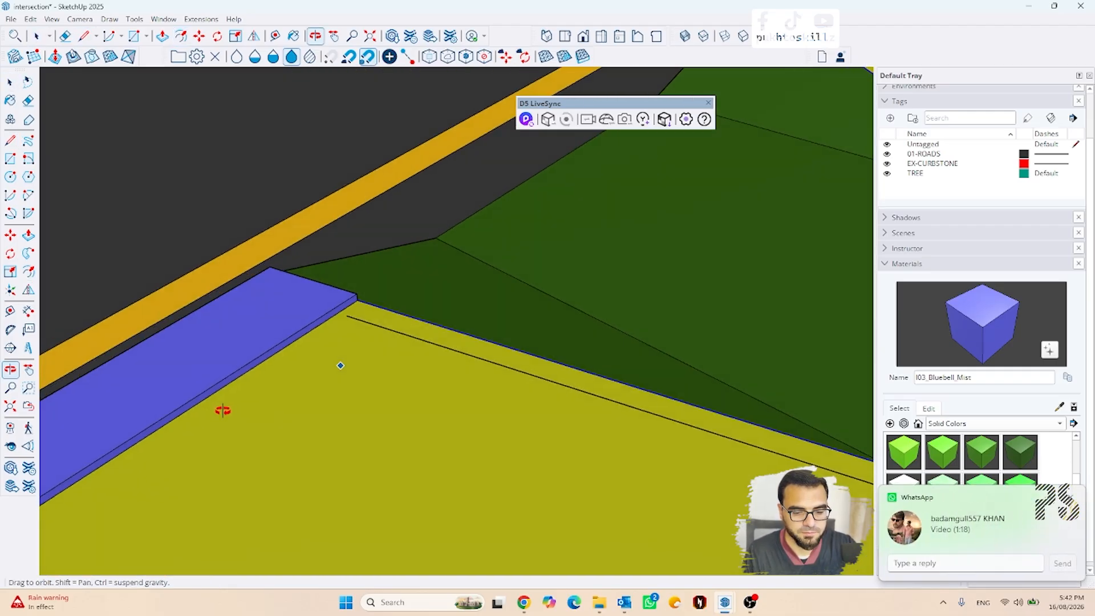
key(l)
click(347, 315)
scroll(339, 315, up, 2)
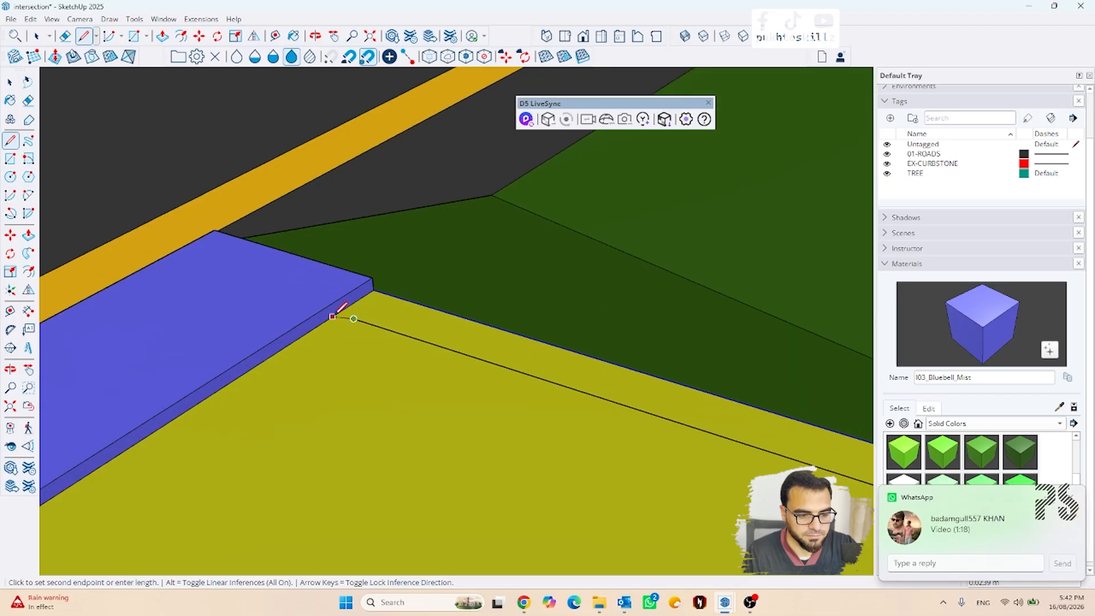
click(332, 317)
scroll(179, 391, down, 6)
scroll(479, 219, up, 6)
click(298, 336)
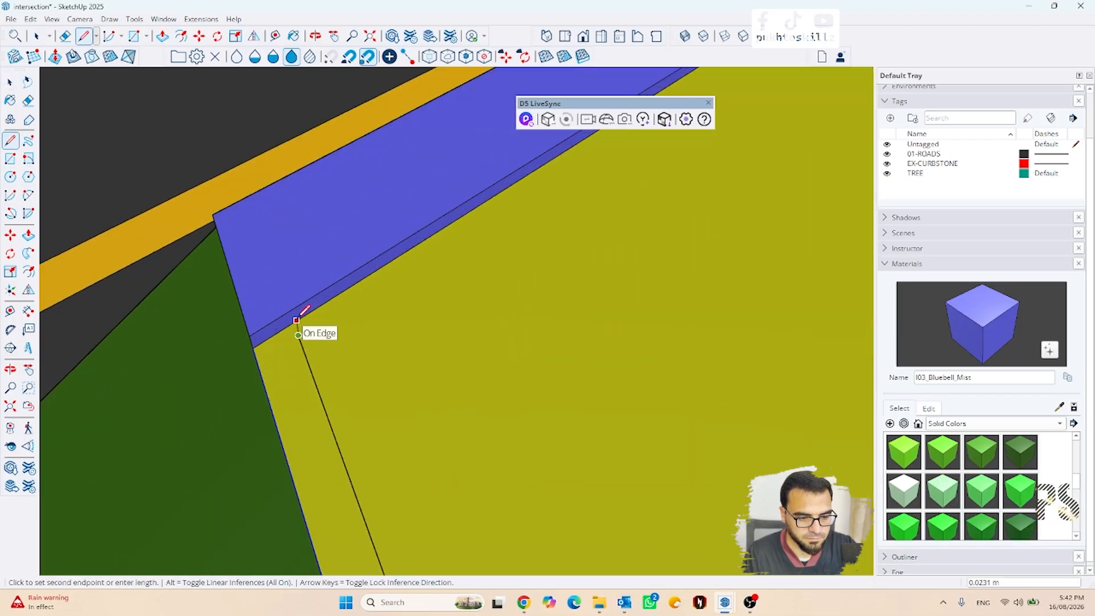
click(297, 318)
Step: Paint the island ramp's border strip with I03_Bluebell_Mist and raise it 0.02 m to the curb top
key(space)
click(288, 375)
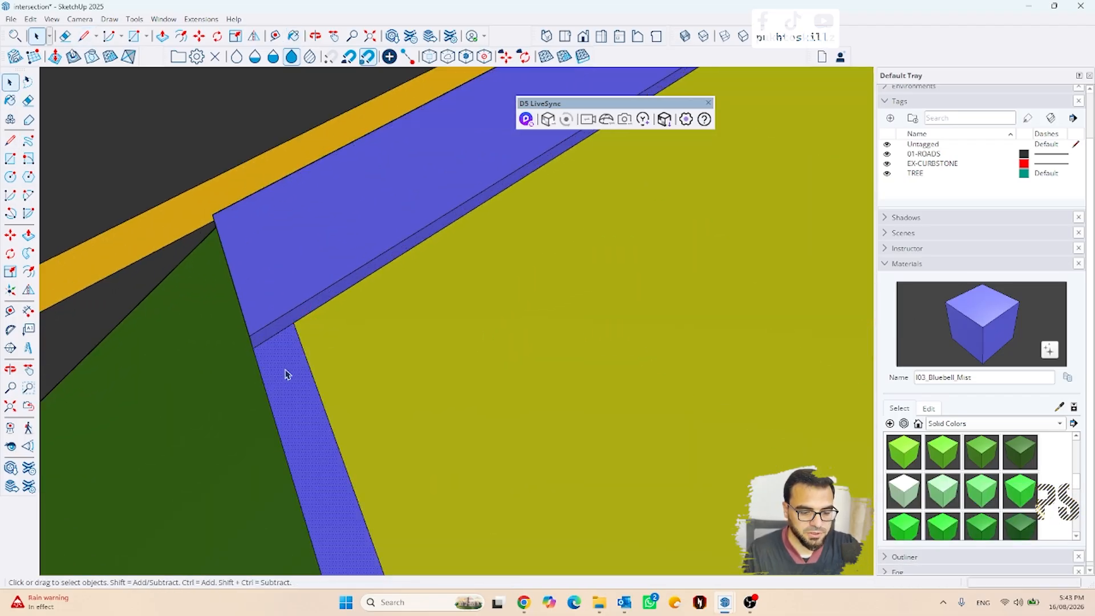
key(p)
click(284, 374)
click(257, 311)
key(space)
scroll(583, 271, down, 5)
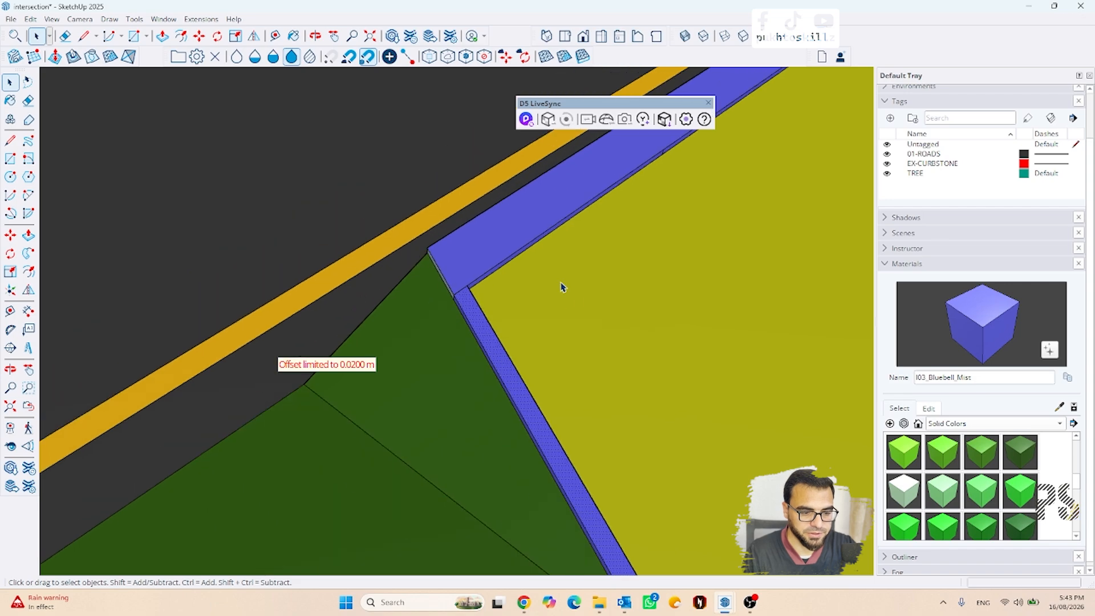
Step: Examine the island ramp's position relative to the ramp on the curved sidewalk and the neighbouring medians
scroll(562, 287, down, 7)
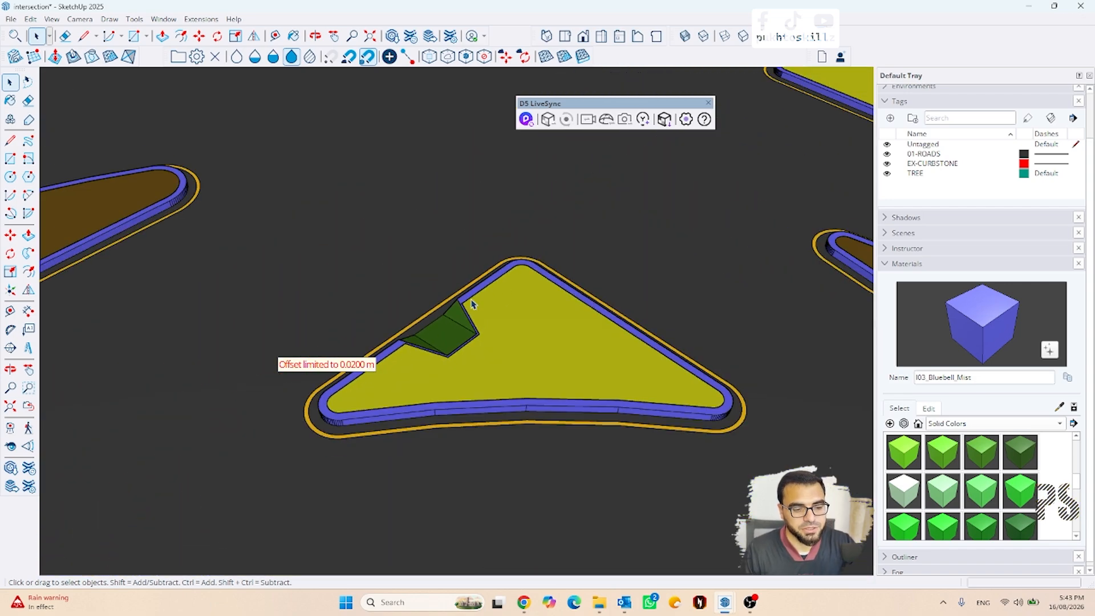
scroll(471, 304, down, 5)
scroll(516, 467, up, 4)
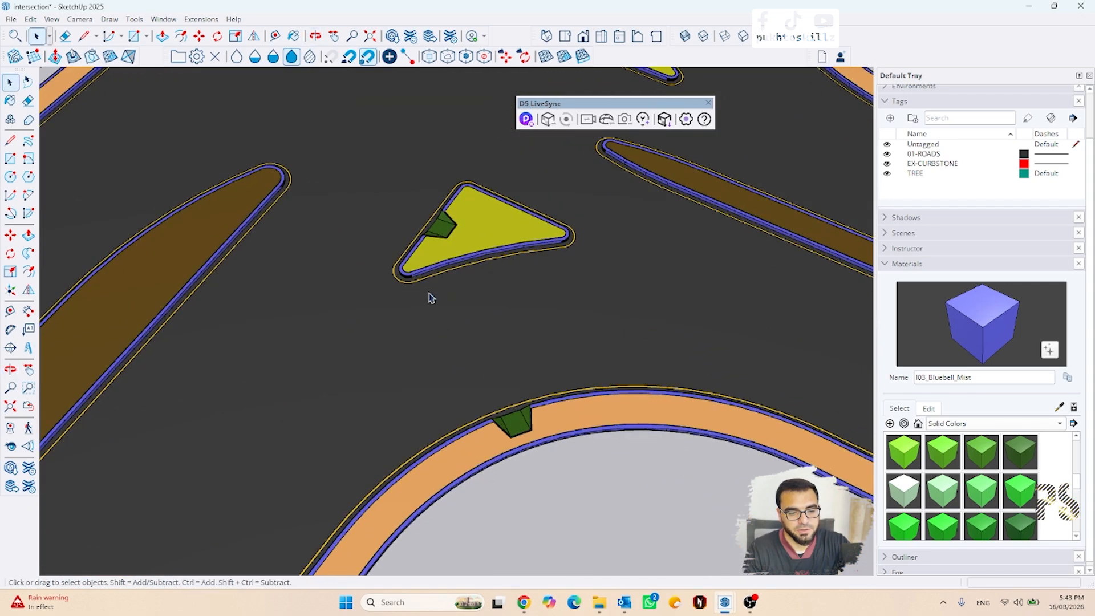
scroll(515, 441, up, 2)
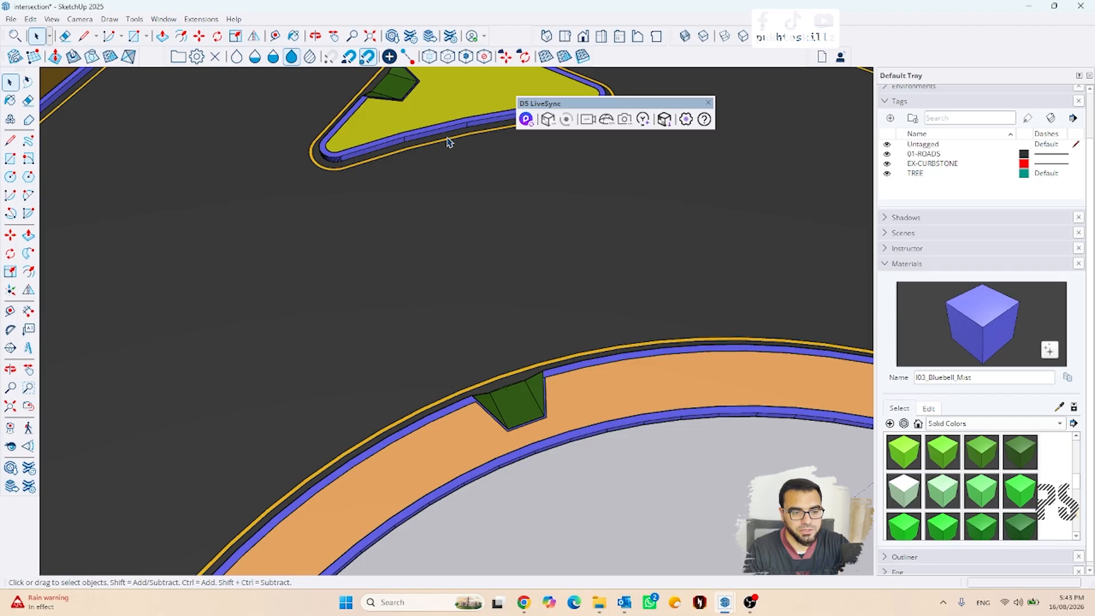
shift+middle_drag(447, 128, 418, 274)
scroll(396, 250, up, 3)
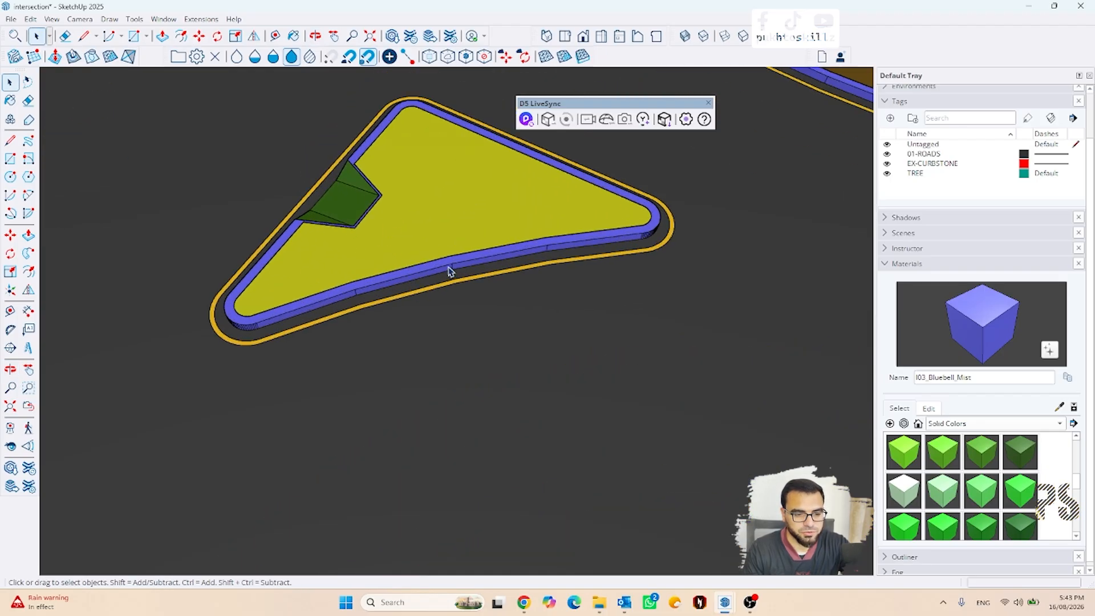
scroll(454, 245, down, 2)
shift+middle_drag(448, 247, 368, 377)
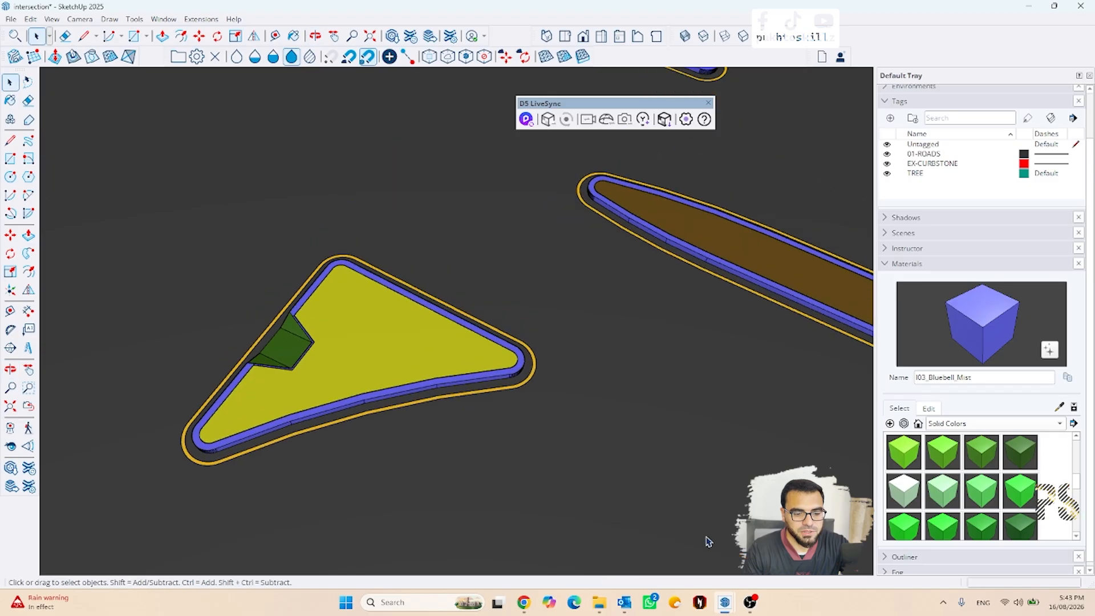
Step: Switch to the intersection (1) model and examine how its ramps line up with the crosswalks between sidewalks and triangular islands
mouse_move(732, 603)
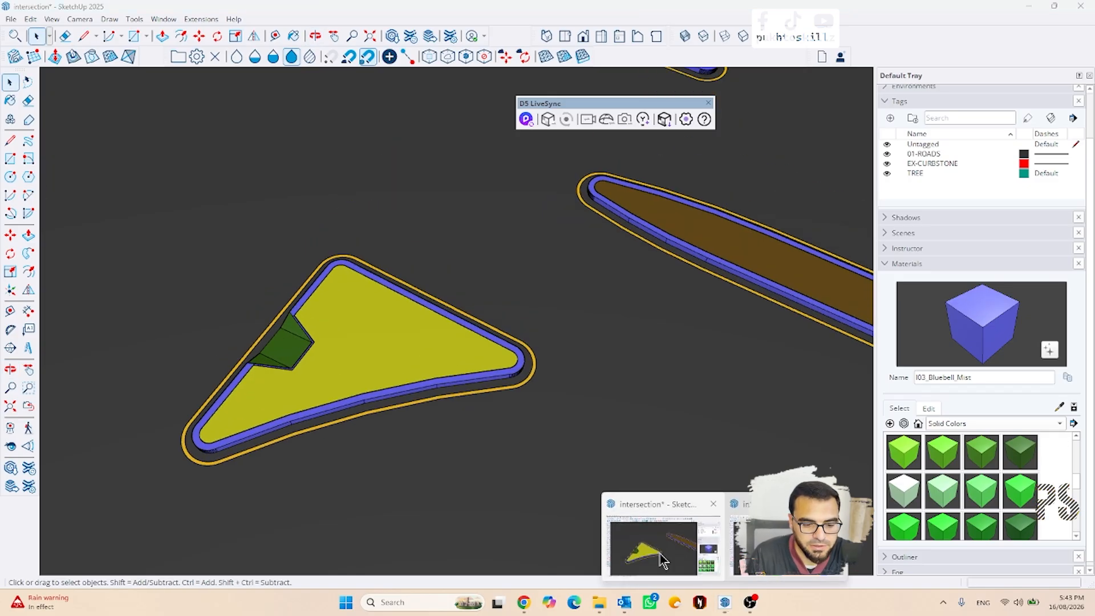
click(747, 544)
scroll(703, 350, down, 5)
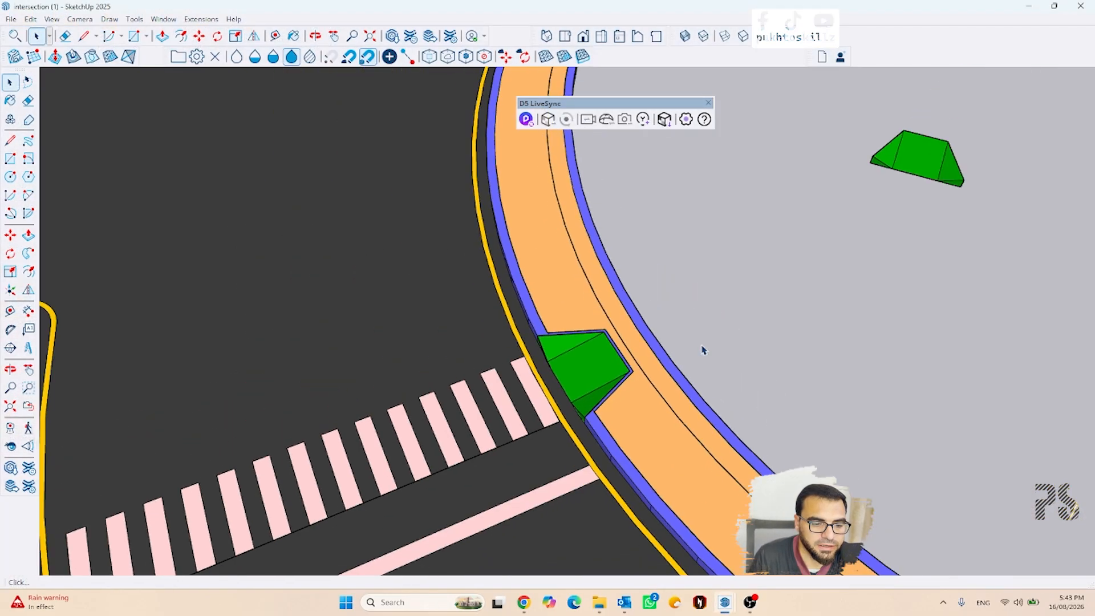
scroll(703, 349, down, 4)
middle_drag(574, 396, 257, 354)
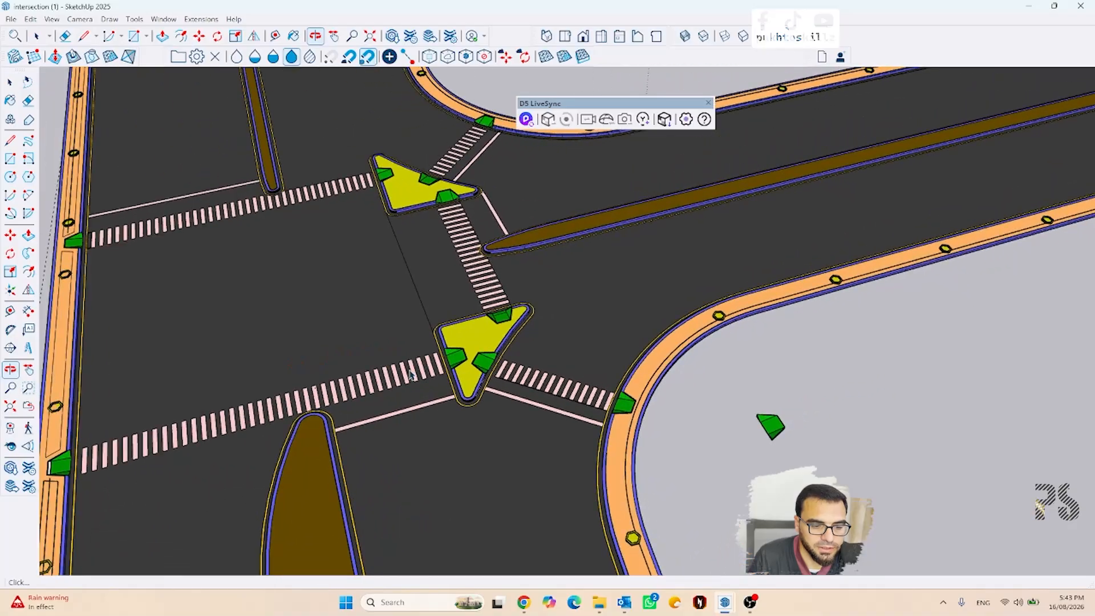
scroll(589, 388, up, 3)
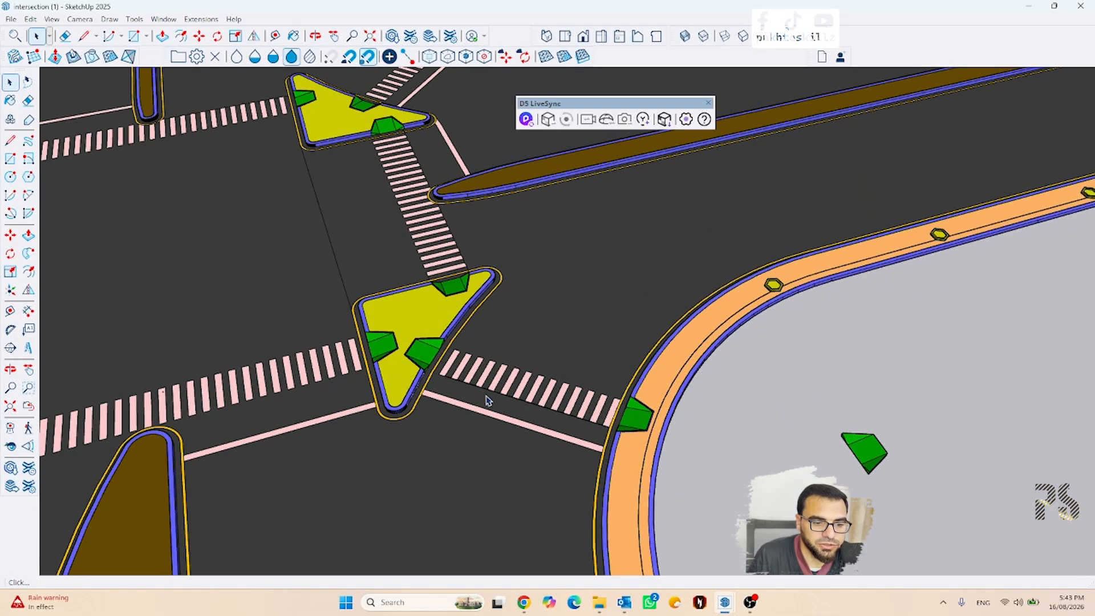
scroll(561, 419, up, 2)
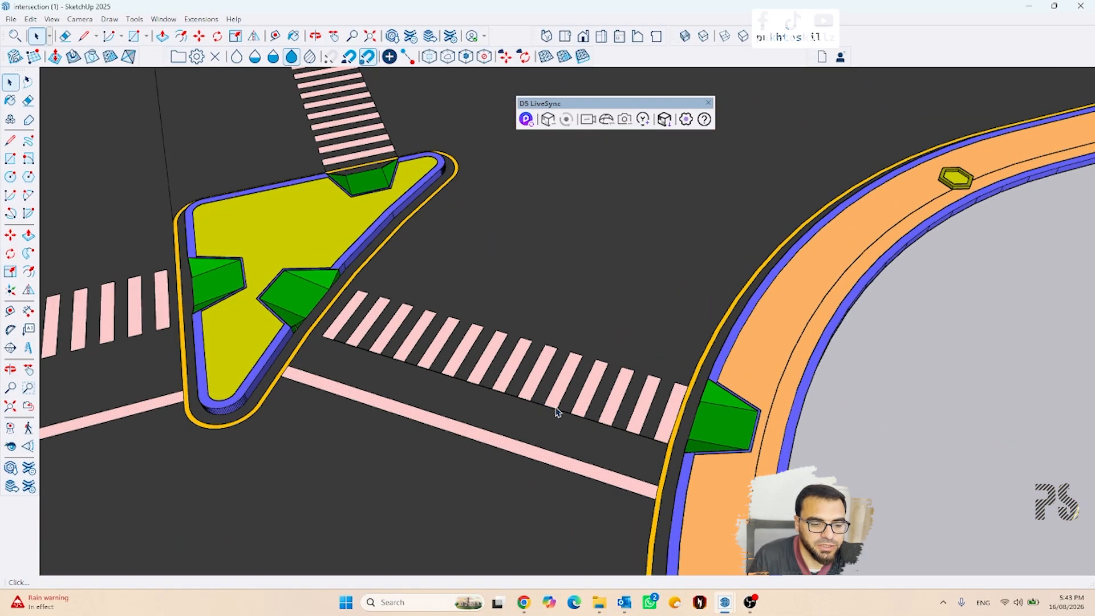
scroll(611, 410, down, 6)
middle_drag(623, 398, 332, 398)
scroll(502, 319, up, 2)
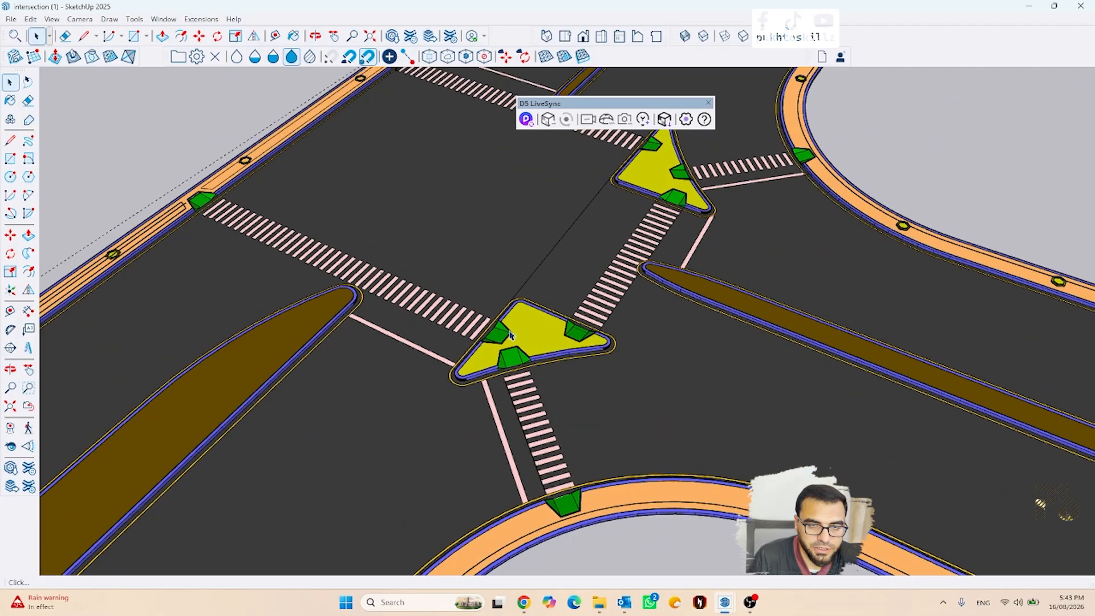
scroll(511, 335, down, 5)
scroll(556, 446, up, 6)
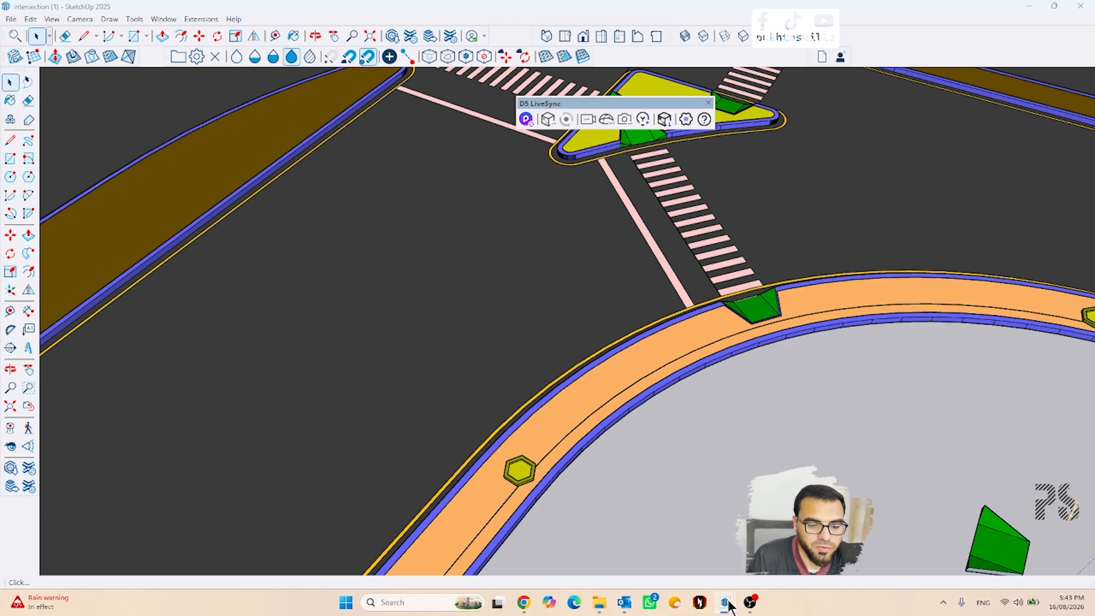
Step: Switch back to the intersection model and examine the ramp and its raised border on the curved sidewalk
mouse_move(724, 602)
click(635, 547)
scroll(549, 320, down, 6)
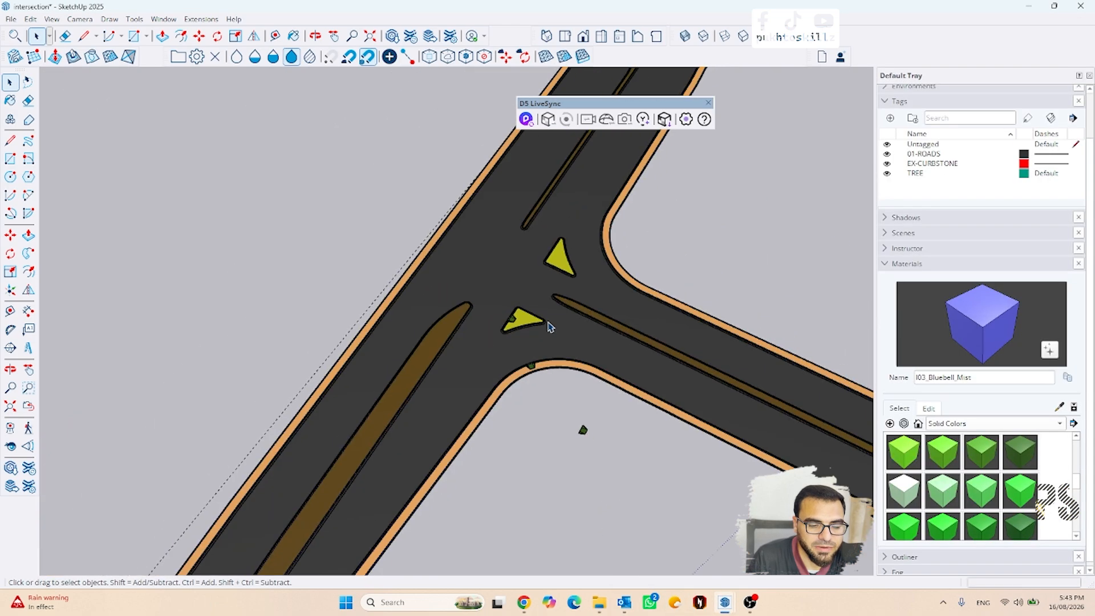
scroll(549, 322, up, 2)
scroll(502, 365, up, 8)
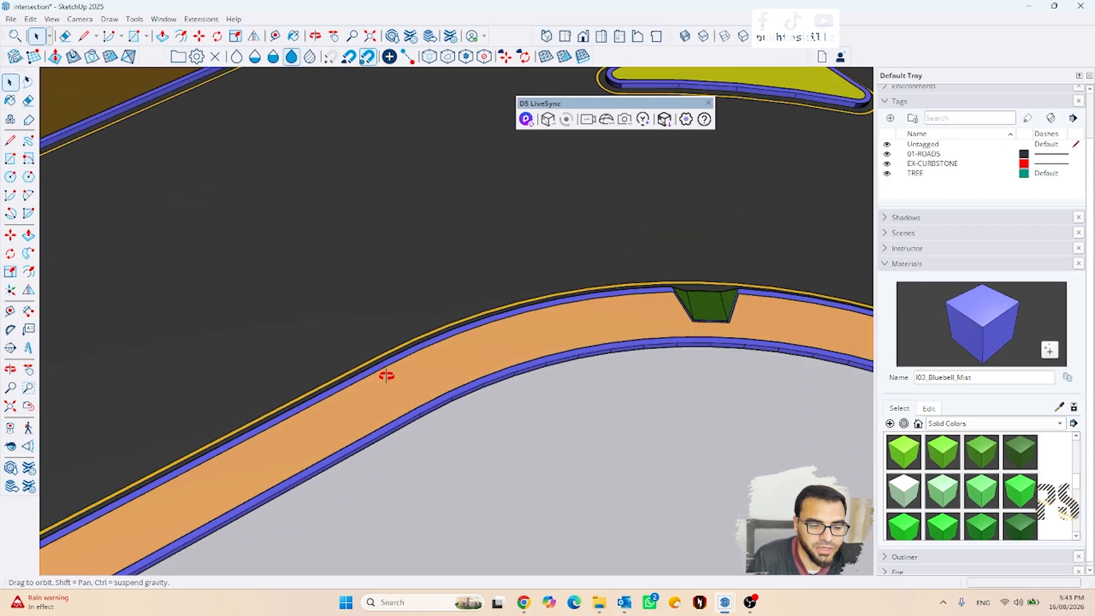
middle_drag(354, 392, 706, 358)
scroll(501, 359, down, 5)
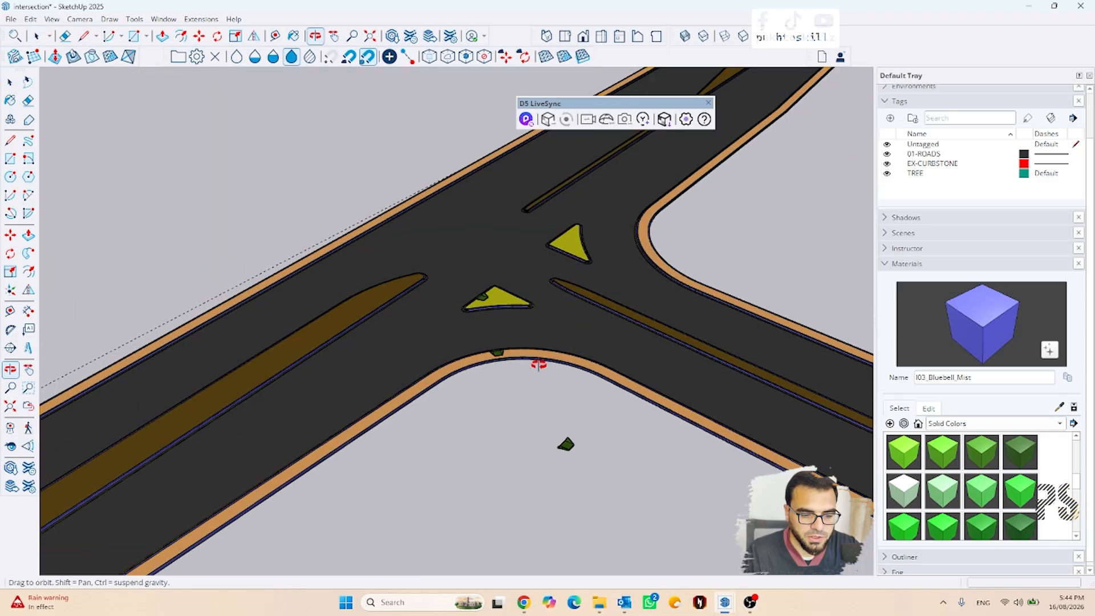
scroll(506, 369, up, 8)
scroll(454, 366, up, 3)
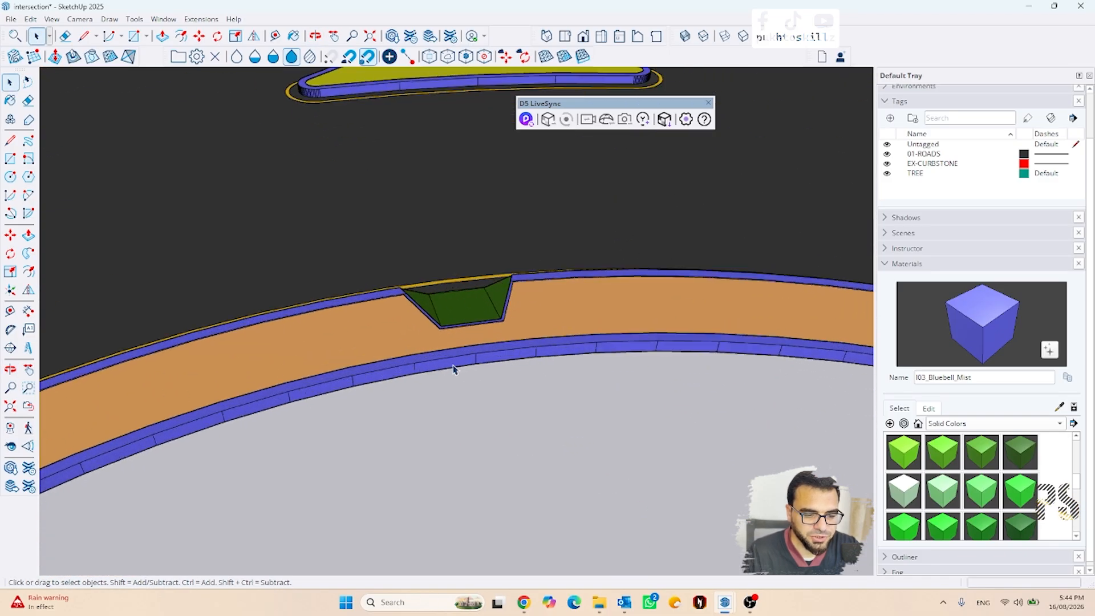
scroll(451, 373, up, 2)
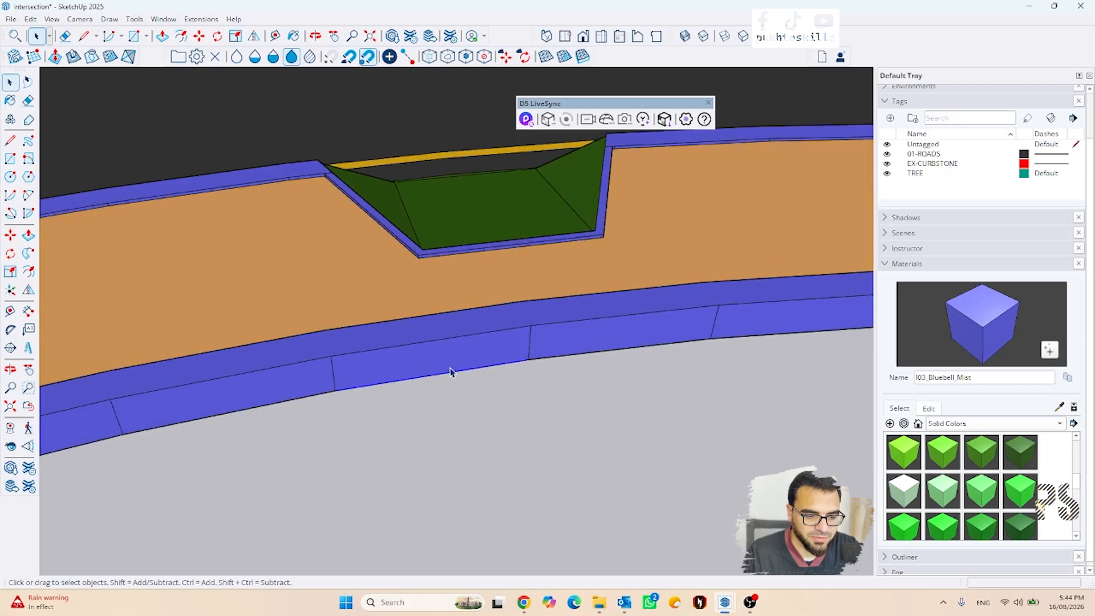
Step: Repaint all Bluebell Mist curb faces across the sidewalks, medians and islands with L04_Berry_Fizz
scroll(452, 372, down, 2)
scroll(627, 353, down, 2)
scroll(895, 468, down, 6)
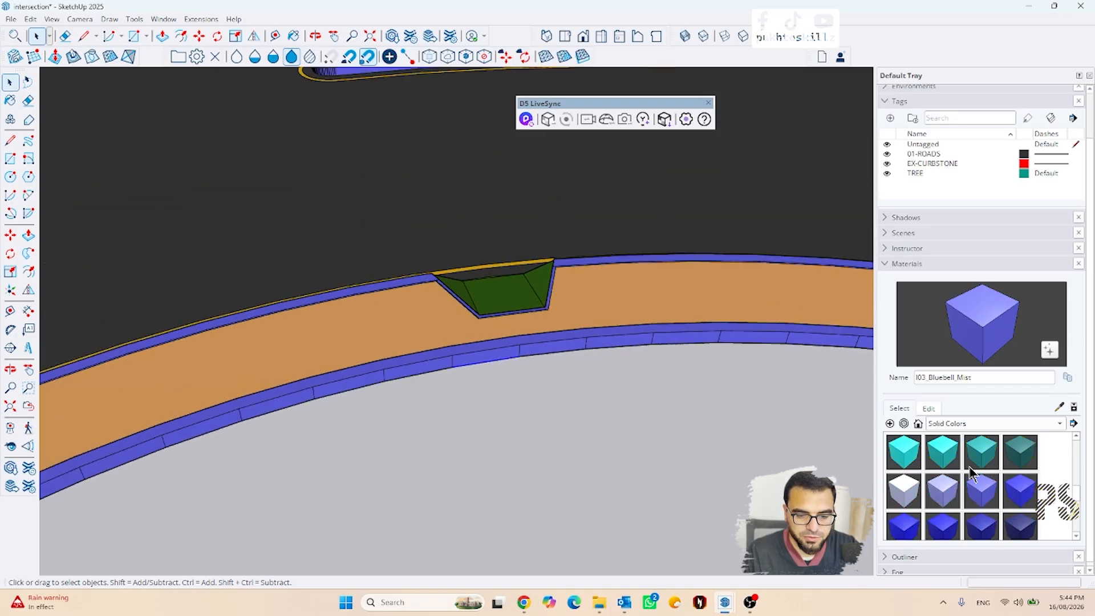
scroll(966, 461, down, 2)
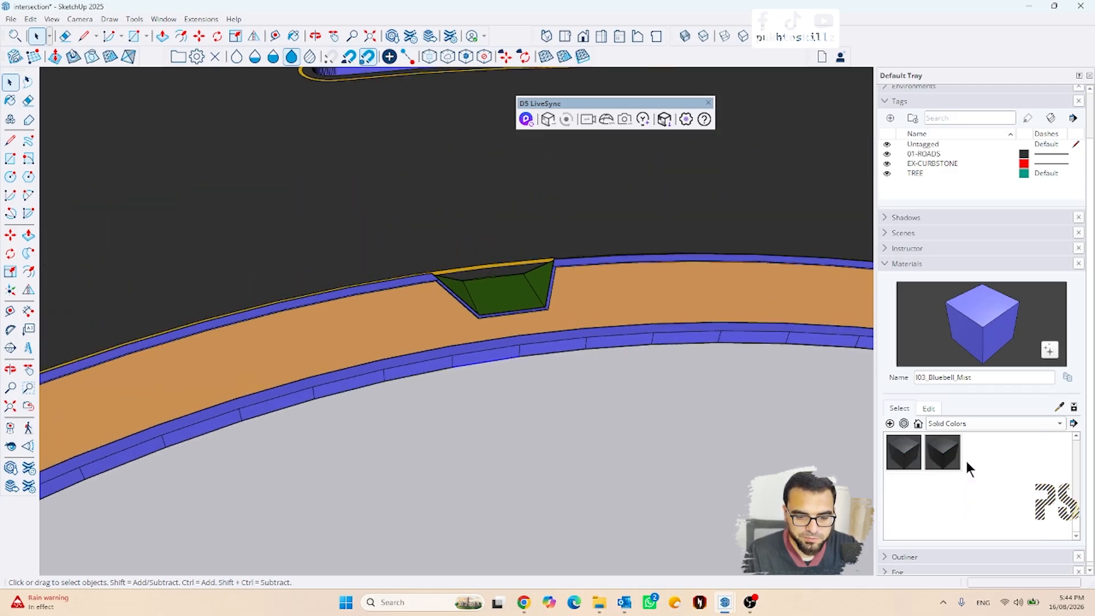
scroll(966, 461, up, 4)
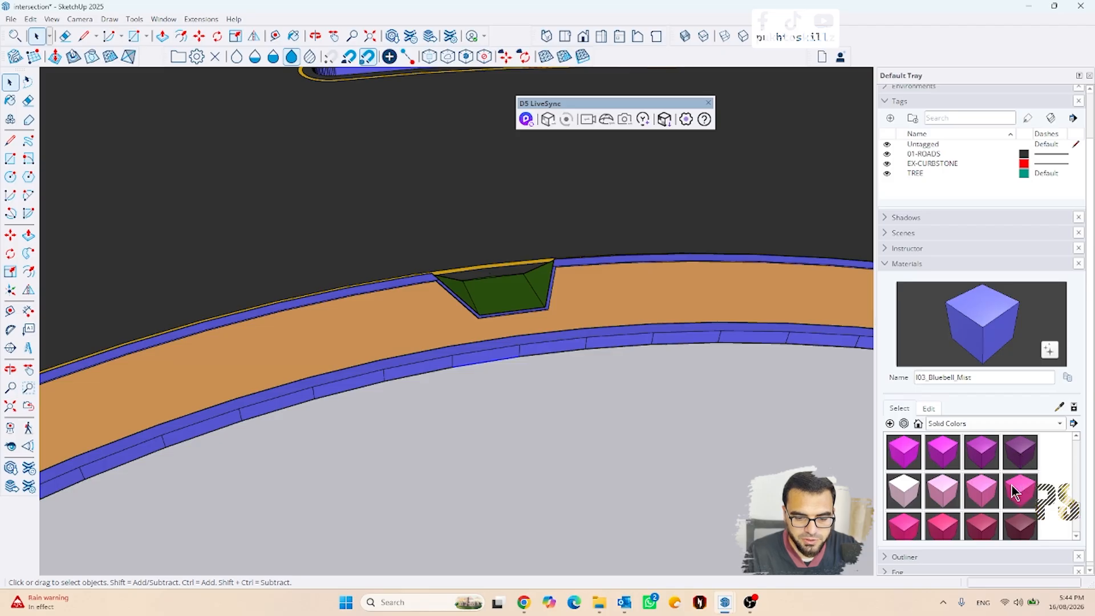
click(1014, 490)
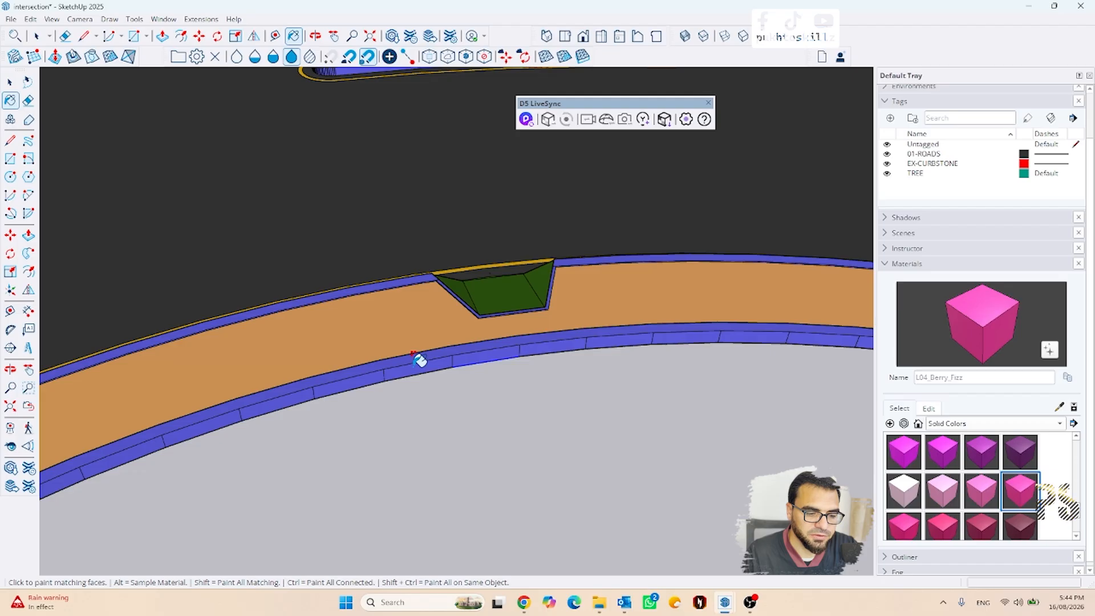
click(421, 365)
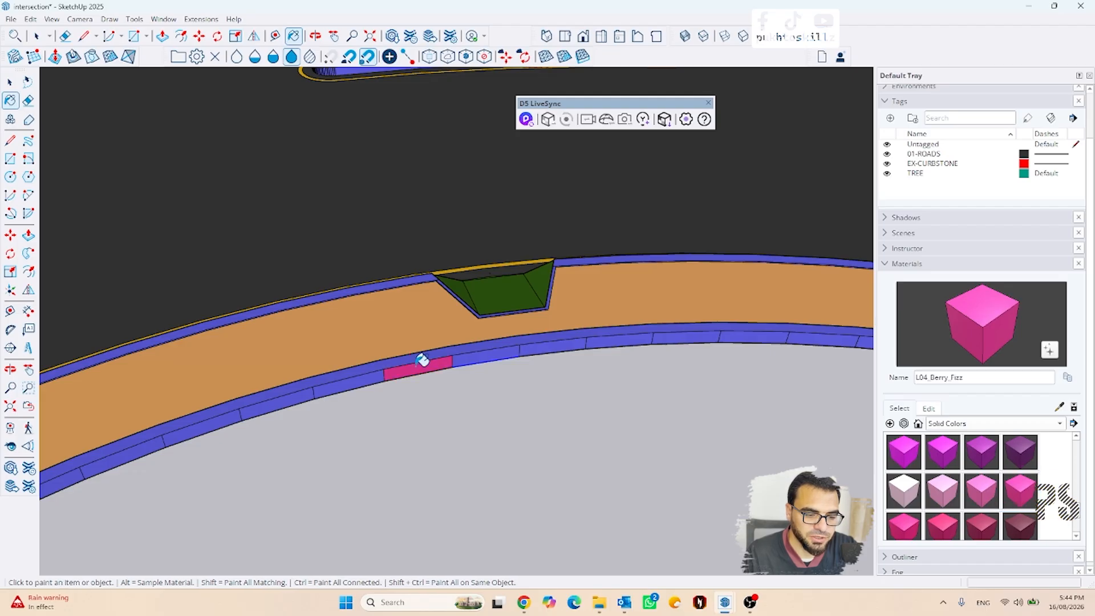
shift+click(472, 353)
scroll(456, 349, down, 6)
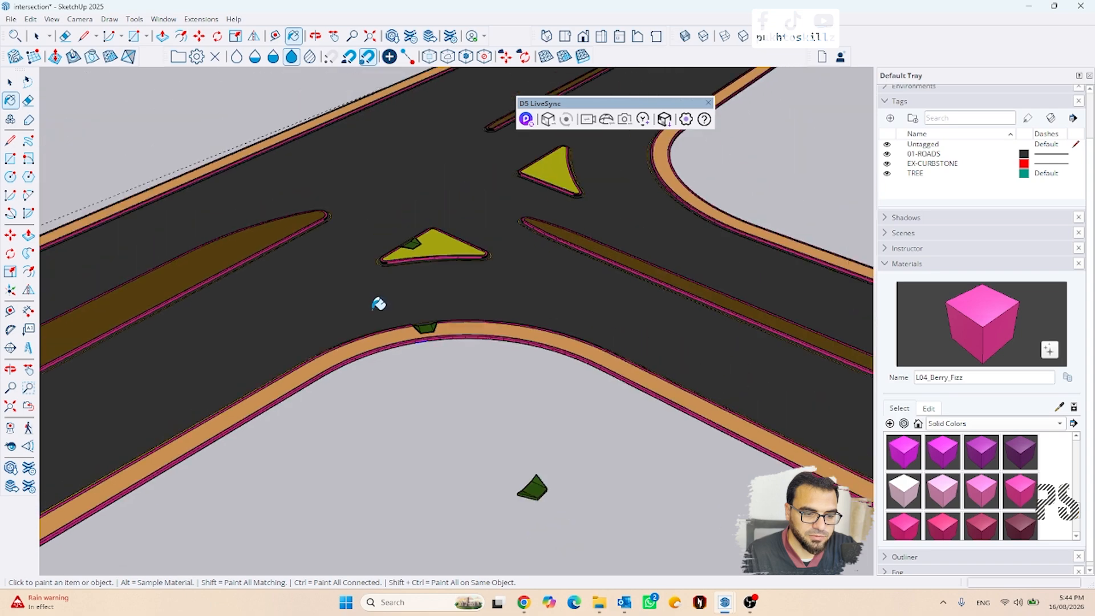
scroll(379, 301, down, 2)
scroll(415, 347, up, 8)
key(space)
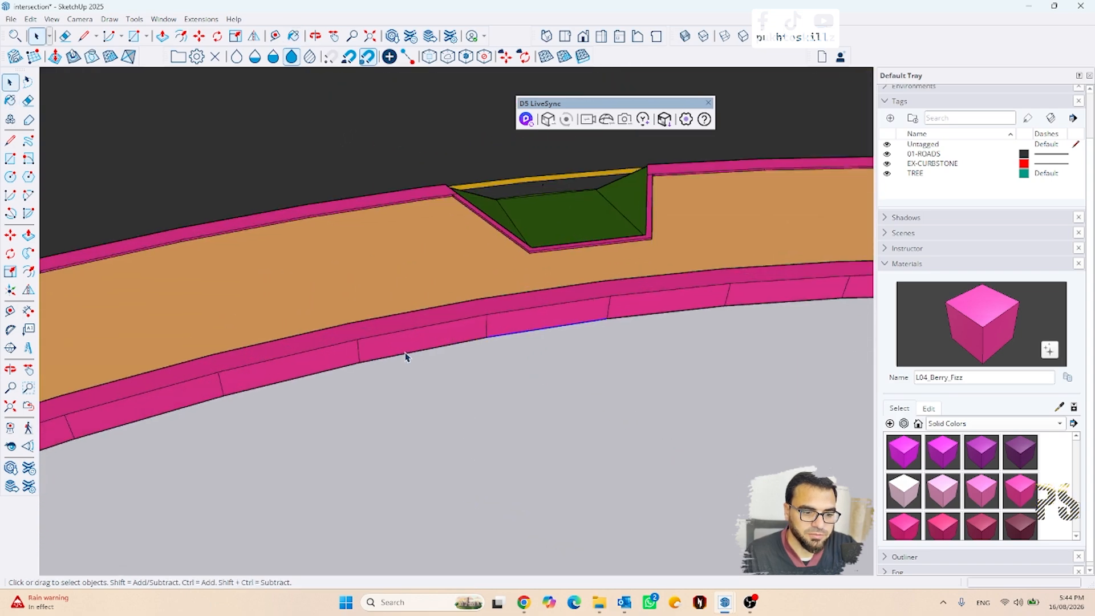
Step: Examine the repainted curbs around the curved sidewalk, the triangular islands and the adjoining road branches
scroll(407, 343, down, 3)
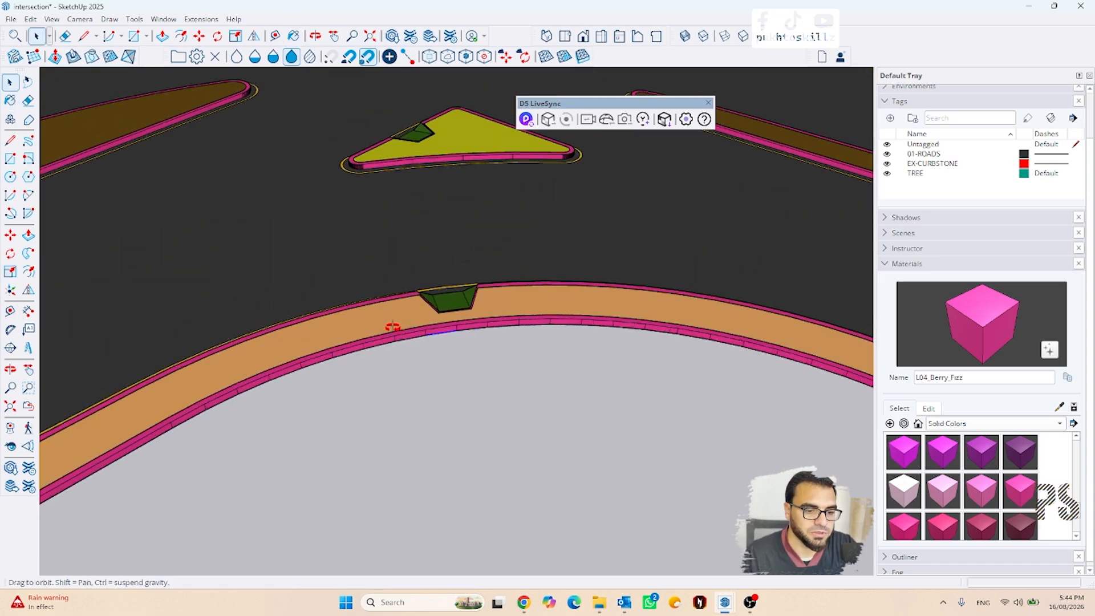
scroll(435, 359, up, 3)
scroll(463, 337, down, 6)
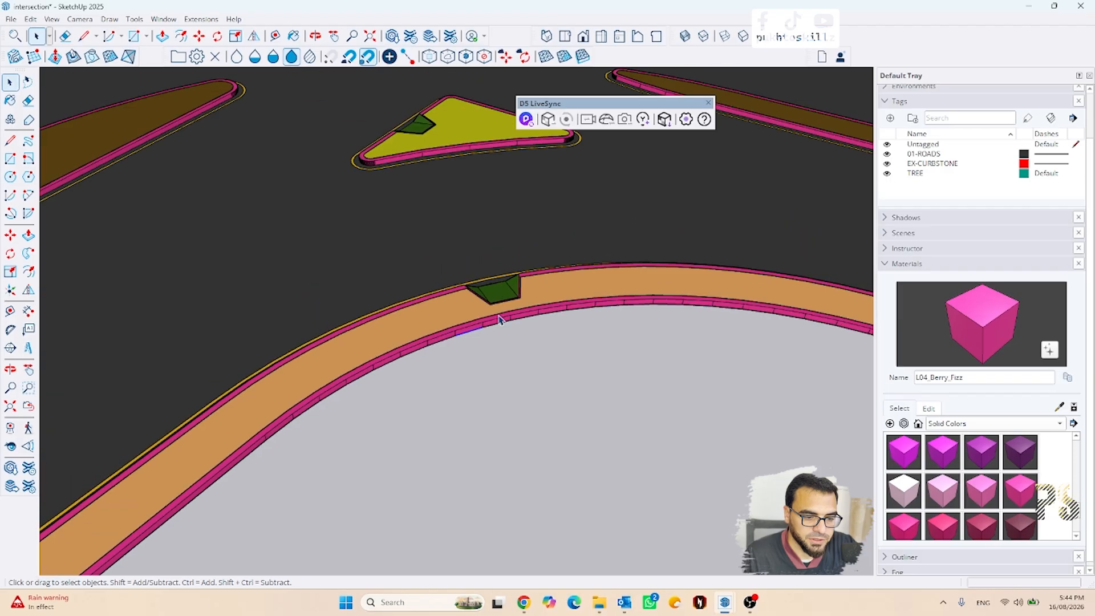
scroll(488, 290, down, 2)
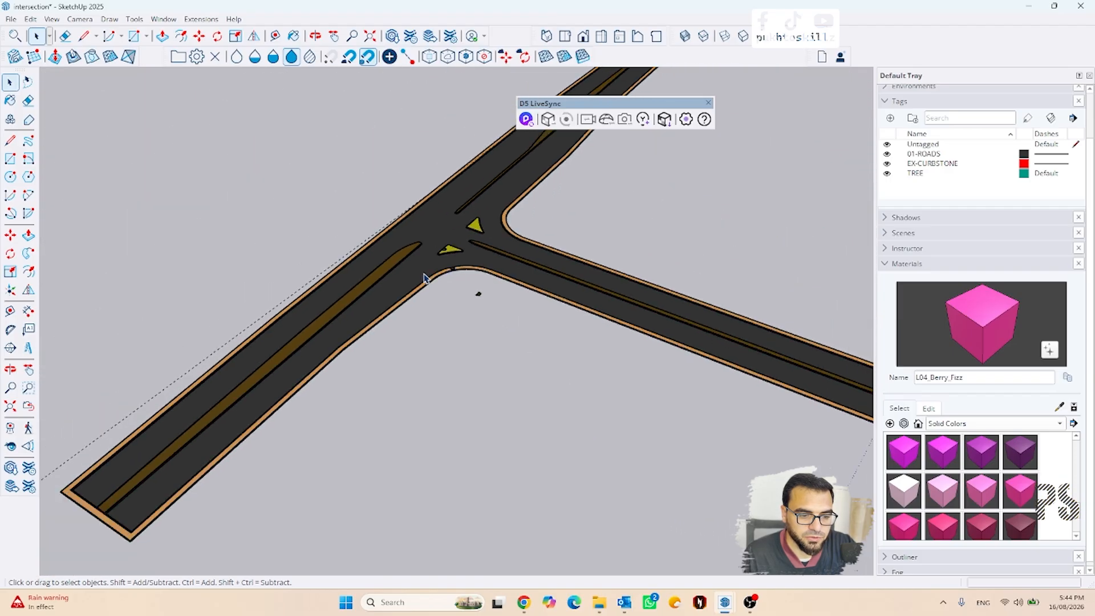
scroll(374, 281, up, 2)
scroll(436, 265, up, 3)
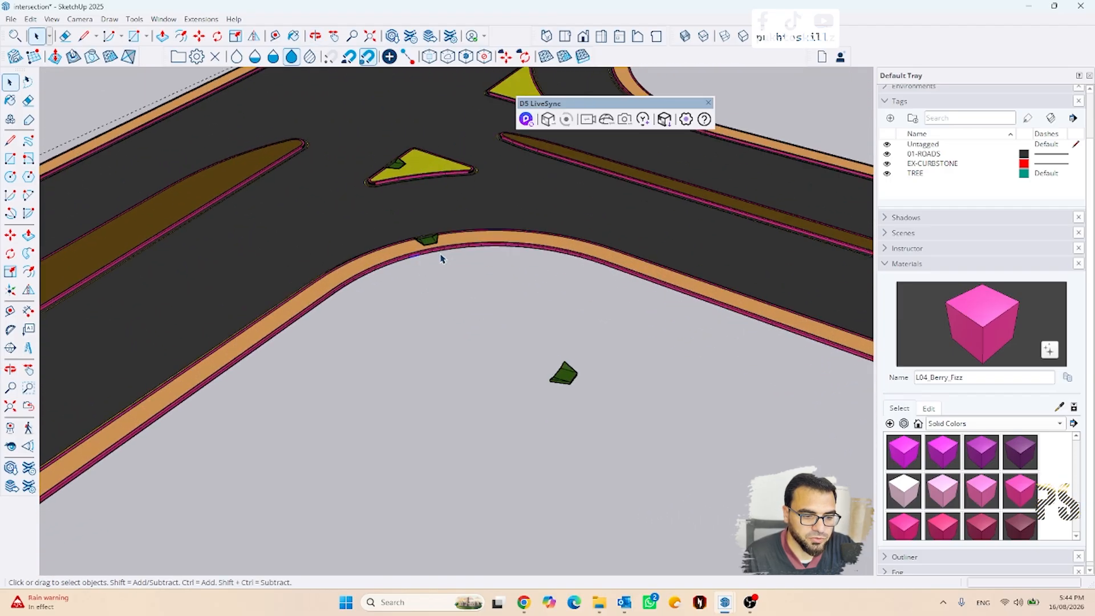
scroll(429, 246, up, 3)
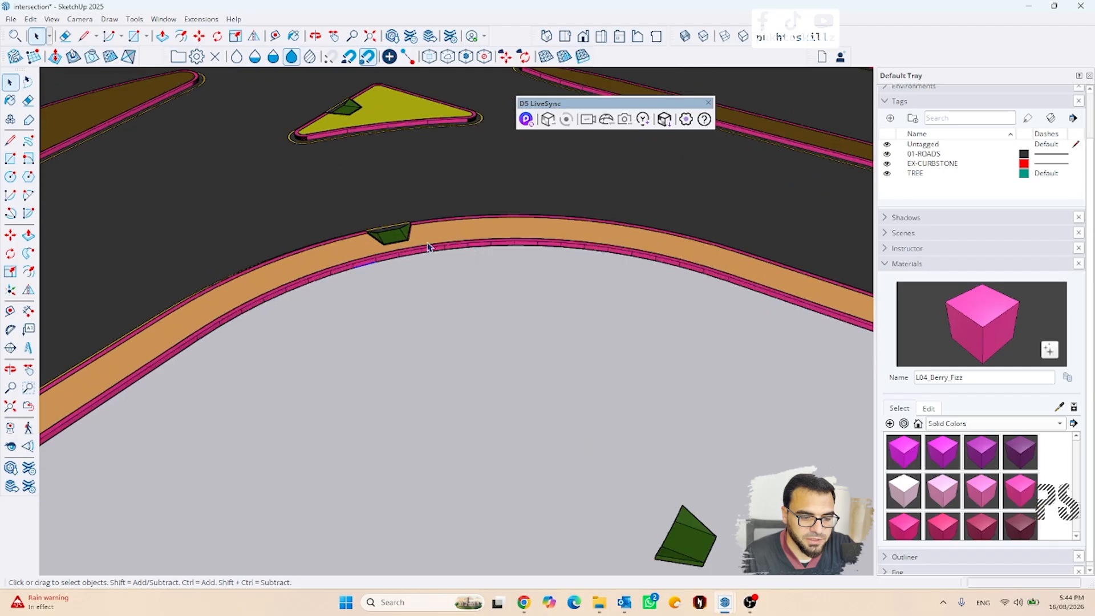
scroll(323, 265, down, 3)
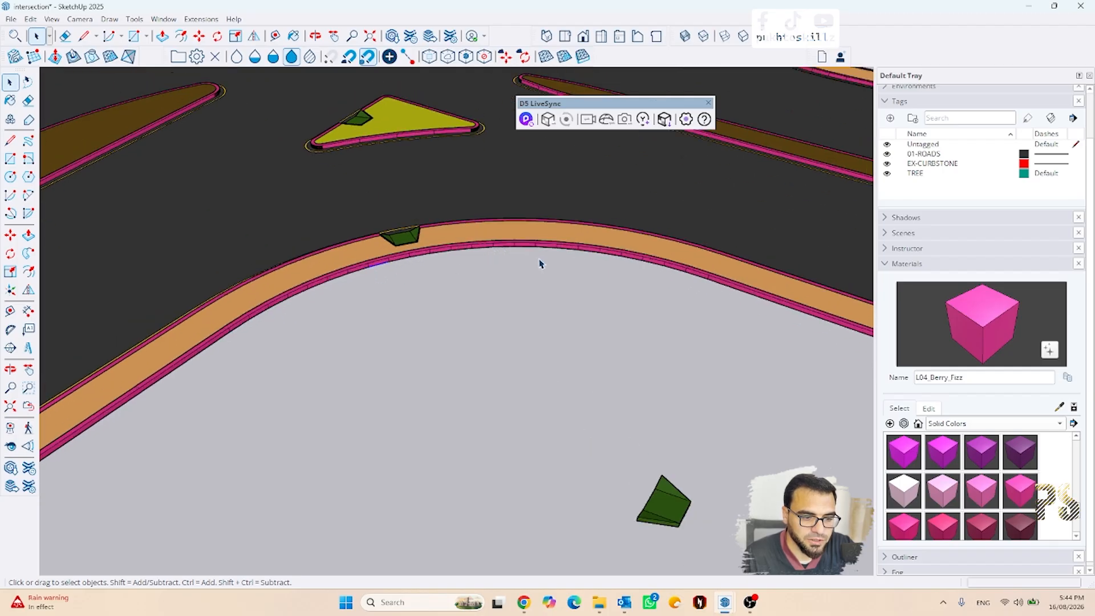
scroll(583, 288, down, 3)
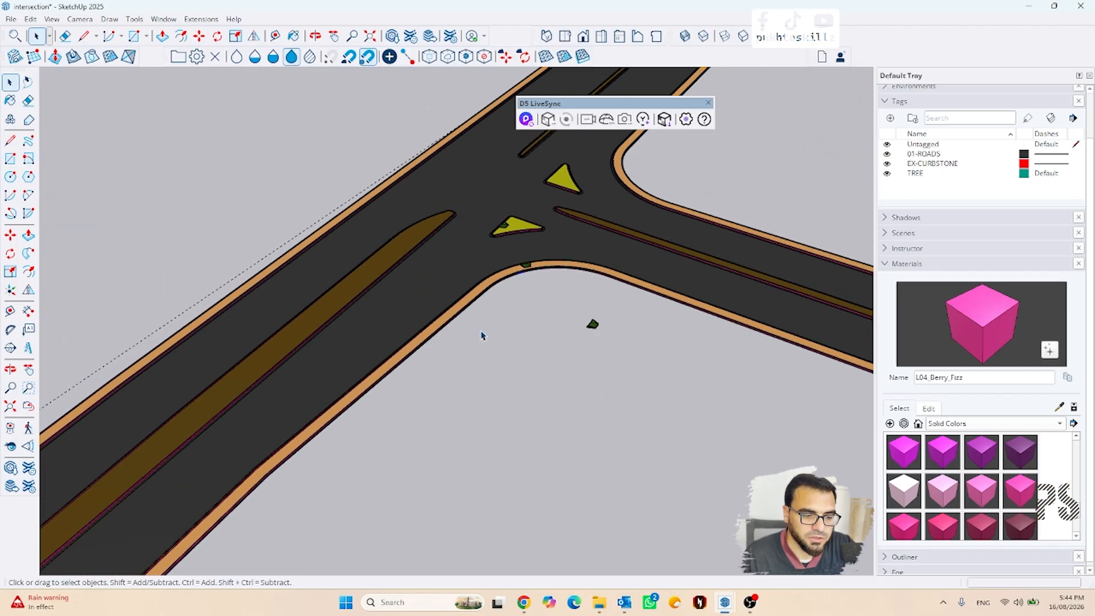
Step: Select the outer bottom edges of the sidewalk curb along the long straight road, up to the start of the curve
scroll(450, 350, up, 3)
shift+middle_drag(431, 335, 607, 140)
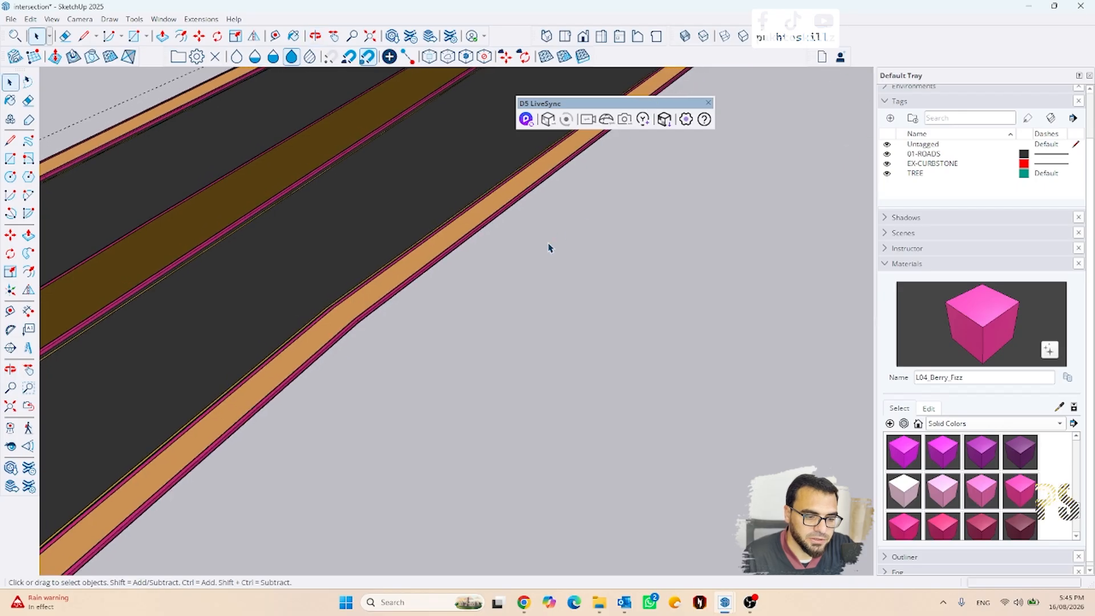
scroll(545, 246, down, 3)
scroll(461, 275, up, 3)
scroll(442, 292, up, 3)
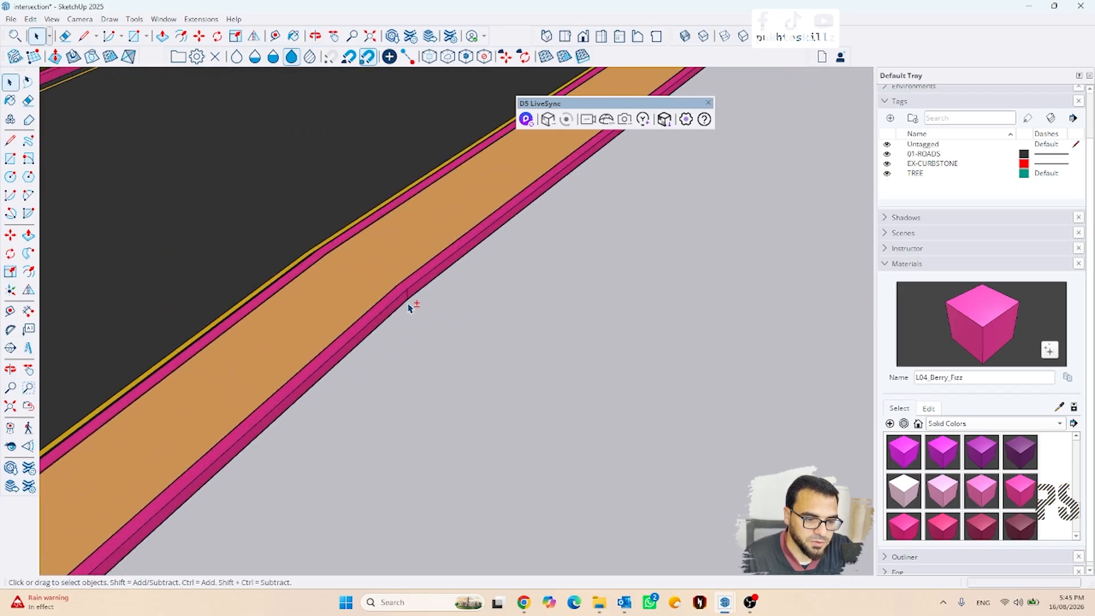
scroll(308, 298, down, 5)
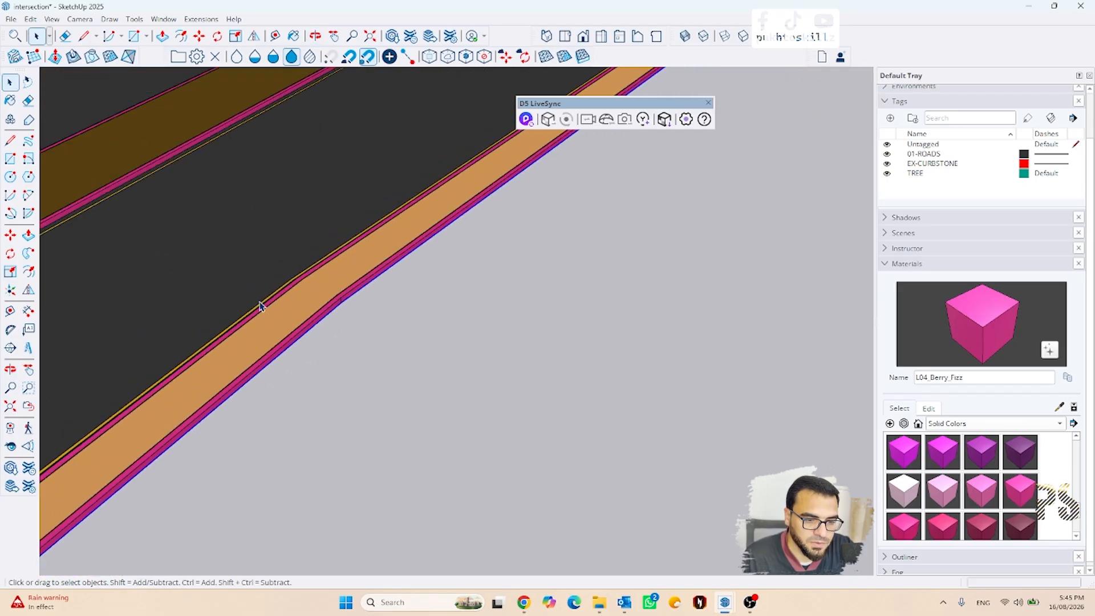
shift+middle_drag(638, 186, 247, 435)
scroll(275, 305, up, 3)
scroll(272, 306, up, 2)
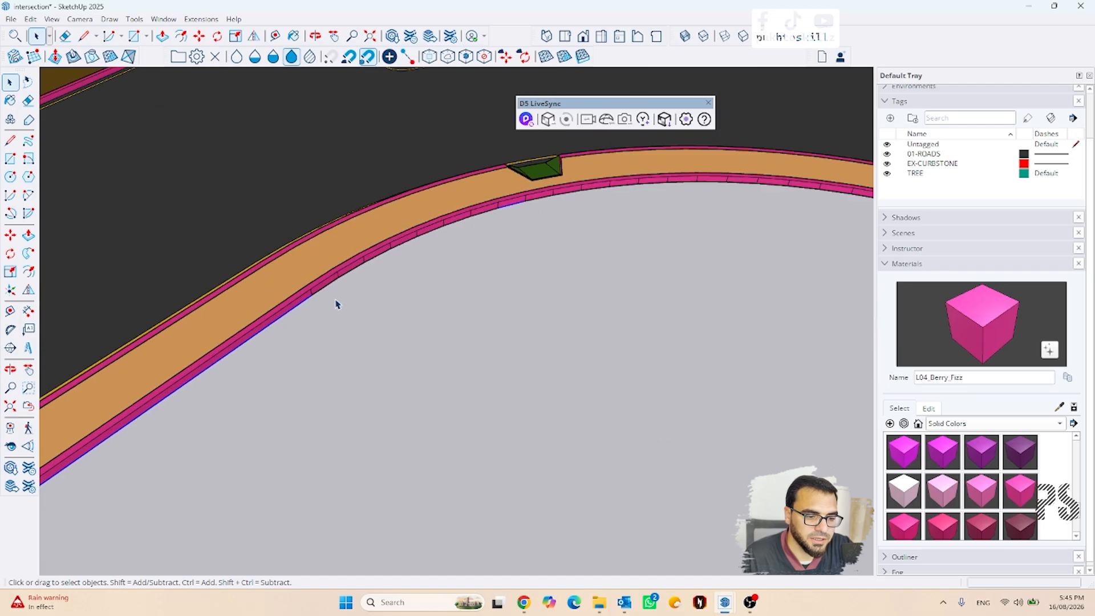
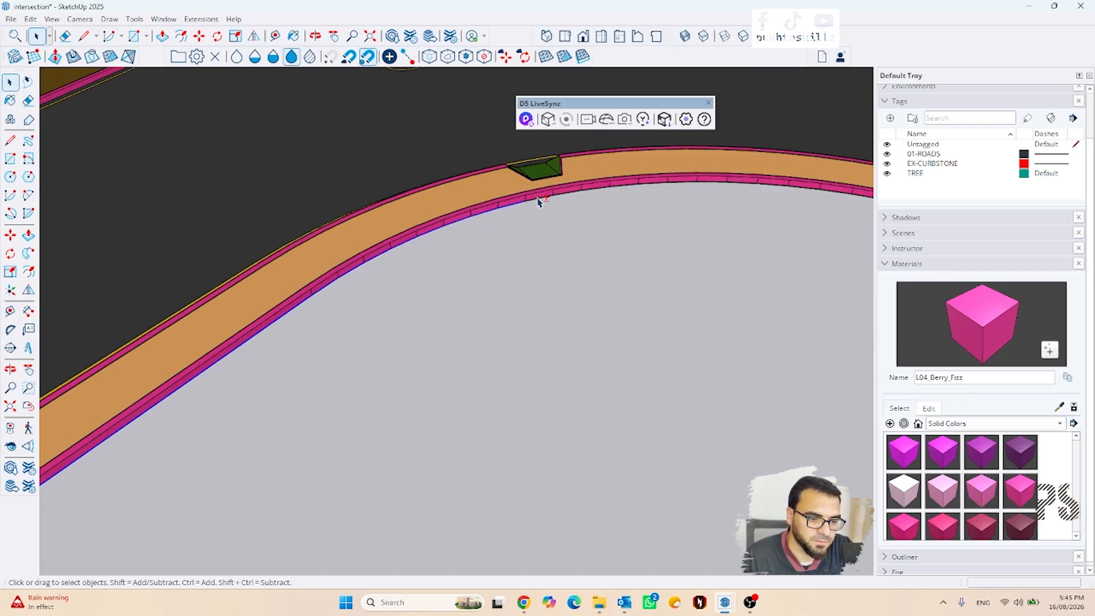
Step: Add the outer bottom curb edge segments around the sidewalk curve, past the ramp, to the selection
shift+click(688, 183)
shift+click(716, 182)
shift+middle_drag(755, 197, 478, 284)
scroll(478, 283, up, 3)
shift+click(495, 265)
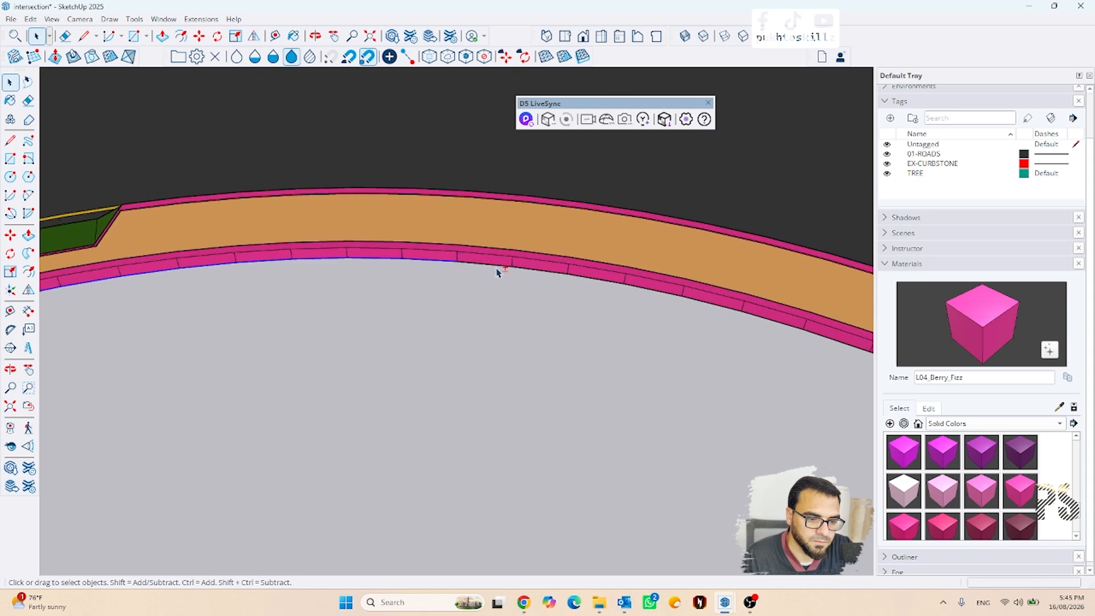
shift+click(553, 272)
shift+middle_drag(630, 294, 466, 301)
shift+click(502, 296)
scroll(573, 341, down, 3)
shift+middle_drag(613, 339, 476, 298)
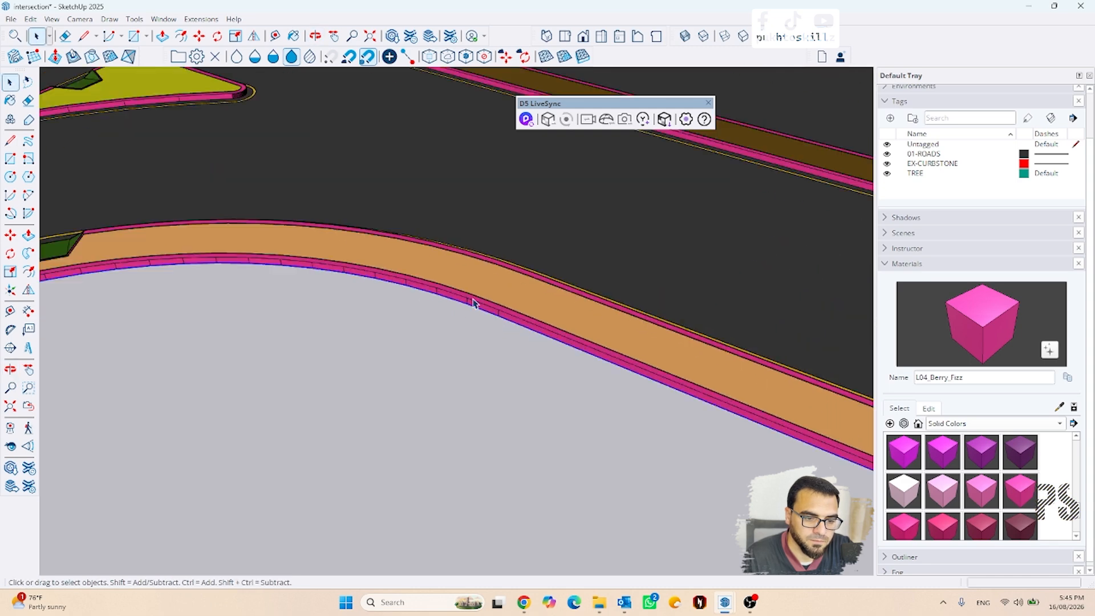
Step: Extend the edge selection along the outer curb of the side road's straight sidewalk
shift+click(516, 314)
shift+middle_drag(799, 444, 570, 356)
scroll(599, 369, up, 4)
shift+click(599, 369)
scroll(597, 370, down, 5)
scroll(530, 384, down, 1)
scroll(507, 369, up, 2)
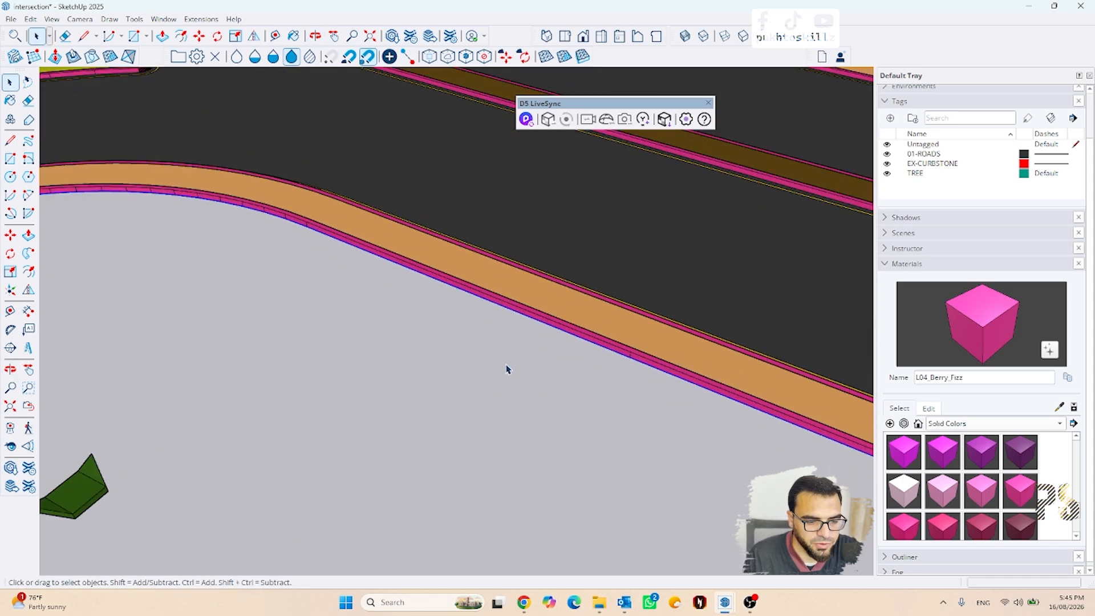
Step: Offset the selected outer curb edges about 1.71 m outward, away from the sidewalk
key(f)
click(558, 329)
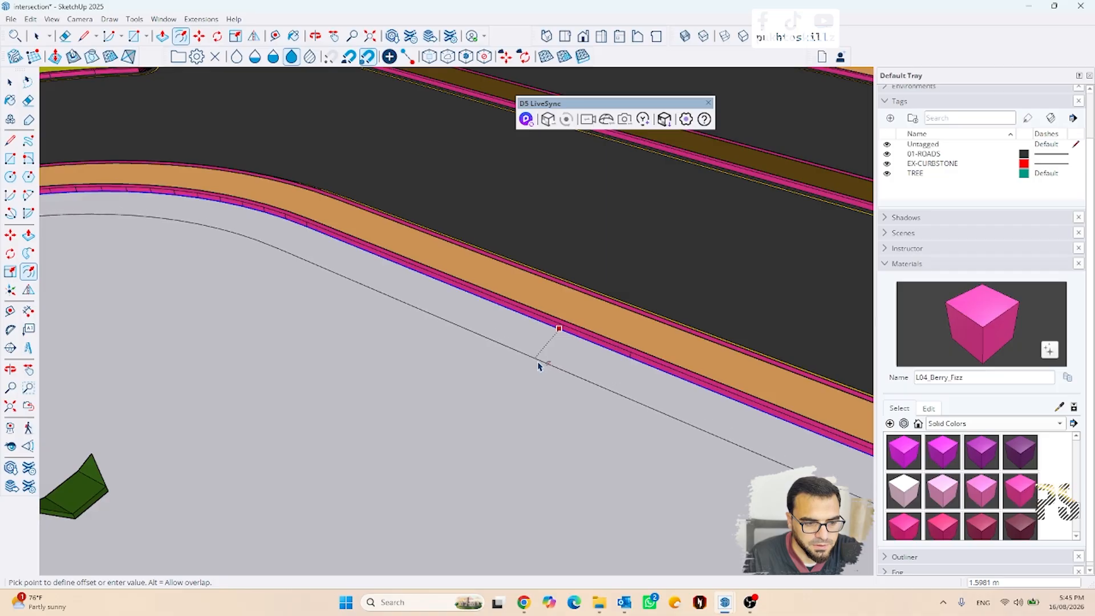
click(537, 367)
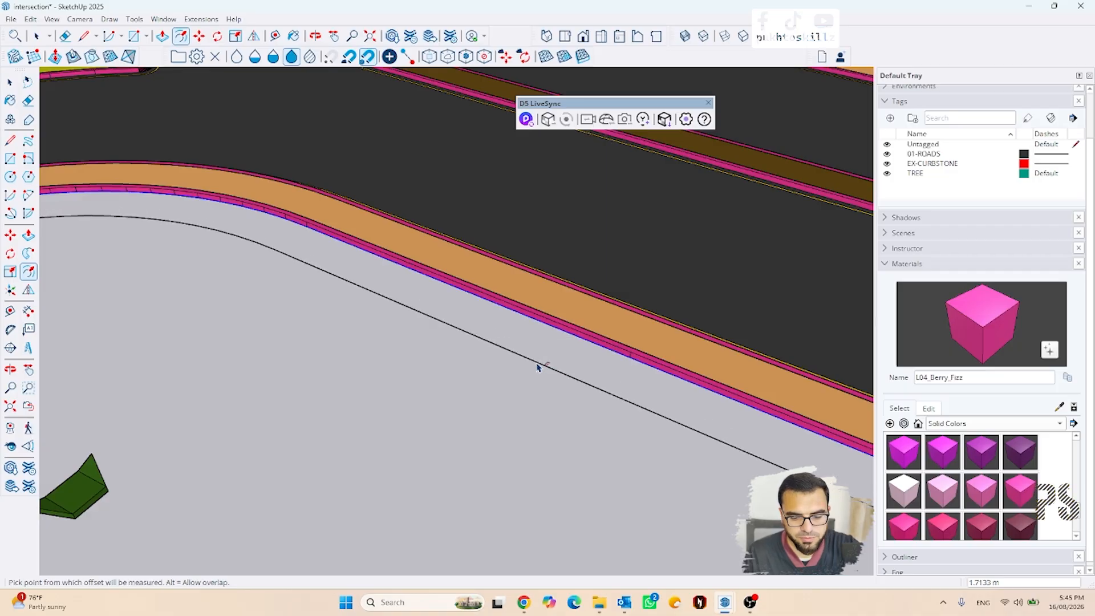
key(space)
scroll(533, 342, down, 6)
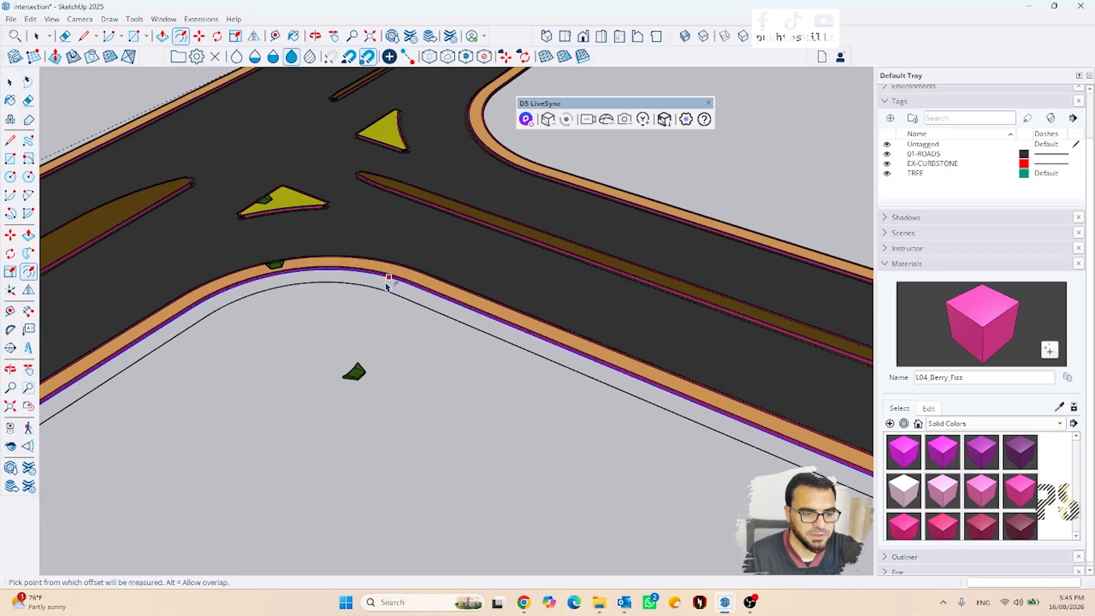
Step: Draw a line from the offset's end to the outer curb corner at the side road's far end
scroll(347, 284, down, 2)
scroll(574, 407, up, 6)
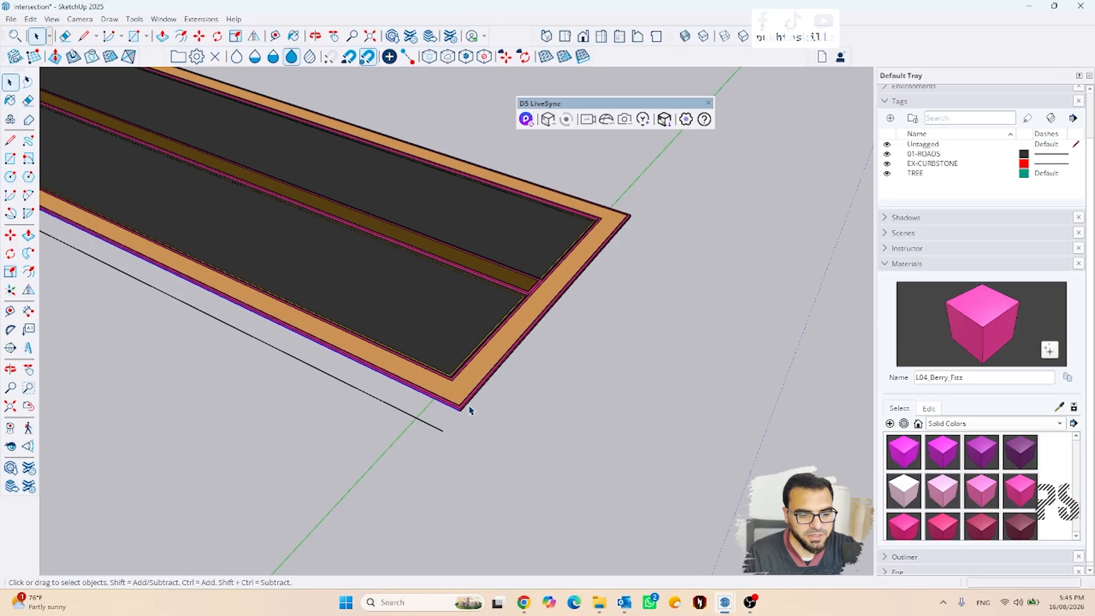
key(l)
scroll(440, 416, up, 3)
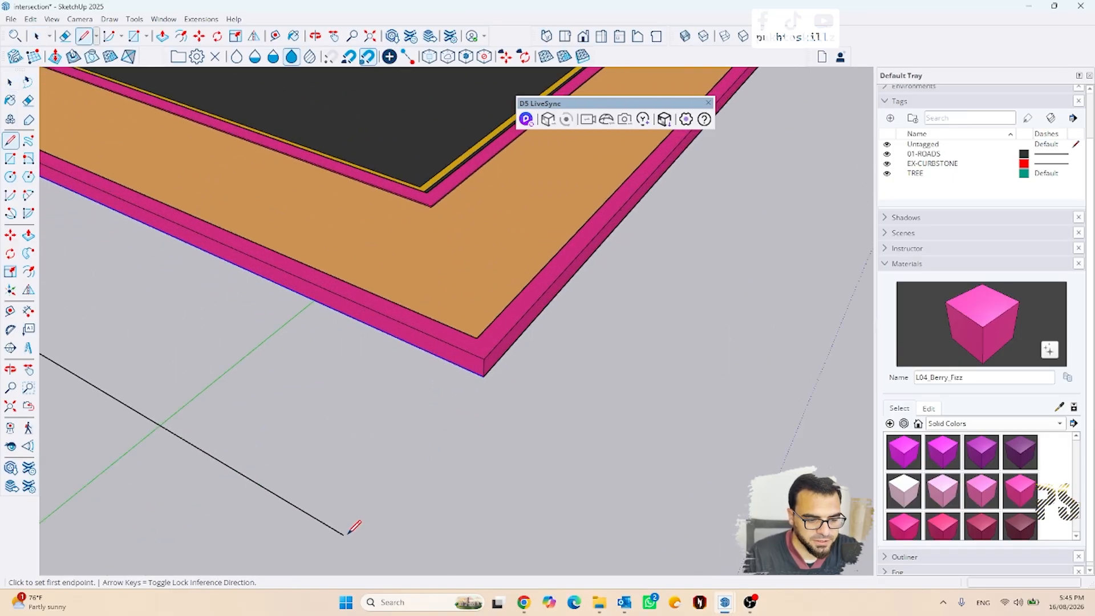
click(343, 534)
click(483, 376)
scroll(656, 362, down, 8)
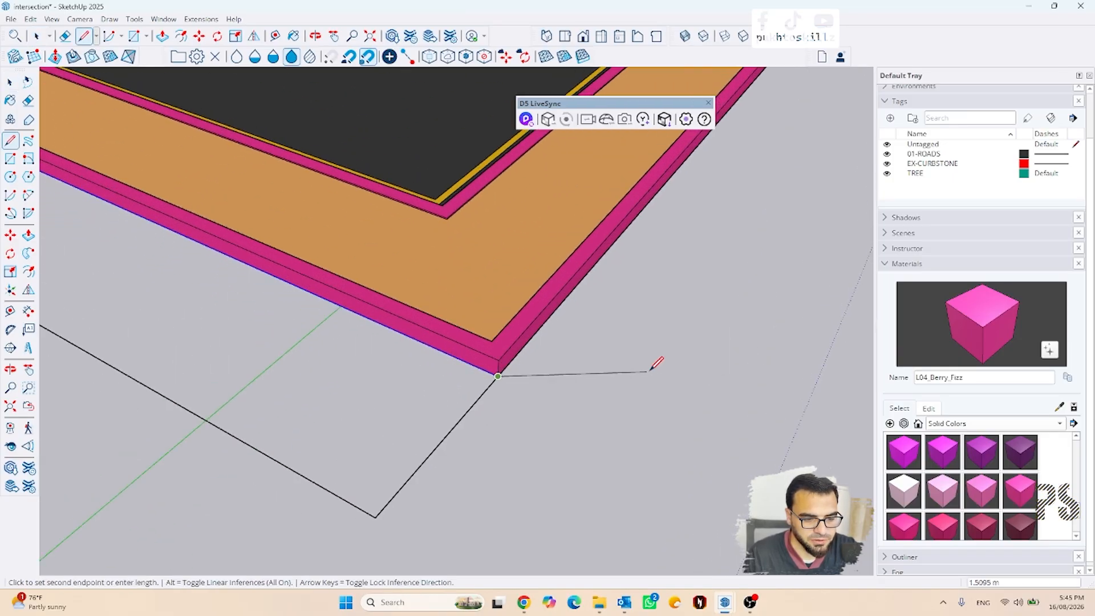
key(Escape)
Step: Close the offset strip at the main road's far end with a line from the offset's endpoint to the outer curb corner
scroll(787, 322, down, 5)
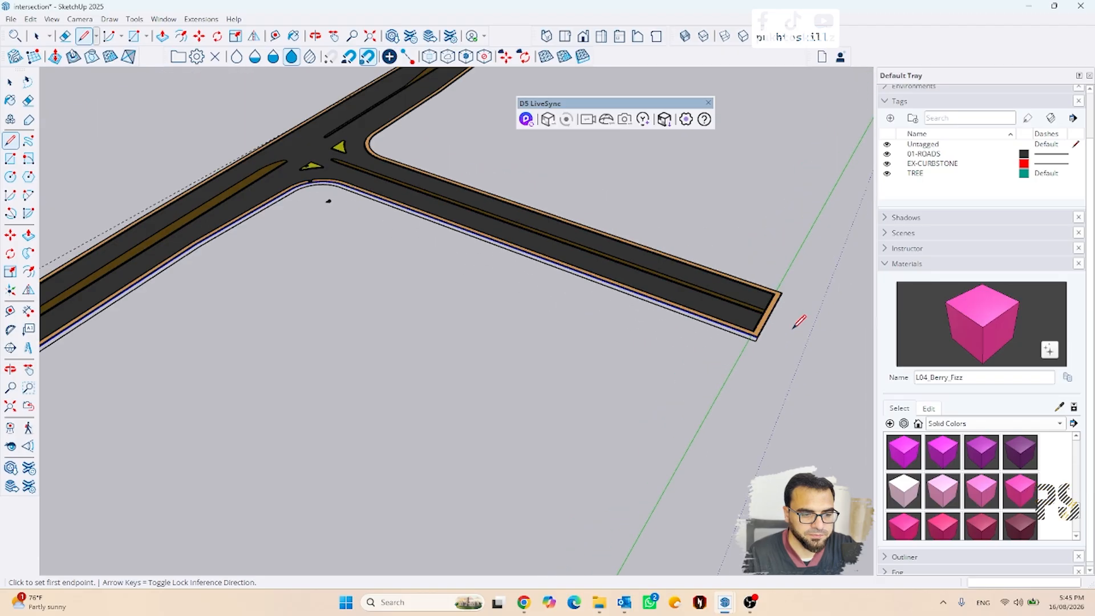
scroll(365, 357, up, 8)
scroll(374, 353, up, 2)
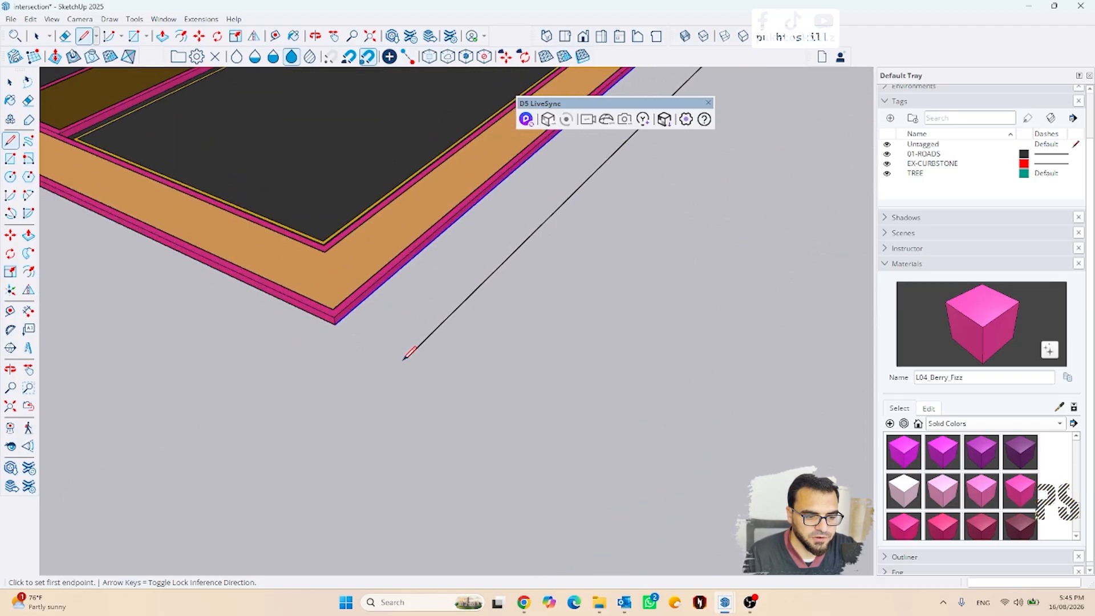
click(405, 357)
click(334, 324)
key(space)
scroll(191, 428, down, 3)
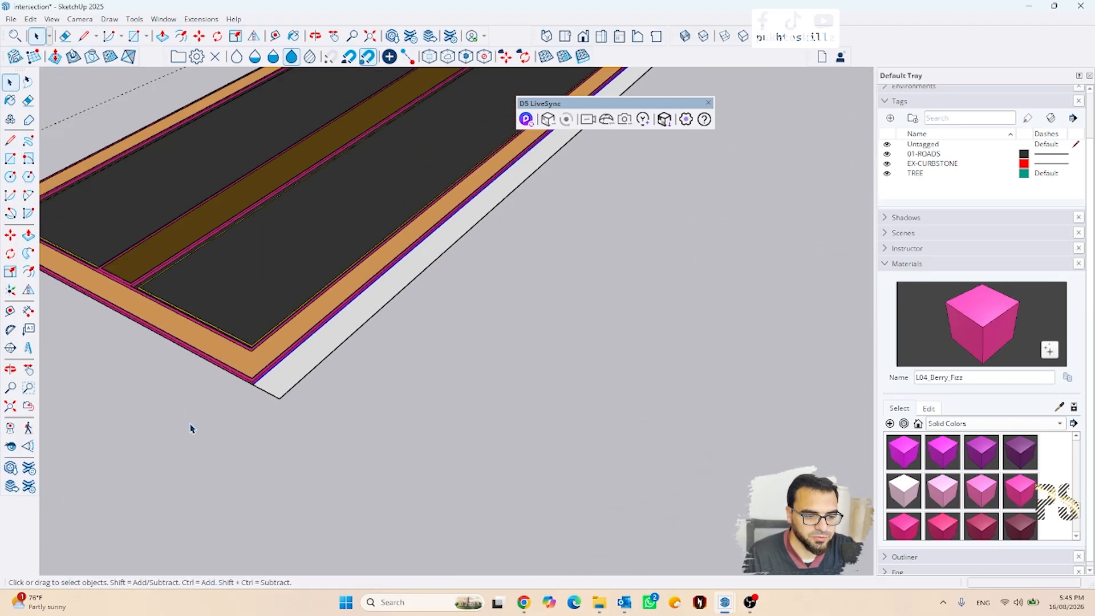
Step: Raise the enclosed strip face to the level of the adjacent sidewalk with Push/Pull
scroll(262, 391, up, 4)
scroll(264, 412, up, 3)
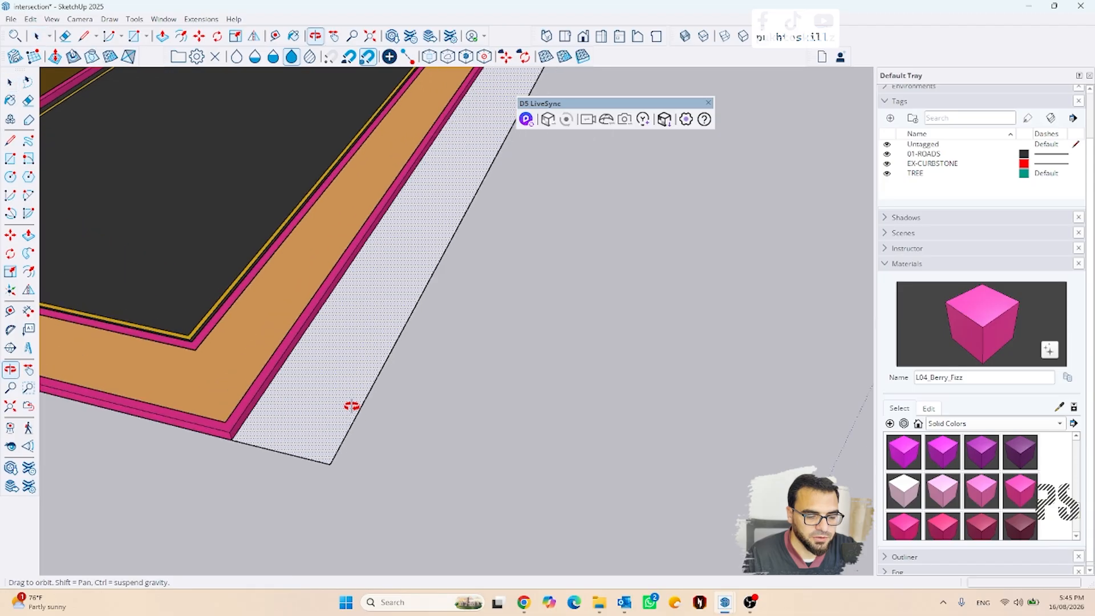
key(p)
click(304, 402)
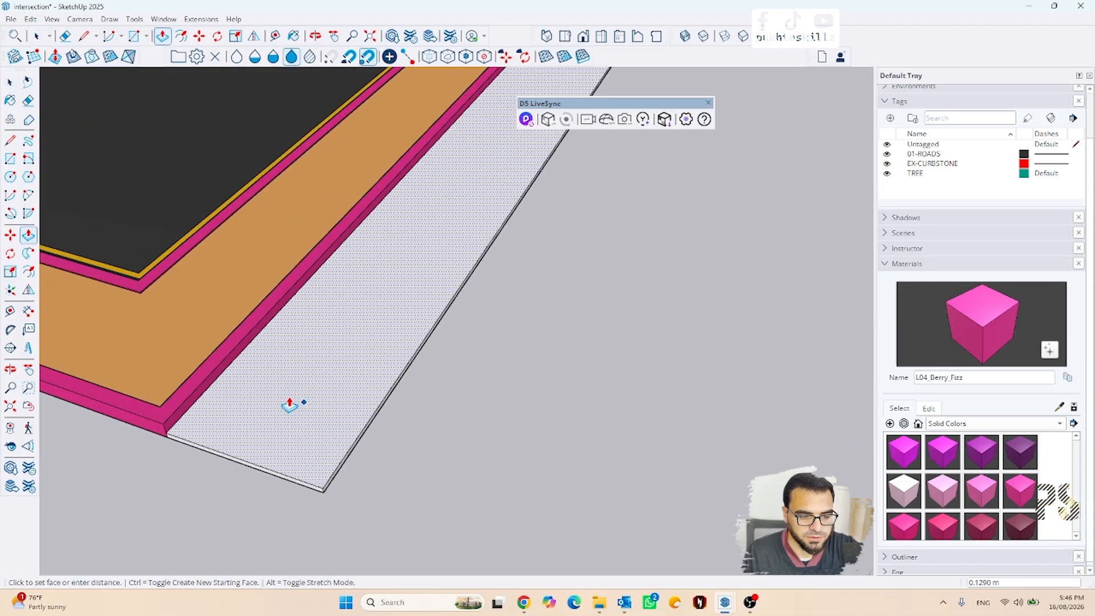
click(152, 384)
key(space)
Step: Paint the top of the raised strip with the K06_Magenta_Charm material
key(b)
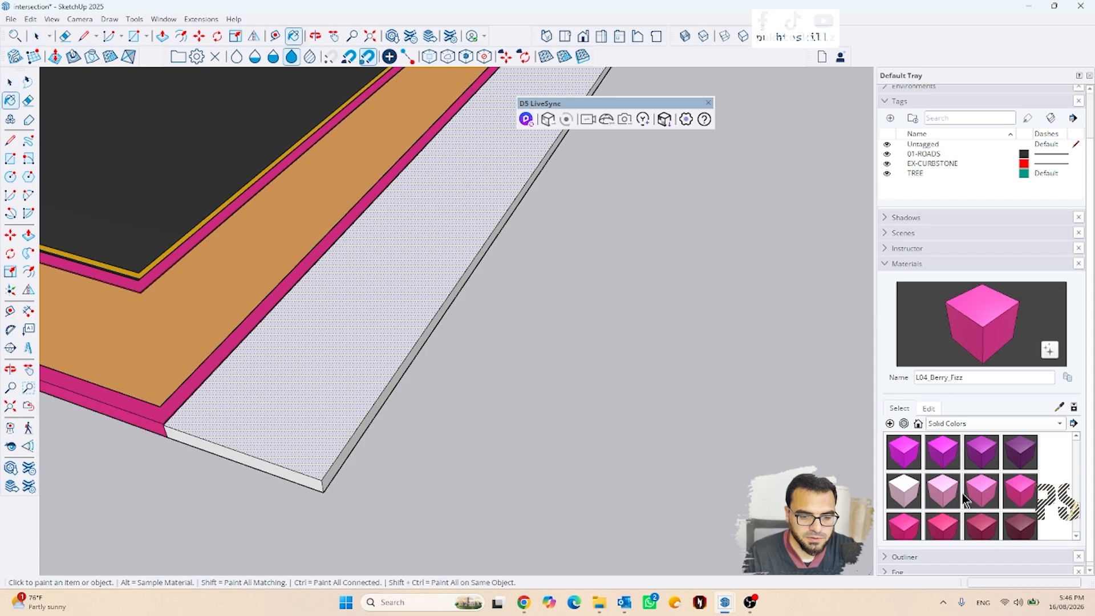
click(942, 451)
click(365, 348)
scroll(122, 420, down, 10)
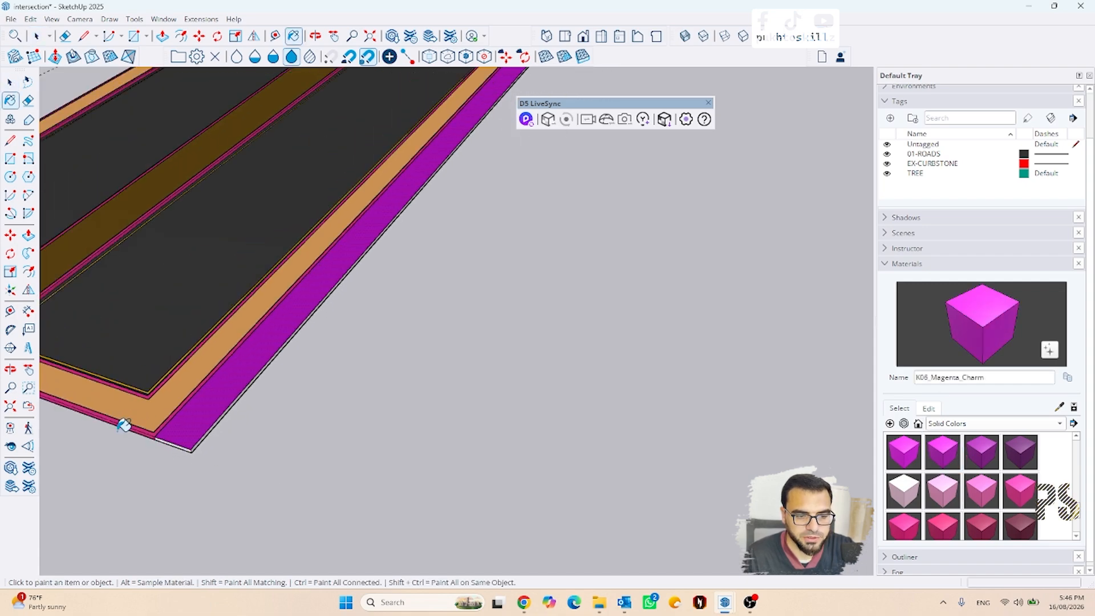
scroll(426, 139, up, 6)
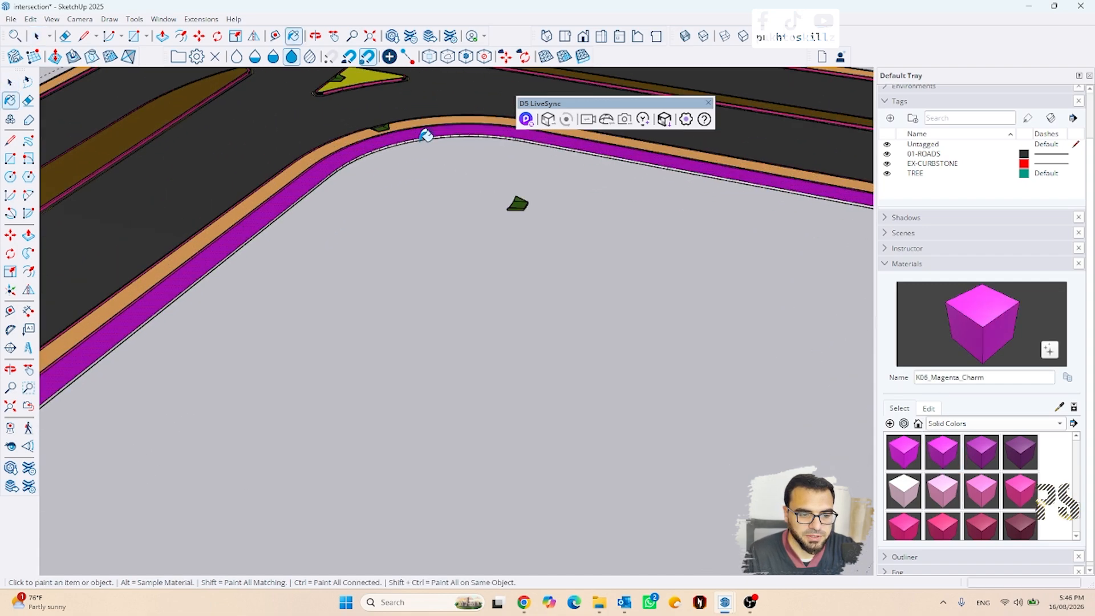
key(space)
scroll(445, 174, down, 2)
scroll(456, 178, down, 3)
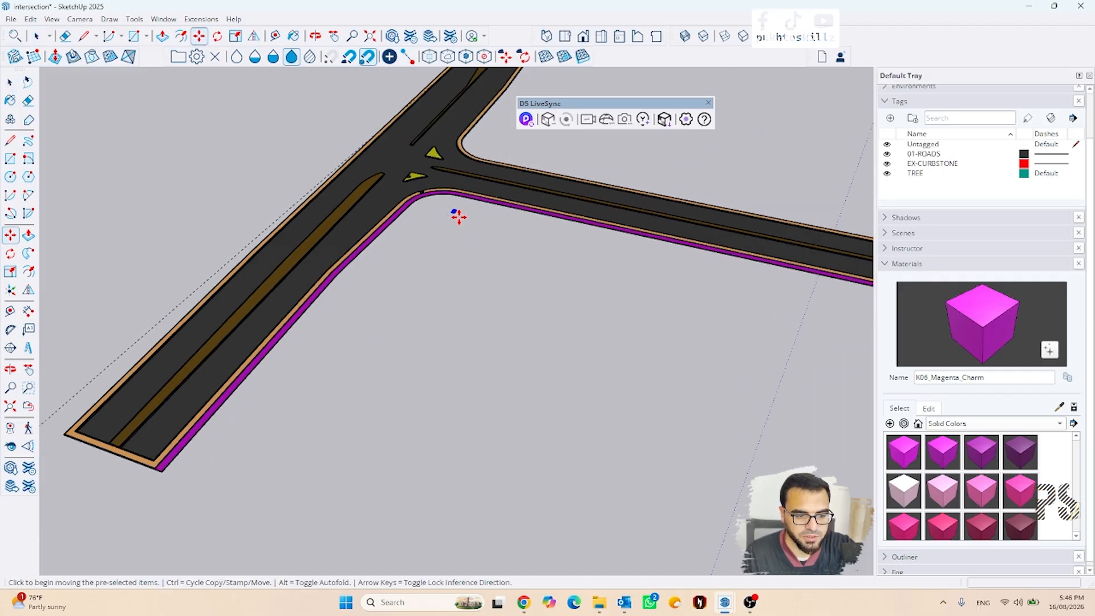
Step: Draw a long line from the strip's bottom outer corner at the main road's end, continuing the road's end edge across the empty plot
key(m)
scroll(248, 242, down, 2)
scroll(342, 307, down, 2)
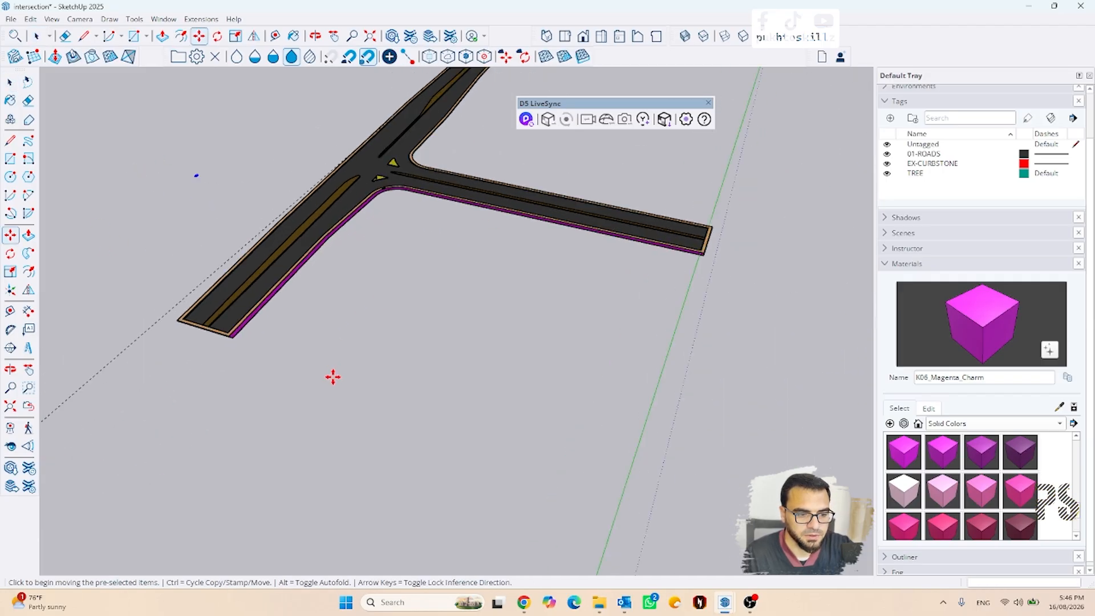
key(space)
scroll(193, 335, up, 6)
key(l)
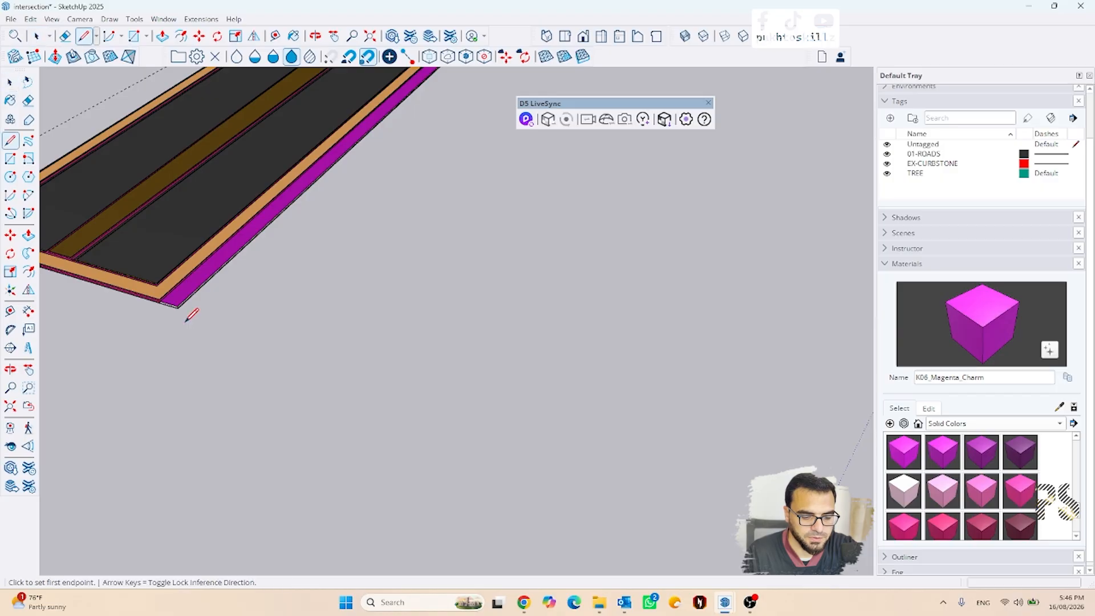
scroll(182, 311, up, 3)
click(179, 296)
scroll(133, 332, down, 6)
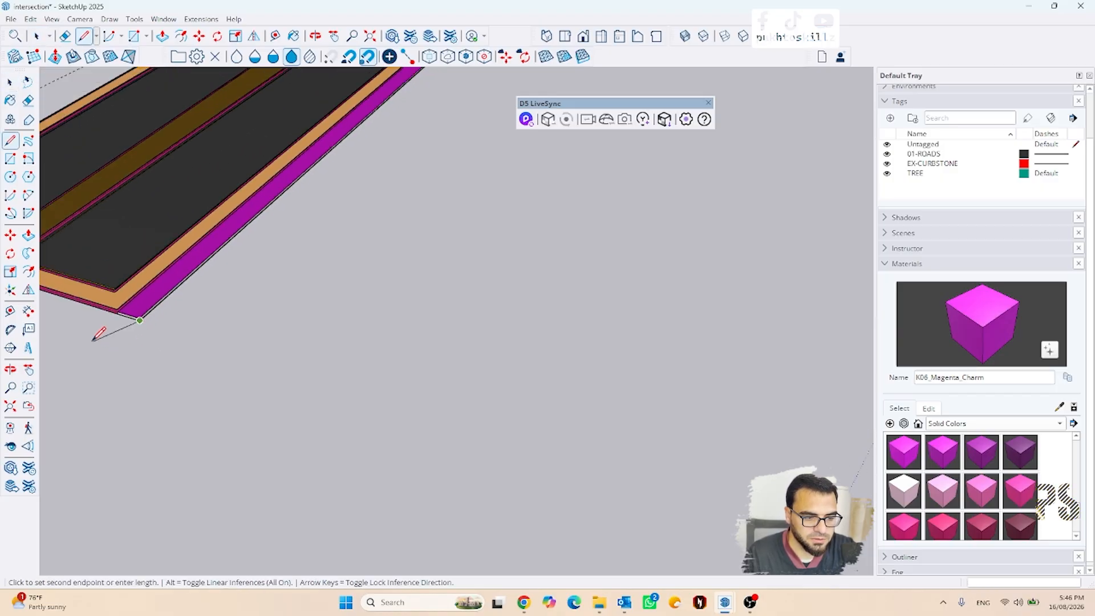
click(586, 502)
key(space)
Step: Draw a line from the strip's bottom corner at the side road's end to the long boundary line, enclosing the plot
scroll(628, 191, up, 6)
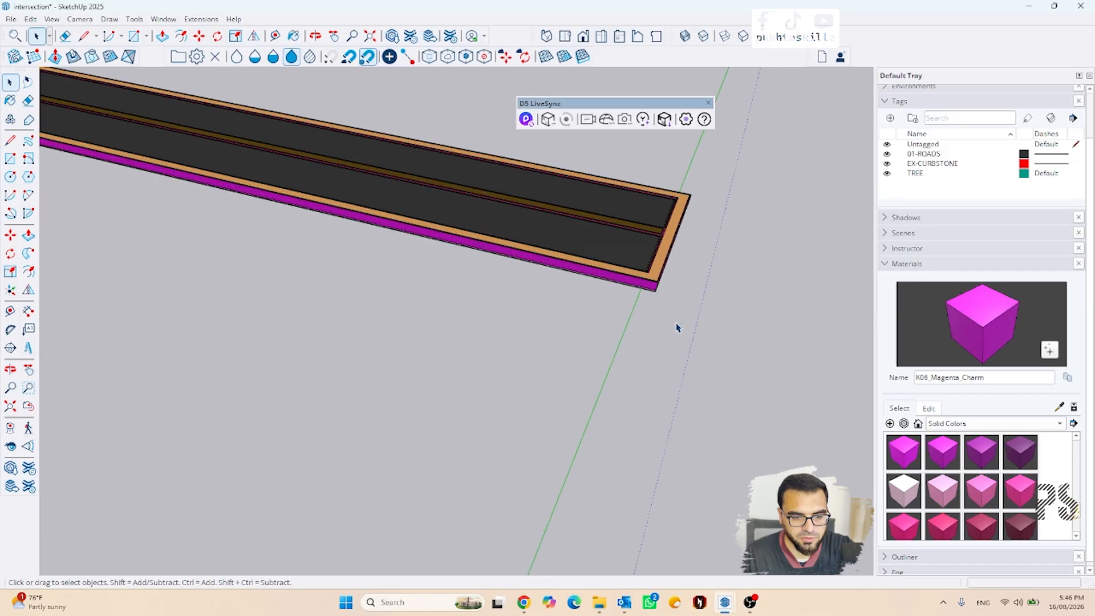
key(l)
scroll(674, 329, up, 2)
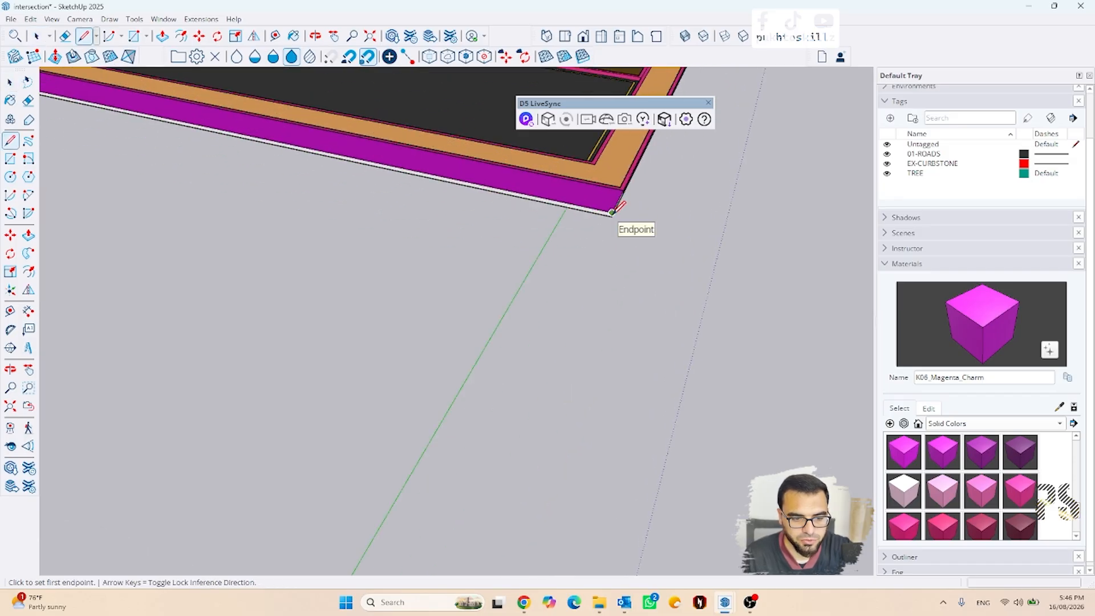
click(611, 216)
scroll(616, 220, down, 5)
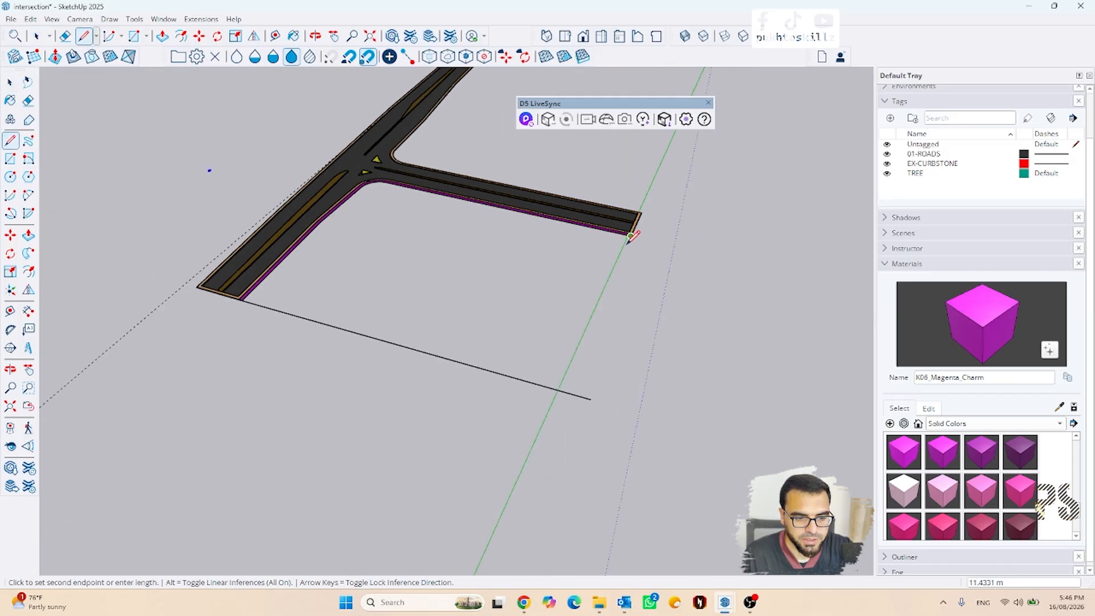
click(562, 392)
key(space)
scroll(603, 362, up, 4)
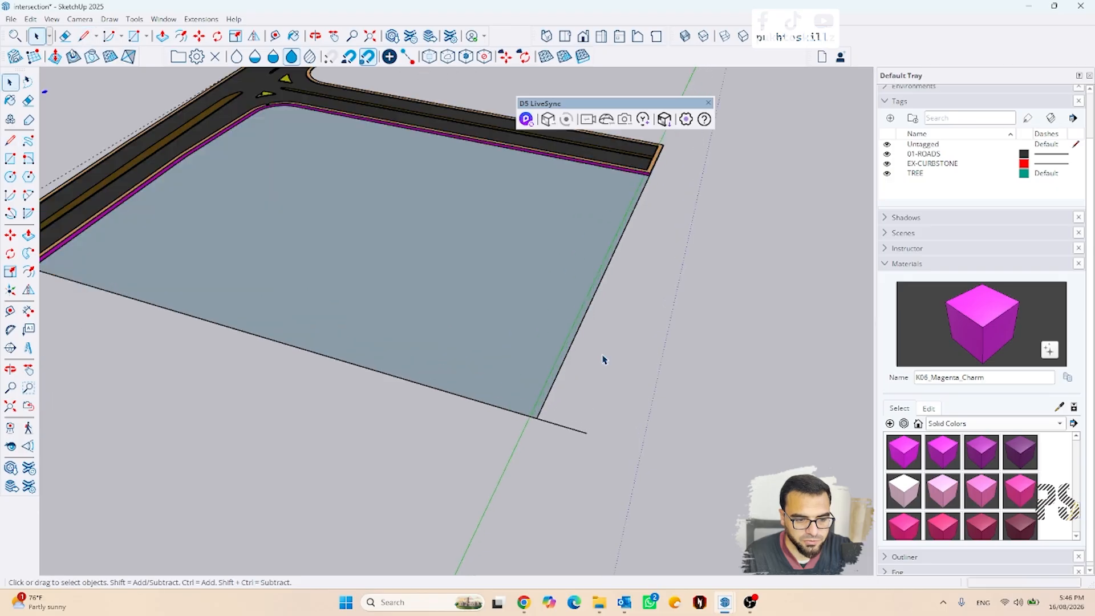
Step: Reverse the new plot face and erase the line stub extending past its corner
click(474, 315)
right_click(474, 313)
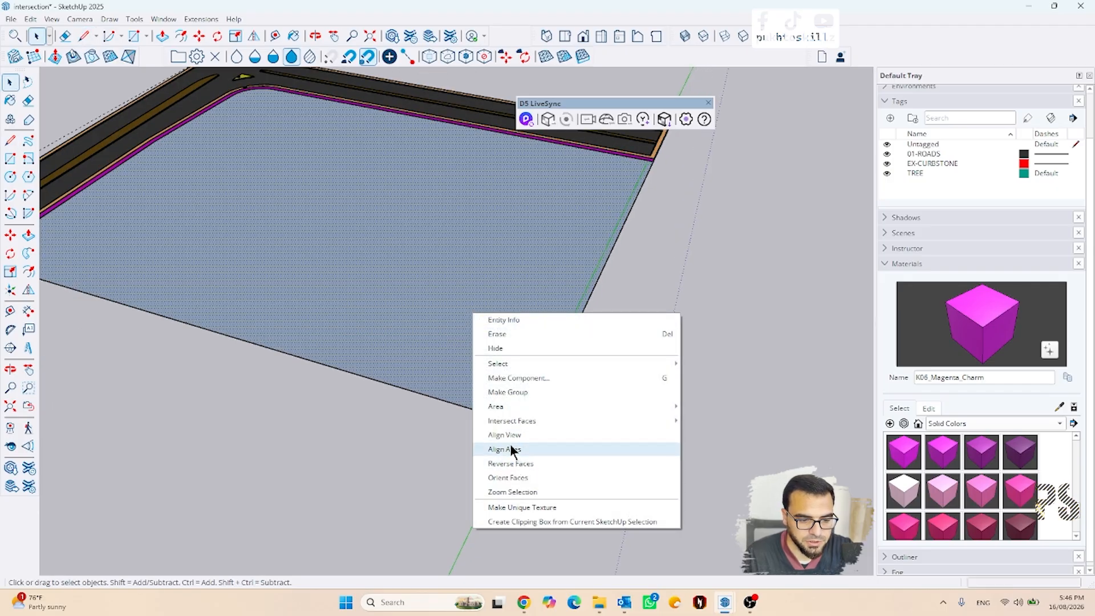
click(510, 463)
key(e)
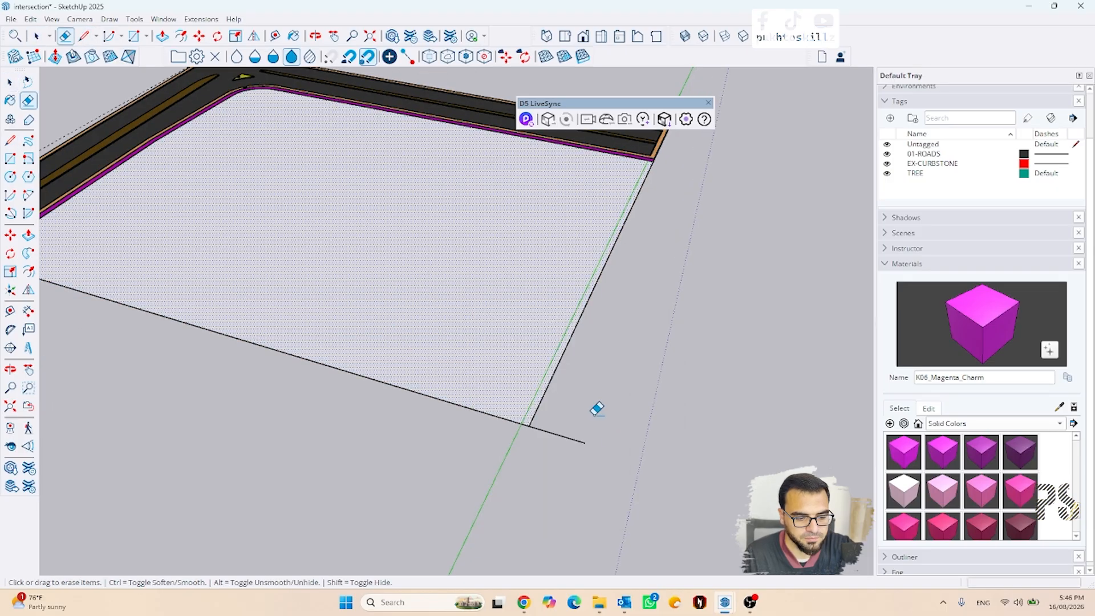
drag(593, 411, 560, 451)
key(space)
scroll(549, 474, down, 5)
mouse_move(536, 444)
middle_down()
mouse_move(370, 372)
mouse_move(469, 425)
middle_up()
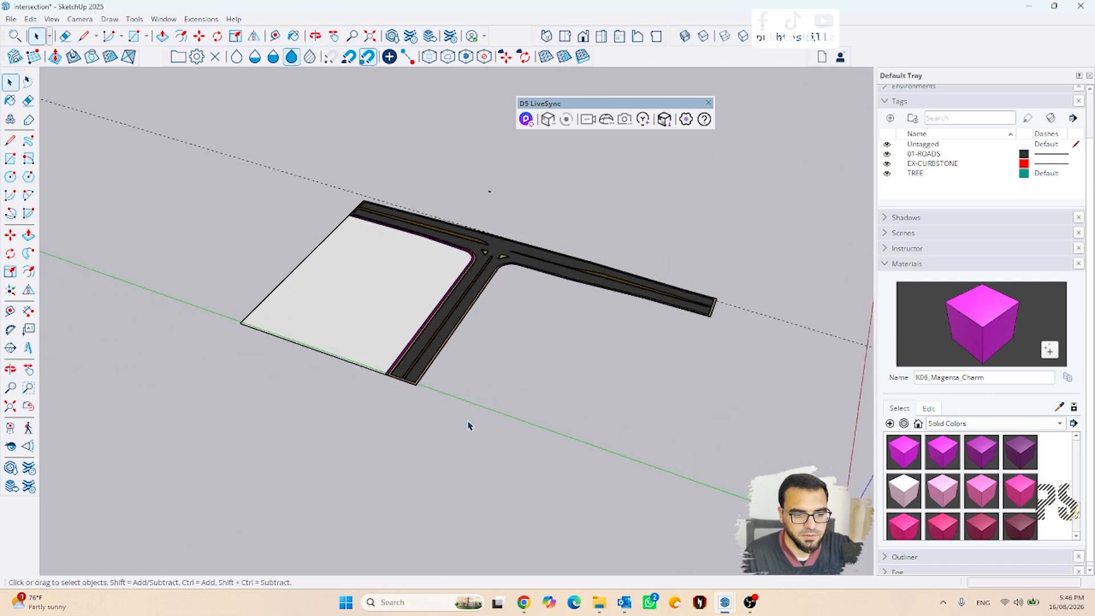
Step: Select the outer bottom curb edges of the opposite sidewalk, from the side road's end around the curve to the main road's end
scroll(526, 419, up, 3)
scroll(344, 320, up, 8)
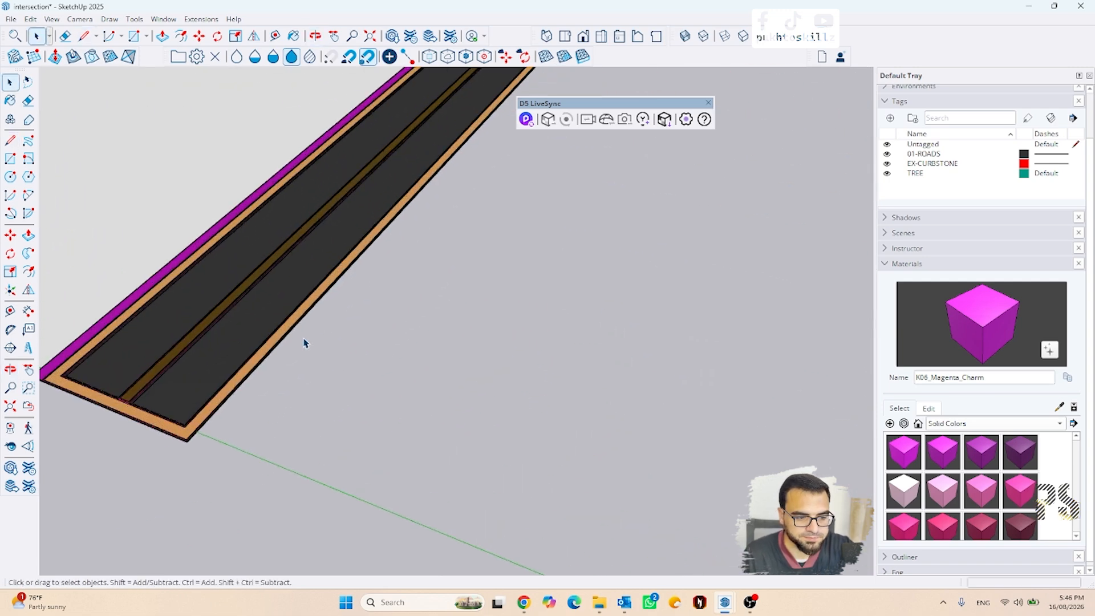
scroll(256, 373, down, 6)
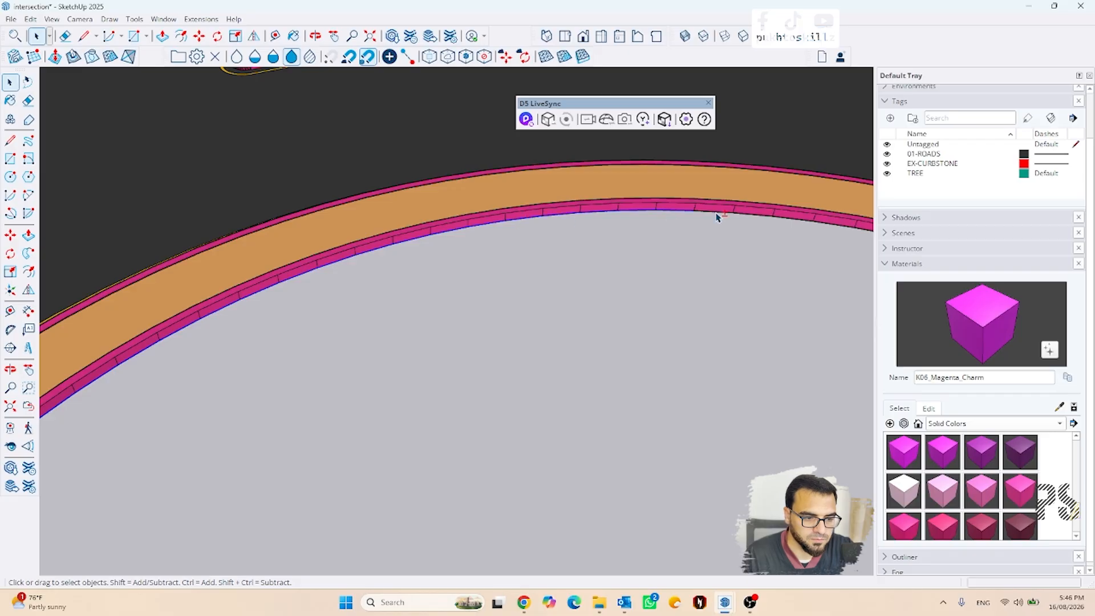
middle_drag(847, 234, 336, 334)
scroll(336, 334, down, 5)
scroll(703, 410, up, 5)
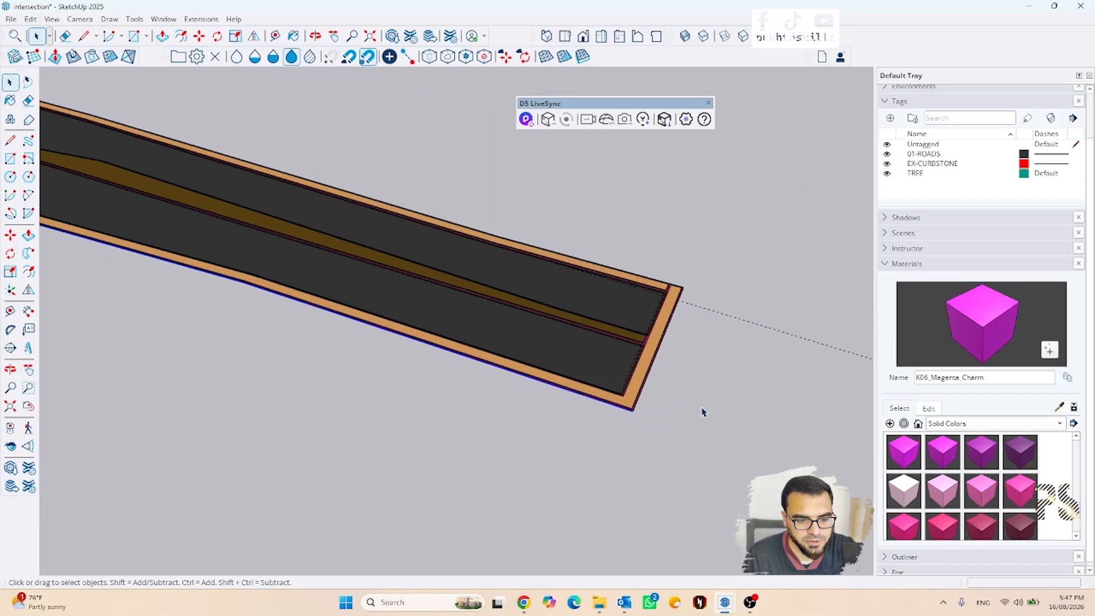
Step: Offset the selected outer curb edges outward by the same distance as the first strip
scroll(512, 415, up, 2)
key(f)
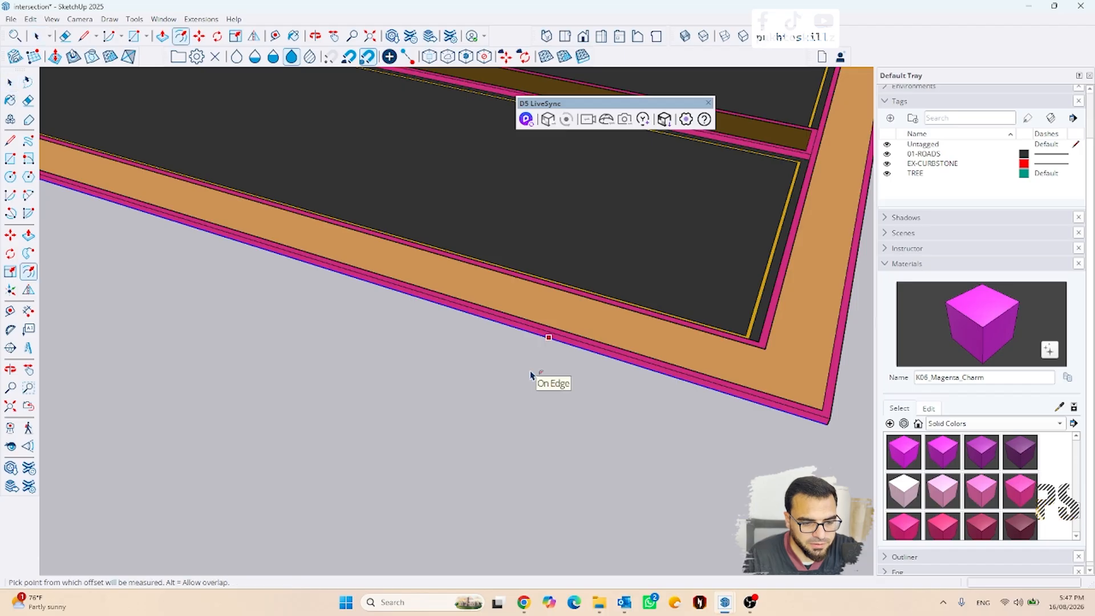
double_click(530, 374)
key(space)
Step: Draw a line from the new offset's end to the outer curb corner at the main road's other end
scroll(430, 432, down, 4)
scroll(689, 445, up, 3)
scroll(640, 475, up, 3)
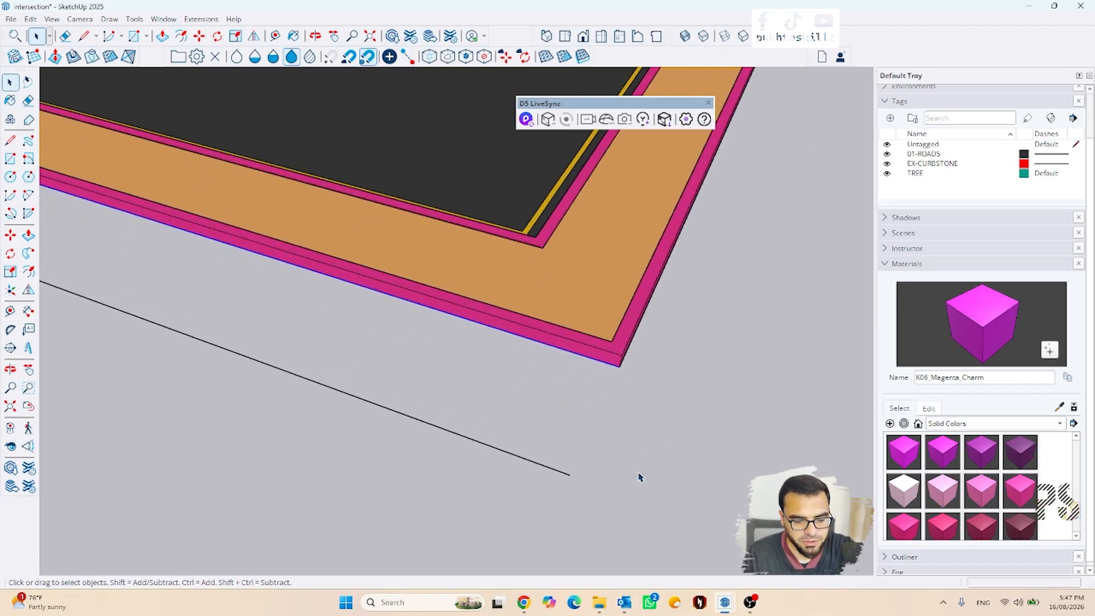
click(566, 473)
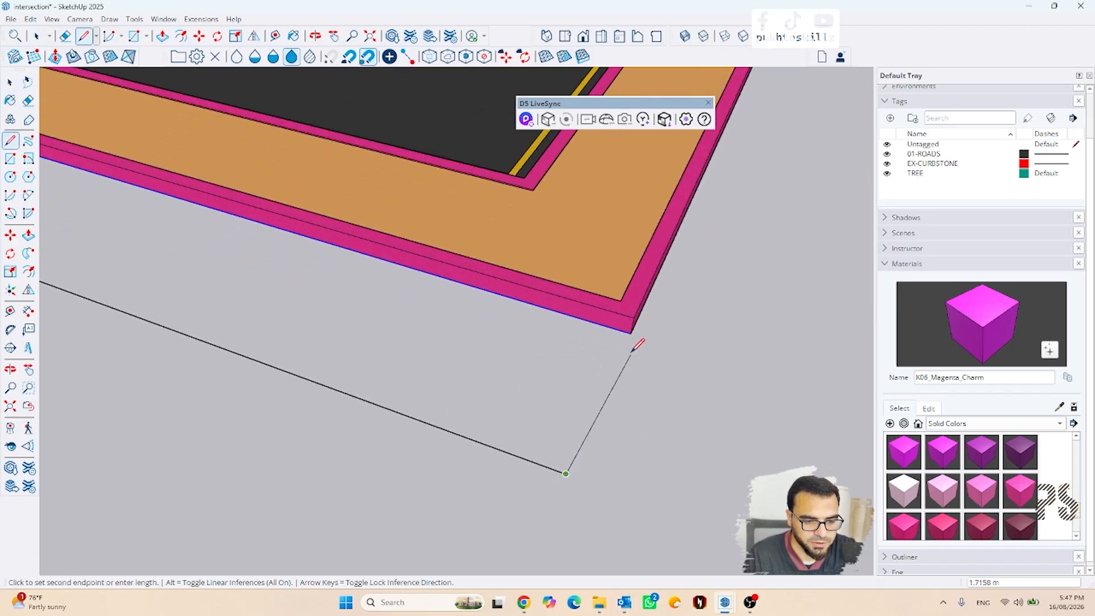
click(631, 333)
Step: Draw the second plot's boundary from the main road's end, then along the green axis to the side road's offset end, closing the strip there
scroll(697, 360, down, 5)
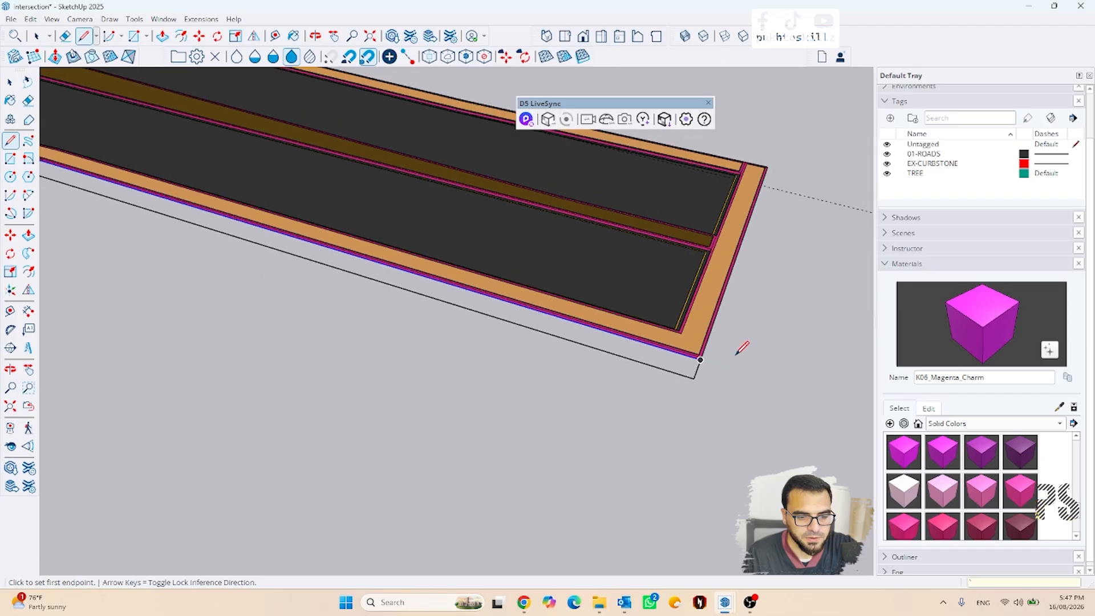
scroll(733, 337, down, 5)
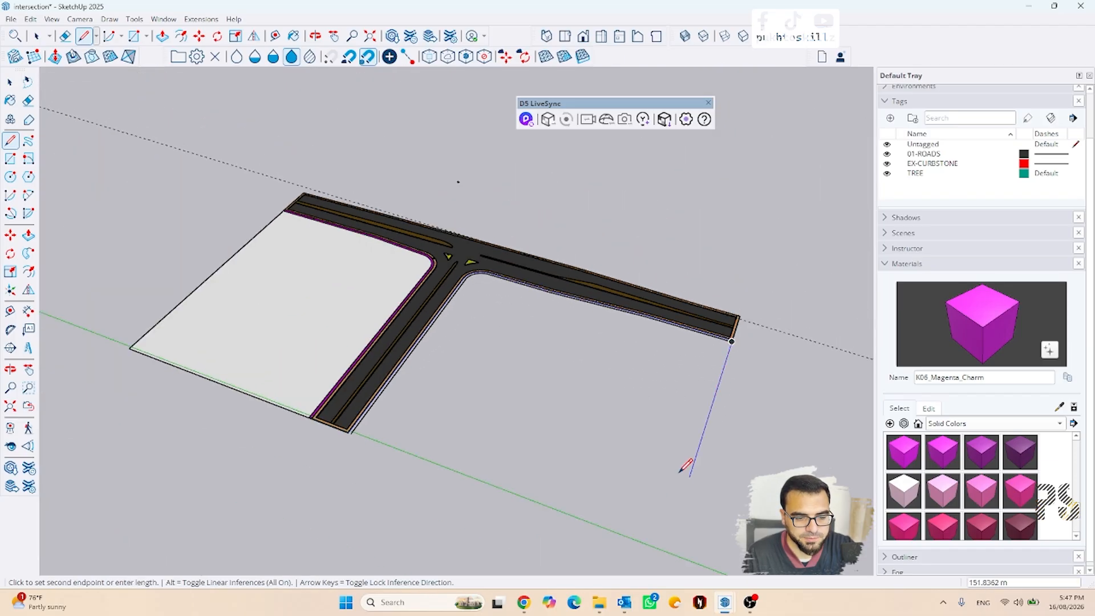
click(663, 553)
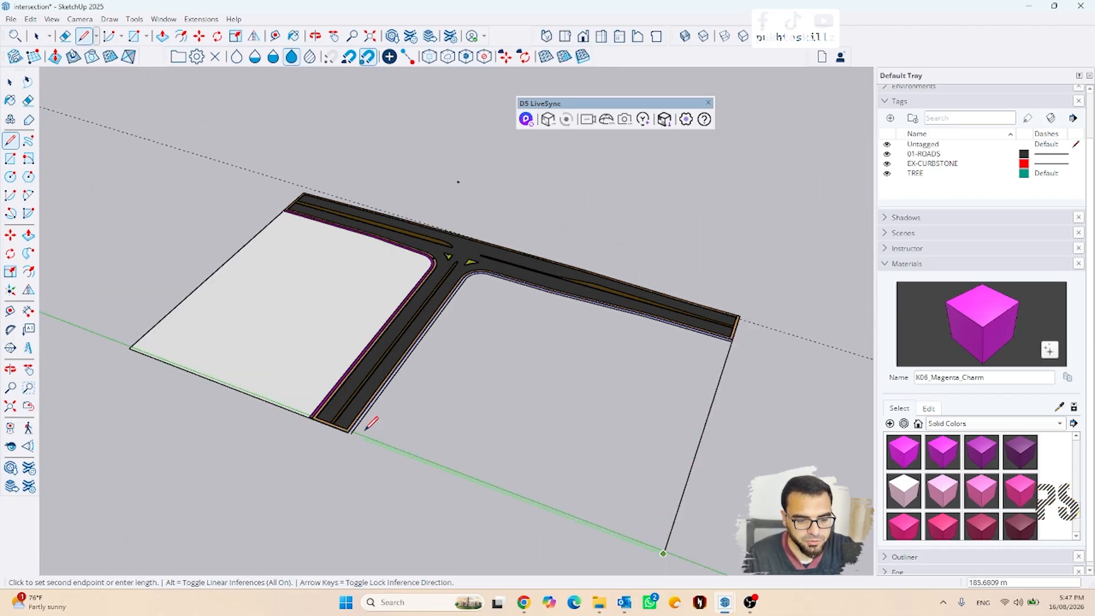
scroll(372, 423, up, 8)
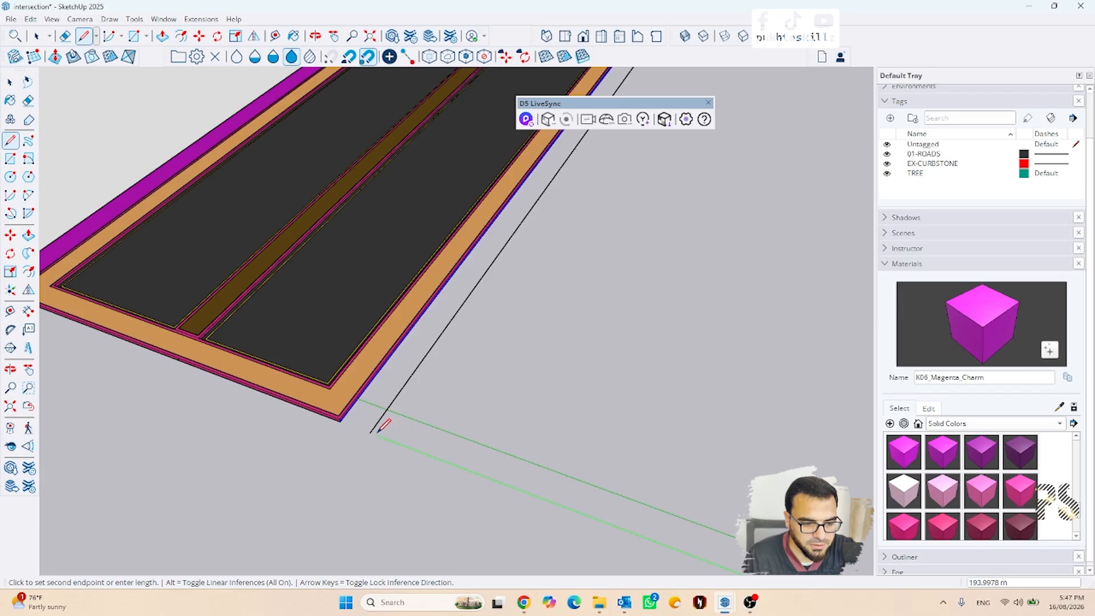
click(378, 429)
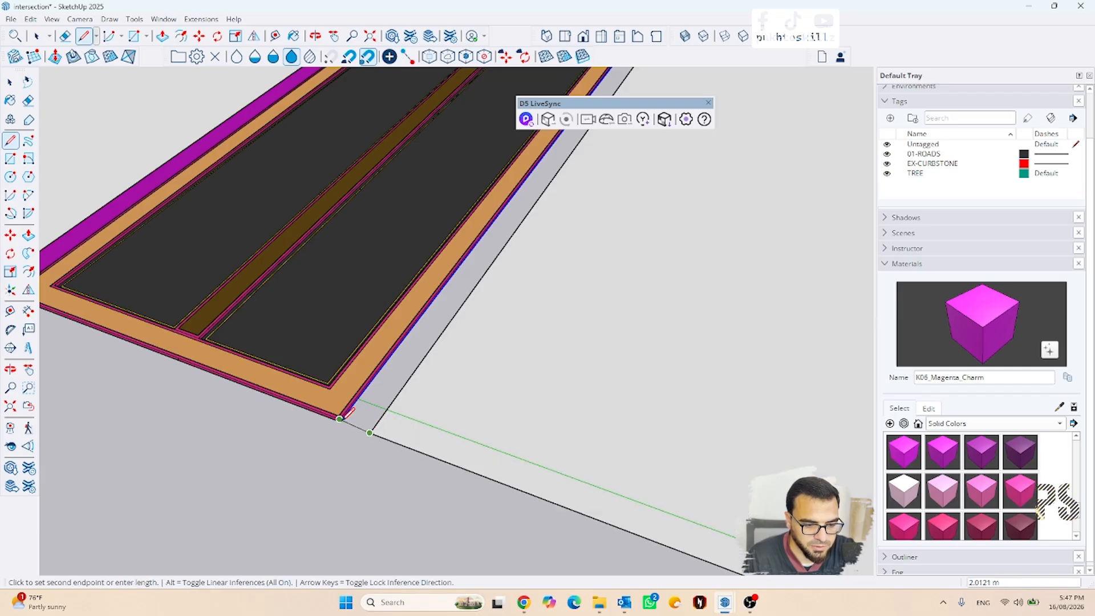
Step: Paint the second offset strip with the K06_Magenta_Charm material
click(1001, 325)
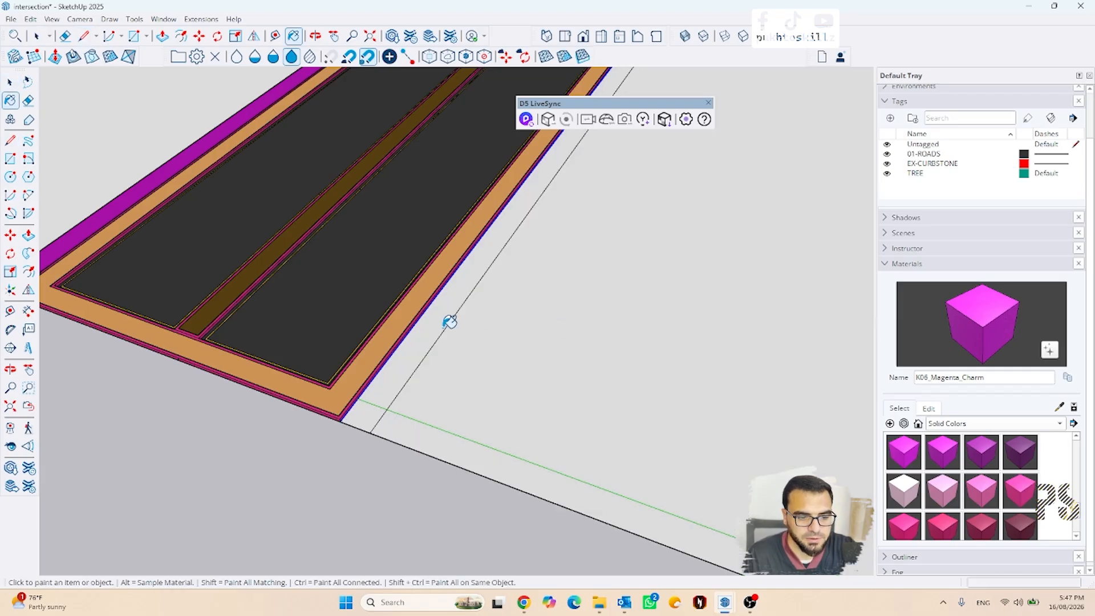
click(411, 358)
scroll(393, 383, up, 4)
key(space)
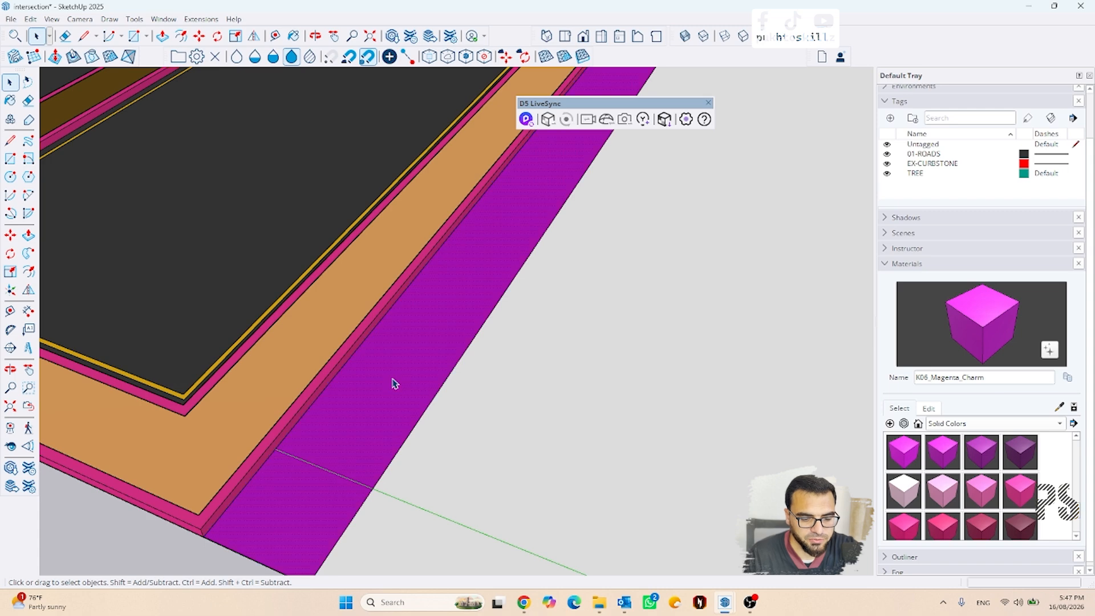
Step: Push/Pull the second magenta strip up to the level of the adjacent sidewalk
key(p)
click(391, 383)
click(288, 361)
key(space)
scroll(271, 384, down, 4)
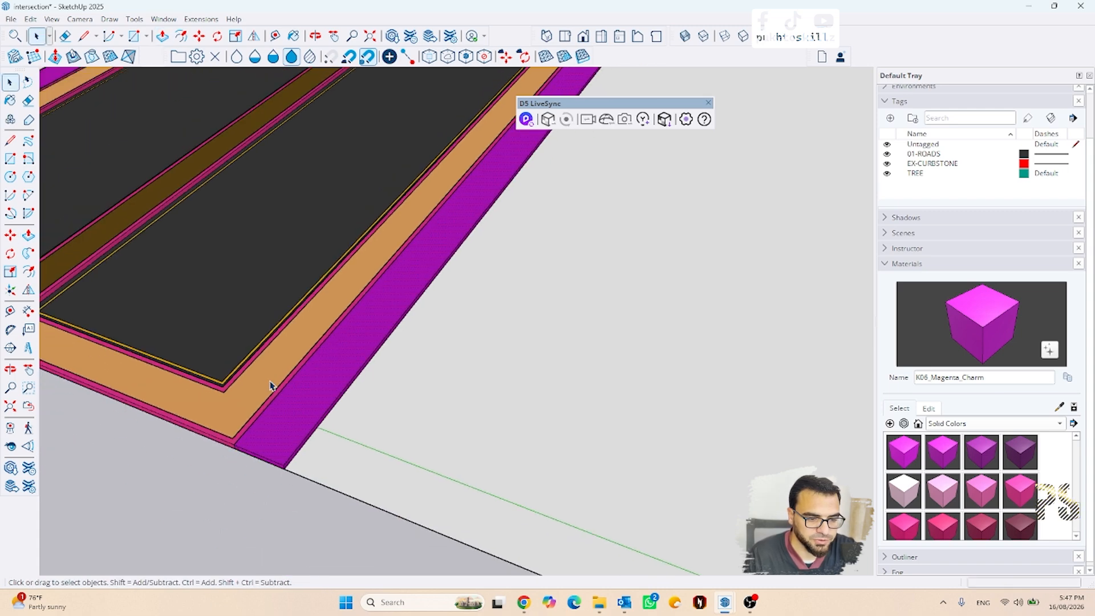
Step: Paint the second plot's ground face with the F04_Emerald_Green material
scroll(269, 386, down, 3)
scroll(949, 469, up, 3)
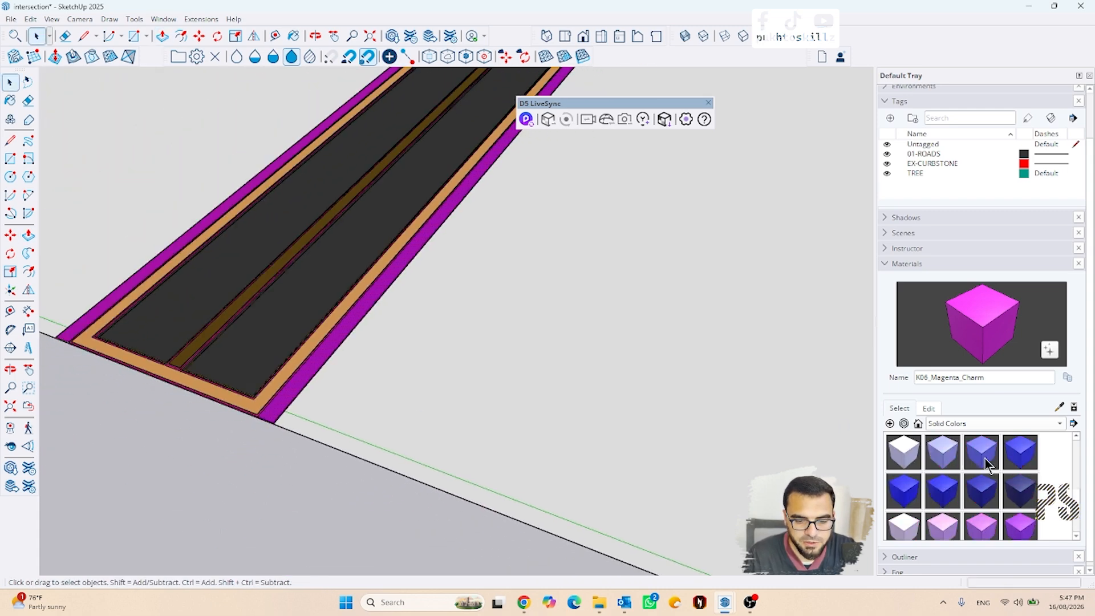
scroll(987, 464, up, 5)
click(1020, 451)
click(486, 372)
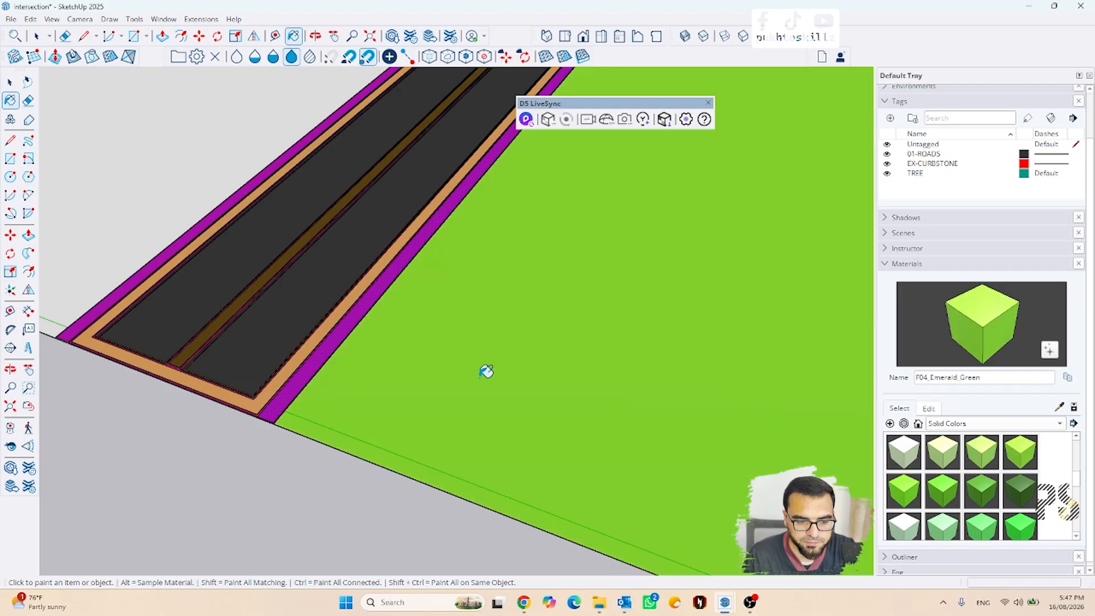
Step: Paint the ground plot on the other side of the side road with the F04_Emerald_Green material
scroll(489, 428, down, 2)
scroll(177, 264, down, 3)
click(177, 264)
key(space)
scroll(250, 357, down, 4)
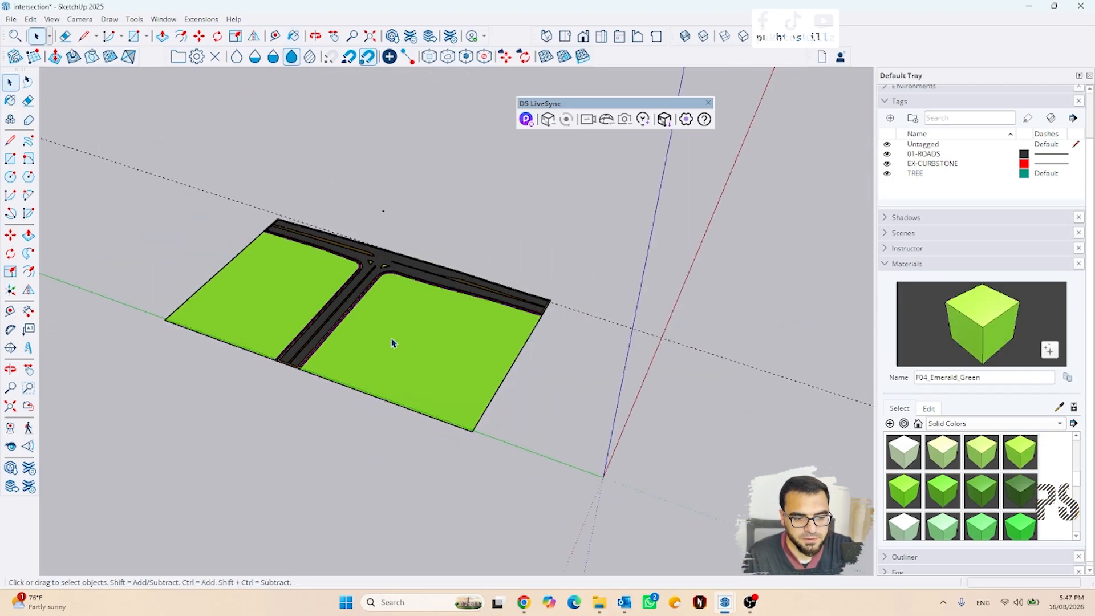
Step: Select all the lower outer edges of the main road's curb along the side facing away from the green plots
middle_drag(392, 343, 650, 360)
scroll(589, 369, up, 6)
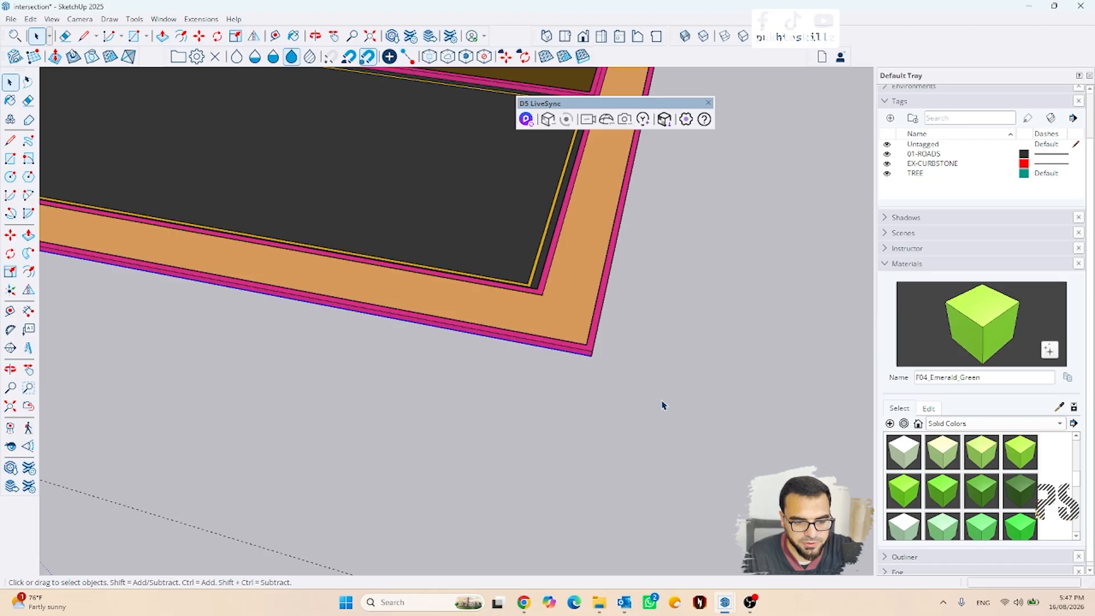
scroll(735, 430, down, 8)
scroll(269, 354, up, 5)
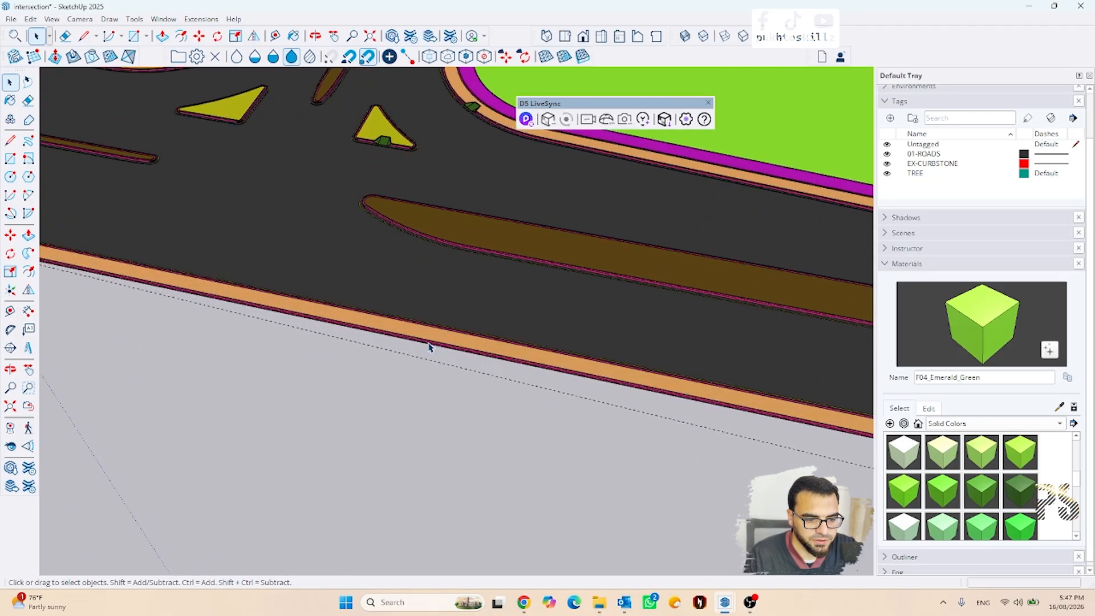
scroll(429, 348, up, 2)
scroll(567, 381, up, 2)
shift+middle_drag(566, 381, 229, 313)
scroll(230, 313, down, 3)
scroll(560, 350, up, 2)
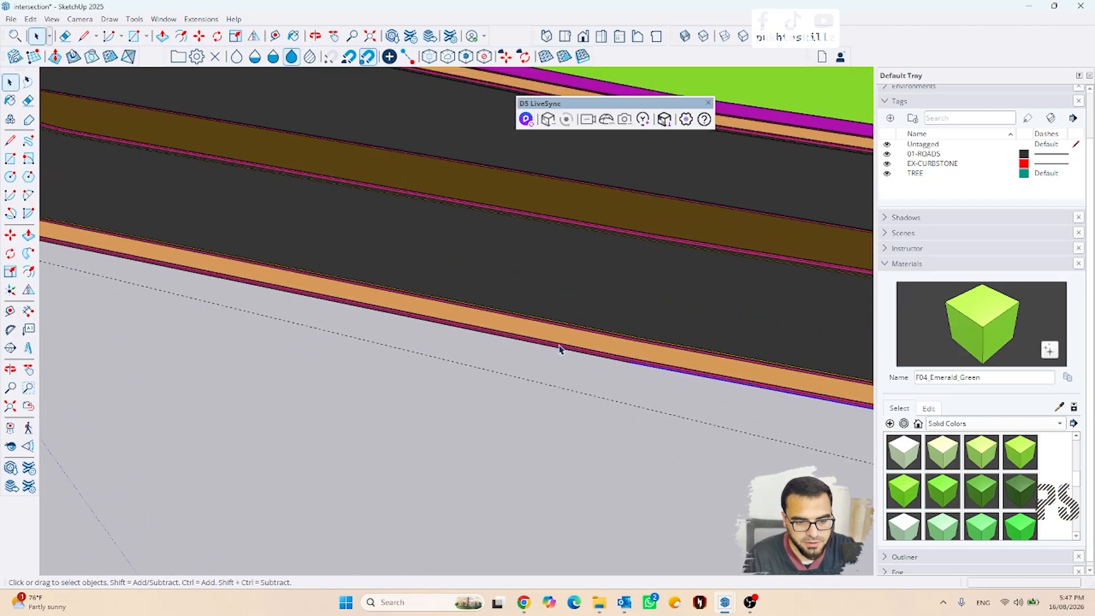
scroll(640, 373, up, 2)
scroll(751, 432, down, 5)
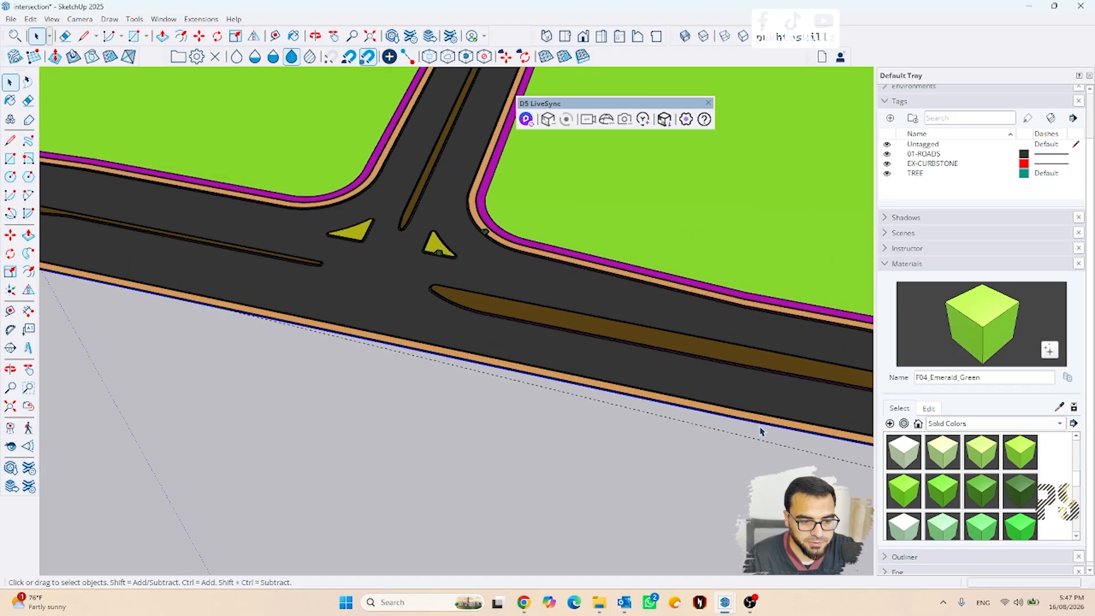
scroll(667, 409, up, 2)
scroll(384, 384, up, 2)
scroll(577, 383, up, 2)
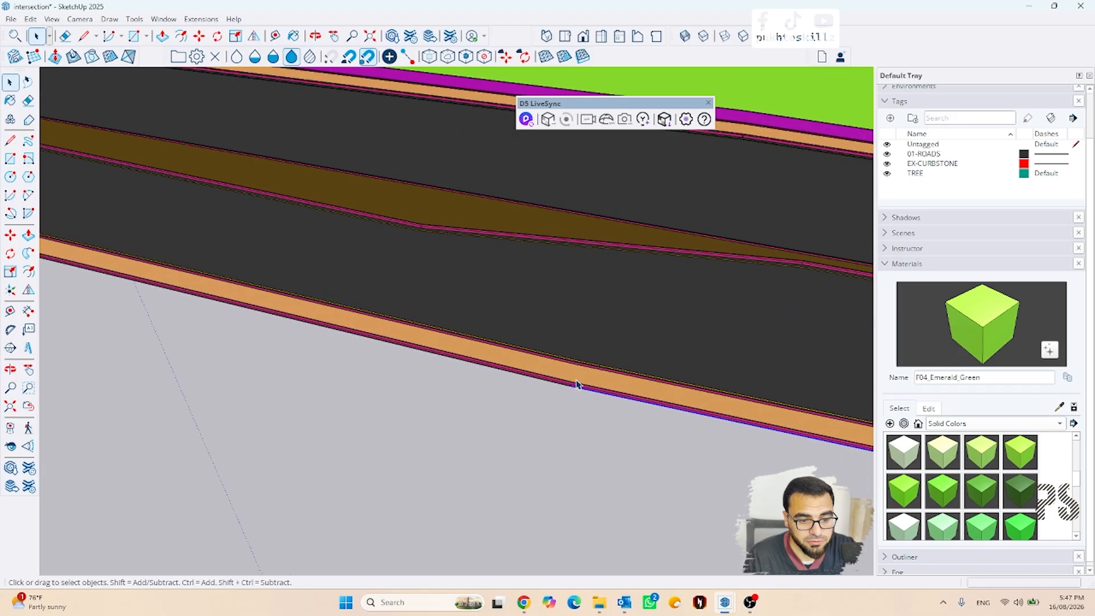
scroll(560, 379, up, 2)
scroll(706, 426, down, 6)
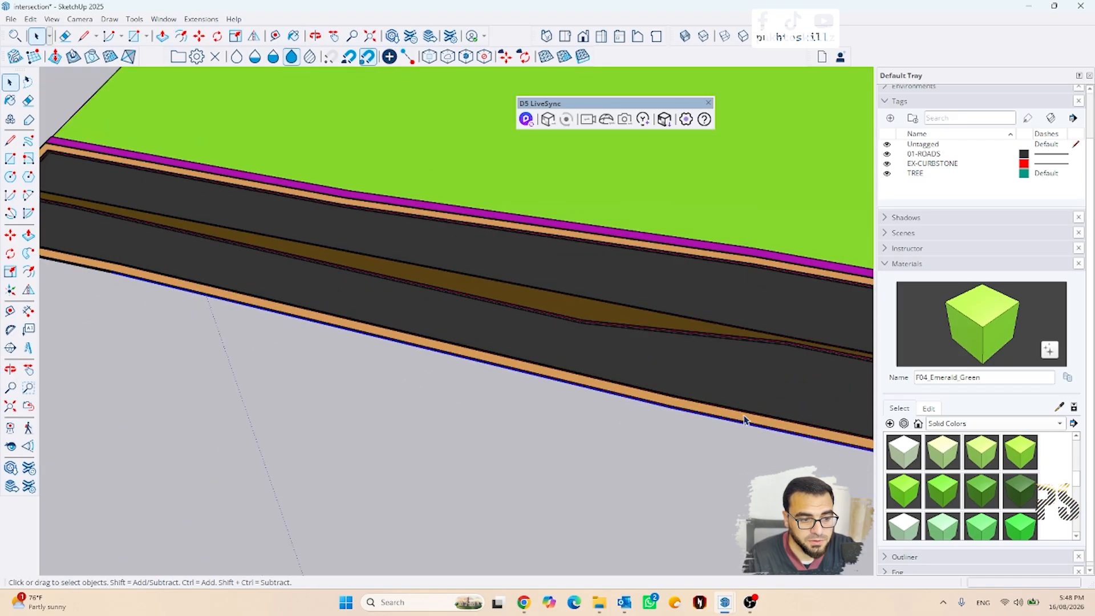
scroll(462, 337, up, 3)
scroll(463, 342, up, 2)
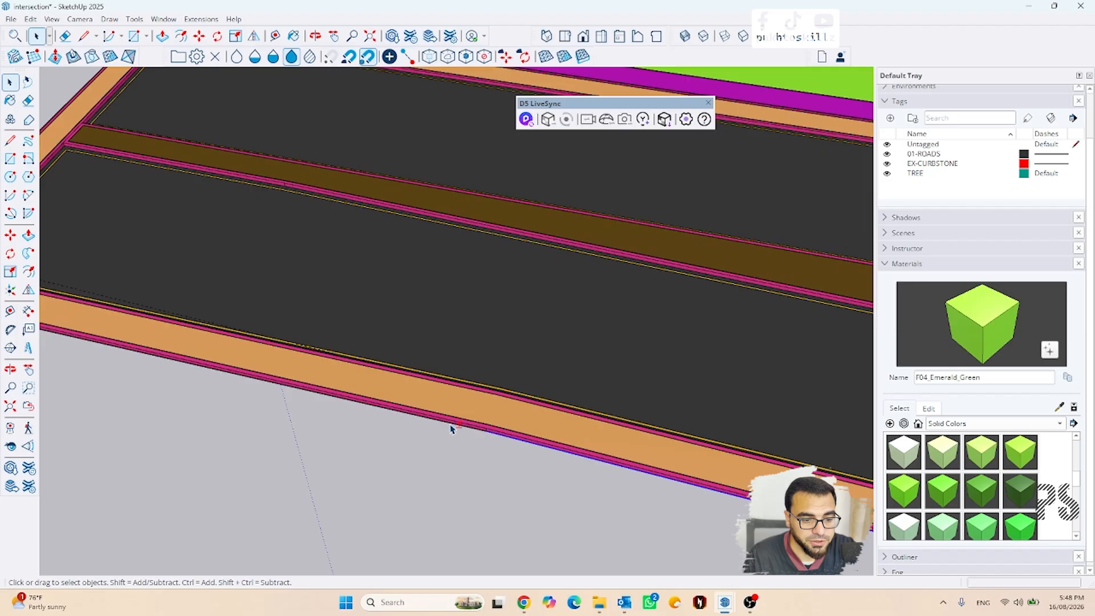
scroll(462, 433, up, 2)
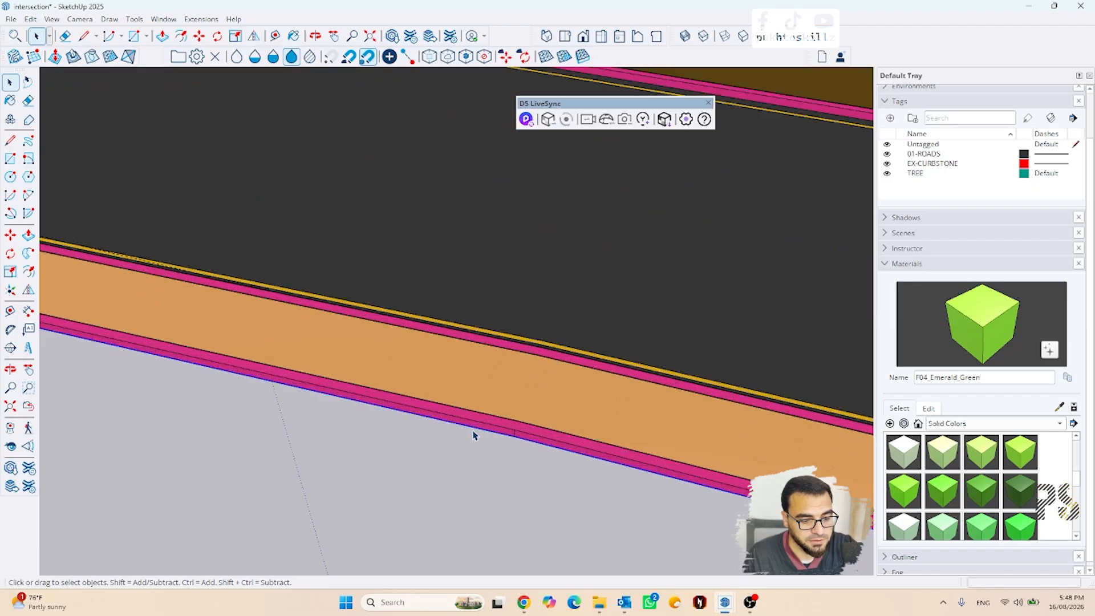
Step: Try to offset the selected curb edges outward by 0.2 m
key(f)
scroll(465, 429, down, 4)
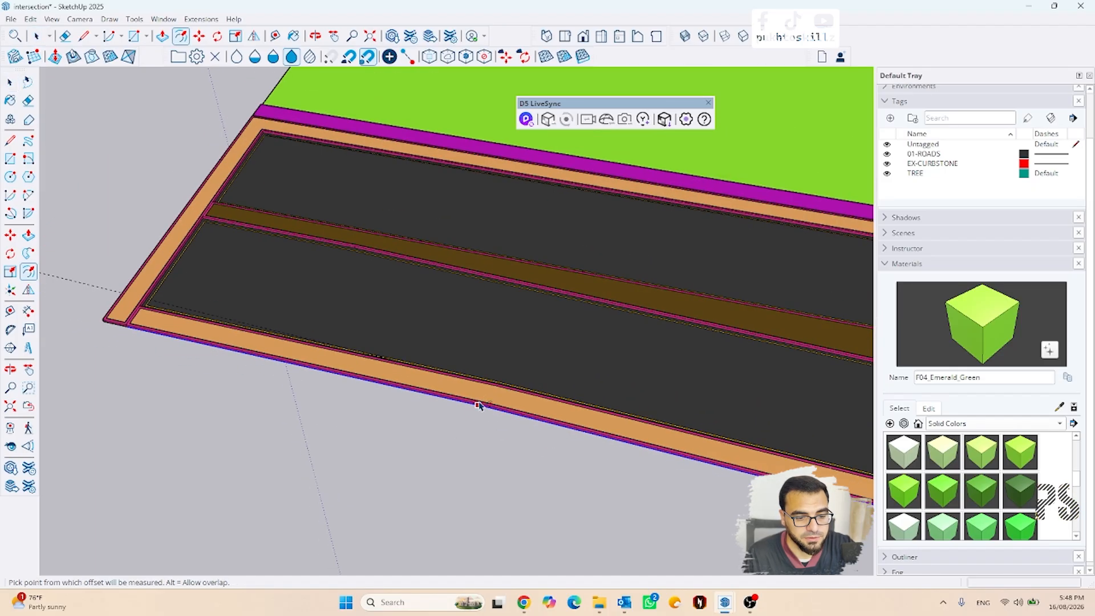
scroll(474, 406, up, 4)
click(475, 391)
click(416, 478)
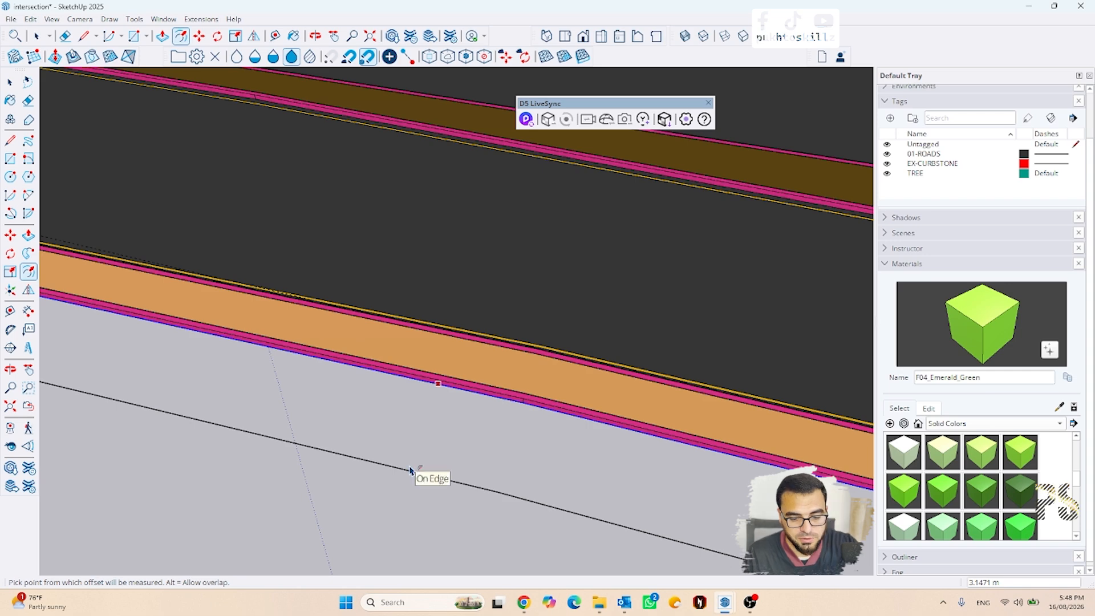
key(Return)
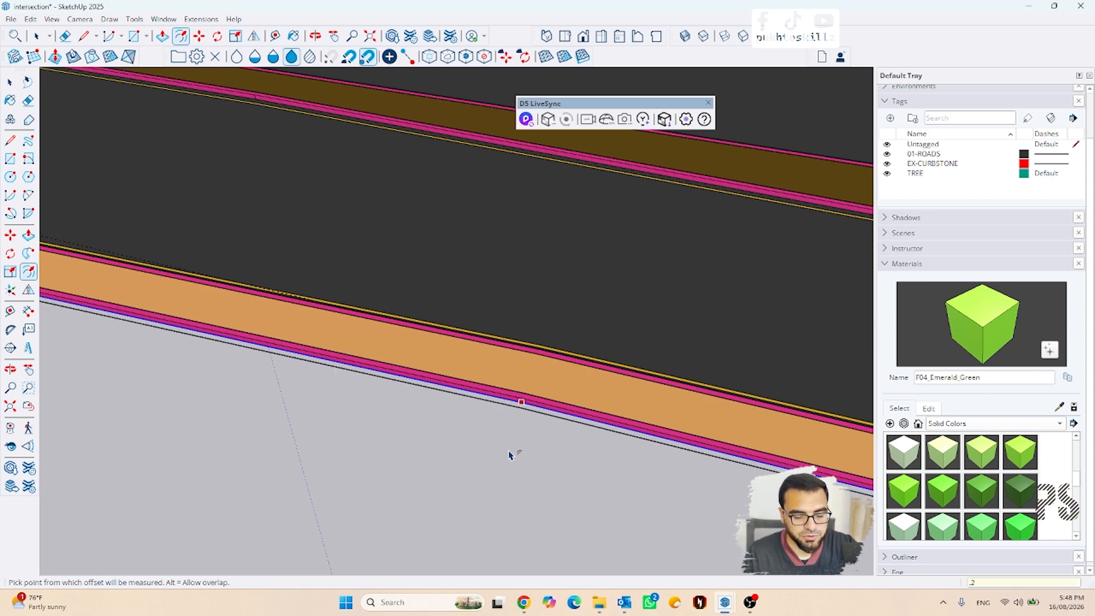
key(ctrl+z)
Step: Offset the selected outer curb edges of the main road outward by 2 m
click(502, 418)
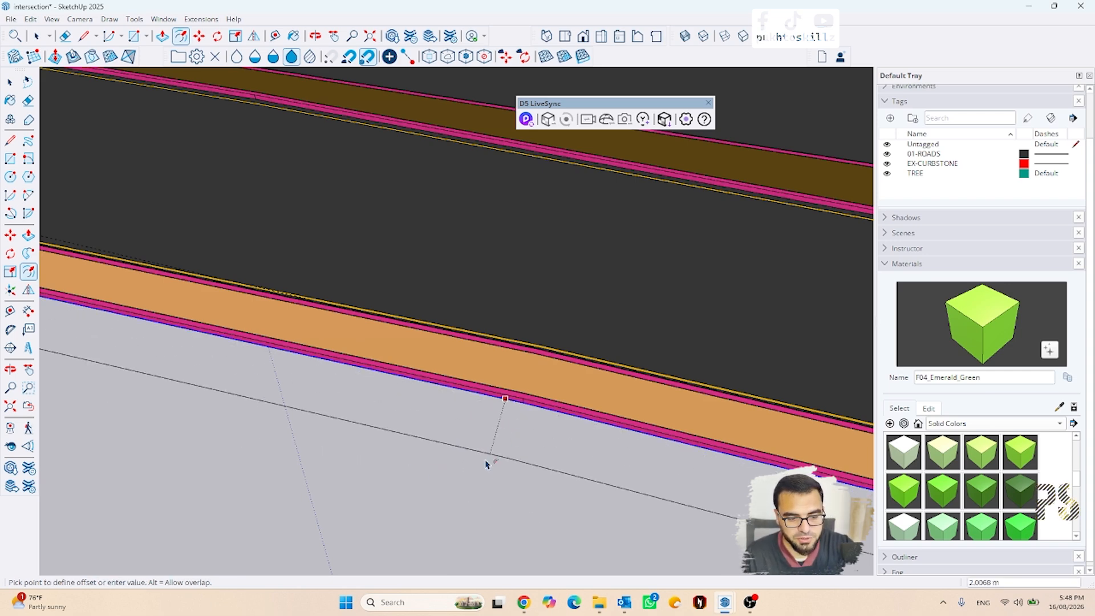
key(Return)
key(space)
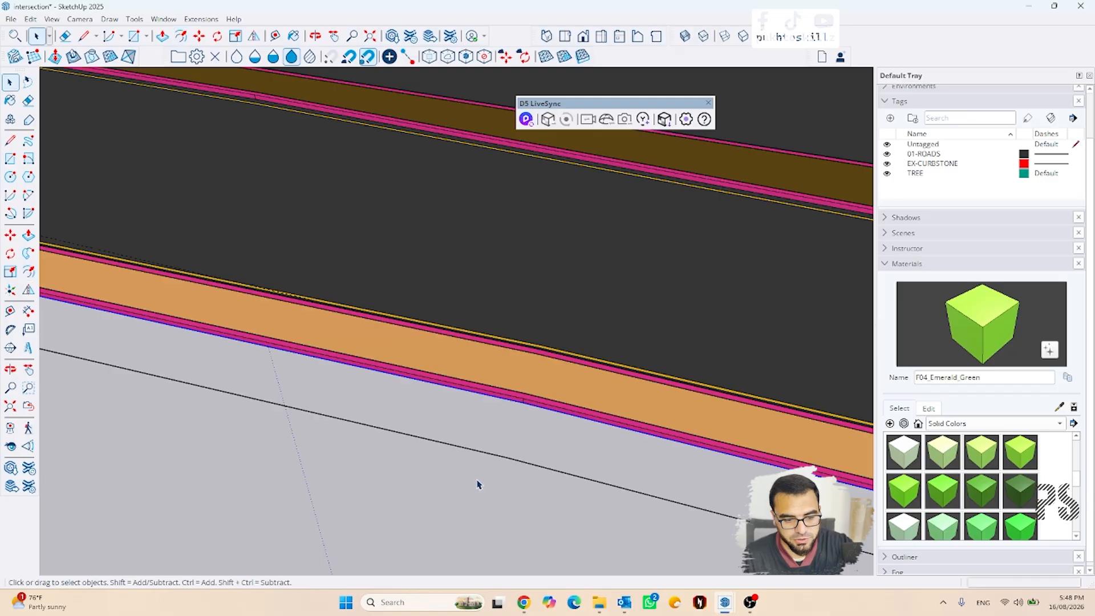
Step: Draw an edge from the main road's end corner along the red axis and extend the offset line along the green axis to meet it
scroll(660, 449, down, 5)
scroll(322, 376, up, 4)
scroll(211, 422, up, 3)
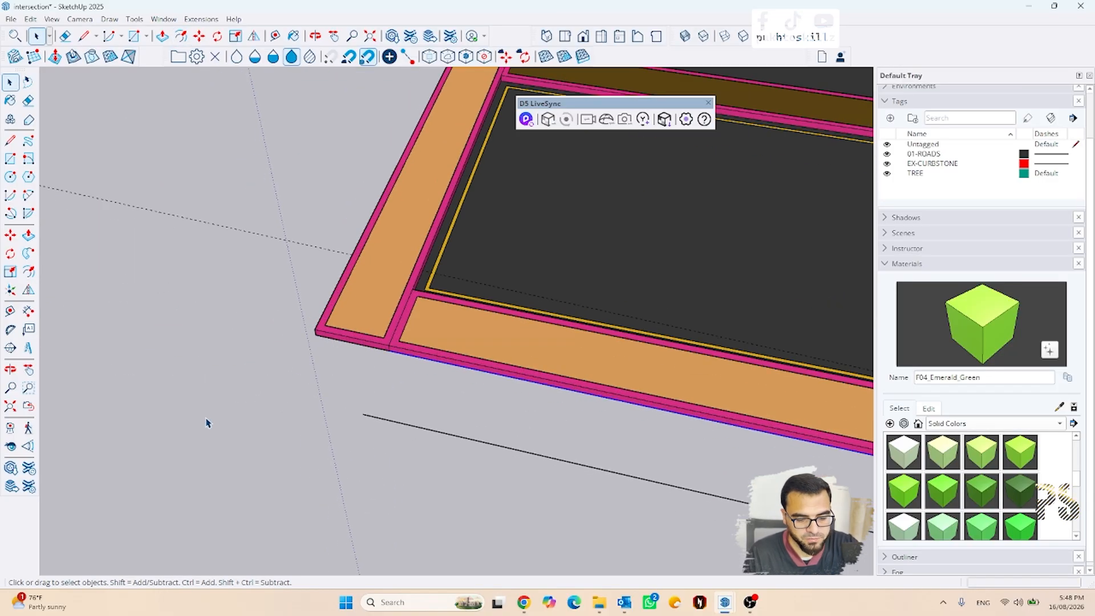
key(l)
scroll(336, 382, up, 2)
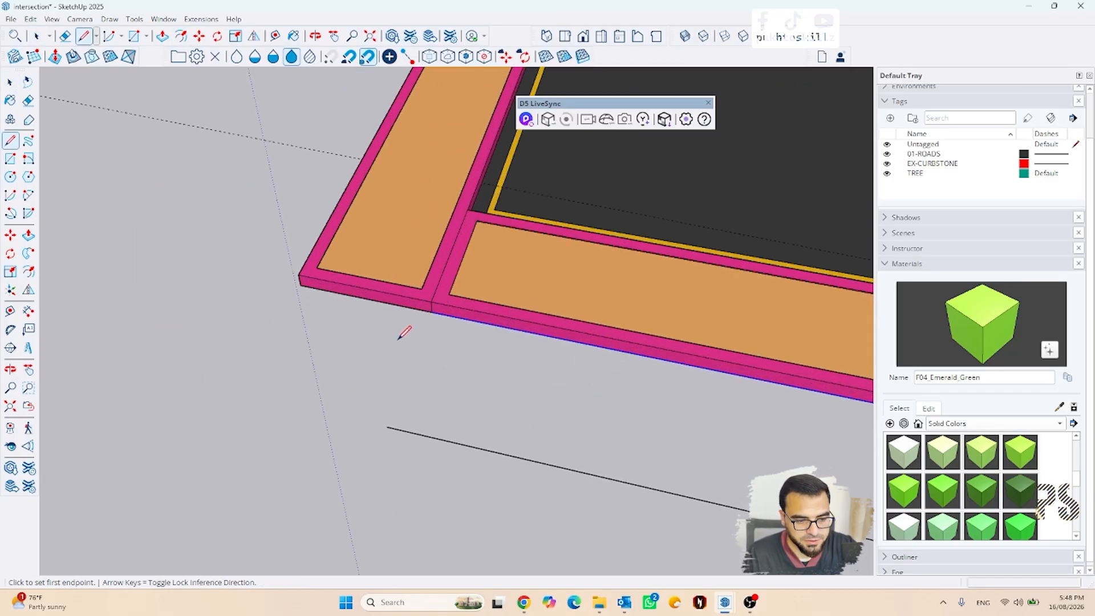
click(301, 284)
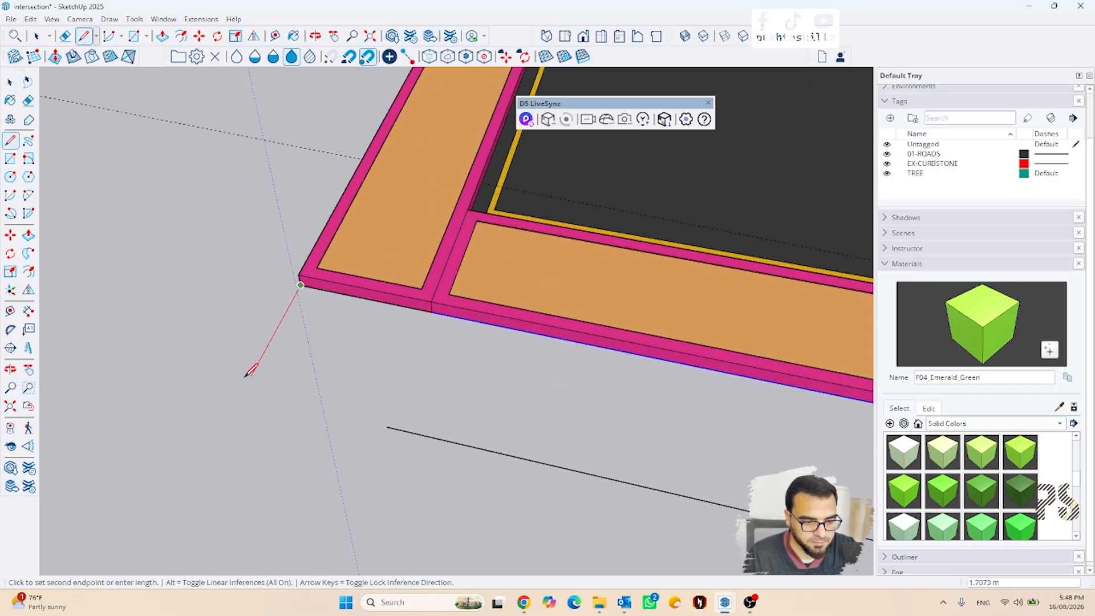
key(Escape)
click(387, 427)
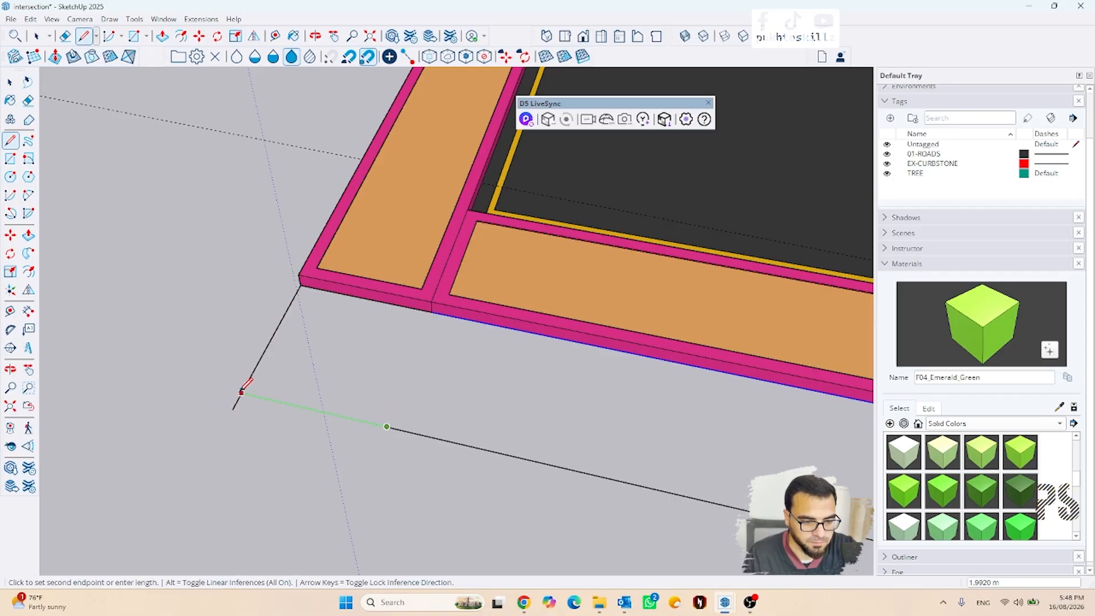
click(241, 393)
scroll(93, 361, down, 10)
key(Escape)
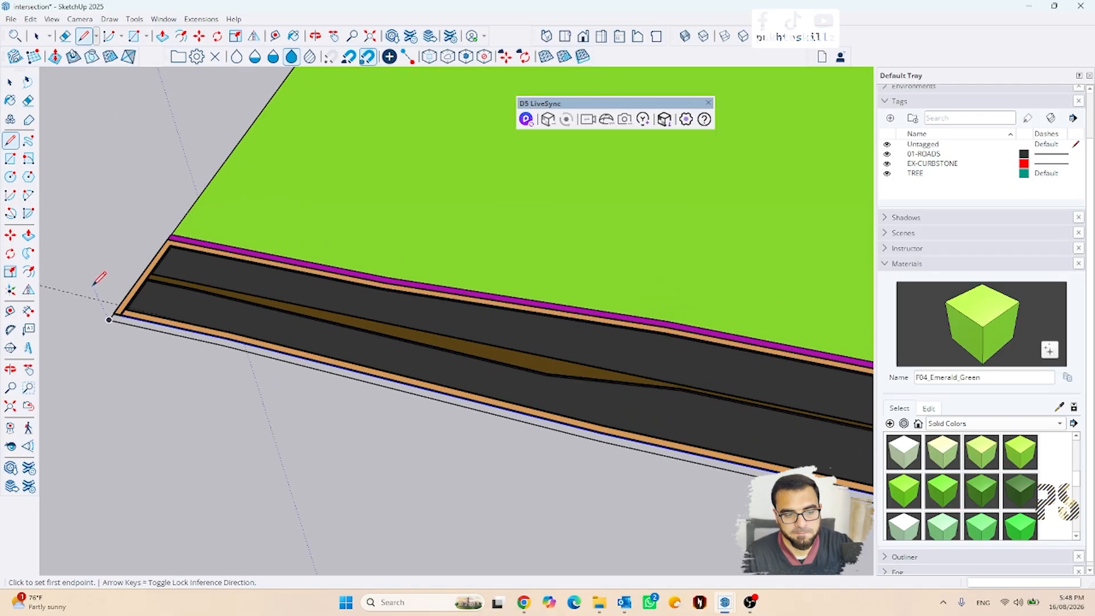
Step: Close the offset strip at the main road's opposite end by connecting the curb's corner to the end of the strip's outer edge
scroll(100, 278, down, 6)
scroll(667, 379, up, 8)
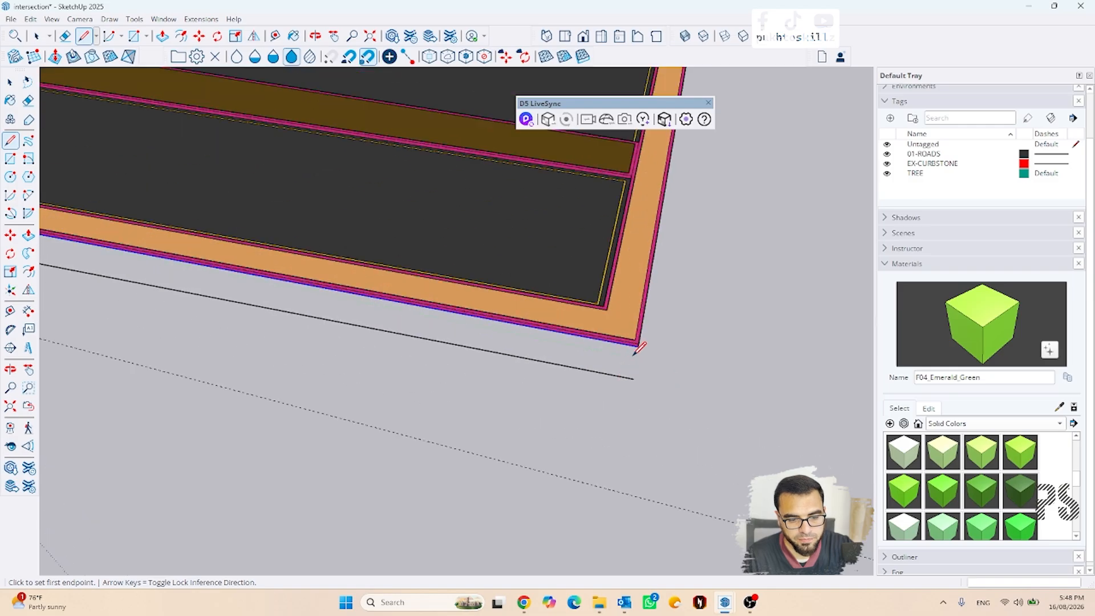
click(639, 345)
click(634, 384)
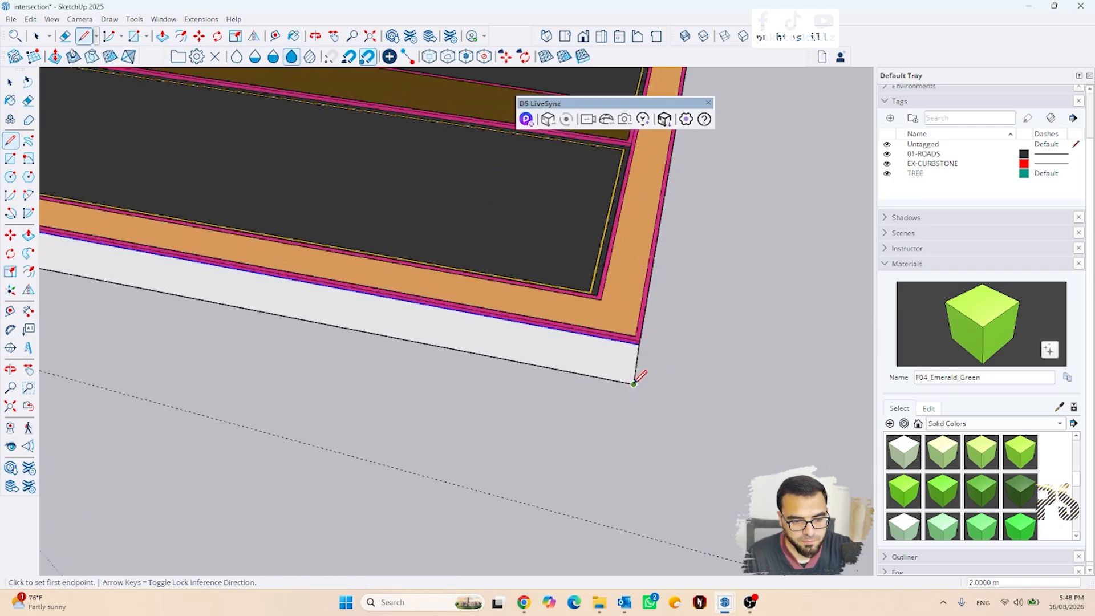
Step: Draw two sides of the third ground plot, outward from the strip's end corner and along the green axis past the road's length
scroll(640, 371, down, 5)
scroll(661, 298, down, 6)
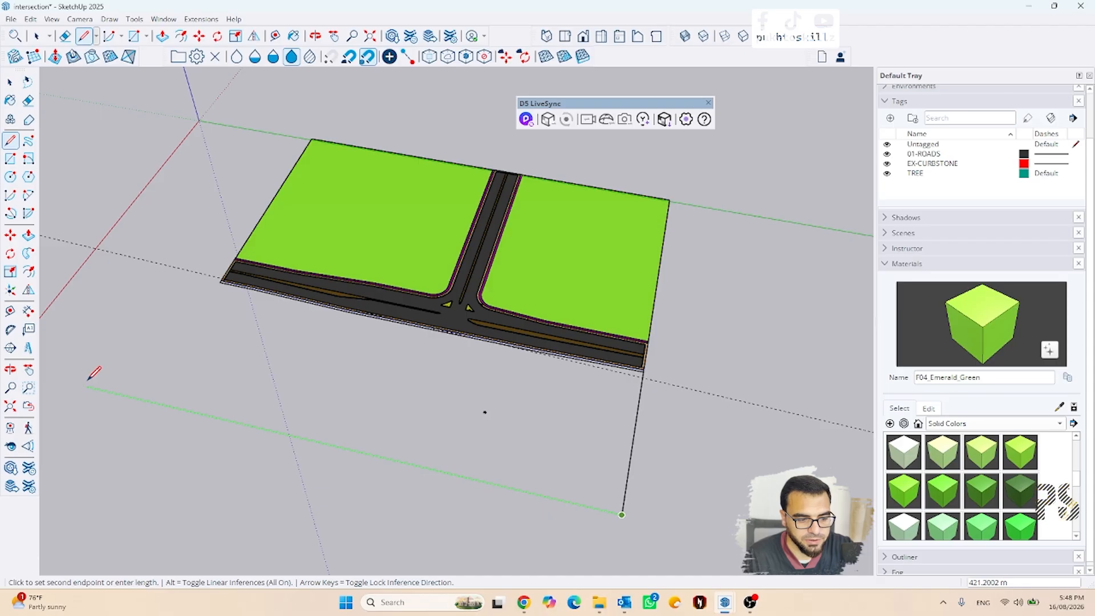
scroll(172, 313, up, 5)
key(Escape)
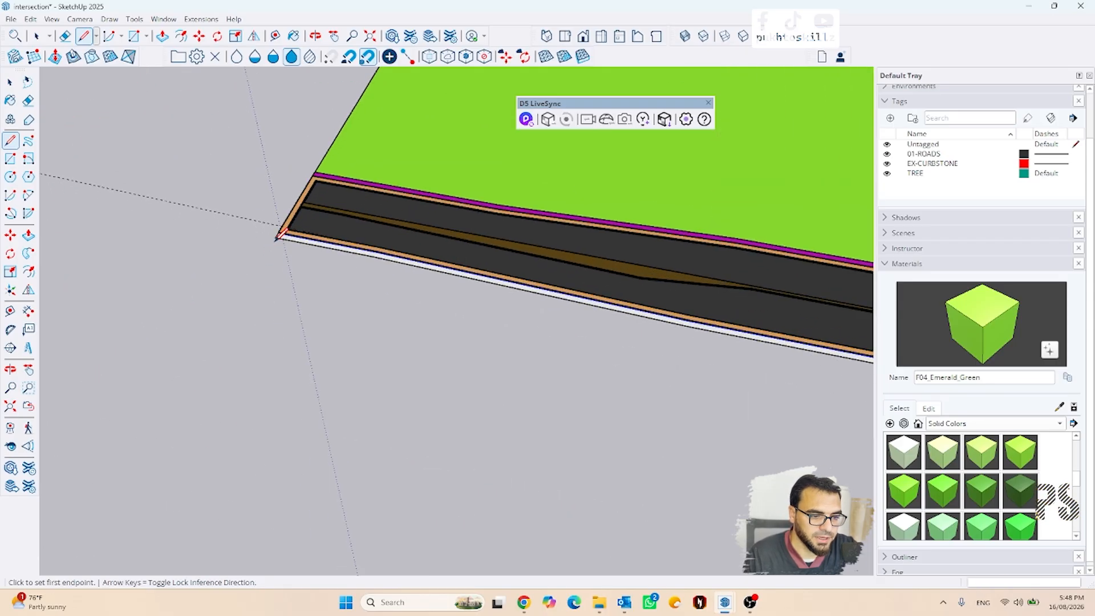
Step: Close the third plot with an edge along the red axis from the strip's other end corner, and erase the overhanging boundary edge
scroll(239, 285, down, 4)
scroll(171, 377, up, 2)
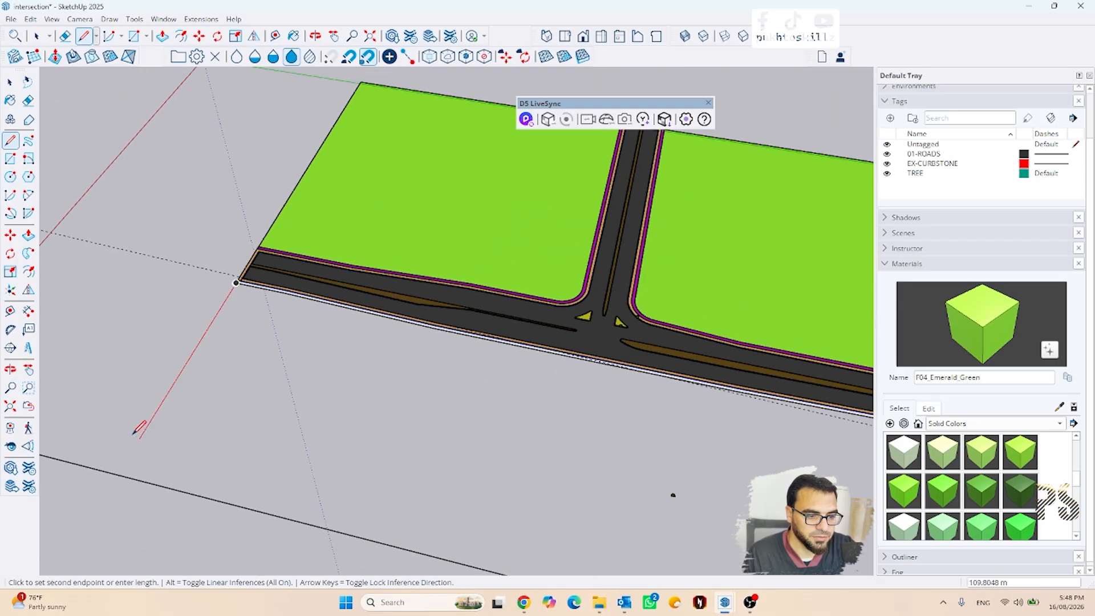
click(117, 473)
key(space)
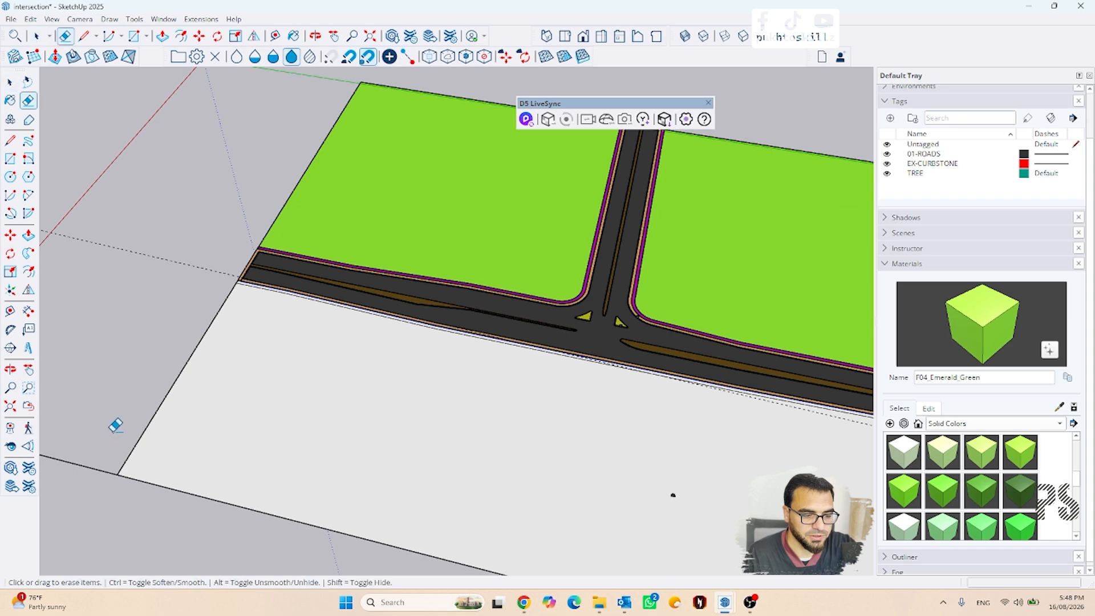
scroll(131, 408, down, 6)
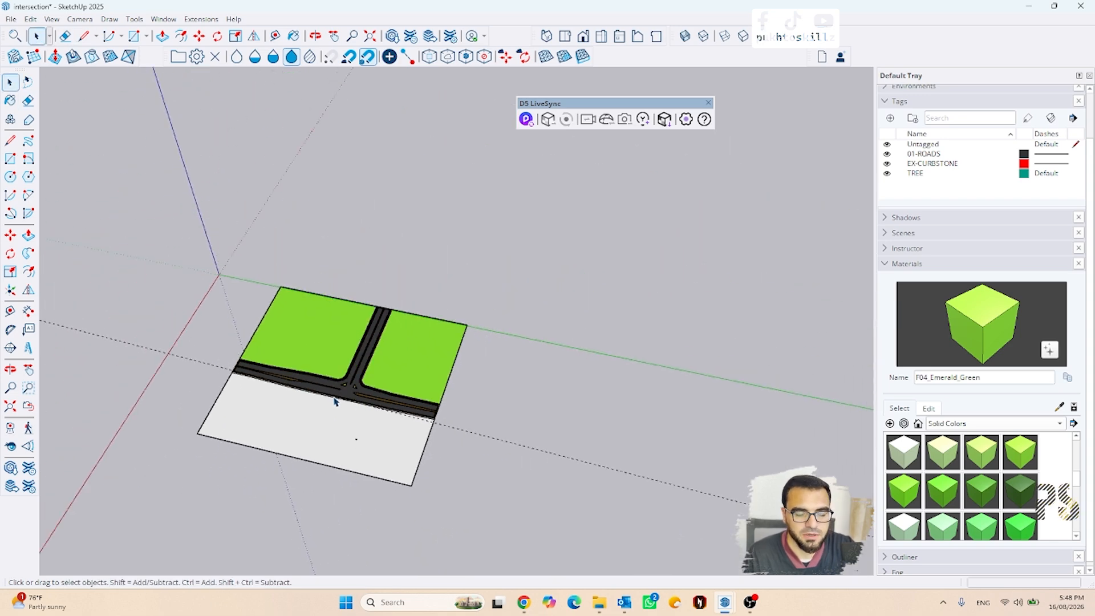
Step: Sample the K06_Magenta_Charm material from the existing strip and paint the main road's new outer strip with it
scroll(295, 384, up, 4)
scroll(413, 376, up, 2)
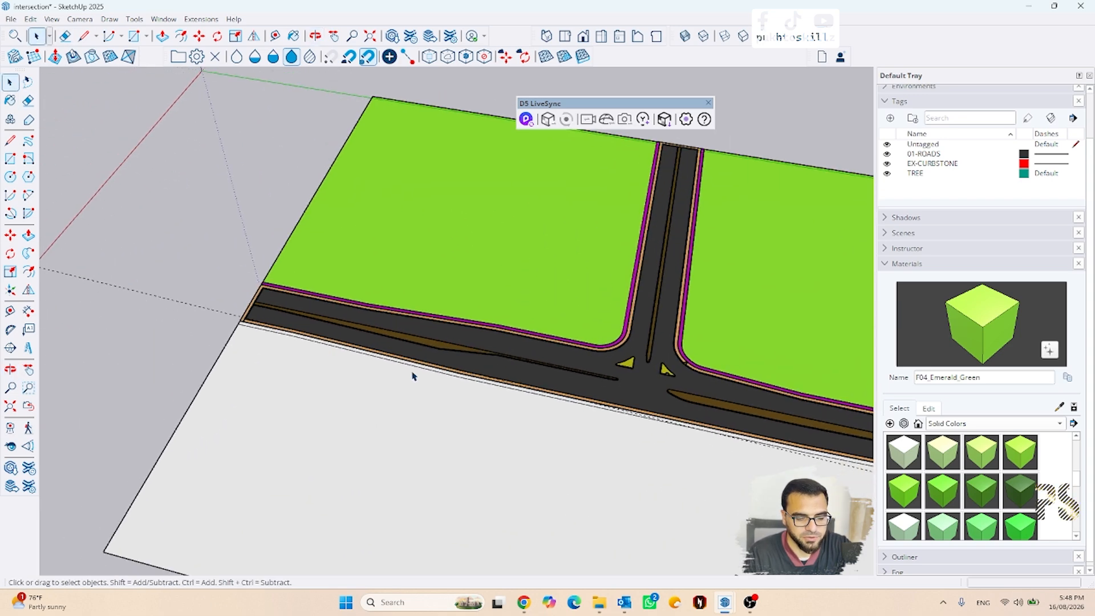
scroll(413, 376, up, 2)
key(b)
scroll(648, 413, up, 2)
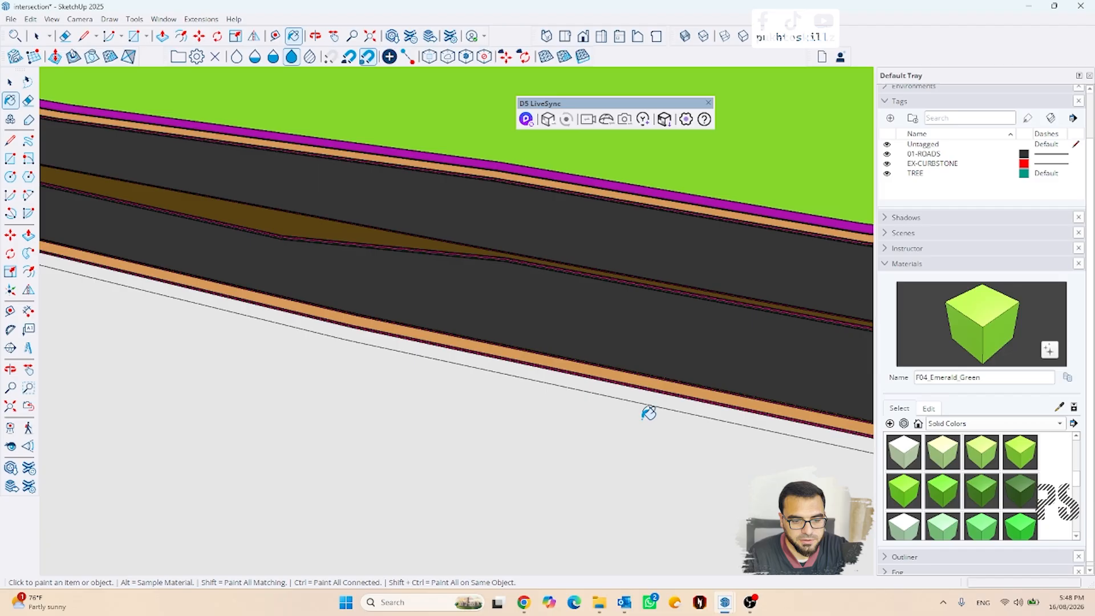
scroll(683, 187, up, 2)
click(684, 187)
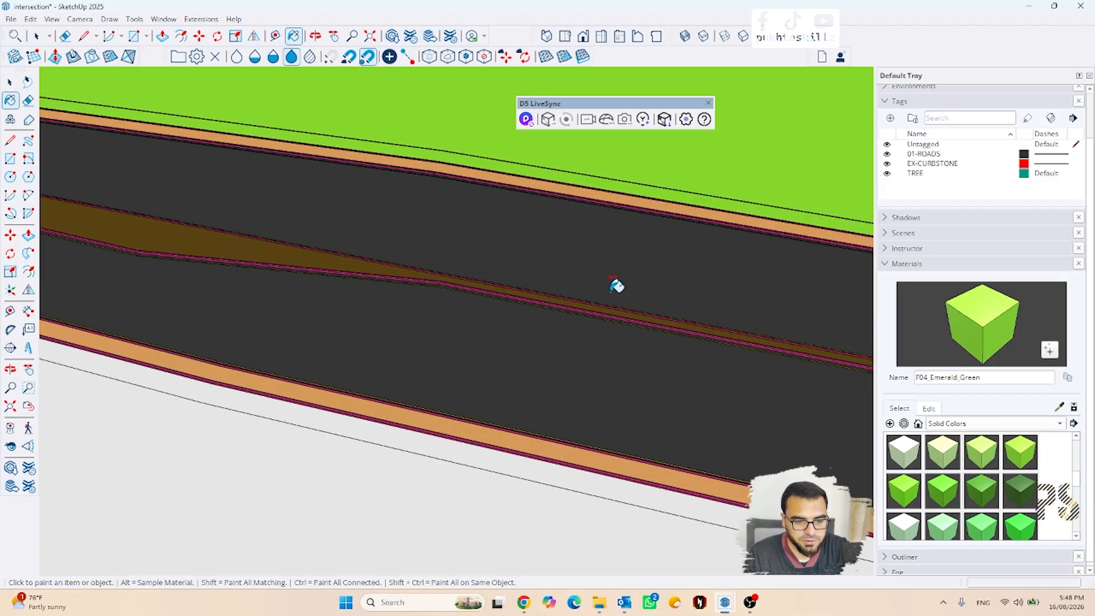
key(ctrl+z)
alt+click(655, 182)
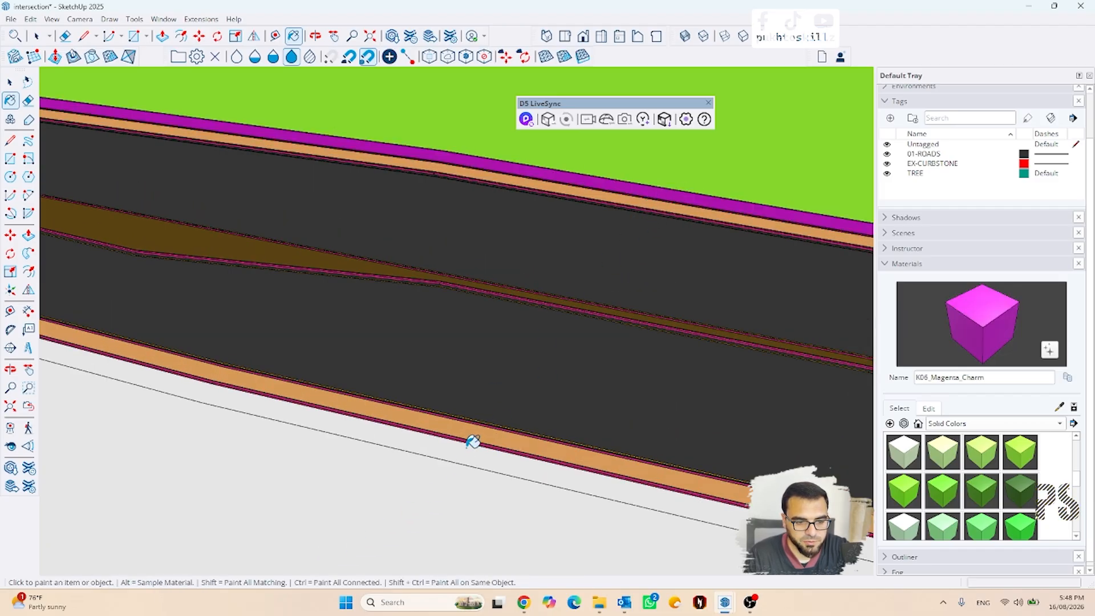
middle_drag(473, 442, 462, 533)
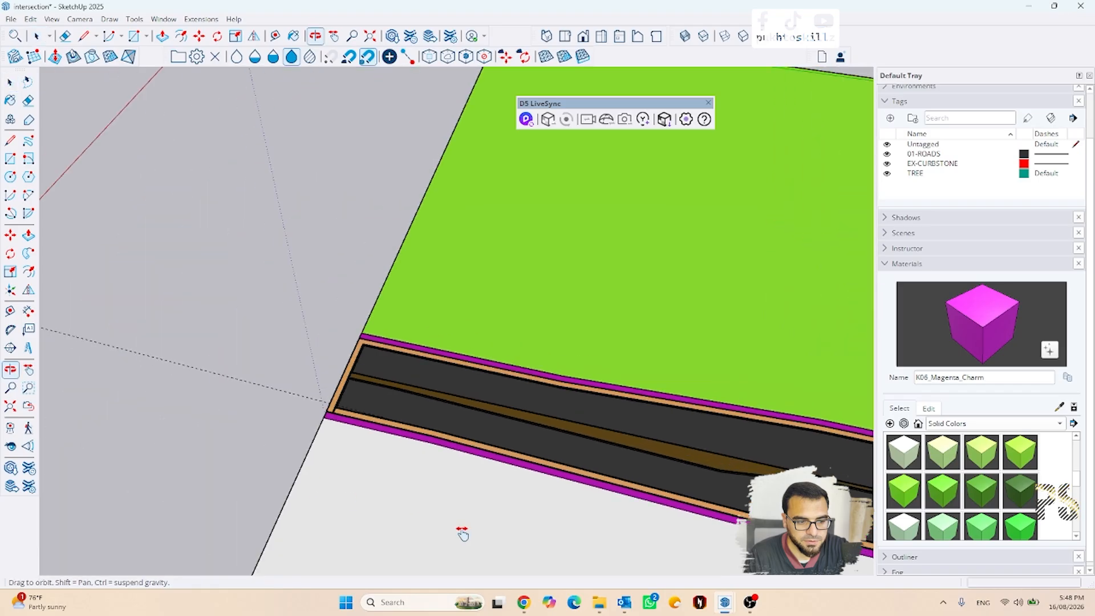
Step: Push/Pull the new magenta strip up to the level of the adjacent sidewalk
scroll(439, 427, up, 6)
key(p)
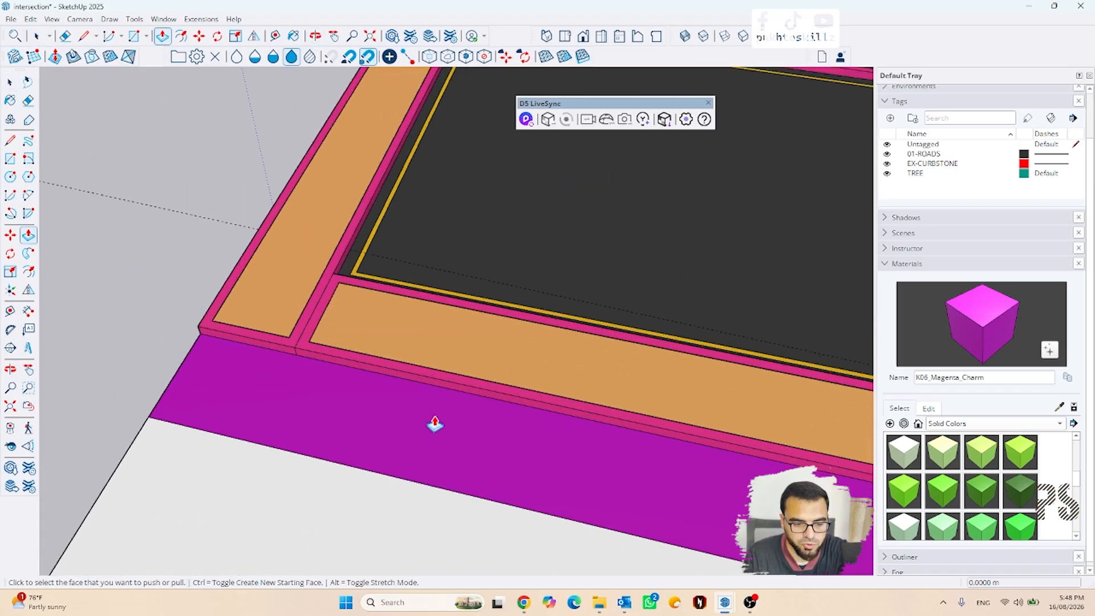
click(435, 423)
click(450, 346)
key(space)
Step: Inspect the raised magenta strip along the main road's outer sidewalk and around the intersection
scroll(297, 382, down, 3)
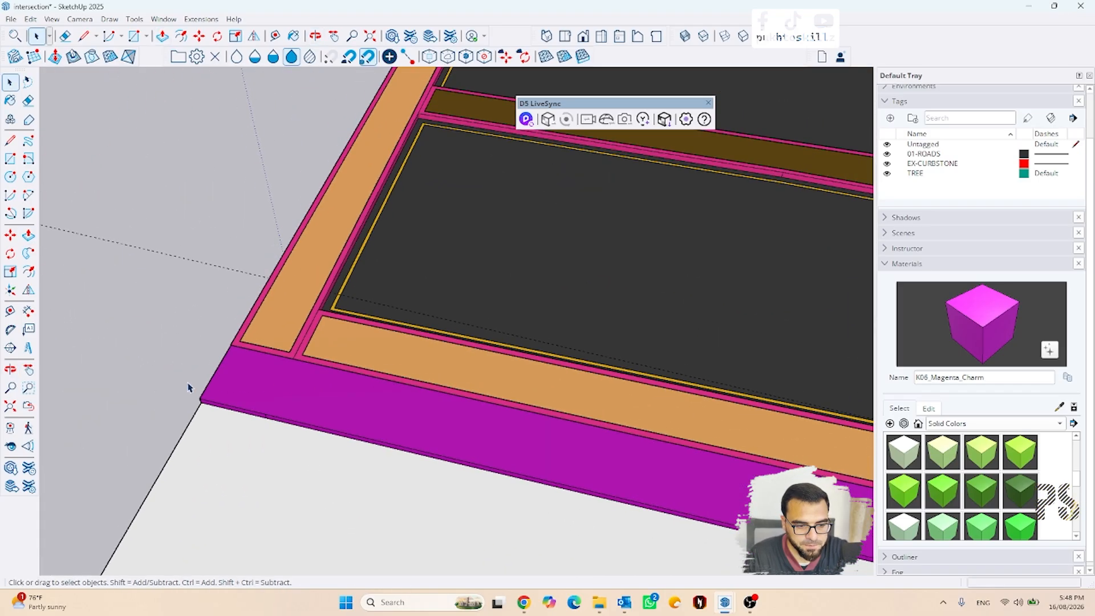
scroll(189, 388, down, 5)
middle_drag(191, 391, 369, 538)
scroll(568, 415, down, 3)
scroll(523, 414, down, 3)
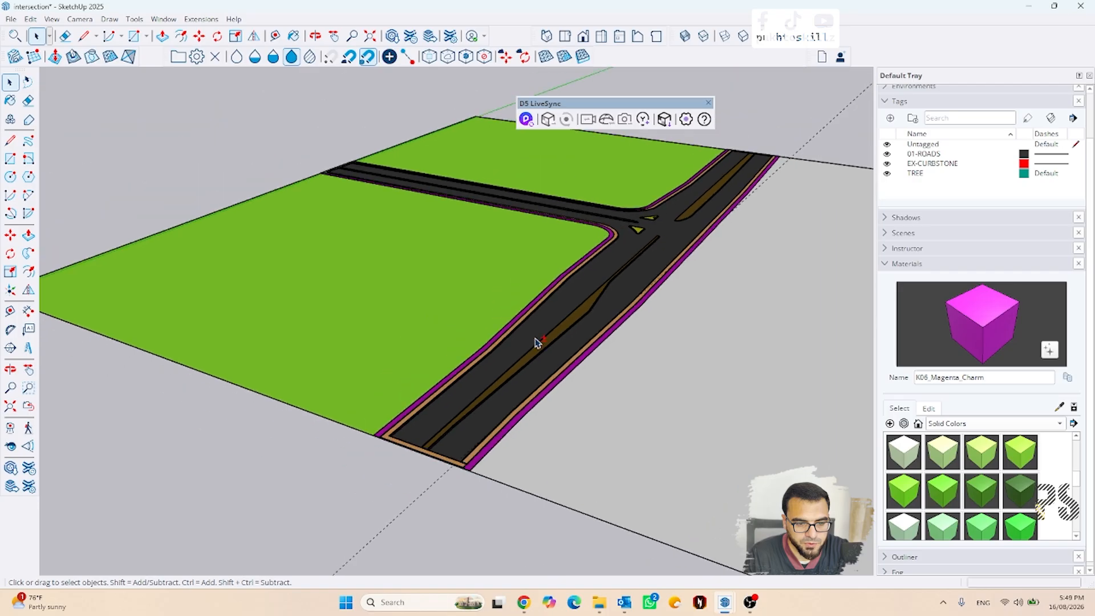
shift+middle_drag(652, 253, 545, 372)
scroll(548, 368, up, 5)
scroll(588, 403, up, 2)
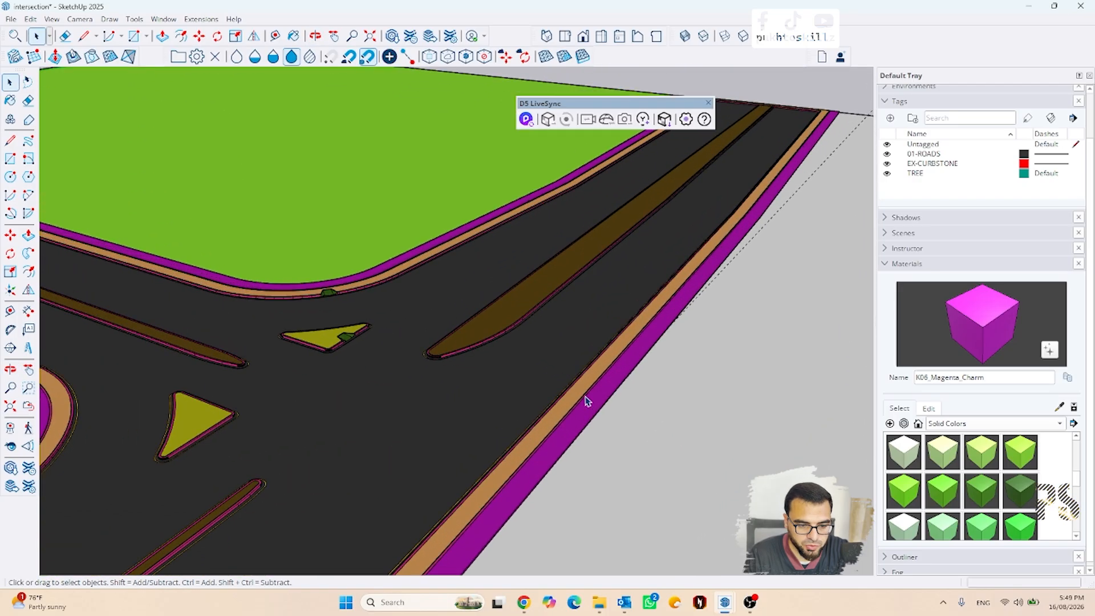
Step: Save the intersection model with its raised magenta strips and ground plots under the existing file name
middle_drag(598, 409, 394, 417)
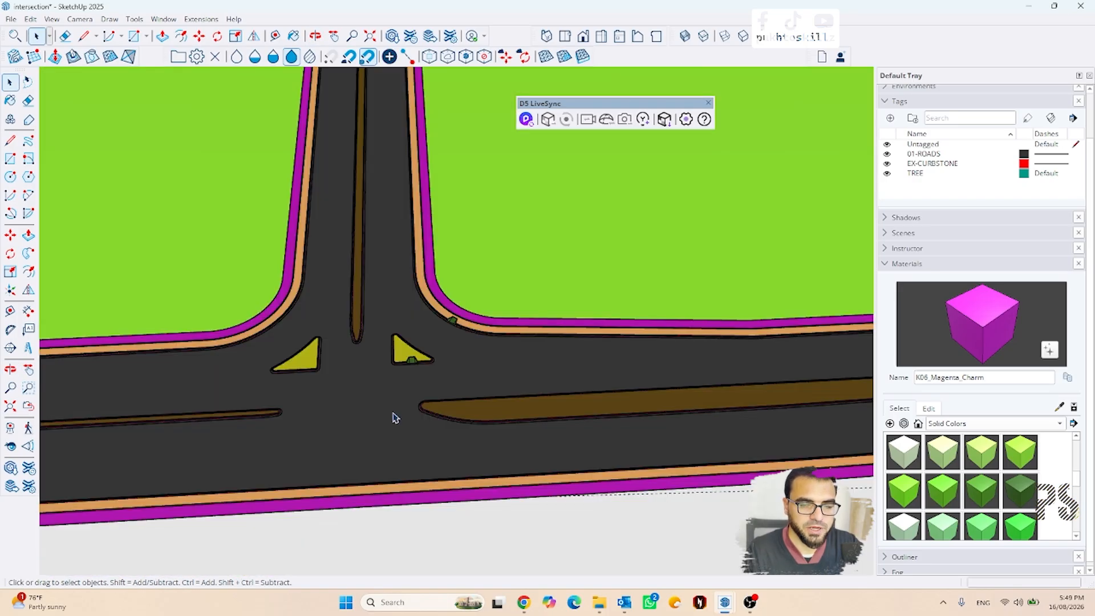
scroll(392, 417, down, 3)
scroll(489, 408, up, 6)
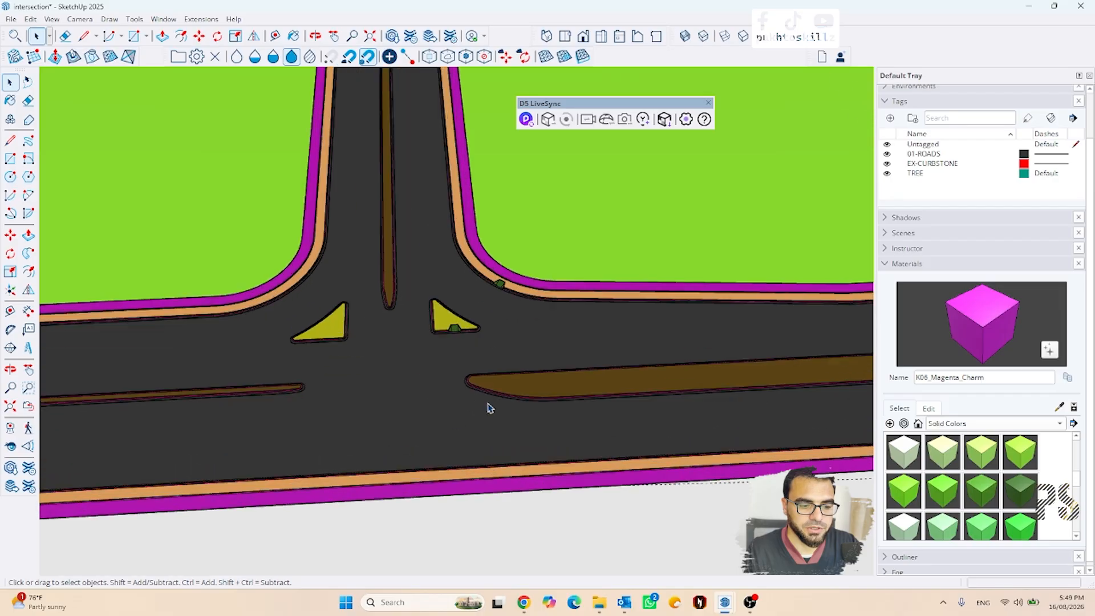
middle_drag(404, 433, 491, 359)
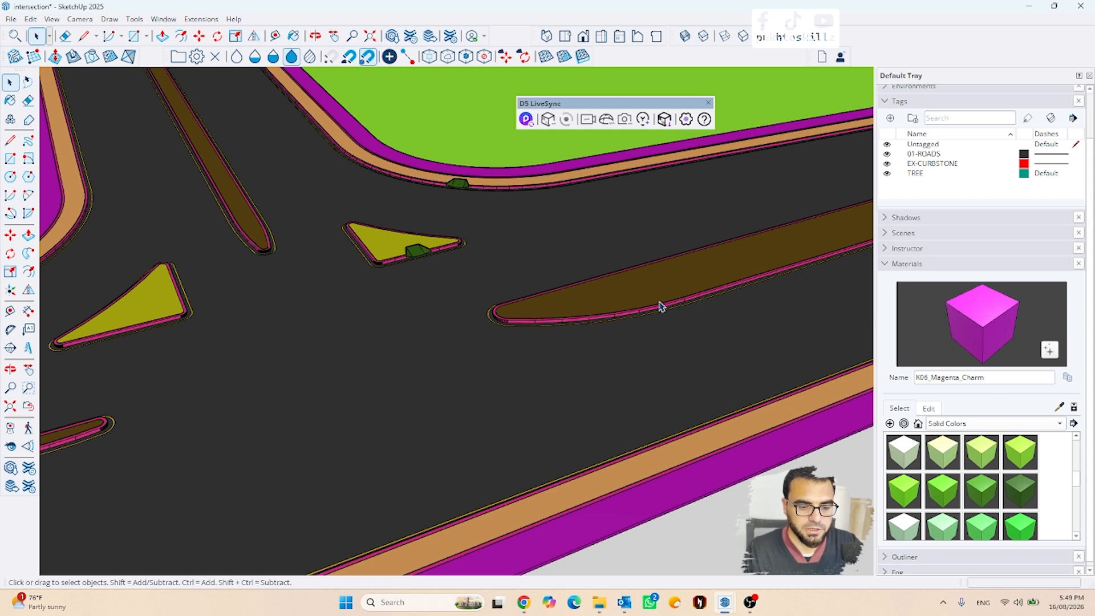
scroll(587, 305, down, 5)
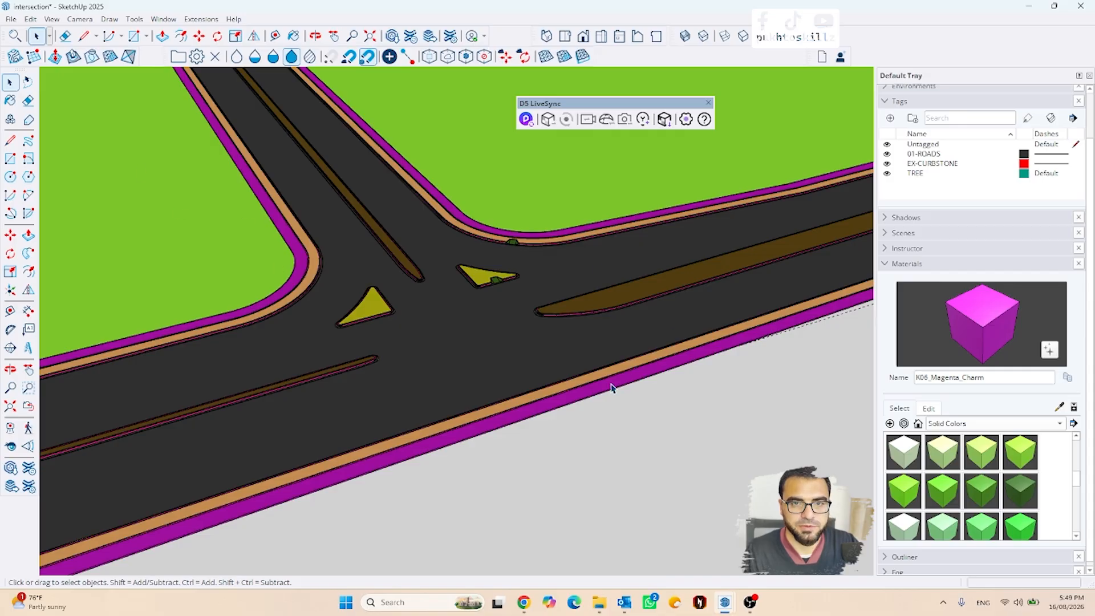
scroll(611, 388, down, 3)
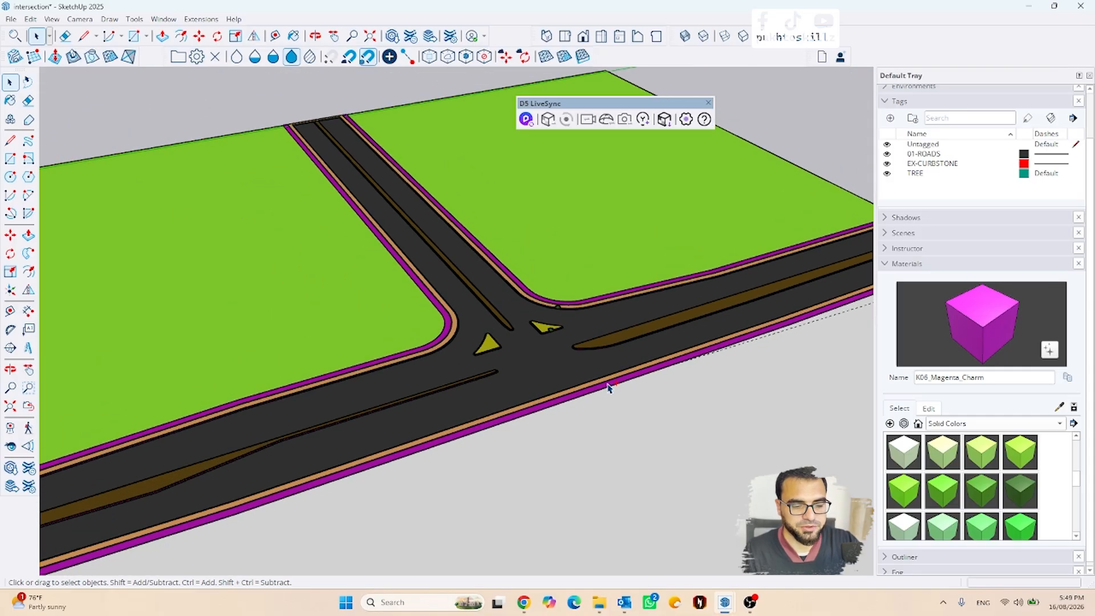
key(ctrl+s)
click(498, 388)
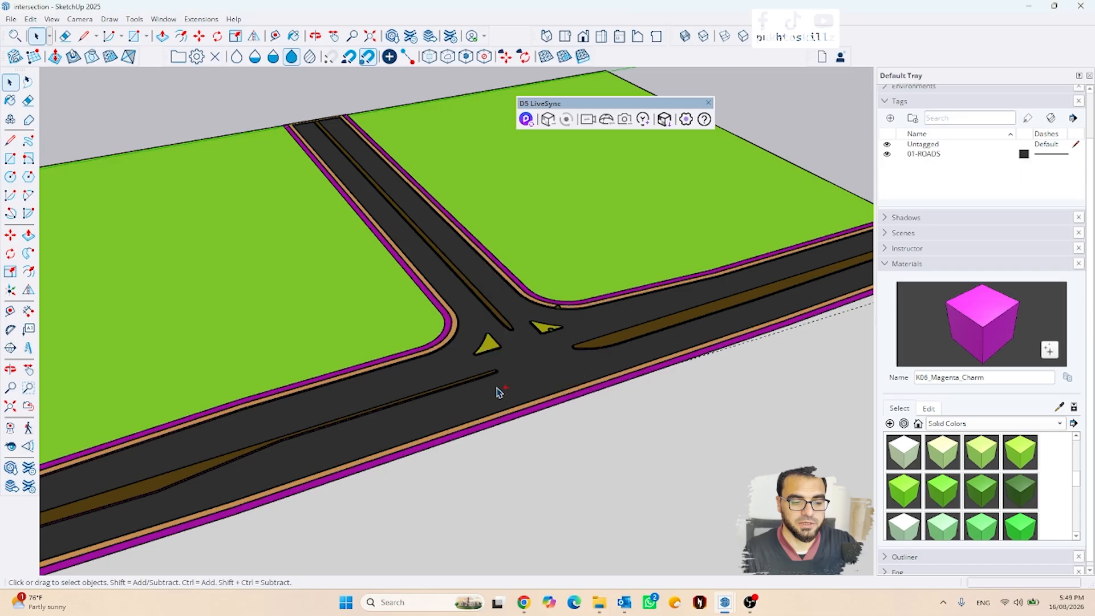